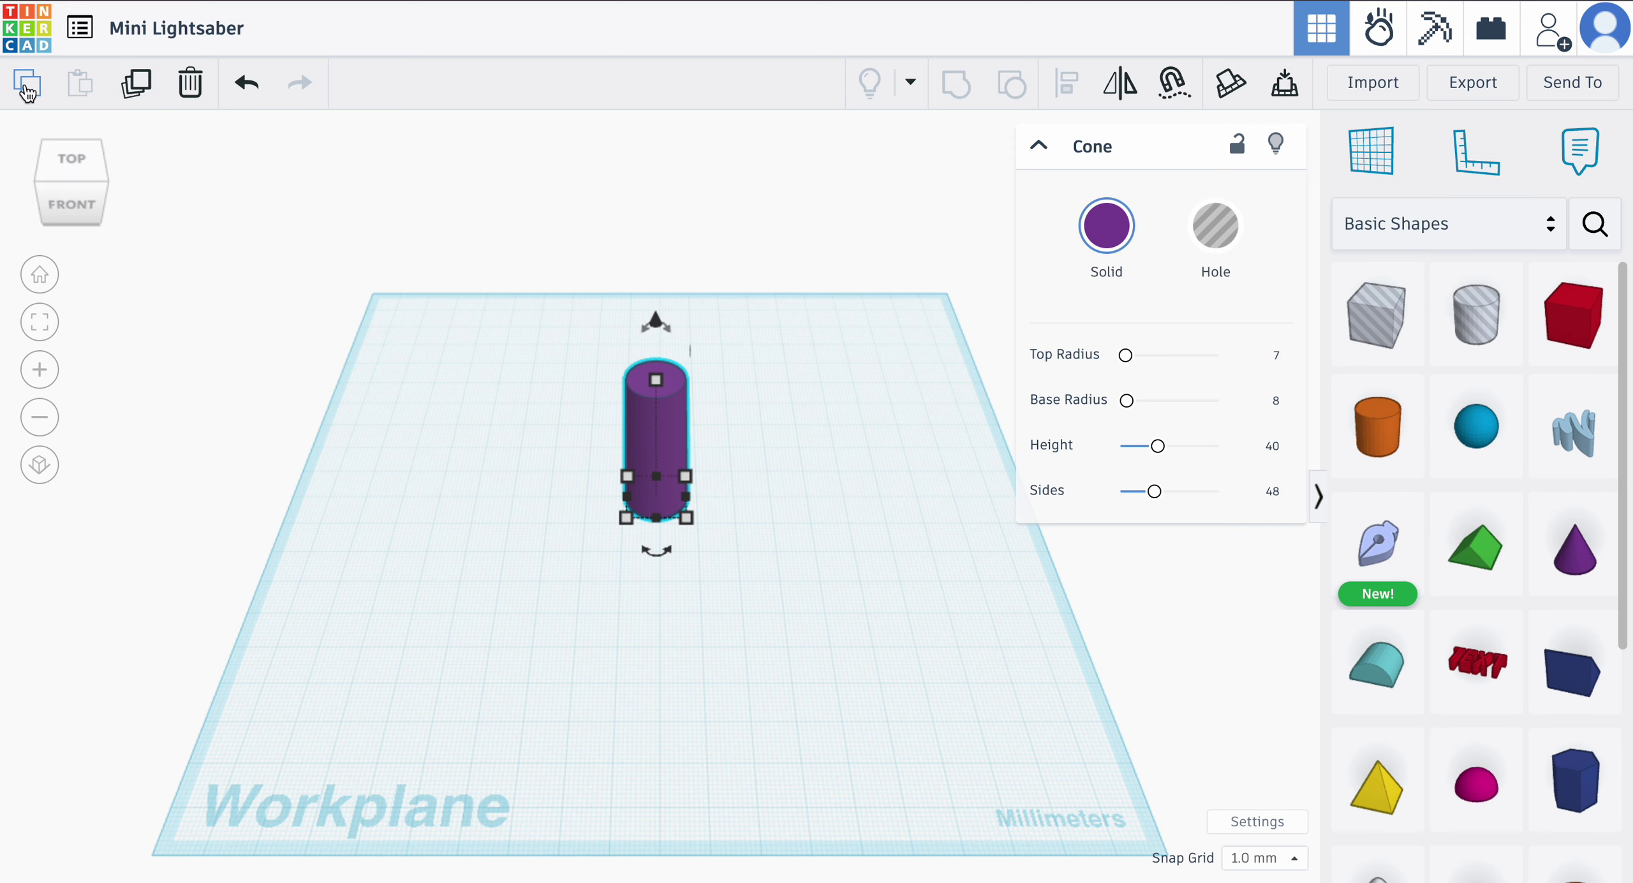
# Duplicate the purple cone, place the copy about 28 mm to its left and turn the copy into a hole
pyautogui.click(135, 86)
pyautogui.moveTo(648, 431); pyautogui.dragTo(538, 447)
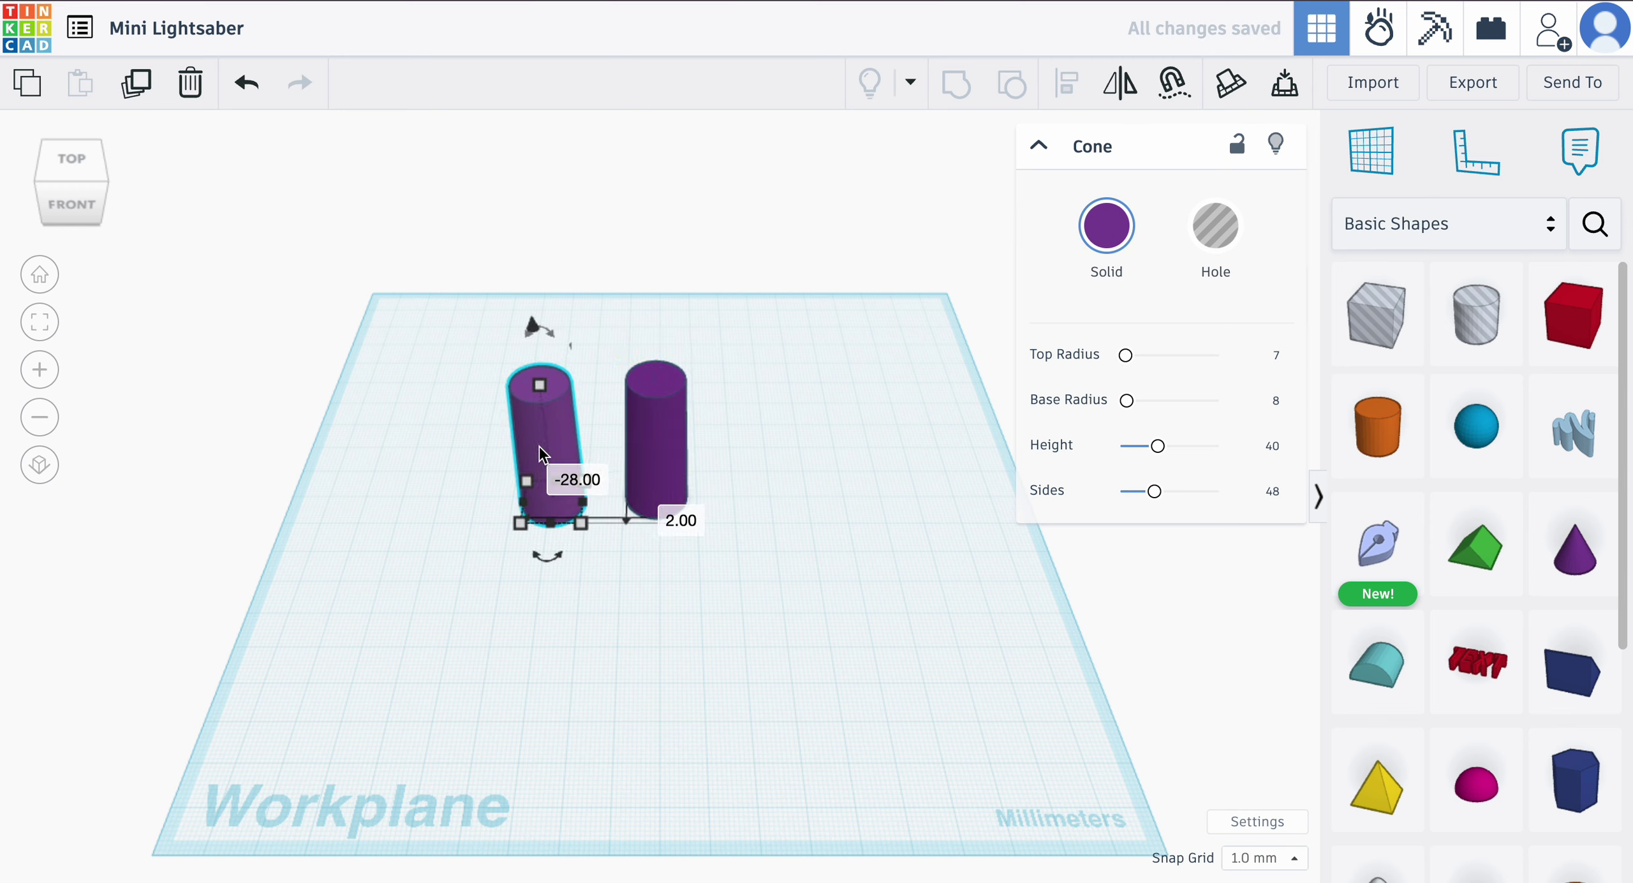
pyautogui.click(1213, 244)
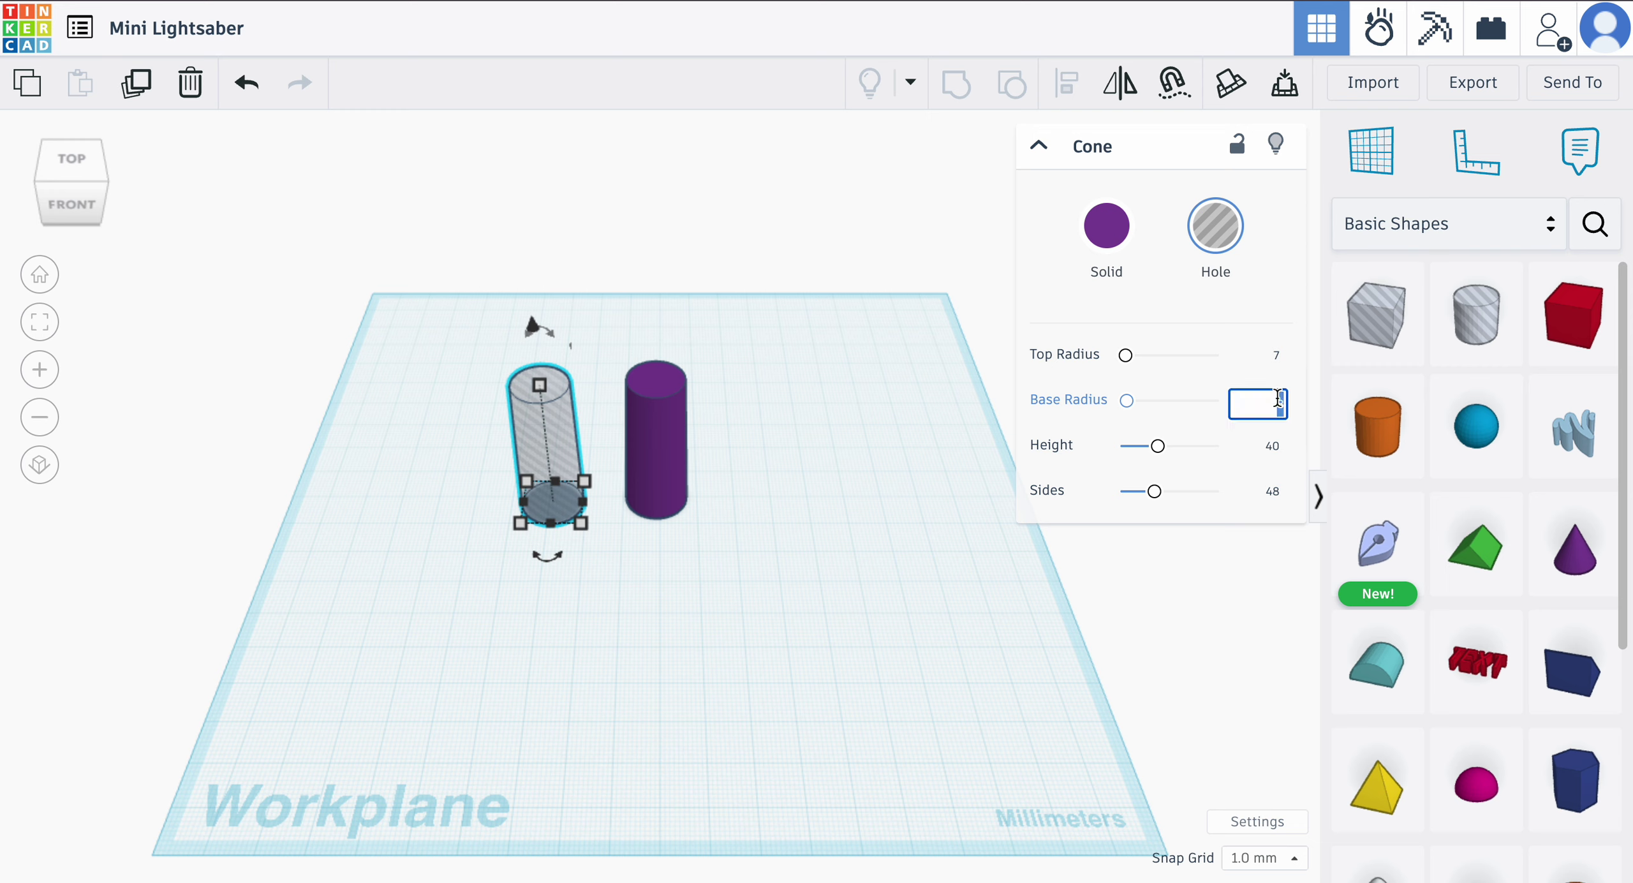
# Set the hole cone's base radius to 7 and top radius to 6, then shift it 7 mm towards the purple cone
pyautogui.write('7')
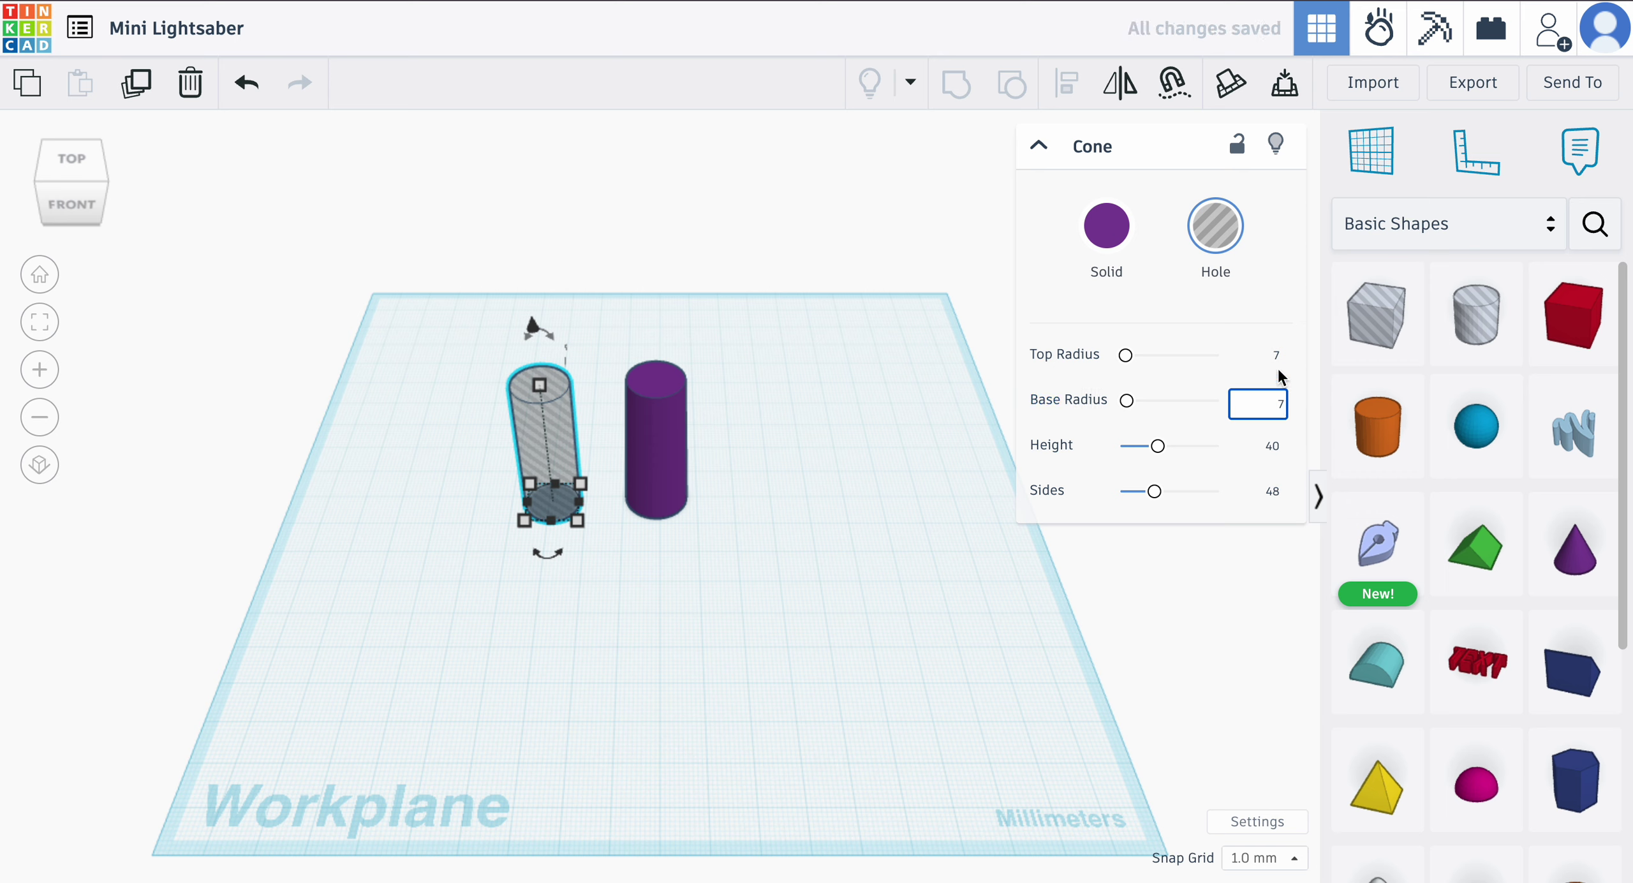
pyautogui.click(1278, 356)
pyautogui.write('6')
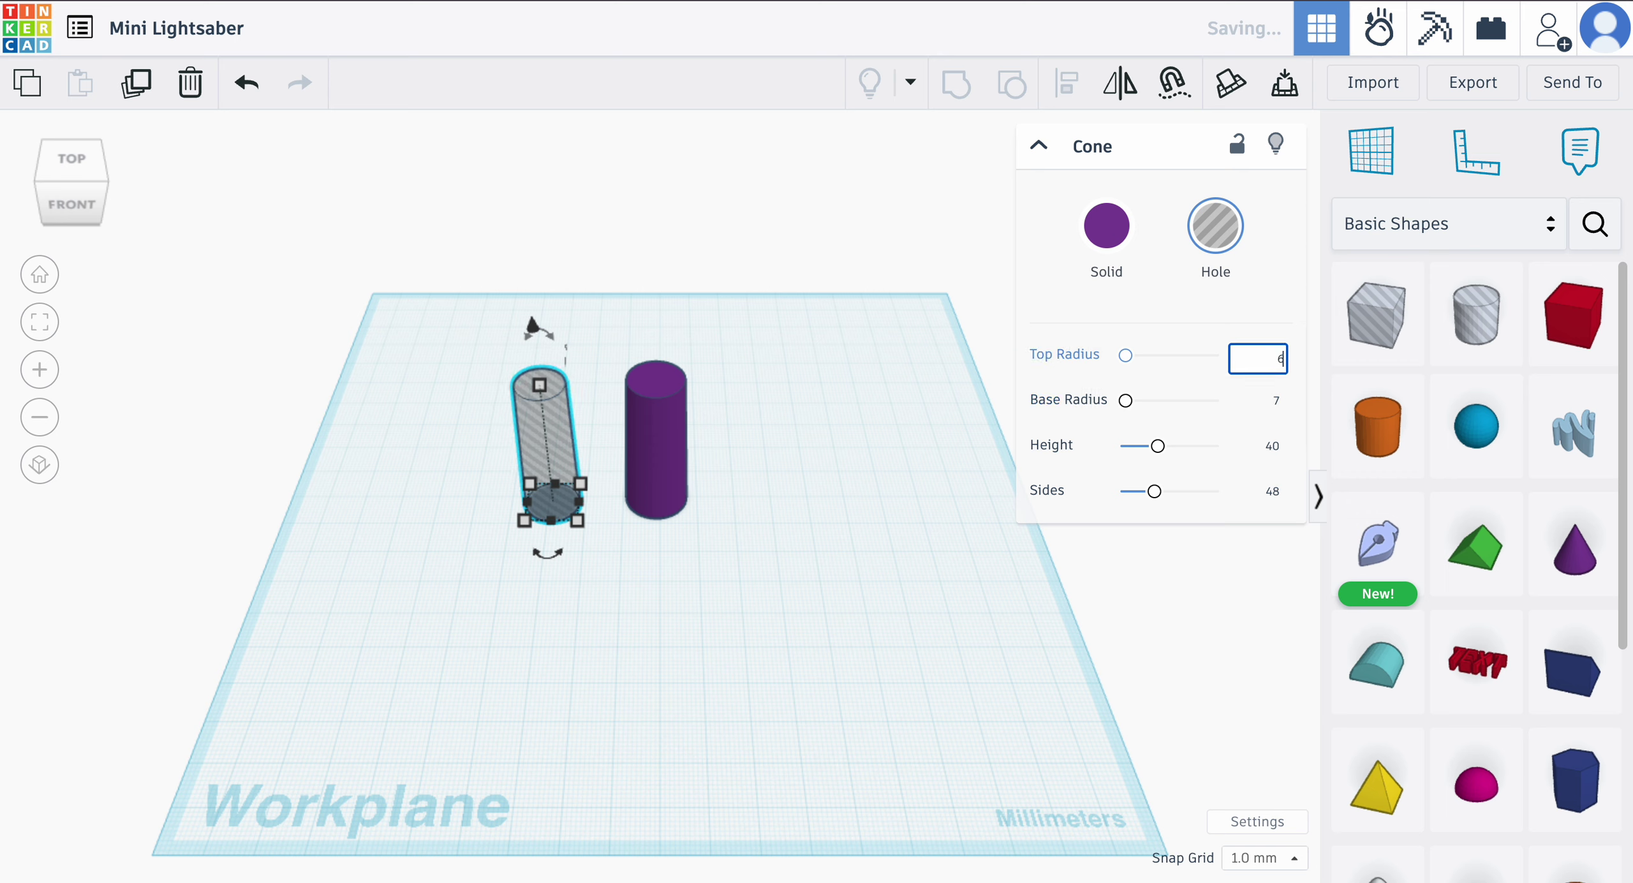
pyautogui.moveTo(553, 460); pyautogui.dragTo(583, 459)
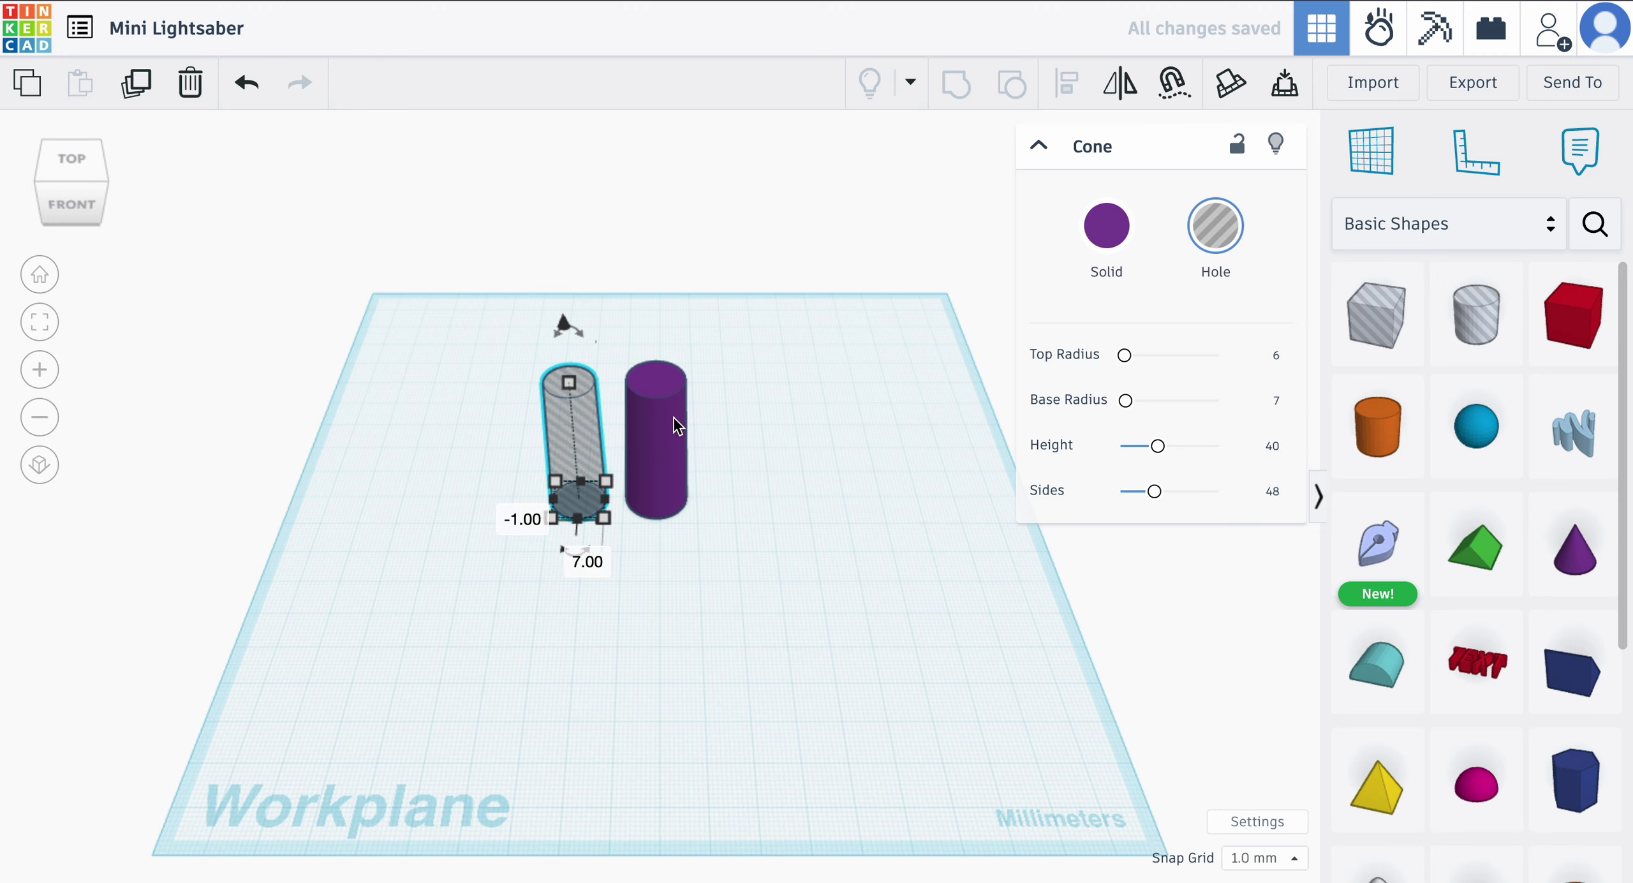
# Duplicate the hole cone, place the copy in front of the purple cone and make it solid
pyautogui.scroll(3, 620, 468)
pyautogui.scroll(-1, 619, 468)
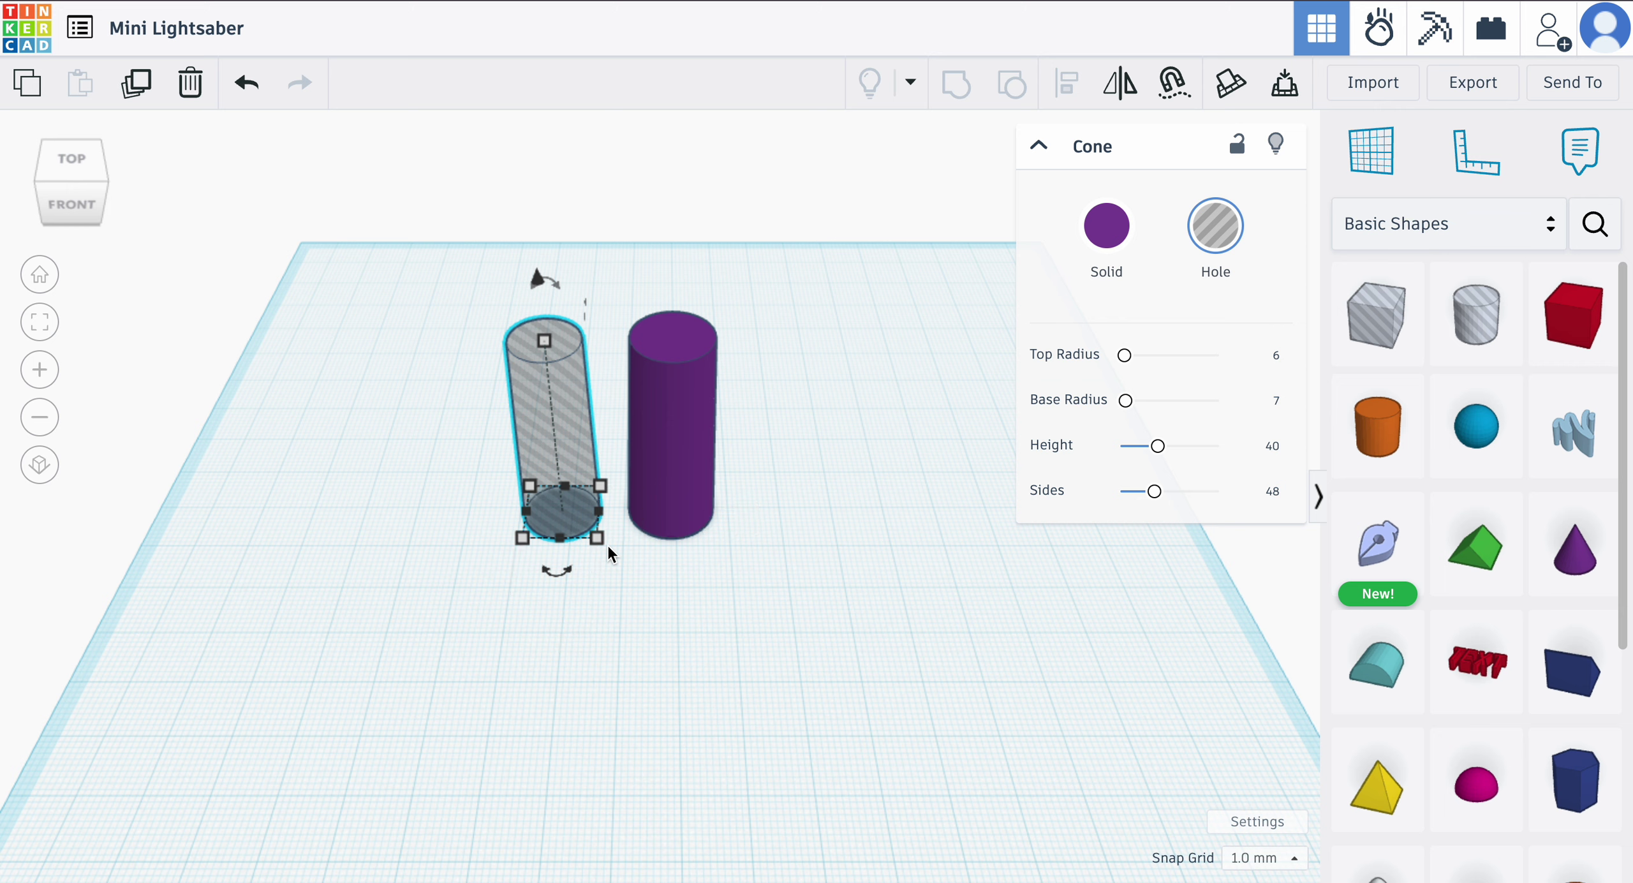
pyautogui.hotkey('ctrl', 'd')
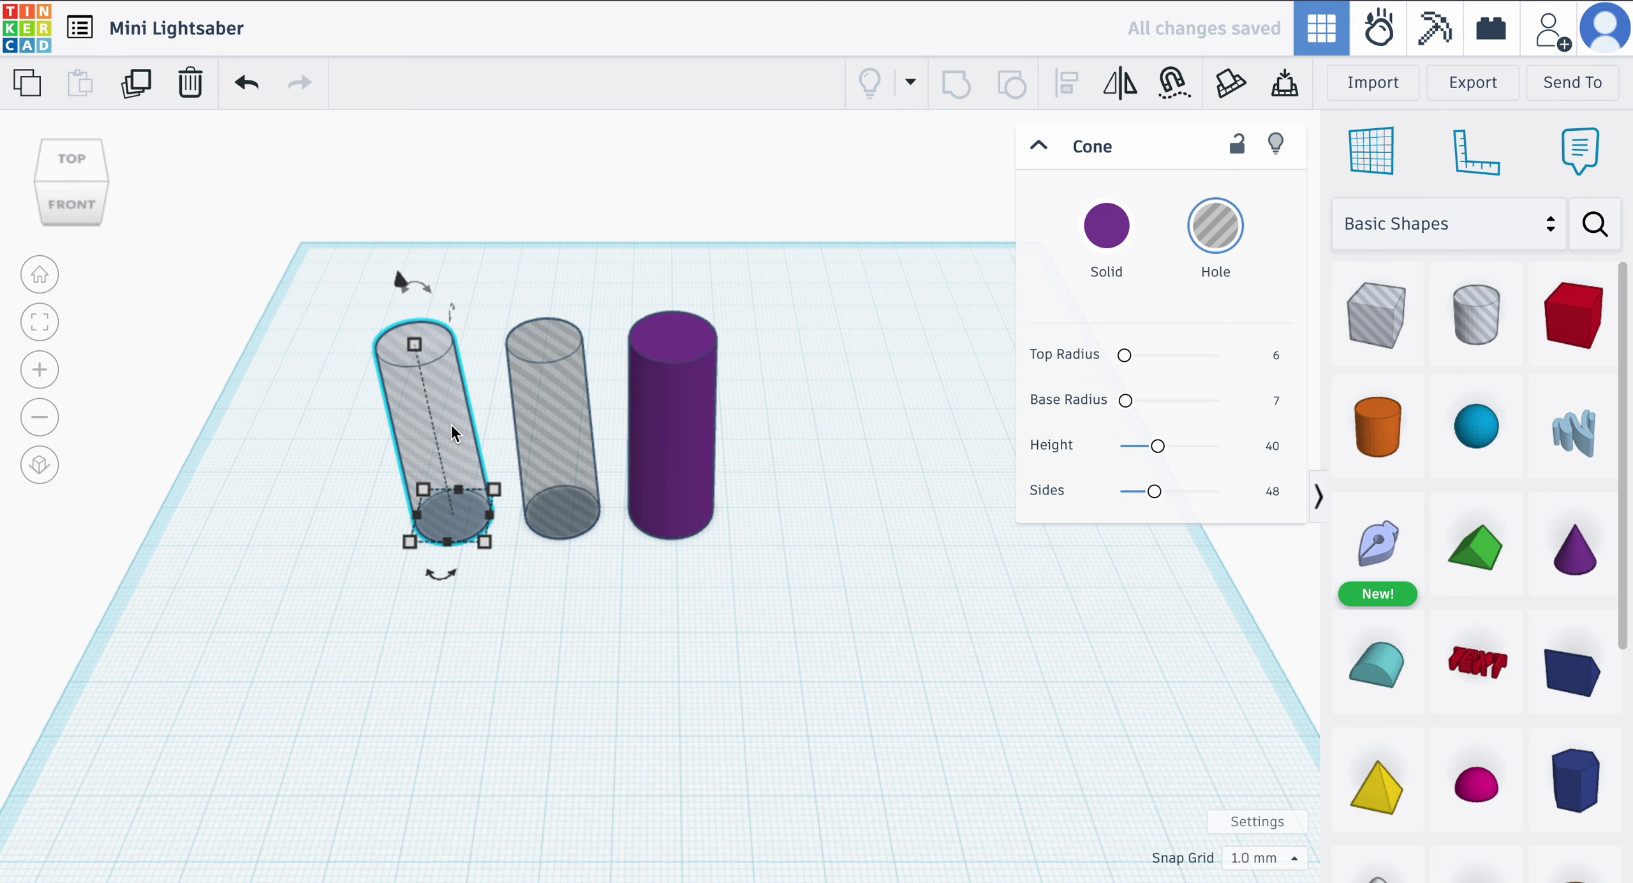
pyautogui.moveTo(448, 423); pyautogui.dragTo(687, 586)
pyautogui.click(1106, 226)
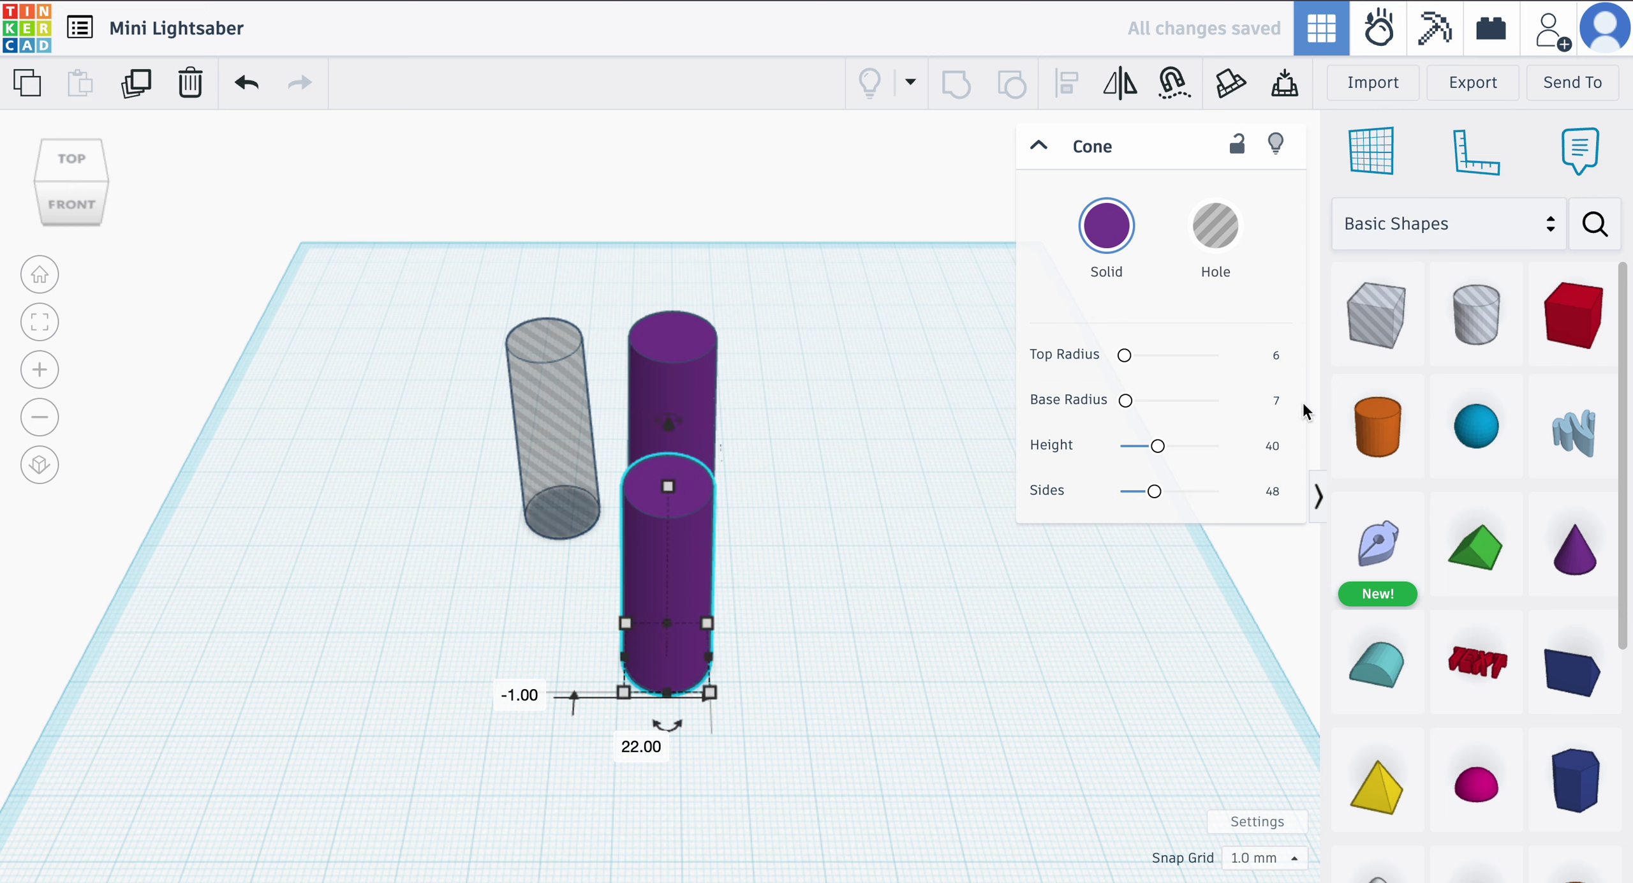
# Set the front solid cone's base radius to 6.5 and top radius to 5.5
pyautogui.click(1278, 402)
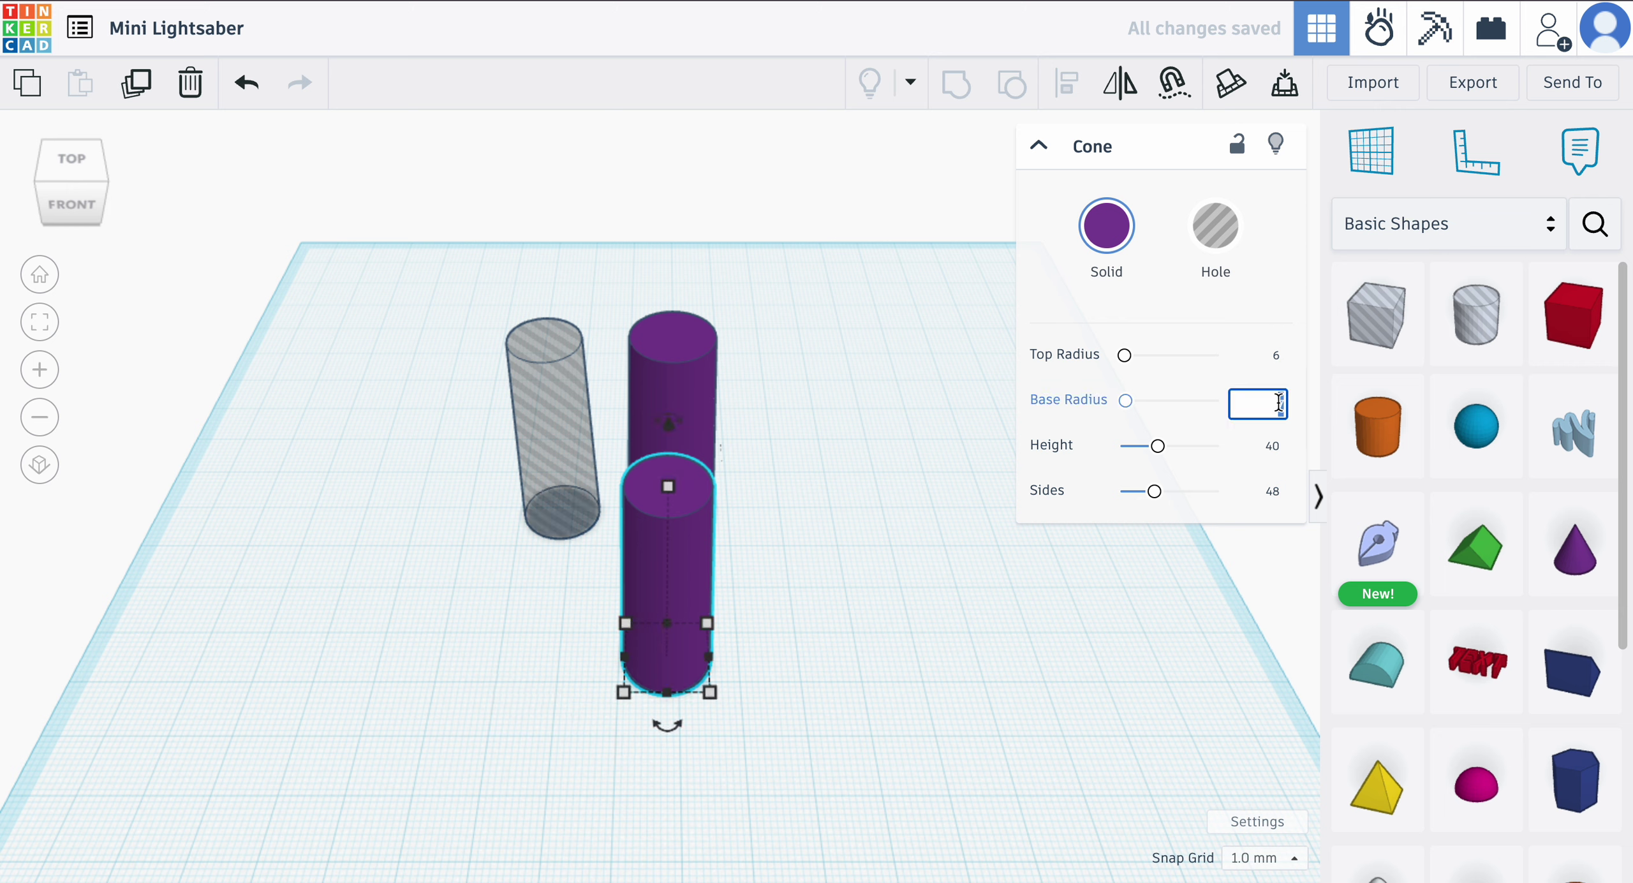
pyautogui.write('6.5')
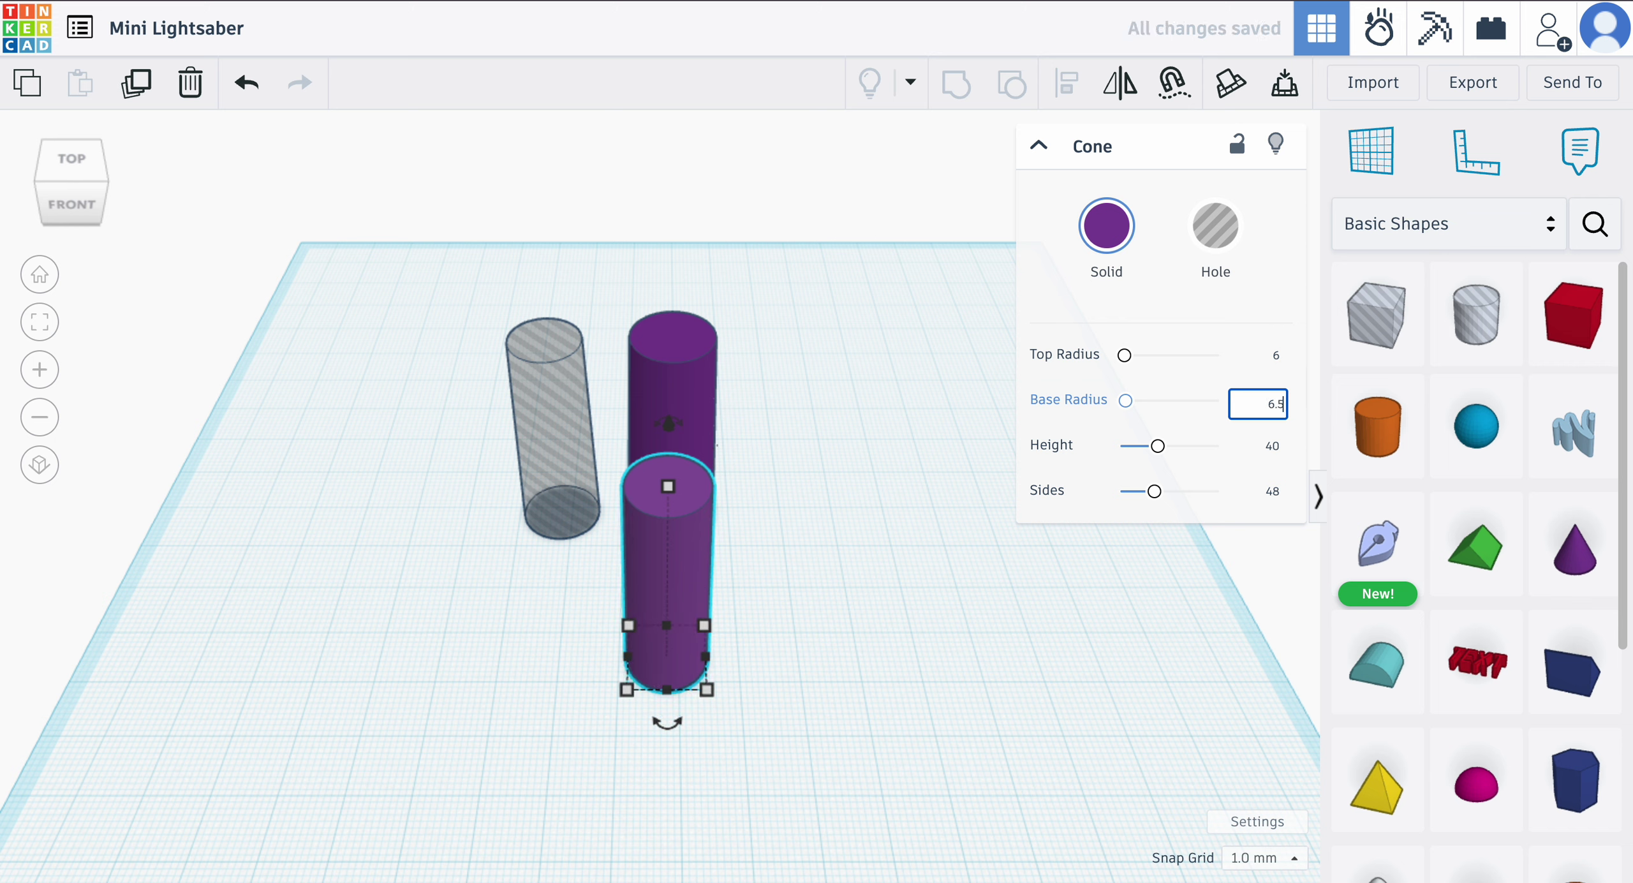
pyautogui.press('Return')
pyautogui.click(1274, 355)
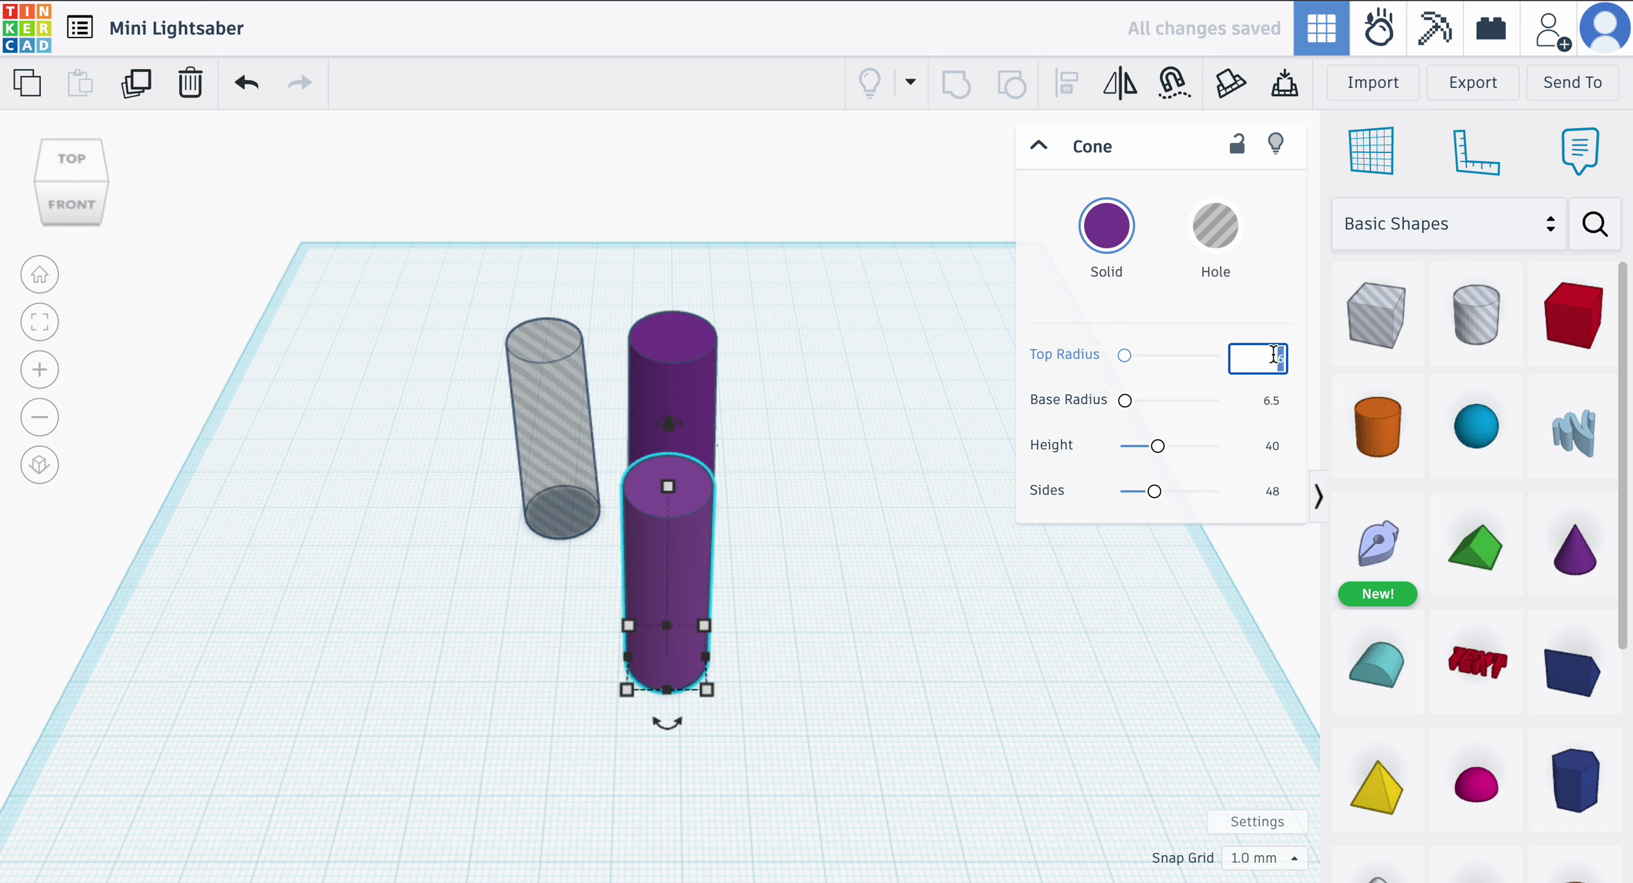
pyautogui.click(528, 450)
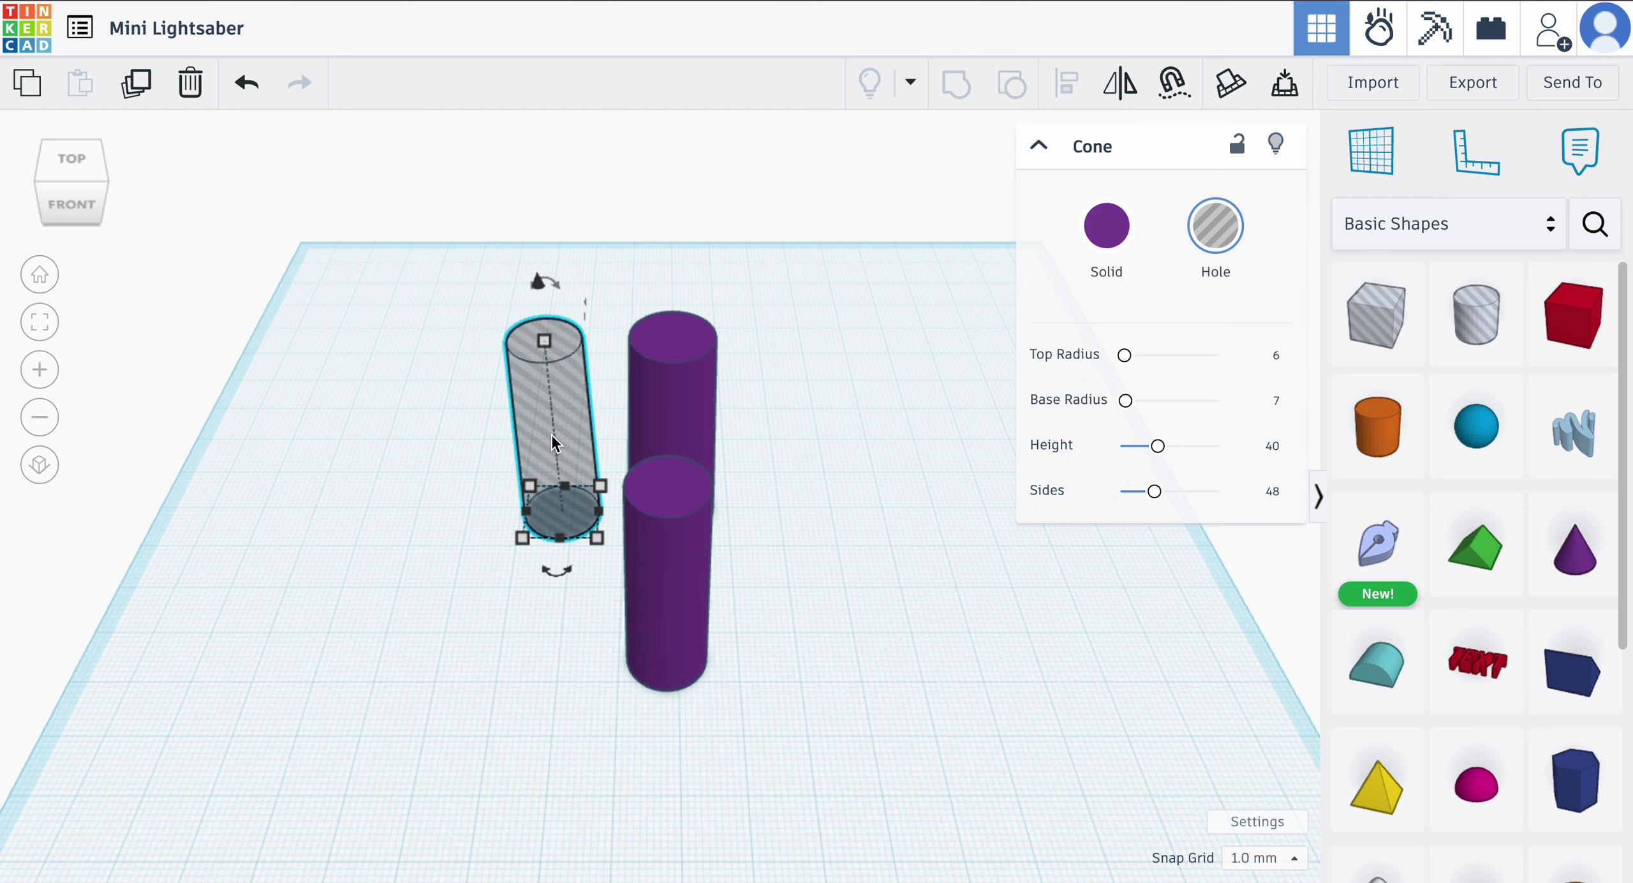
pyautogui.click(674, 561)
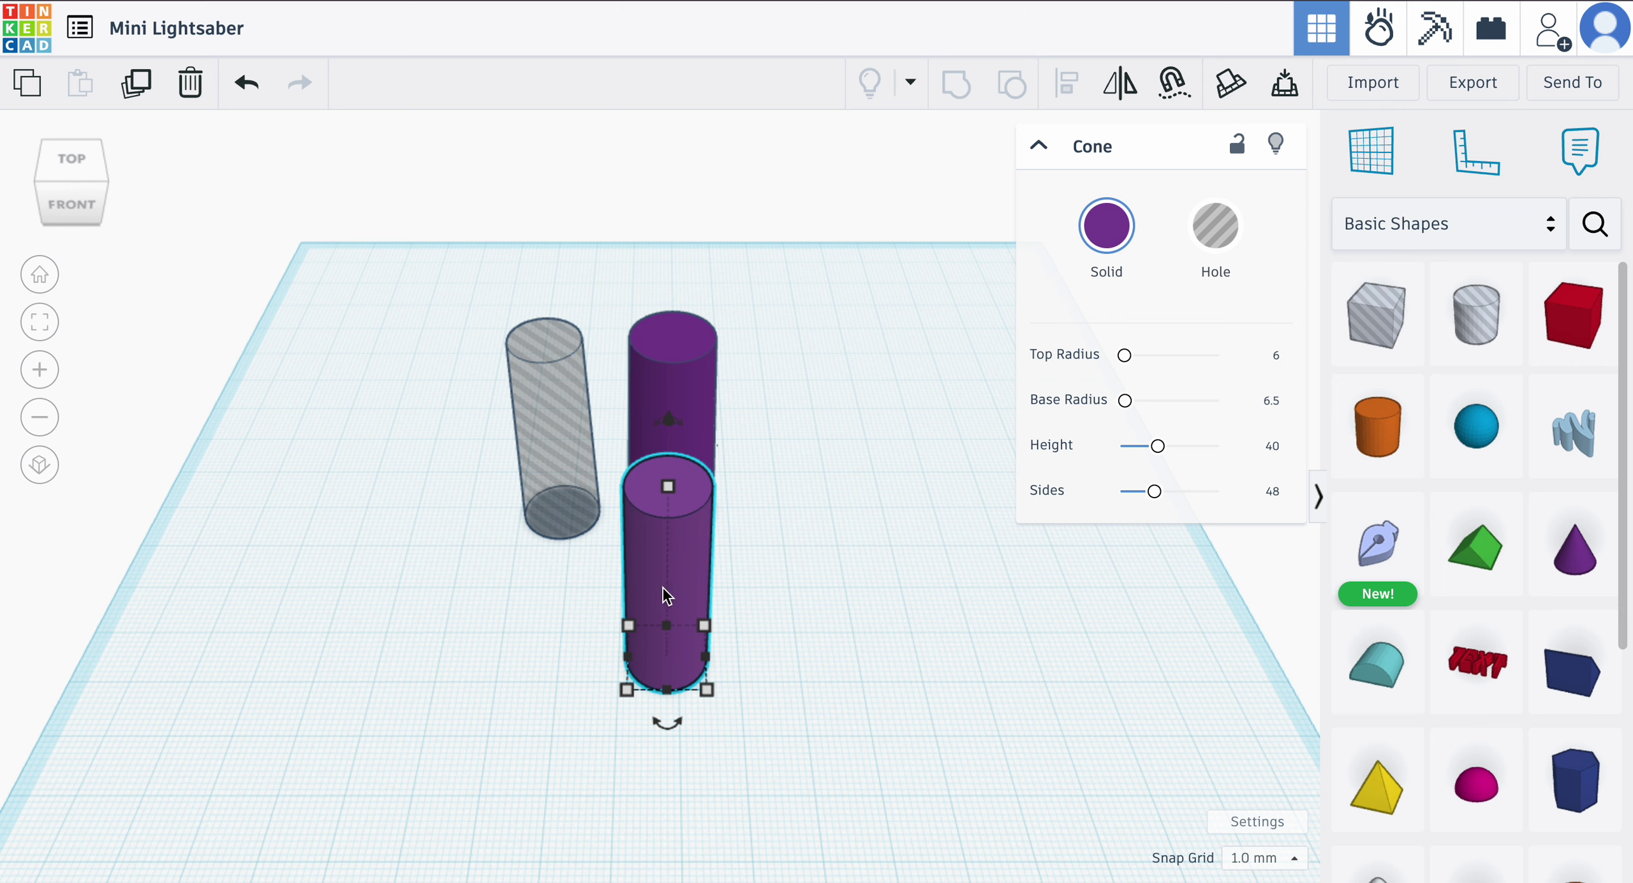
pyautogui.click(1275, 357)
pyautogui.write('5.5')
pyautogui.press('Return')
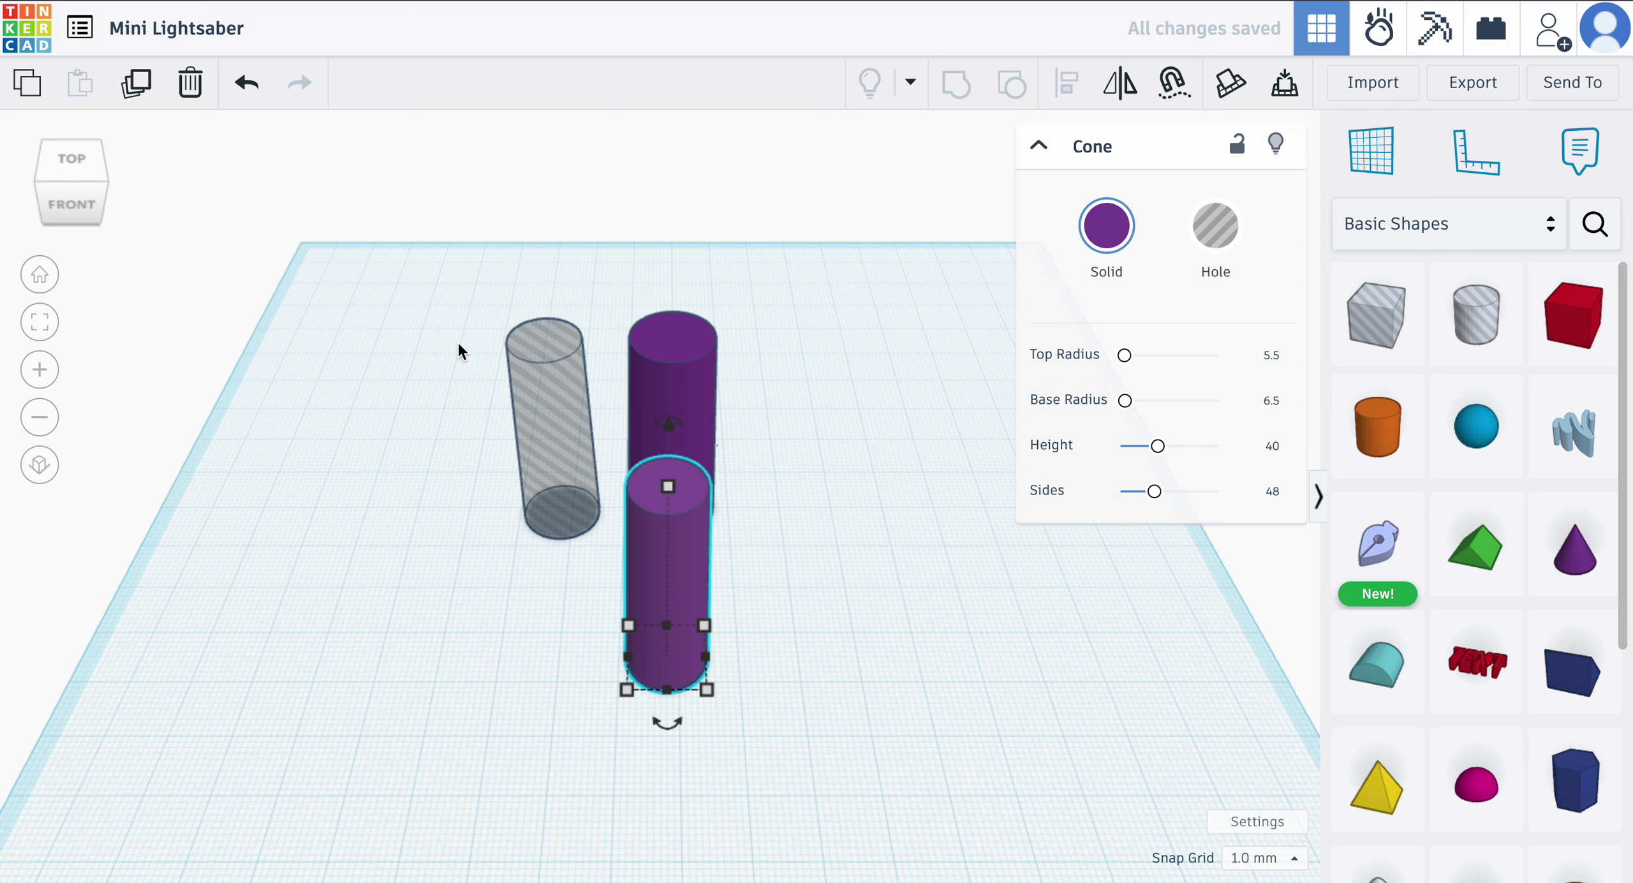
# Duplicate the front solid cone, place the copy about 19.5 mm to its left and turn it into a hole
pyautogui.click(137, 81)
pyautogui.moveTo(683, 564); pyautogui.dragTo(542, 571)
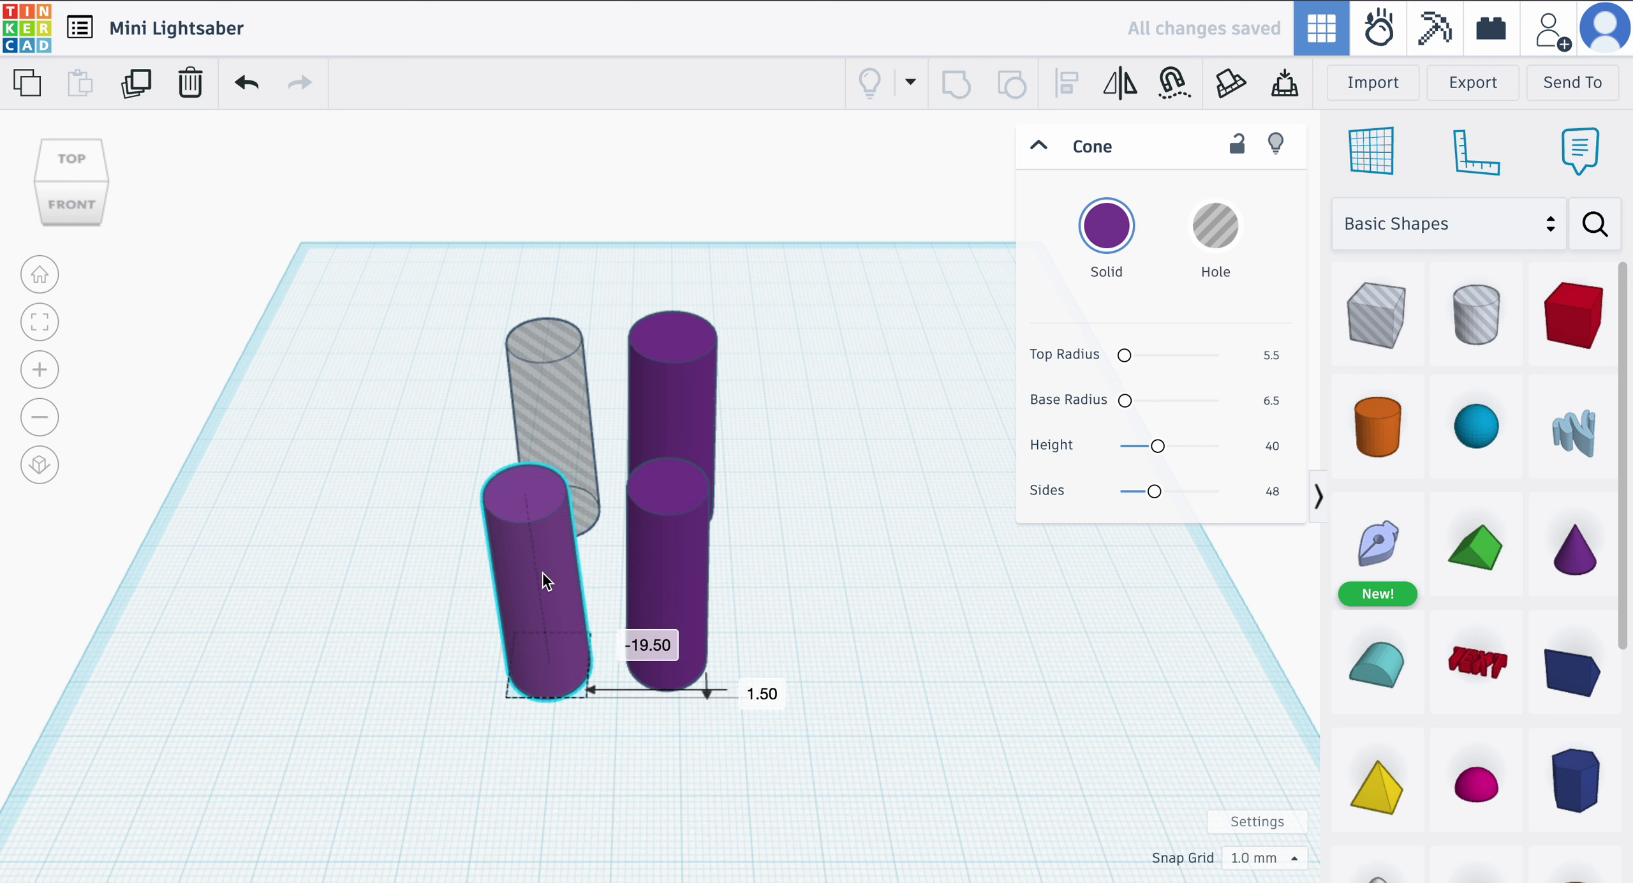
pyautogui.click(1224, 245)
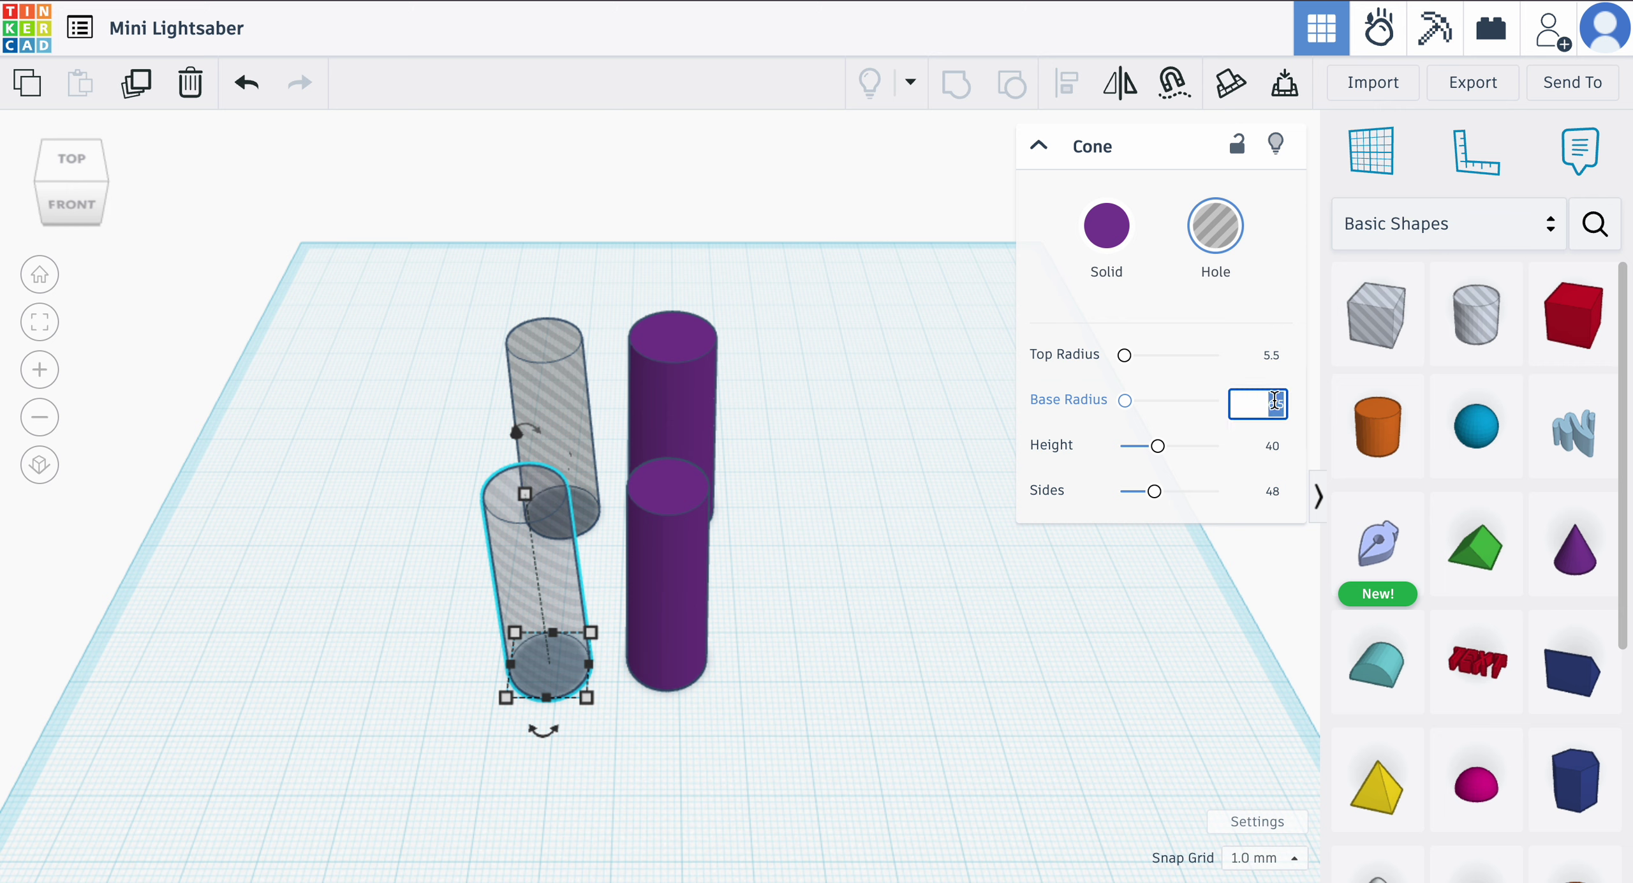
# Set the new hole cone's base radius to 5.5 and top radius to 4.5, and shift it 1 mm backwards
pyautogui.write('5.5')
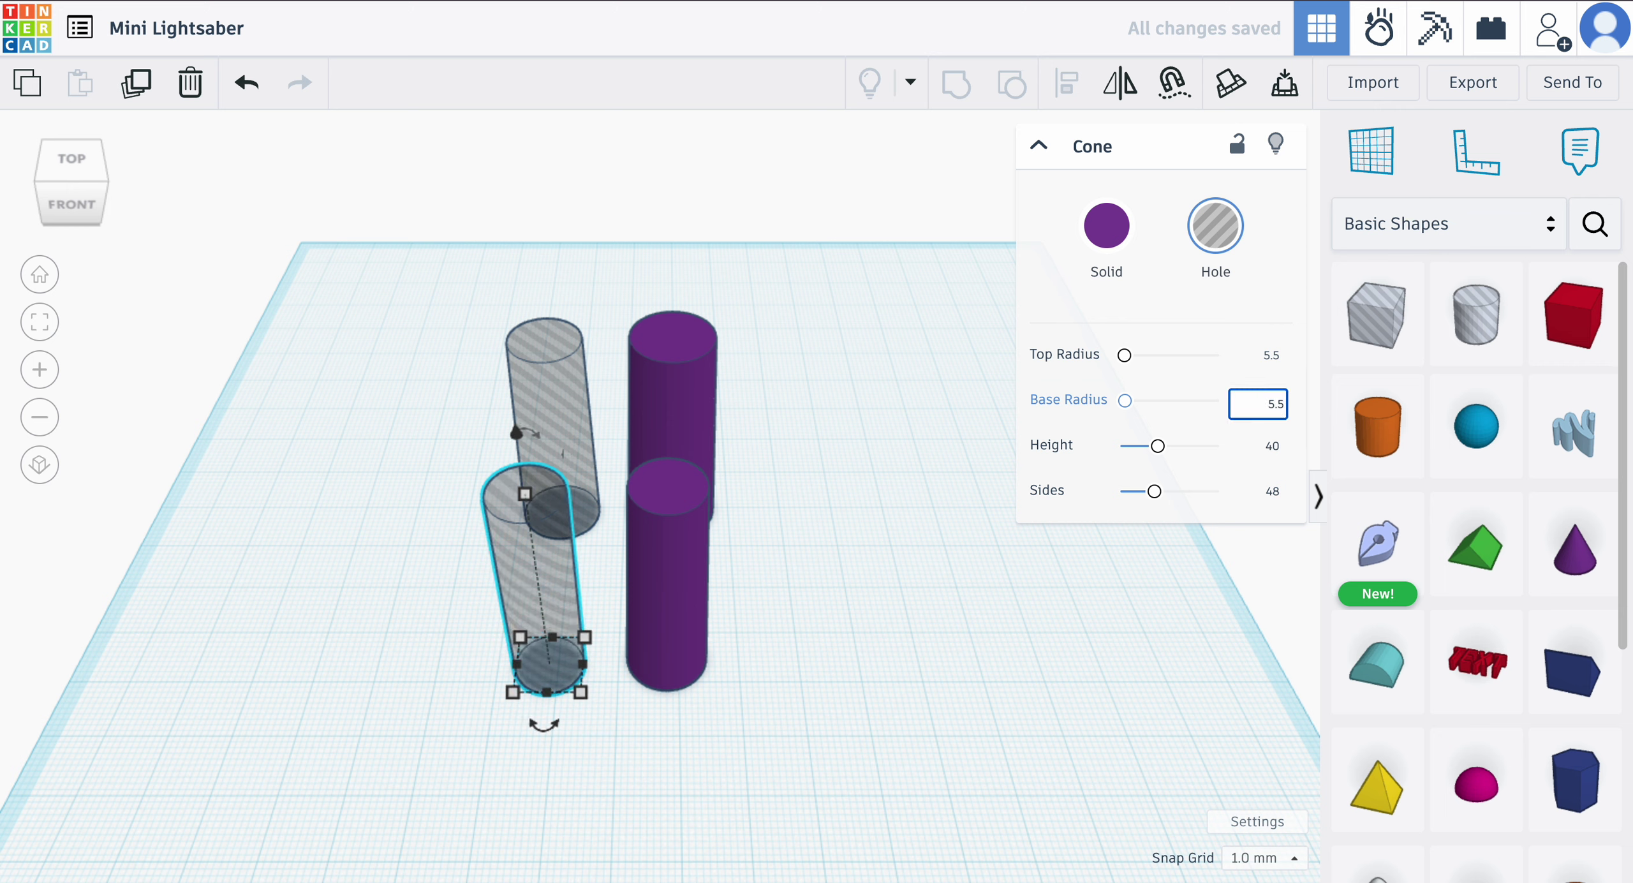
pyautogui.click(1268, 357)
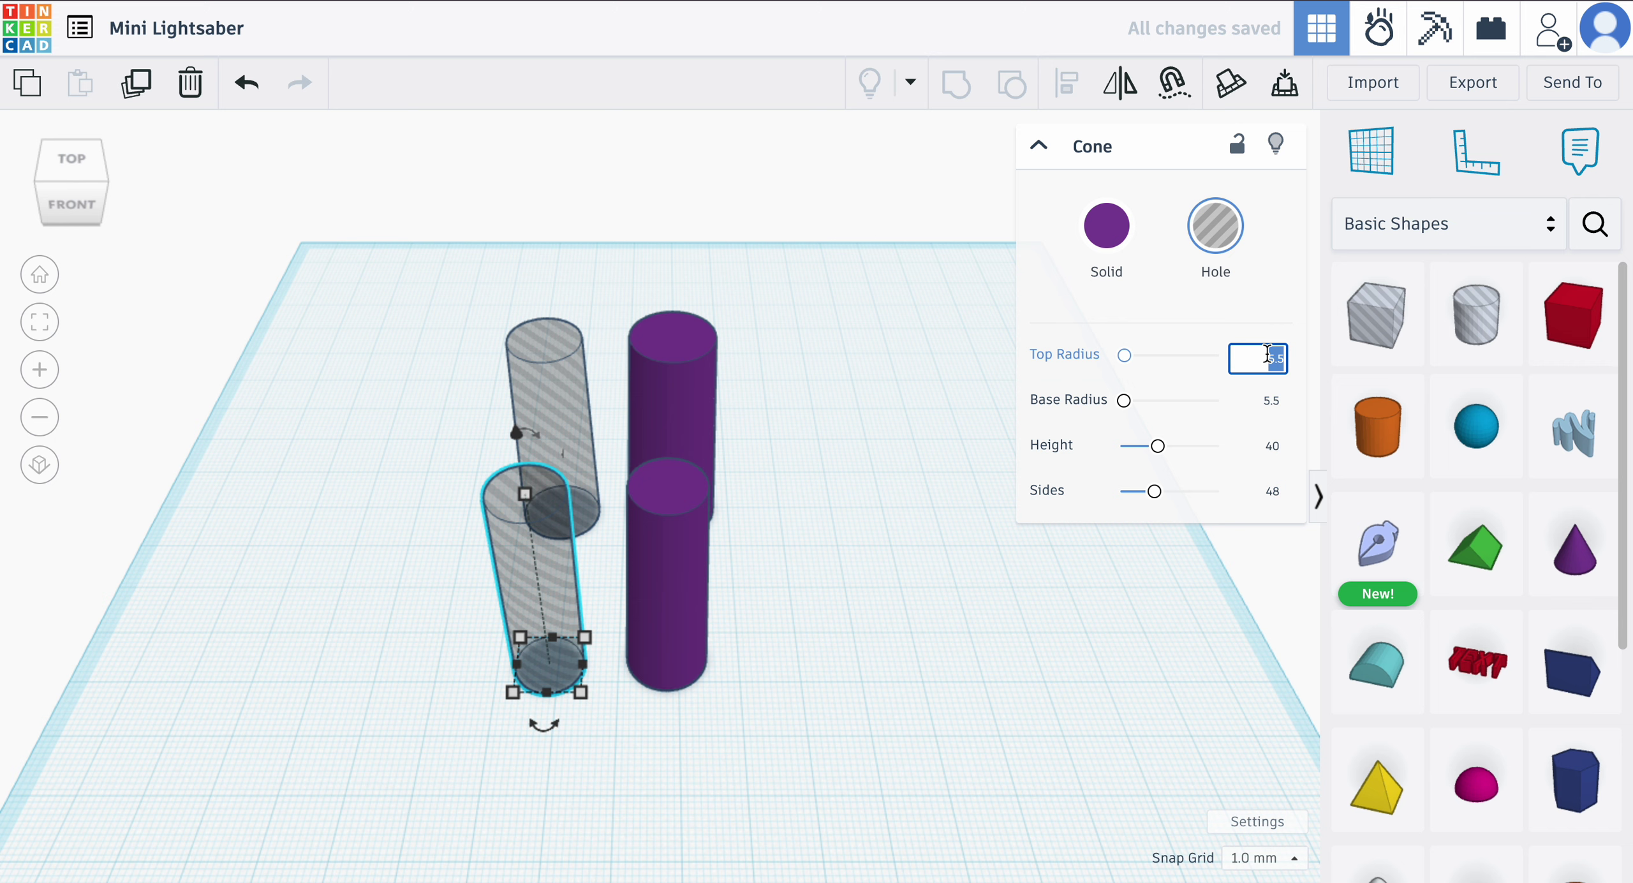
pyautogui.write('4.5')
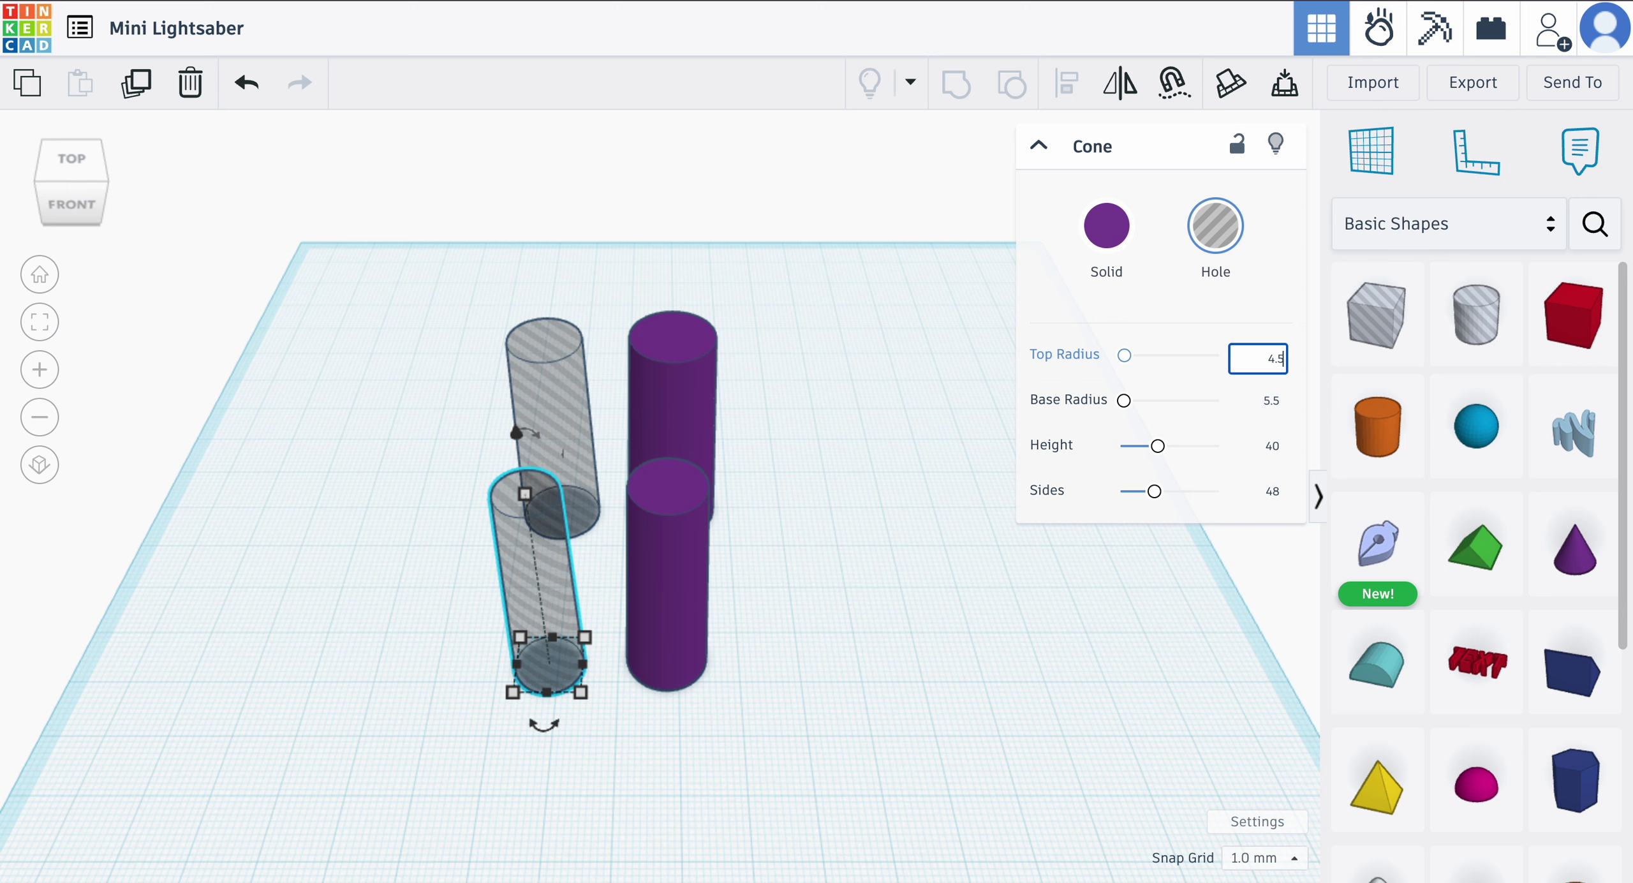
pyautogui.press('Return')
pyautogui.moveTo(528, 601)
pyautogui.mouseDown()
pyautogui.moveTo(543, 608)
pyautogui.moveTo(533, 594)
pyautogui.mouseUp()
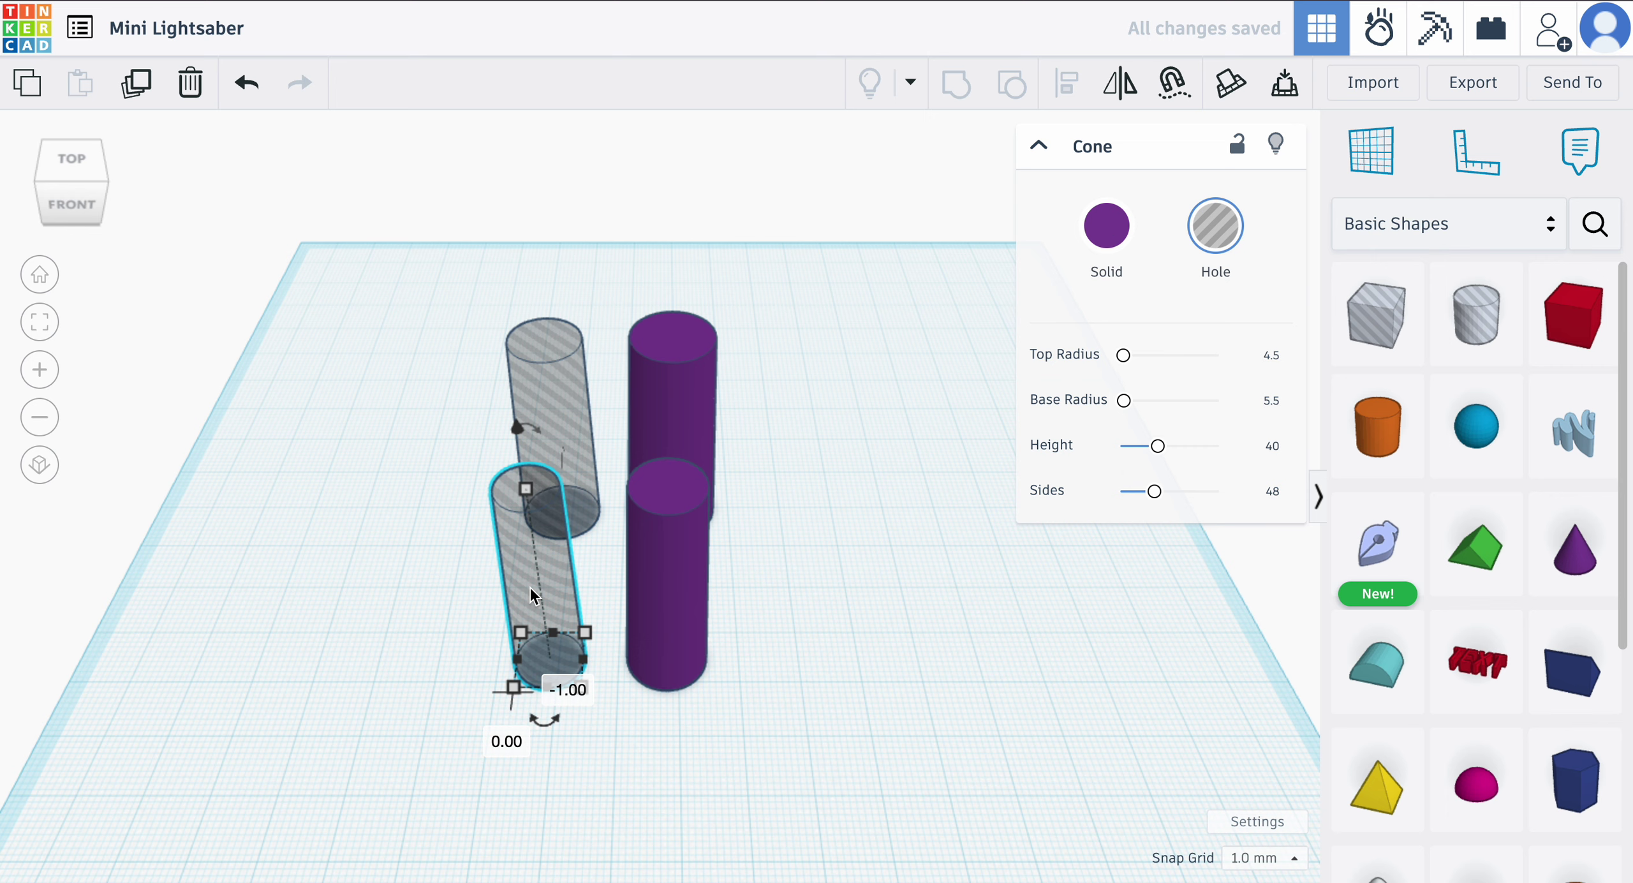
# Duplicate the smaller hole cone, place the copy in front of the two solid cones and make it solid
pyautogui.hotkey('ctrl', 'd')
pyautogui.moveTo(409, 597); pyautogui.dragTo(683, 722)
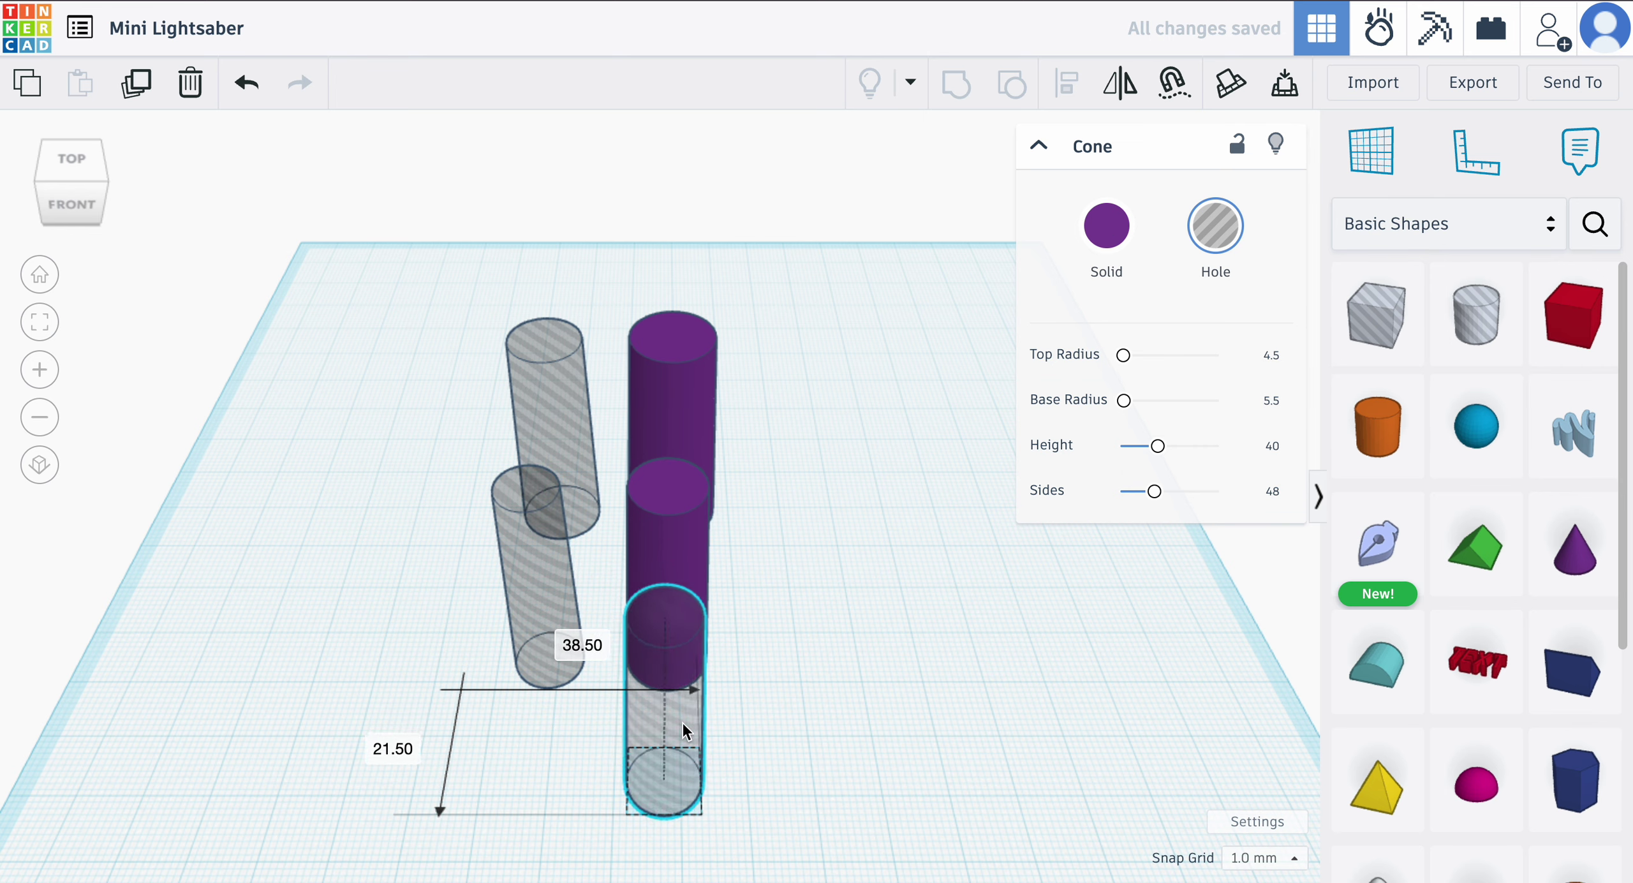
pyautogui.click(1108, 235)
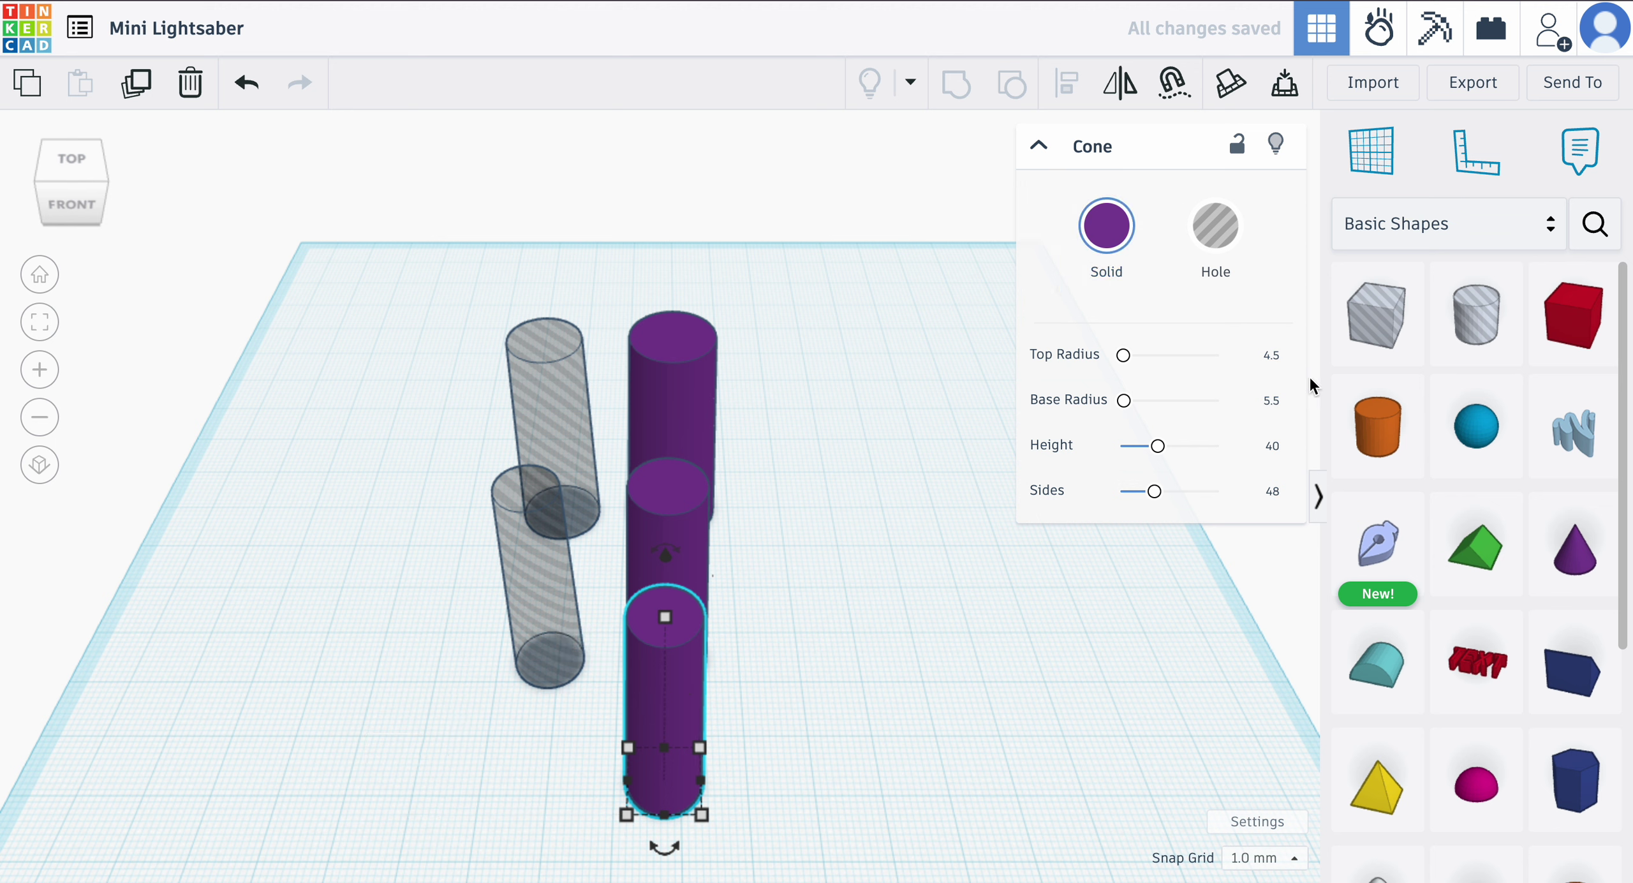
# Set the frontmost solid cone's base radius to 5 and top radius to 4
pyautogui.click(1271, 402)
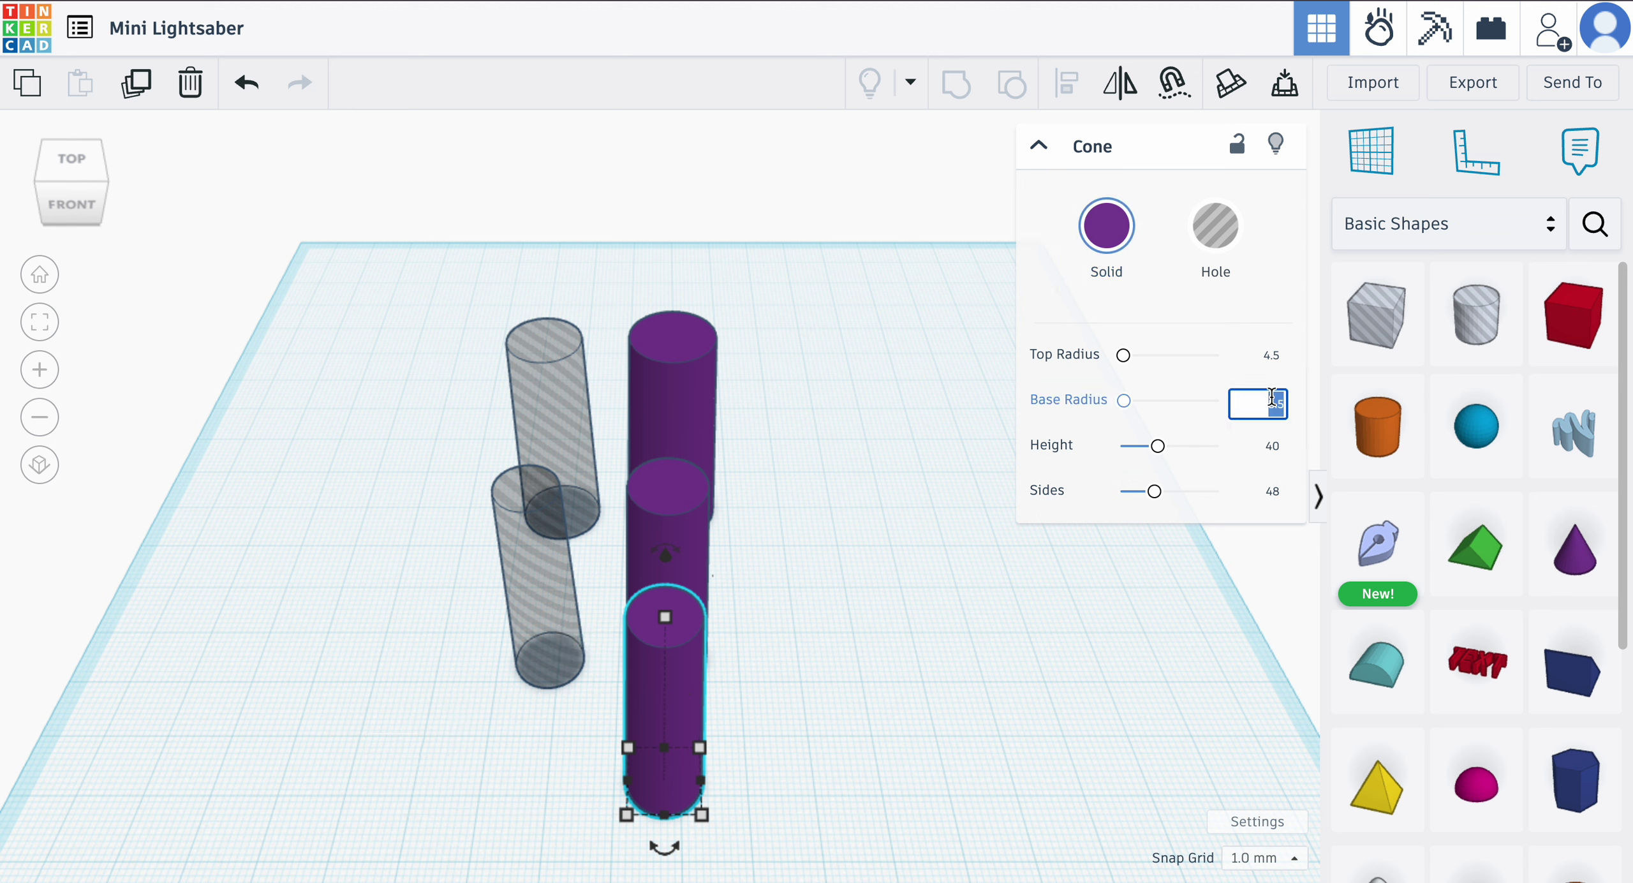
pyautogui.write('5')
pyautogui.click(1268, 357)
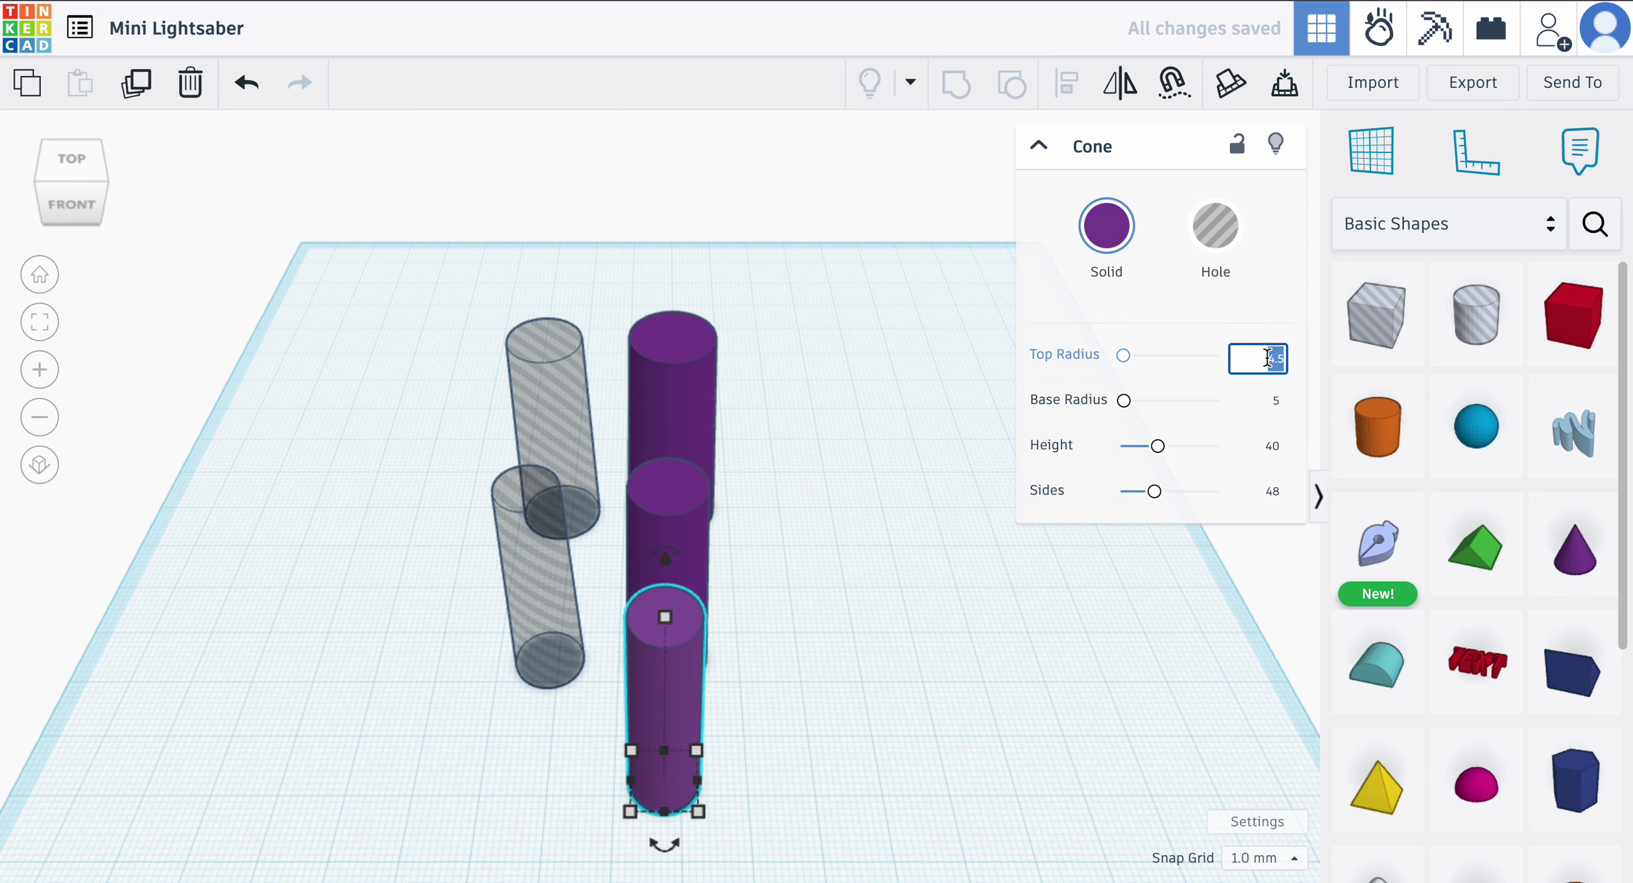
pyautogui.write('4')
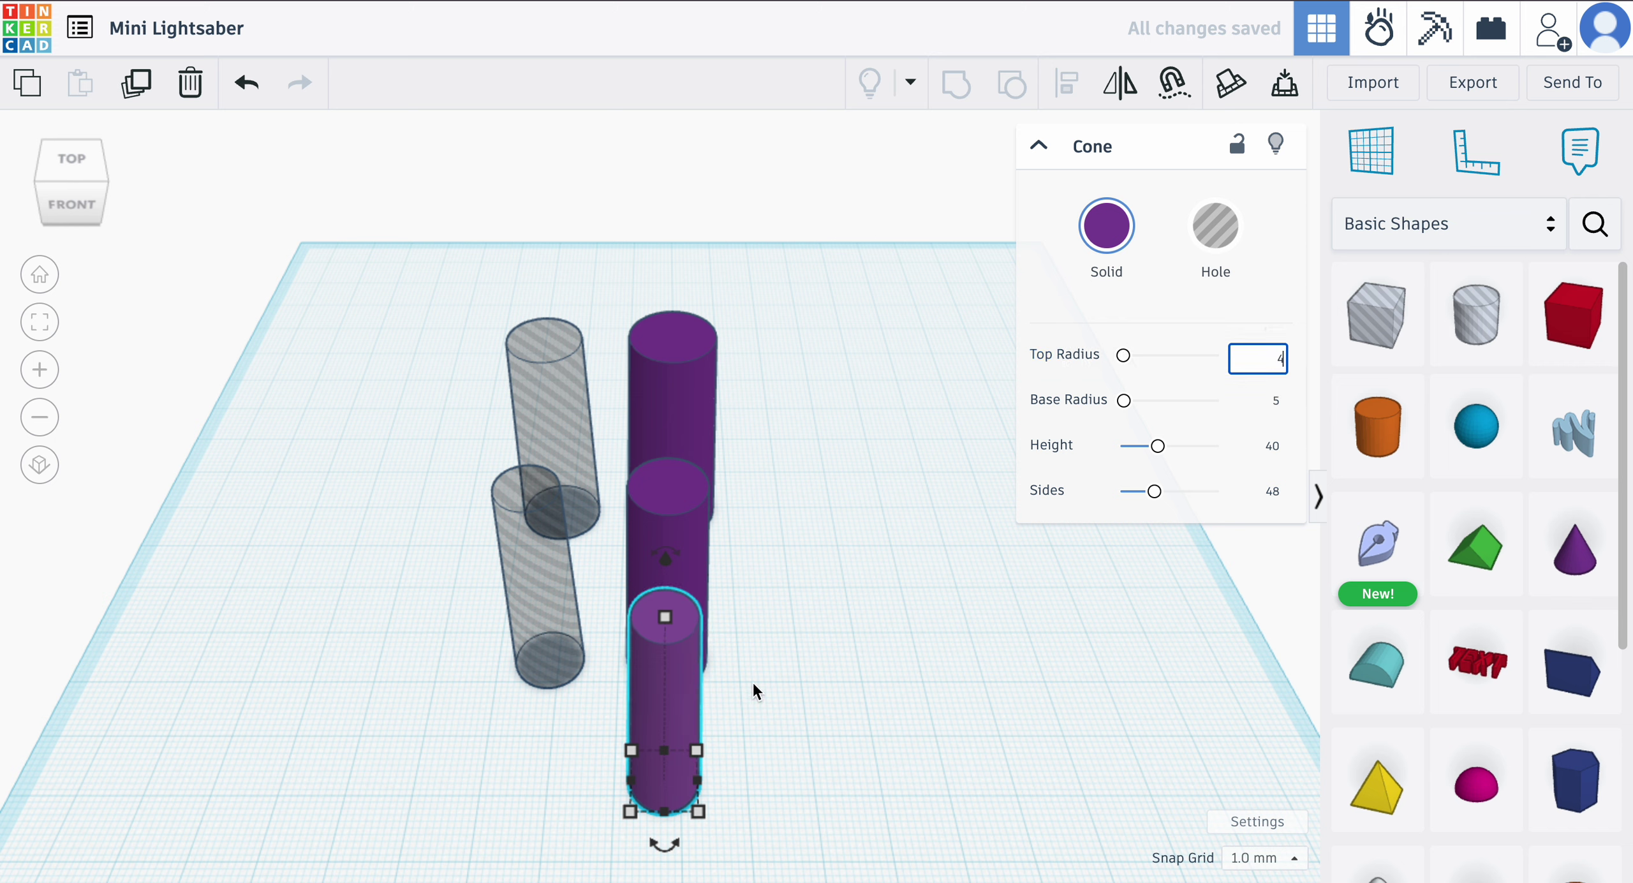
pyautogui.hotkey('ctrl', 'd')
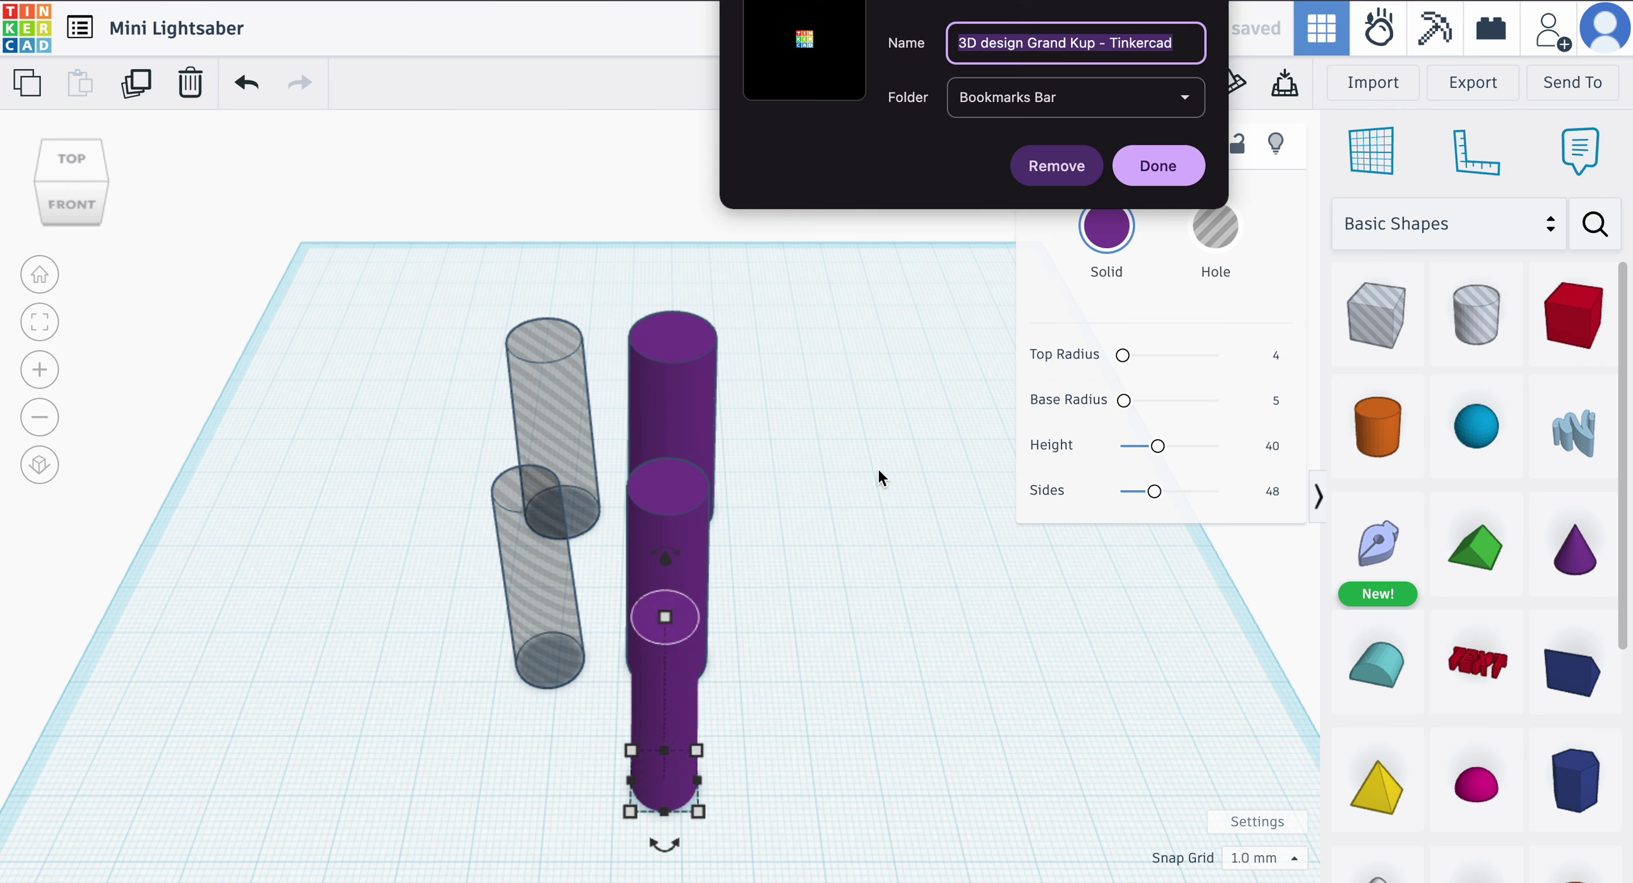
pyautogui.click(1130, 153)
pyautogui.click(804, 712)
# Duplicate the frontmost solid cone, place the copy about 16.5 mm to its left and turn it into a hole
pyautogui.click(658, 767)
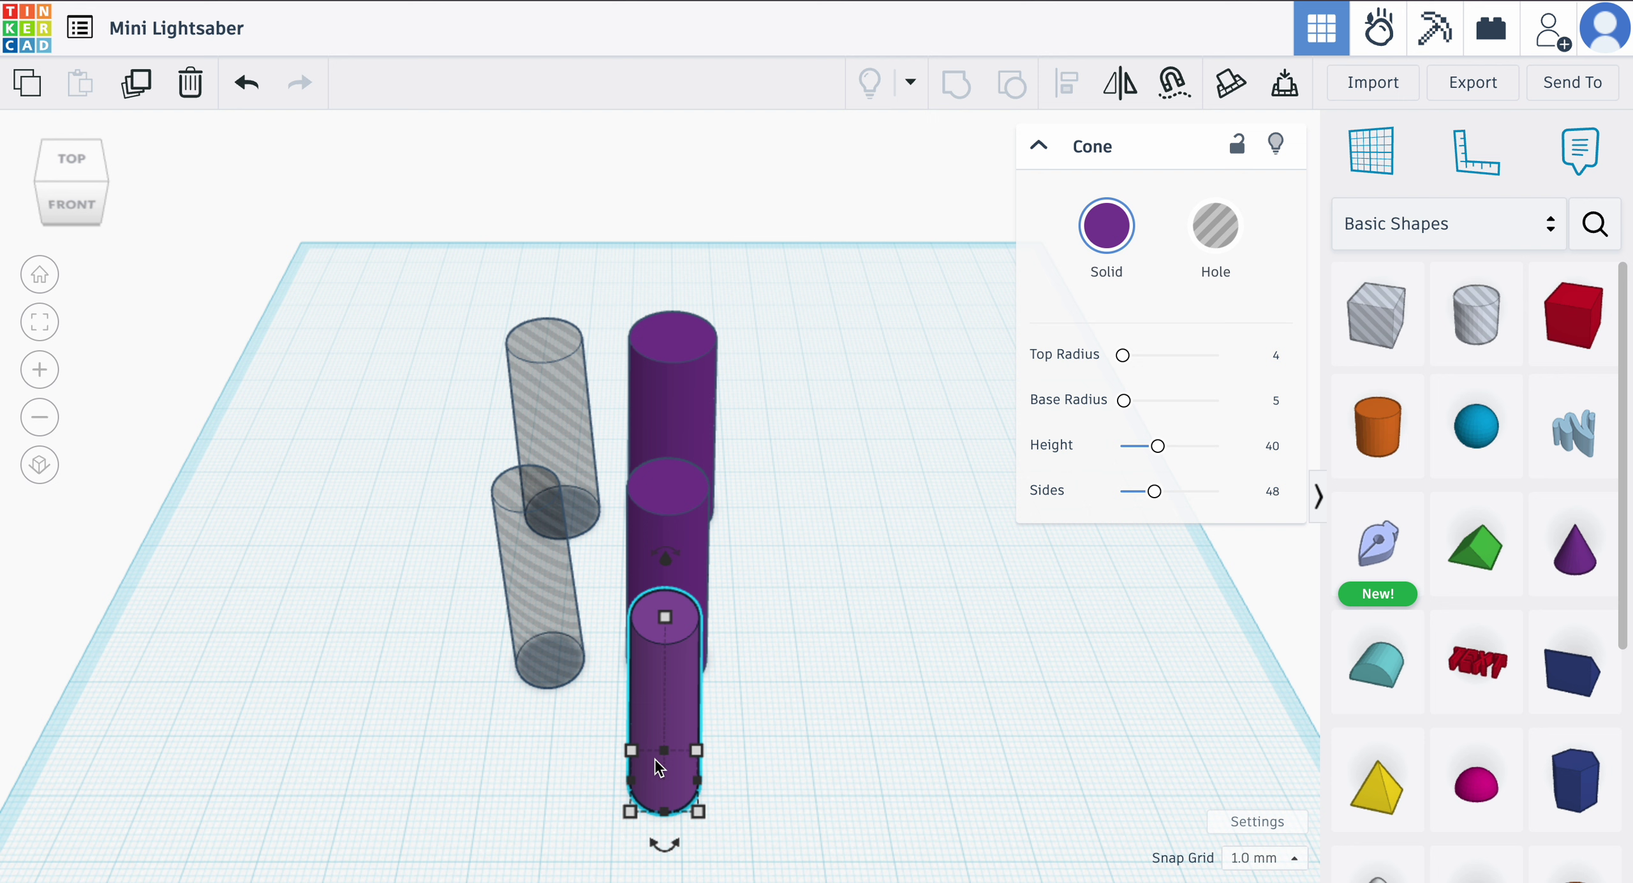
pyautogui.moveTo(668, 709); pyautogui.dragTo(535, 712)
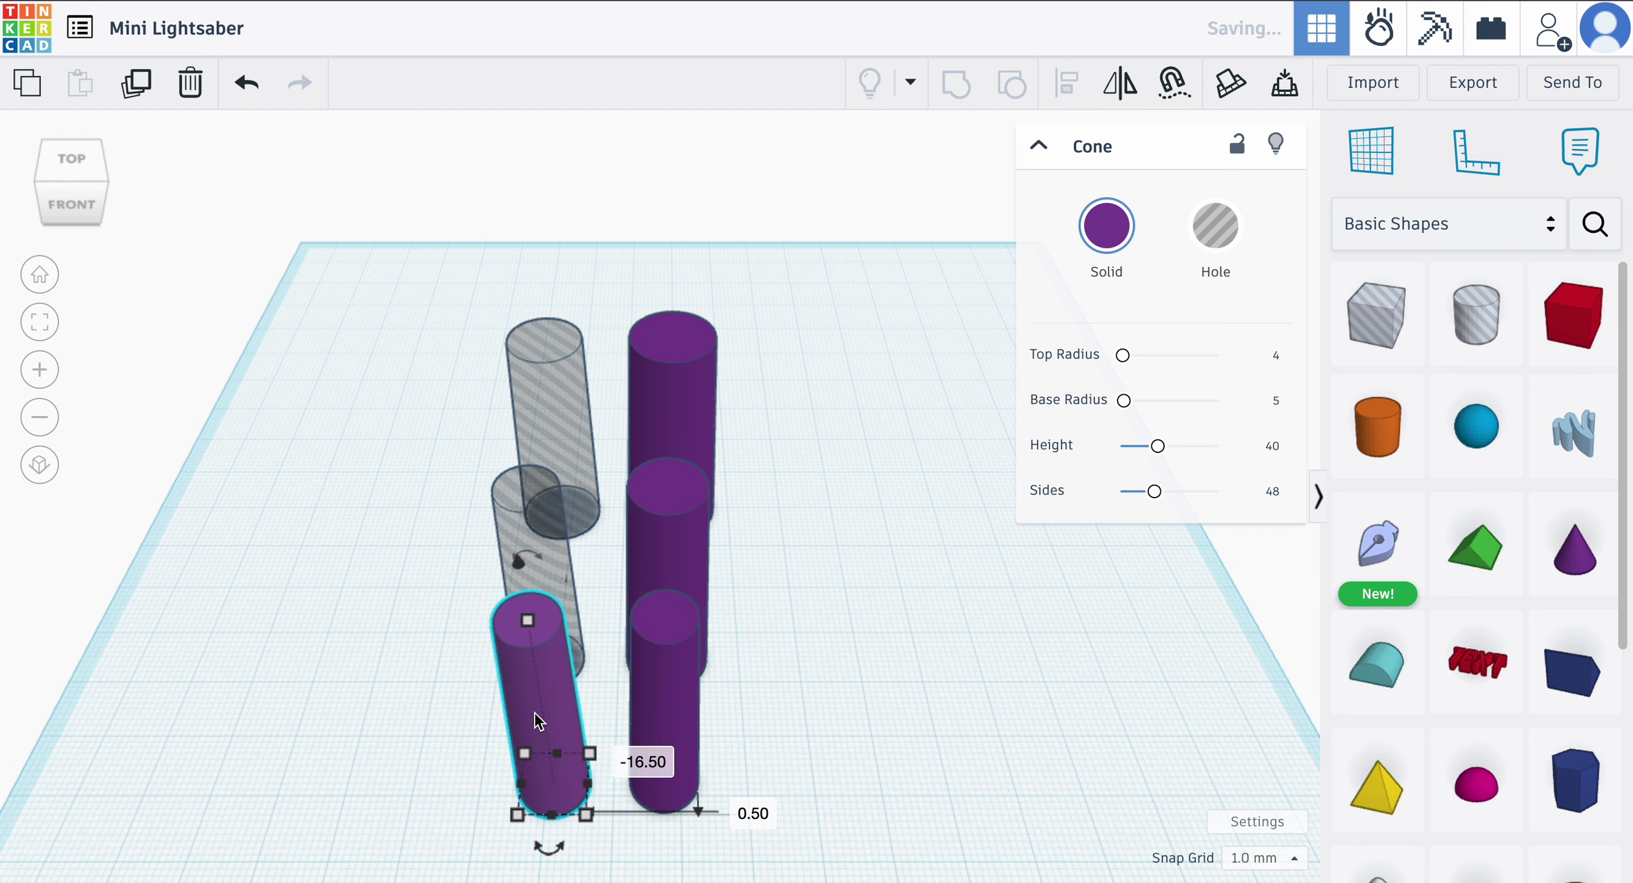
pyautogui.click(1215, 225)
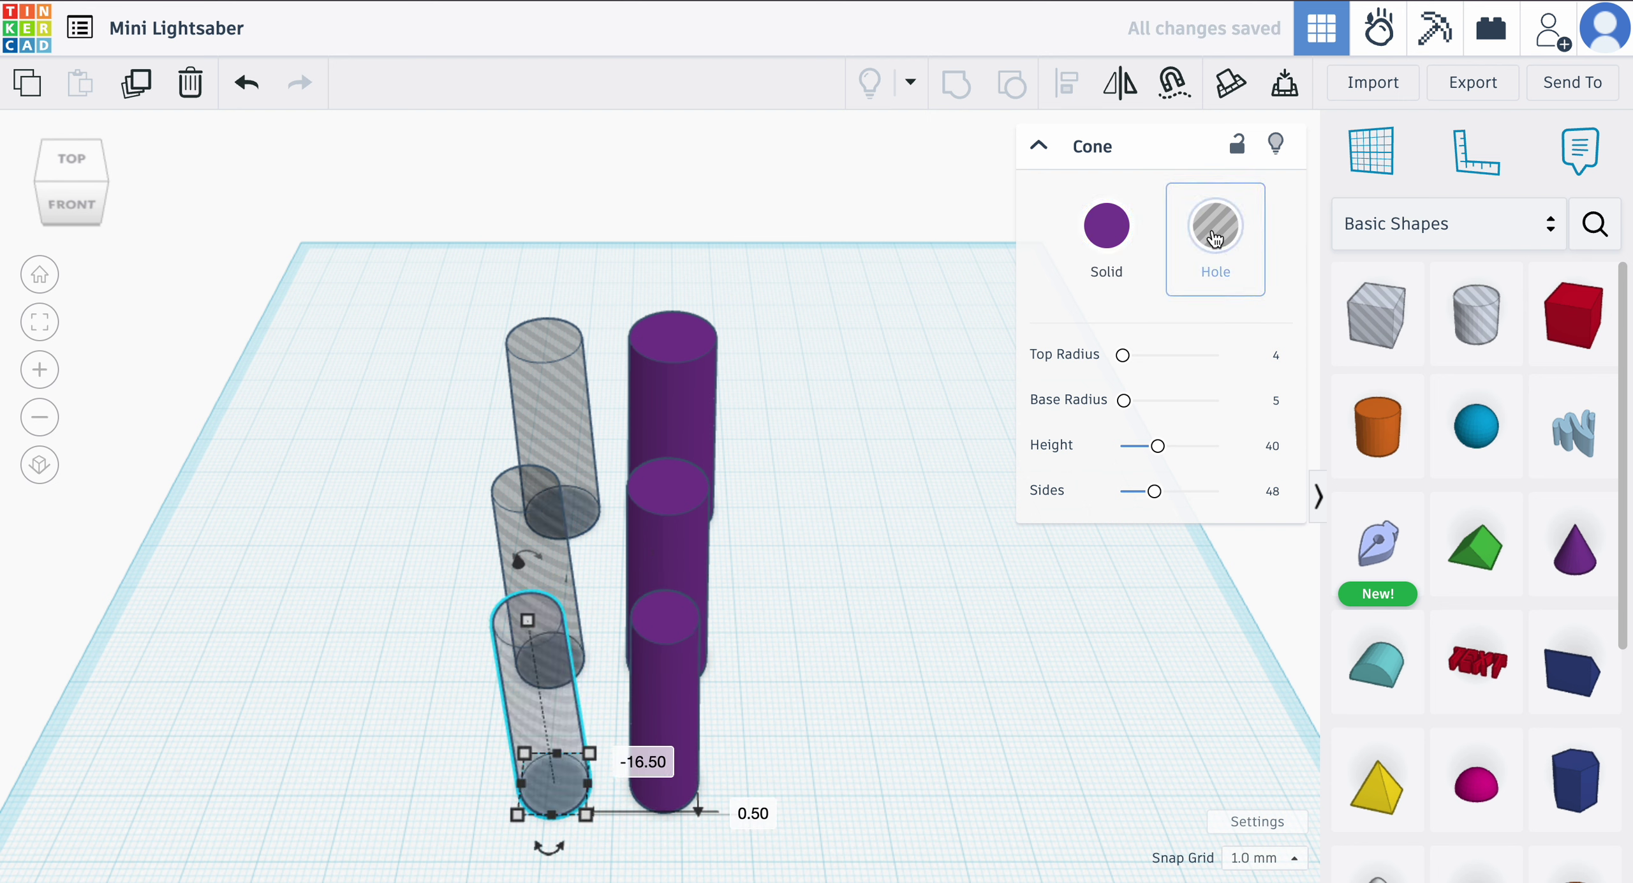
# Set the frontmost hole cone's base radius to 4 and top radius to 3
pyautogui.click(1273, 400)
pyautogui.write('4')
pyautogui.click(1274, 356)
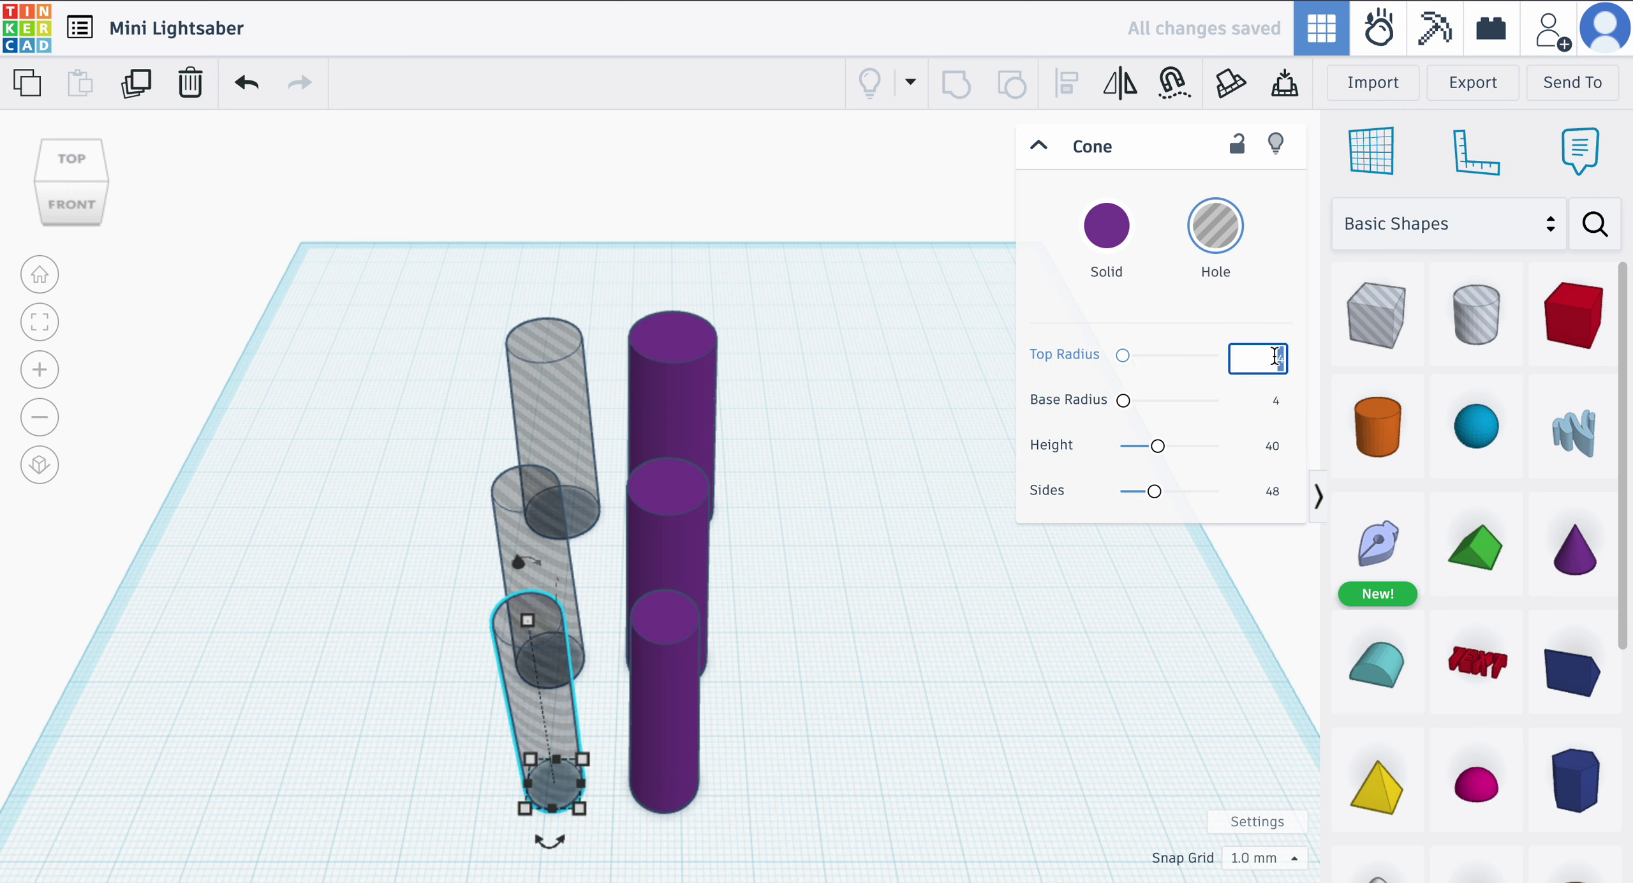
pyautogui.write('3')
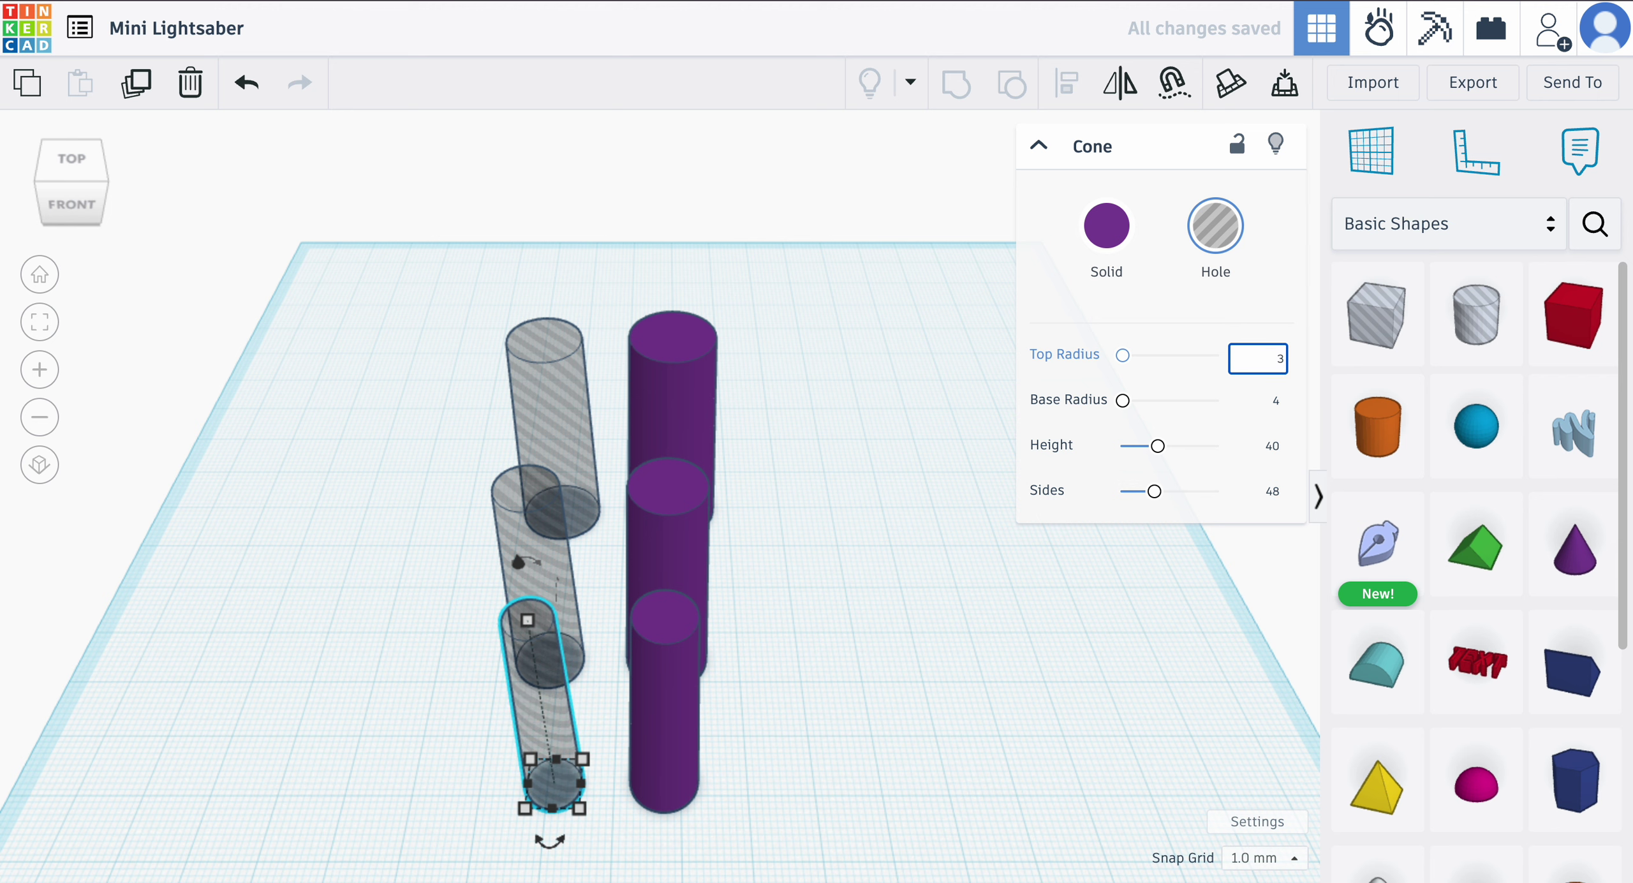
# Duplicate the smallest hole cone and place the copy about 71 mm to the right, beyond the solid cones
pyautogui.scroll(-1, 739, 727)
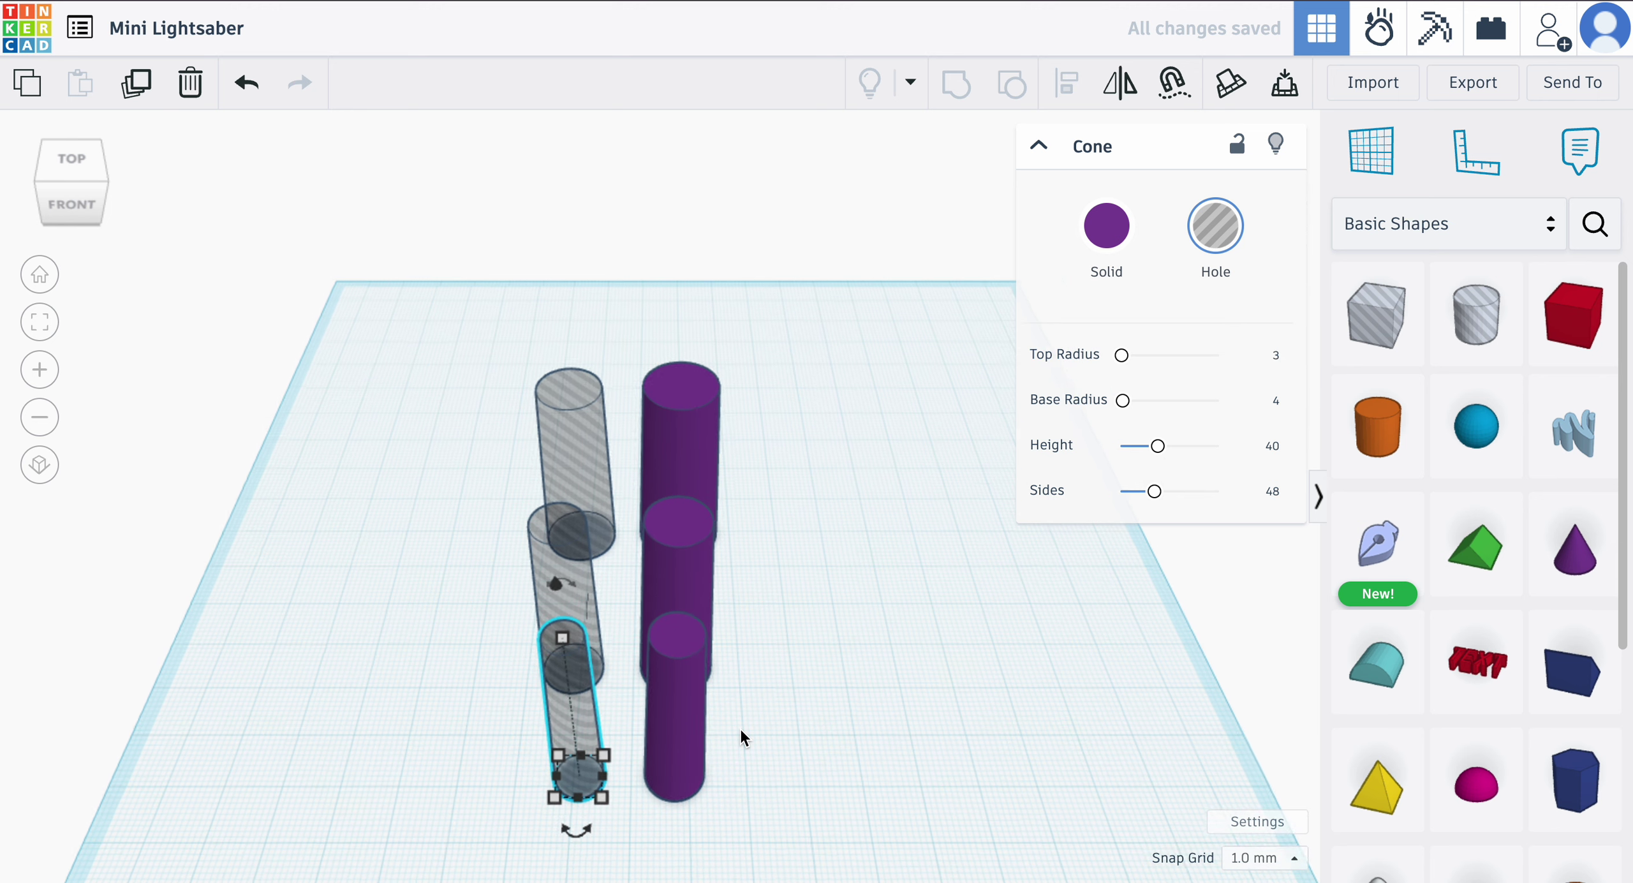
pyautogui.click(836, 744)
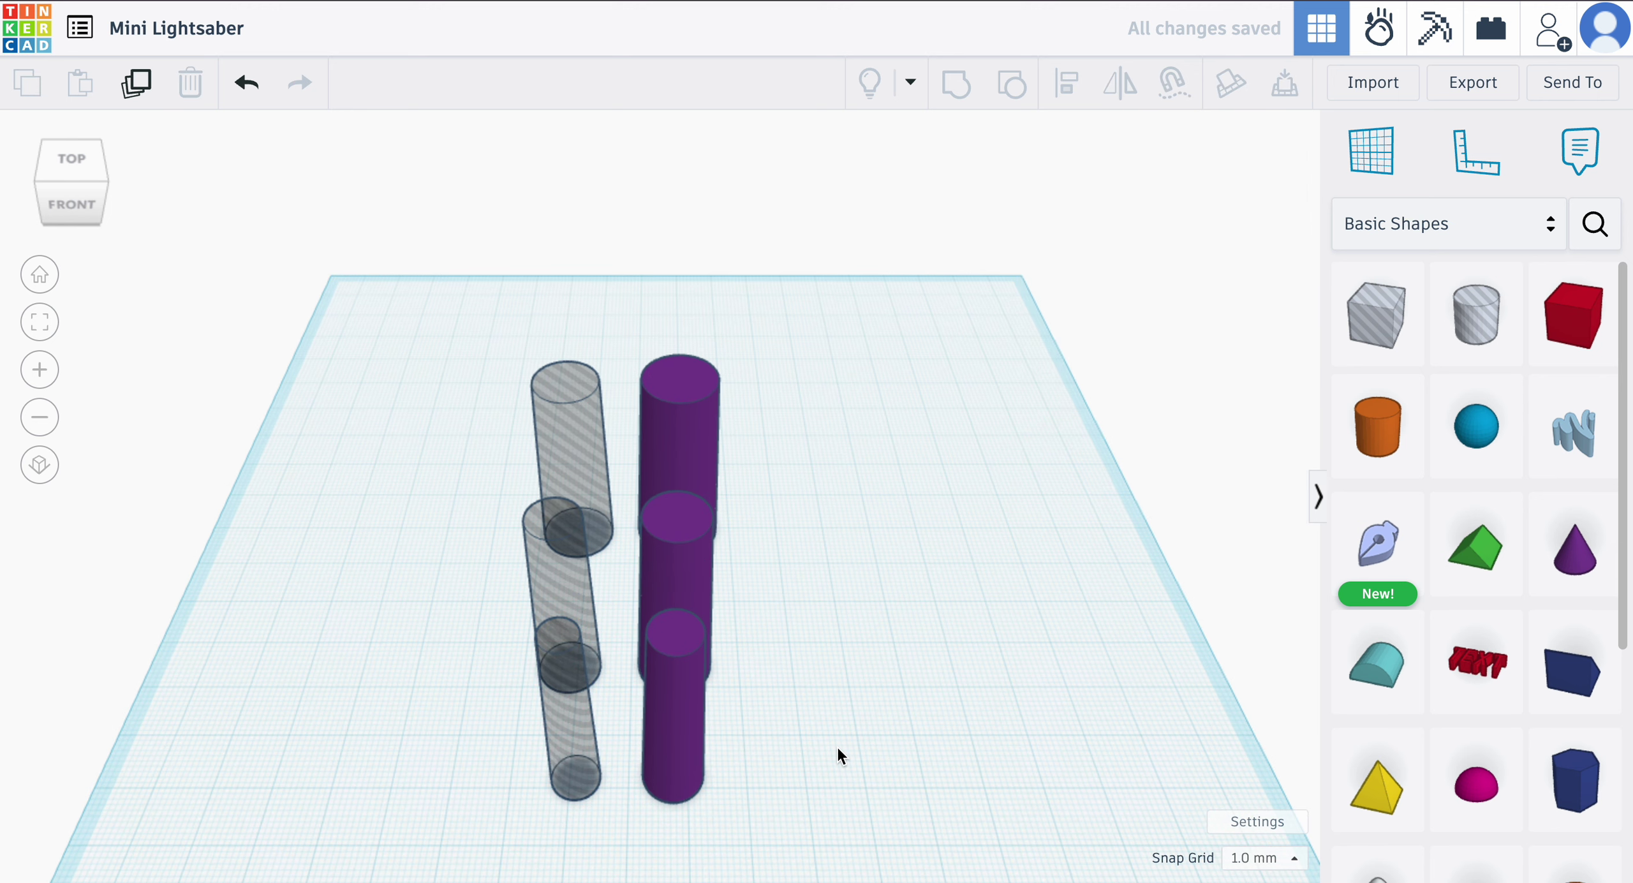
pyautogui.click(582, 755)
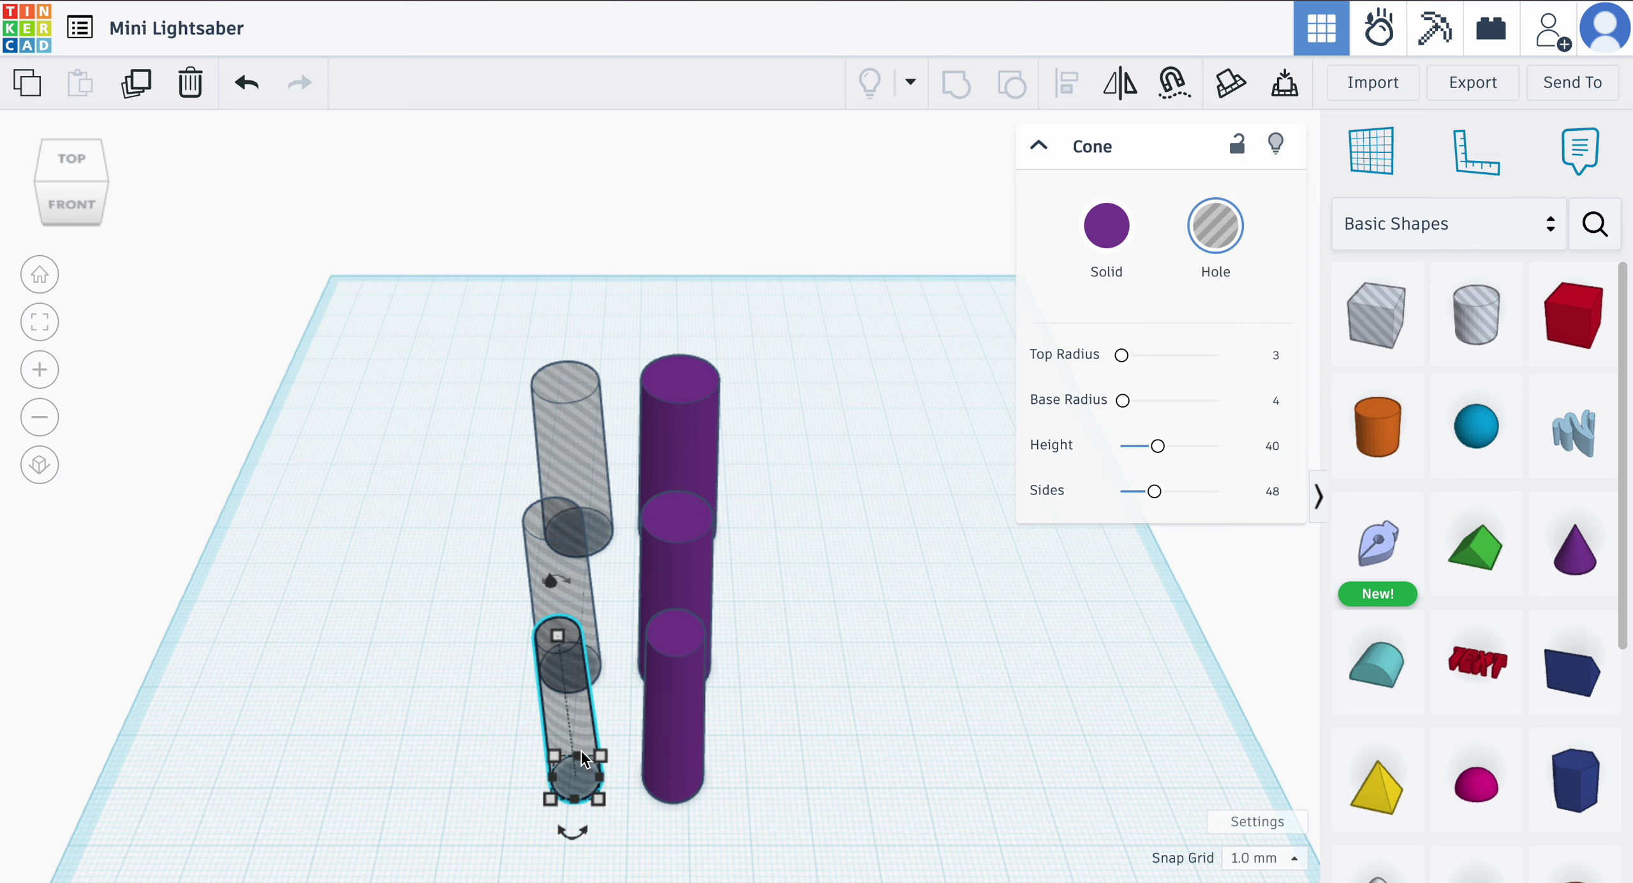
pyautogui.moveTo(574, 716); pyautogui.dragTo(1034, 710)
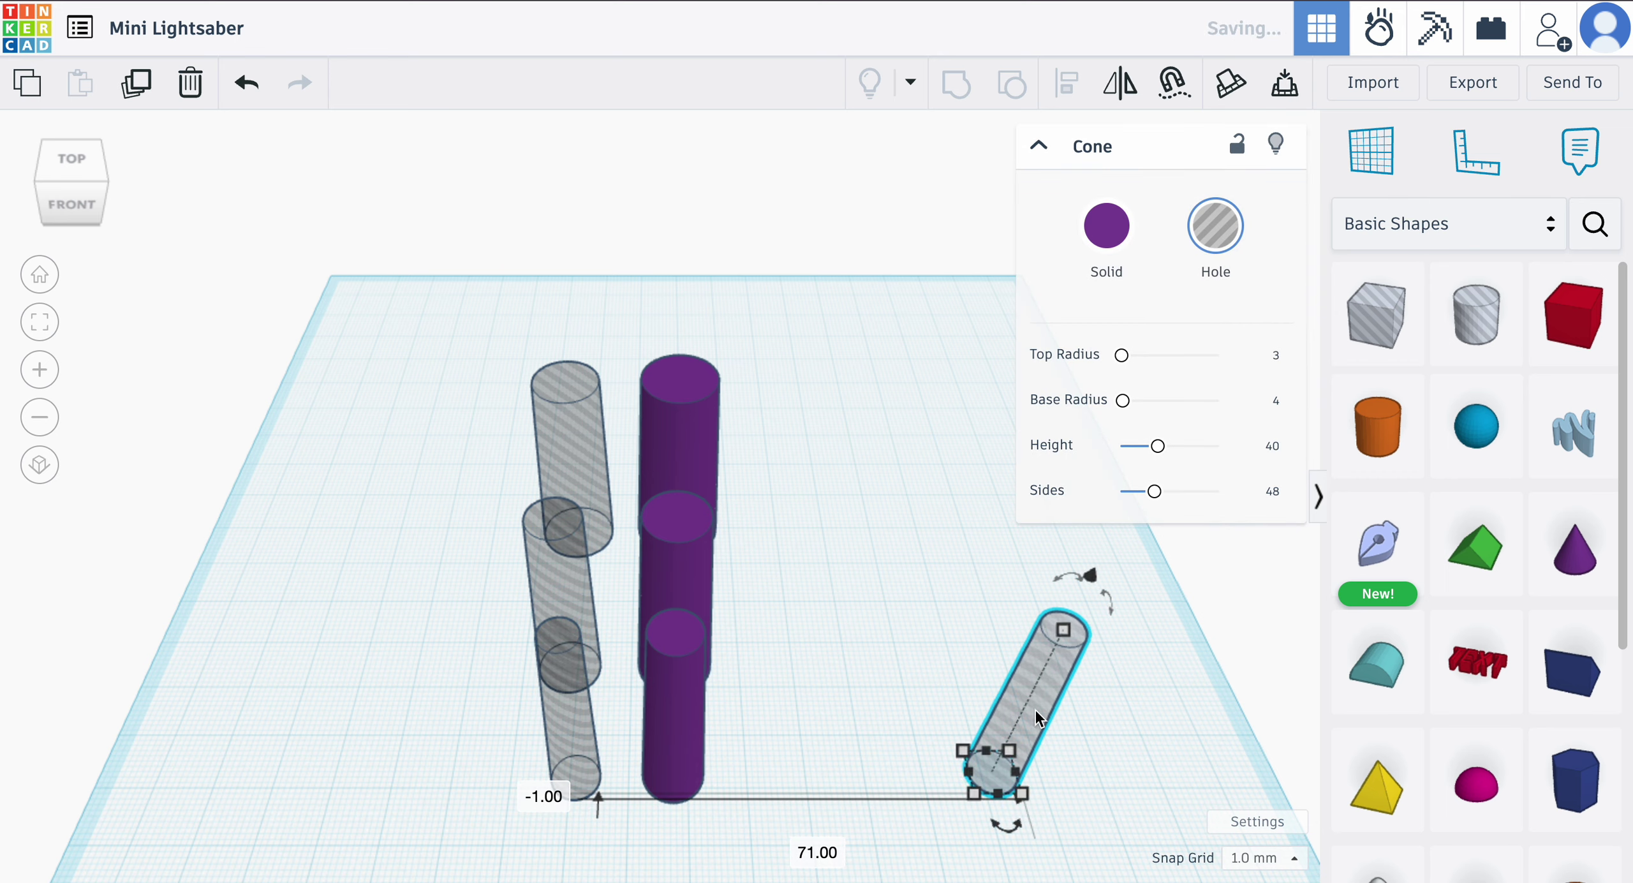
# Turn the separate cone copy into a solid and move it about 34 mm toward the back and 9 mm sideways
pyautogui.click(1107, 241)
pyautogui.click(886, 286)
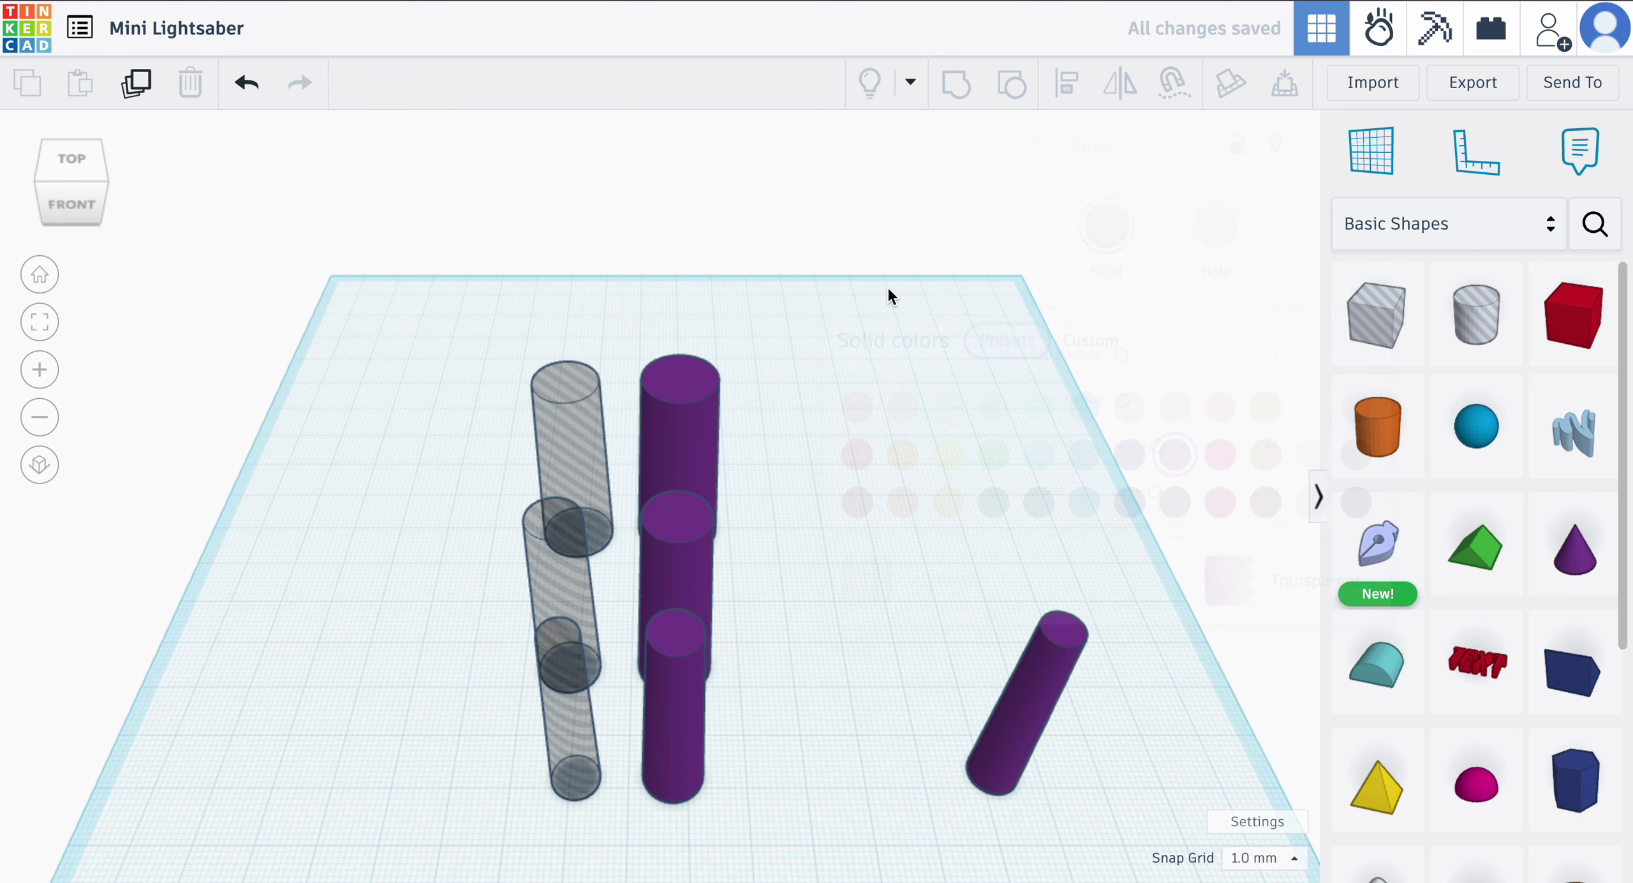
pyautogui.moveTo(1023, 700); pyautogui.dragTo(1024, 538)
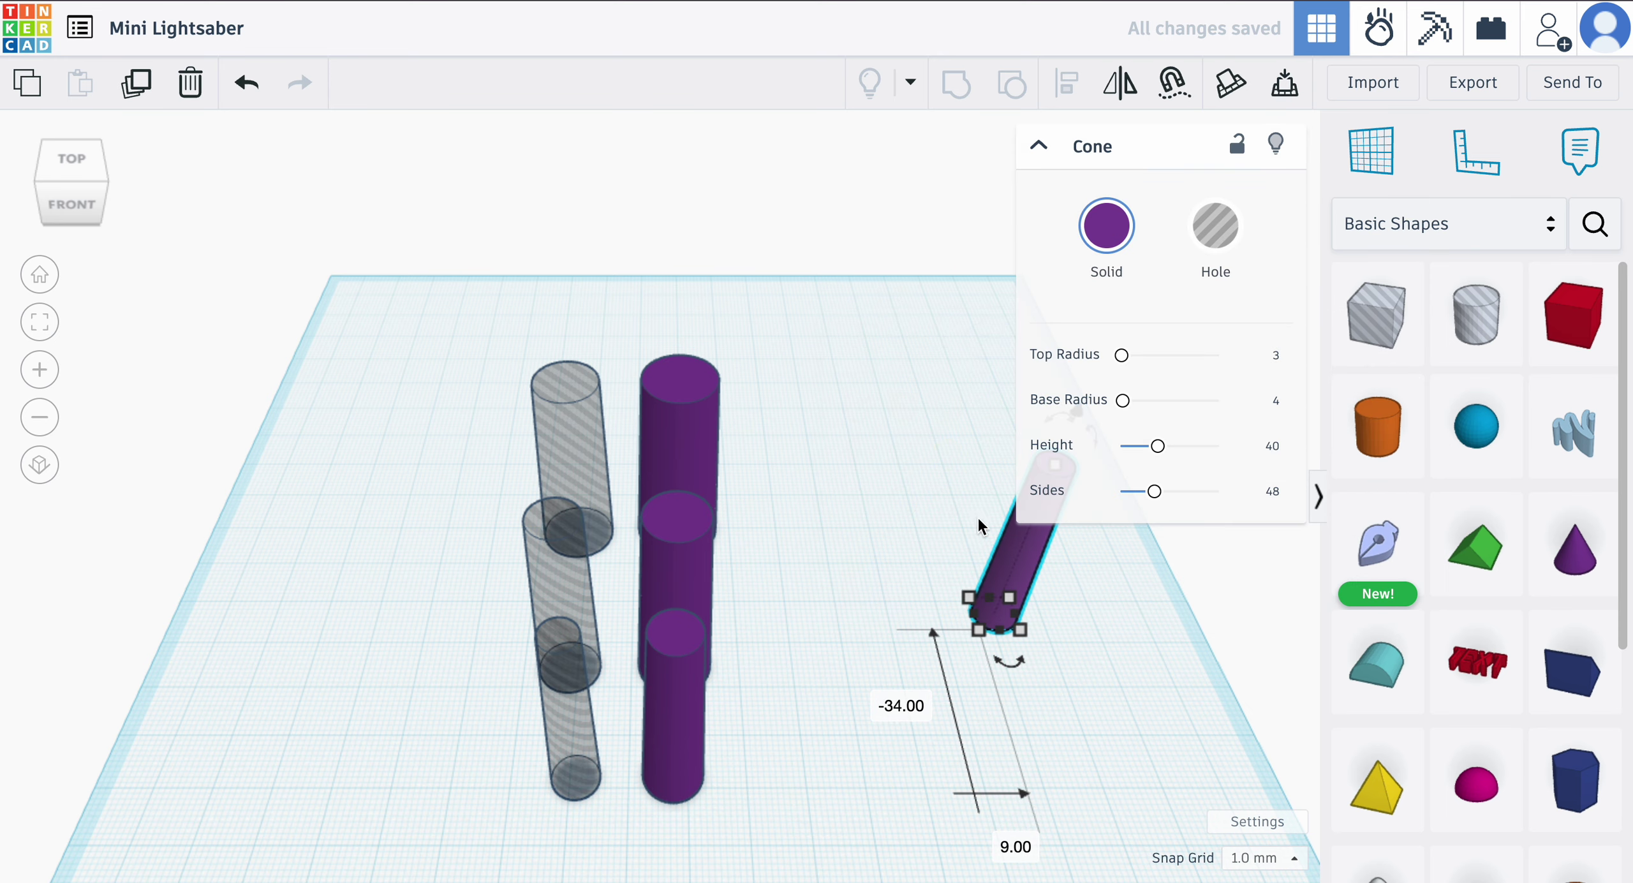
# Set the separate thin cone's base radius to 3.5, top radius to 2.5 and height to 38
pyautogui.click(1278, 400)
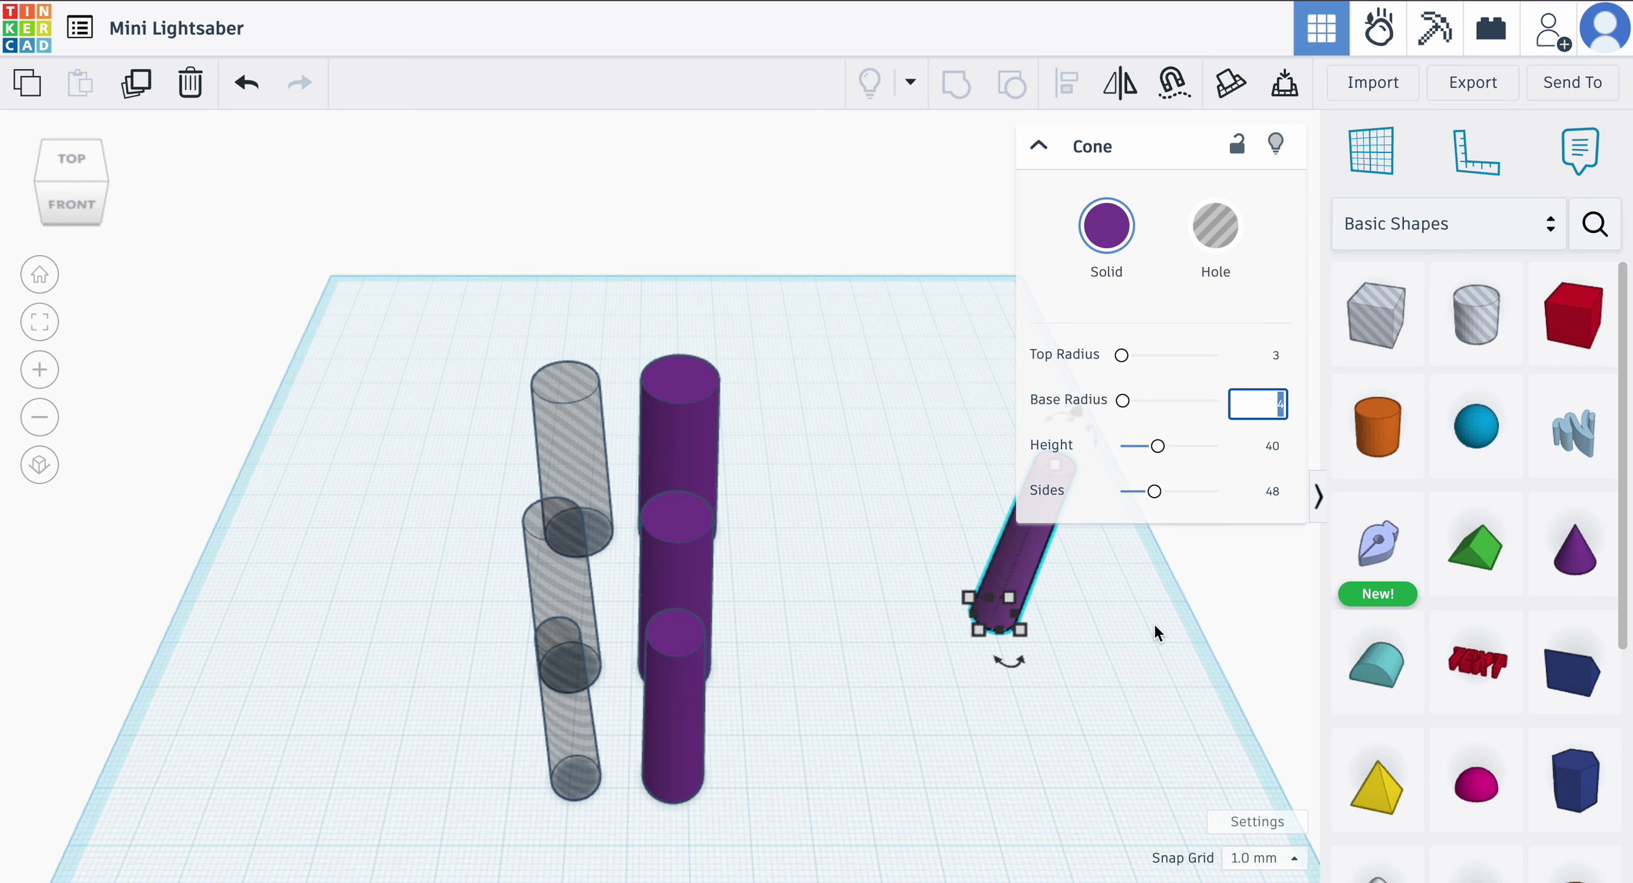
pyautogui.write('3')
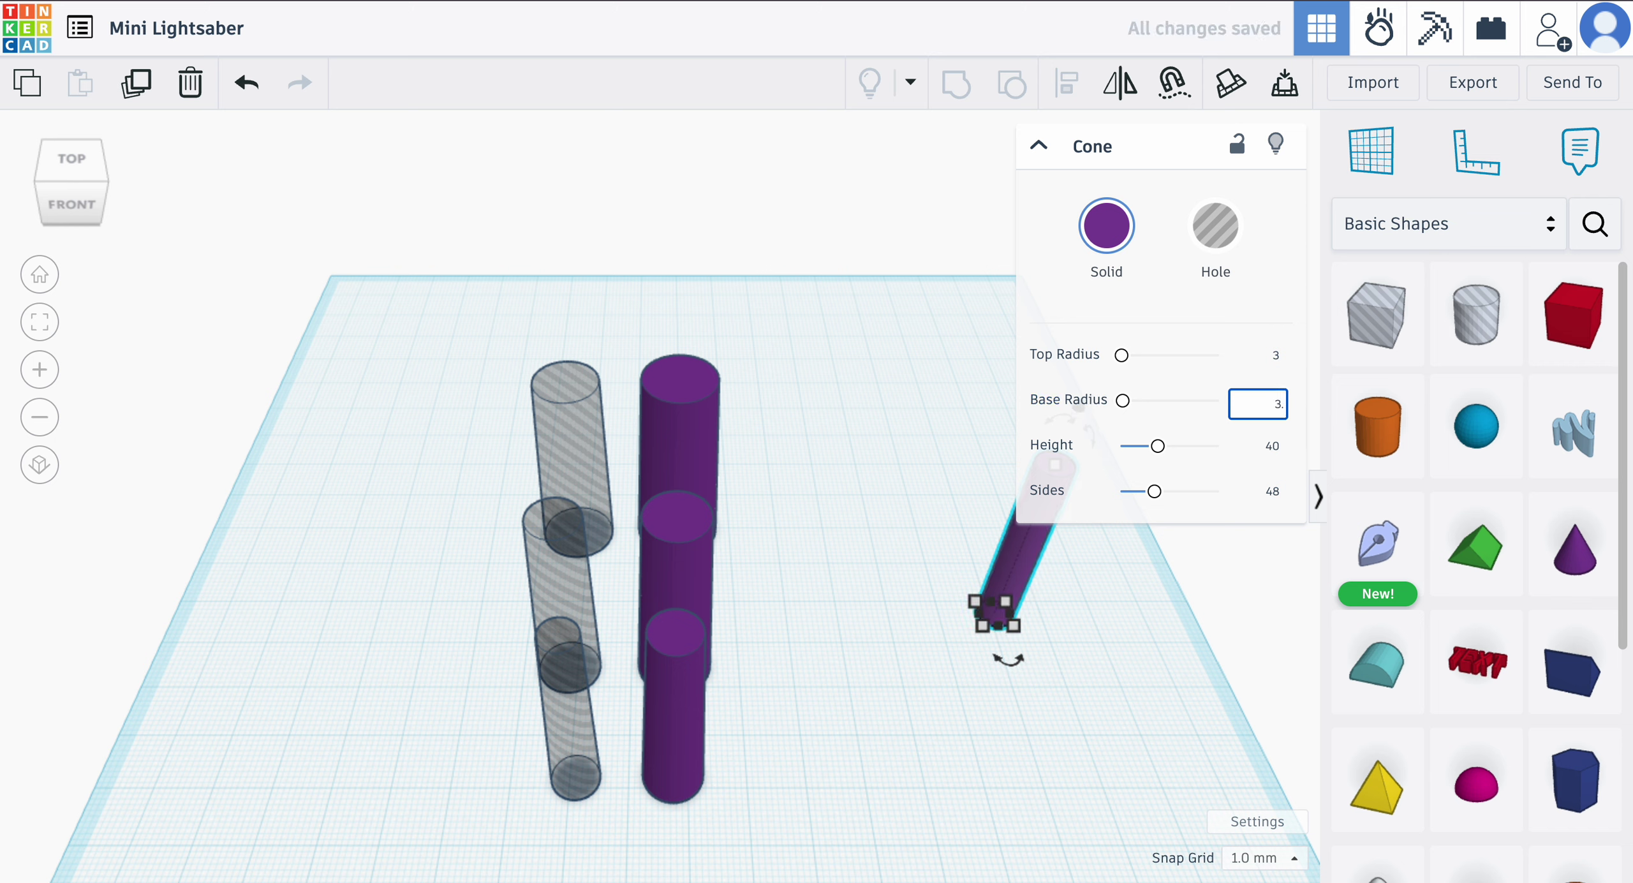
pyautogui.write('.5')
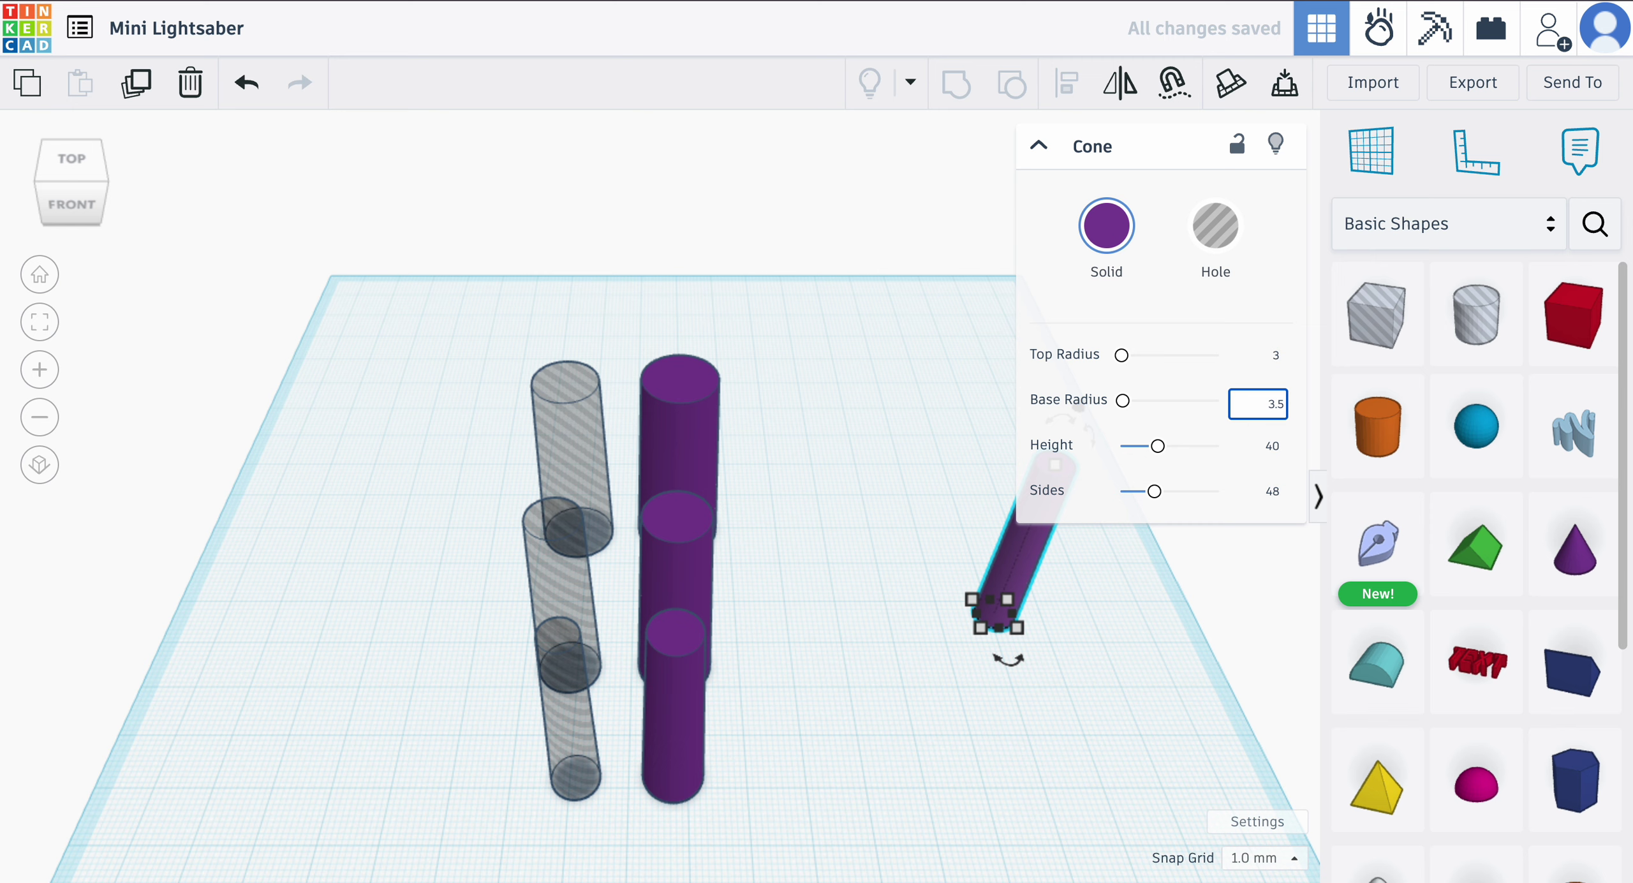
pyautogui.click(1273, 354)
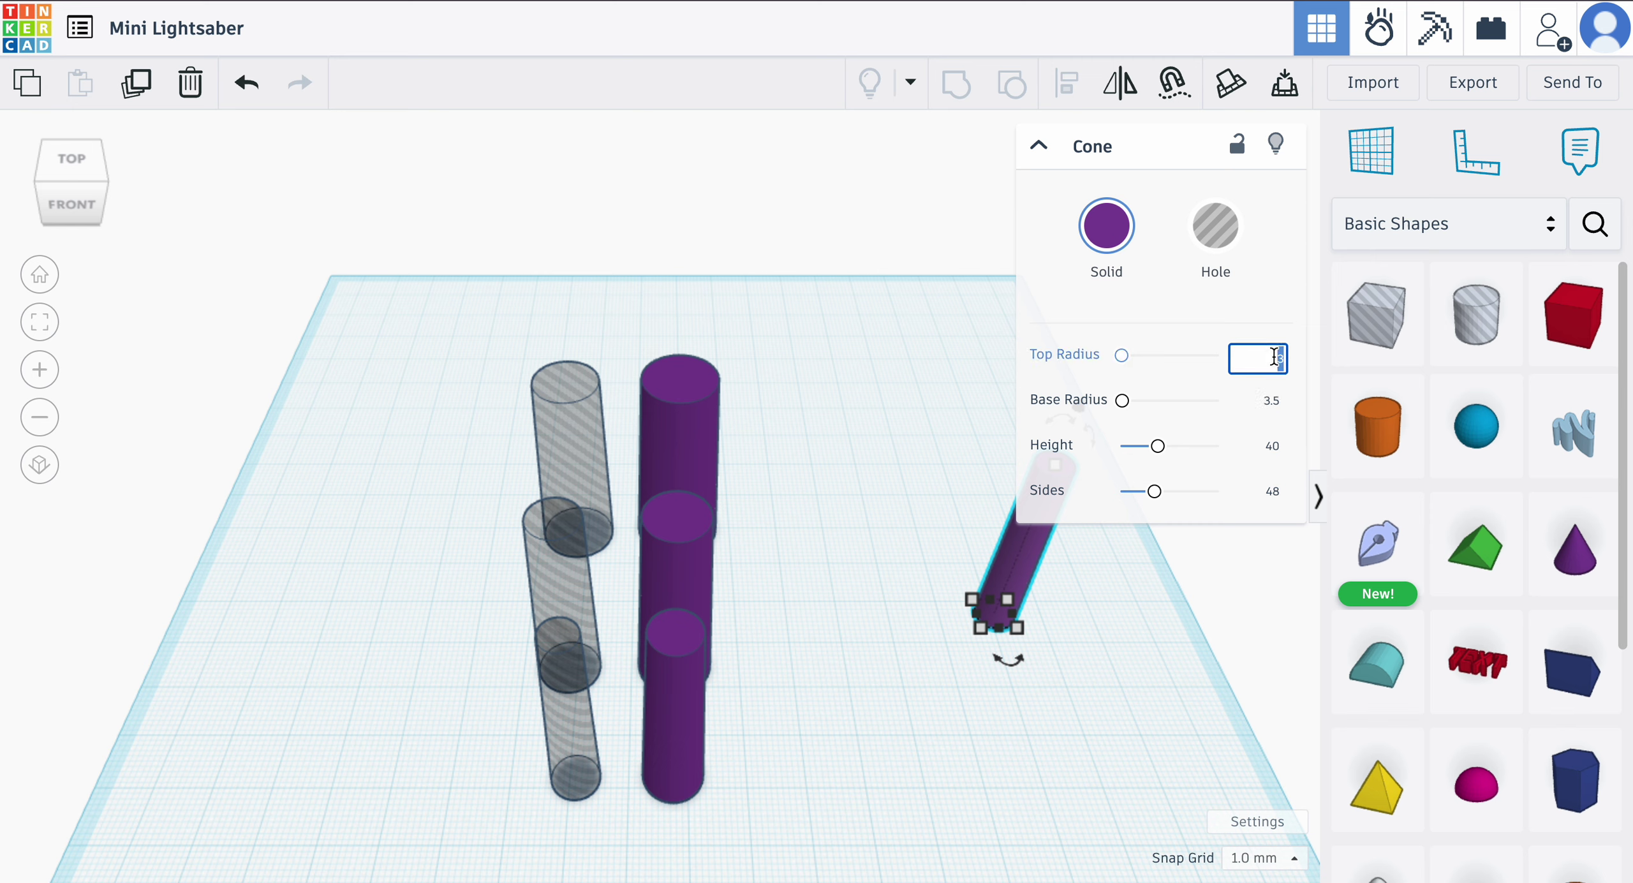
pyautogui.write('2')
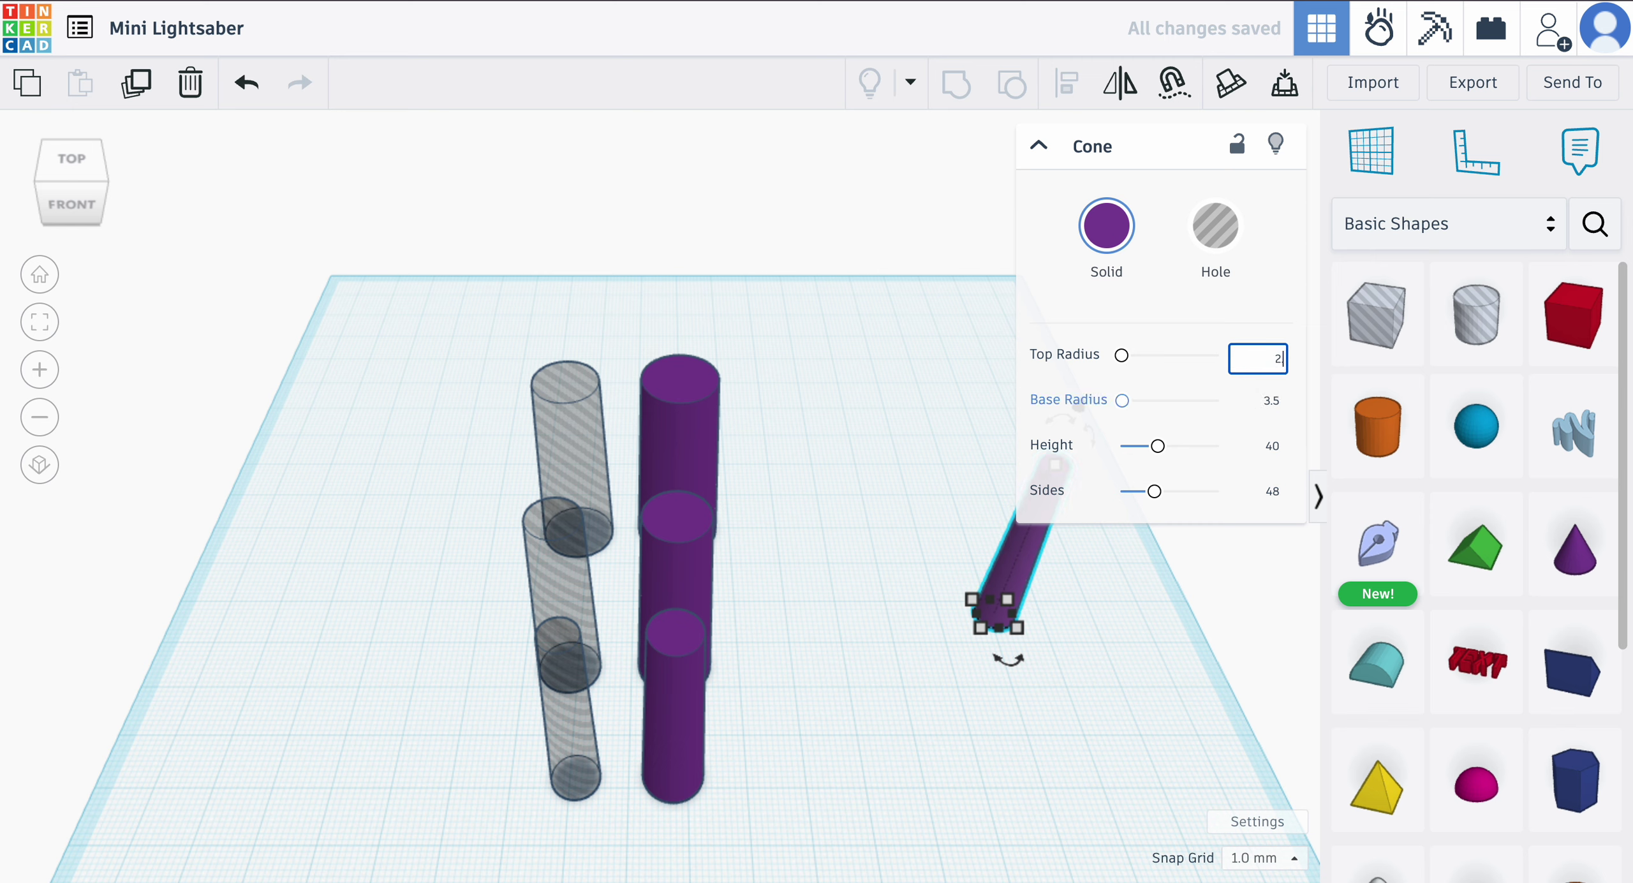
pyautogui.write('.5')
pyautogui.press('Return')
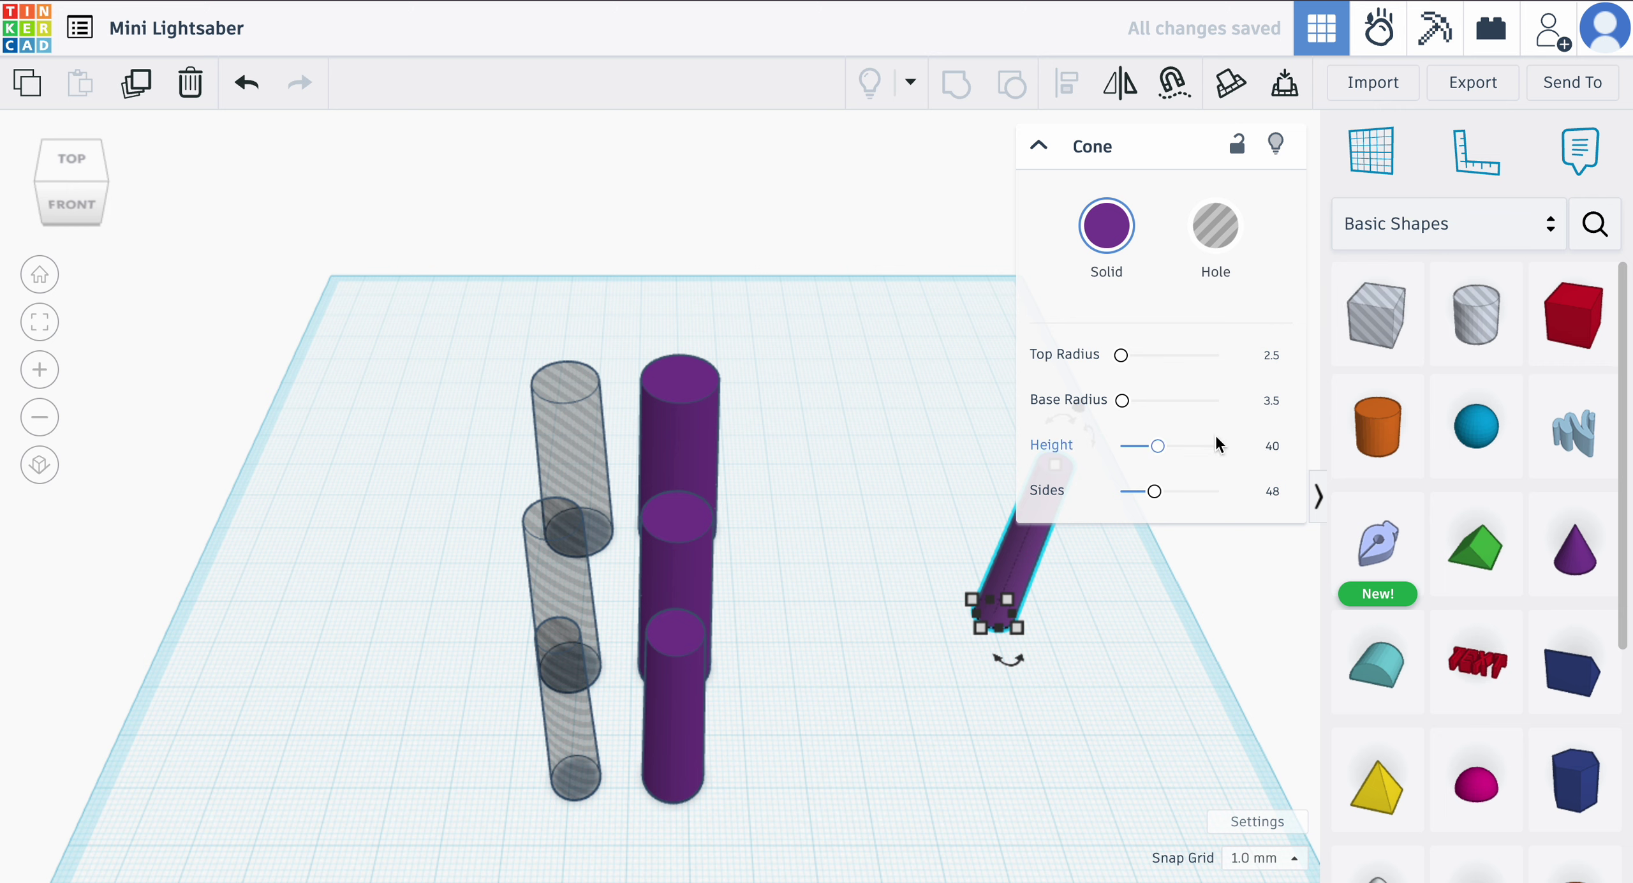
pyautogui.click(1269, 448)
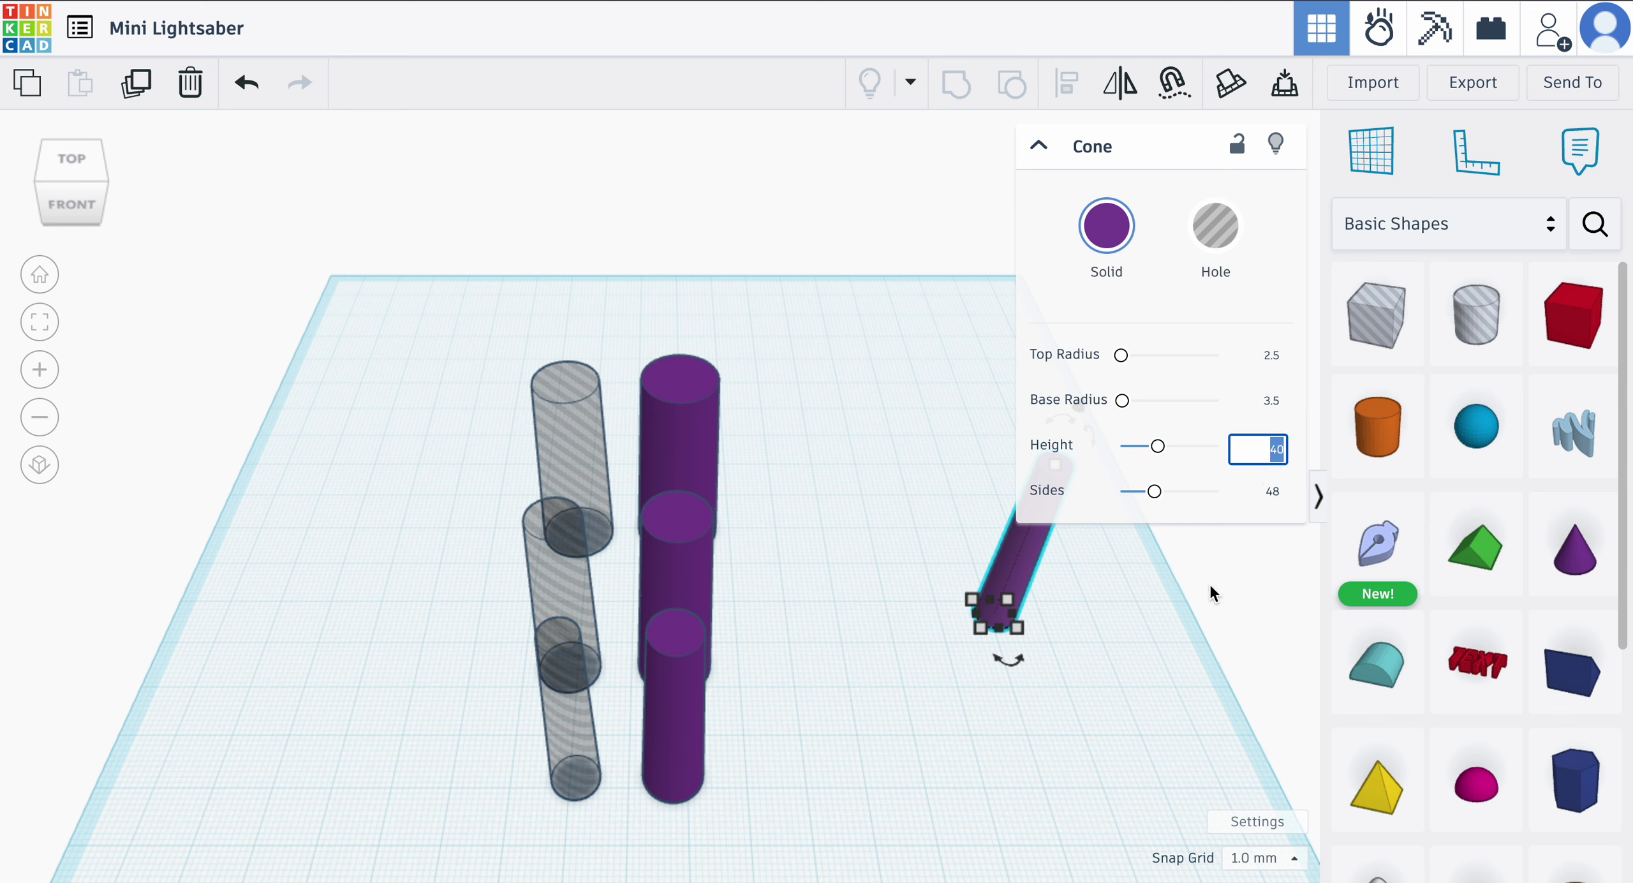
pyautogui.write('38')
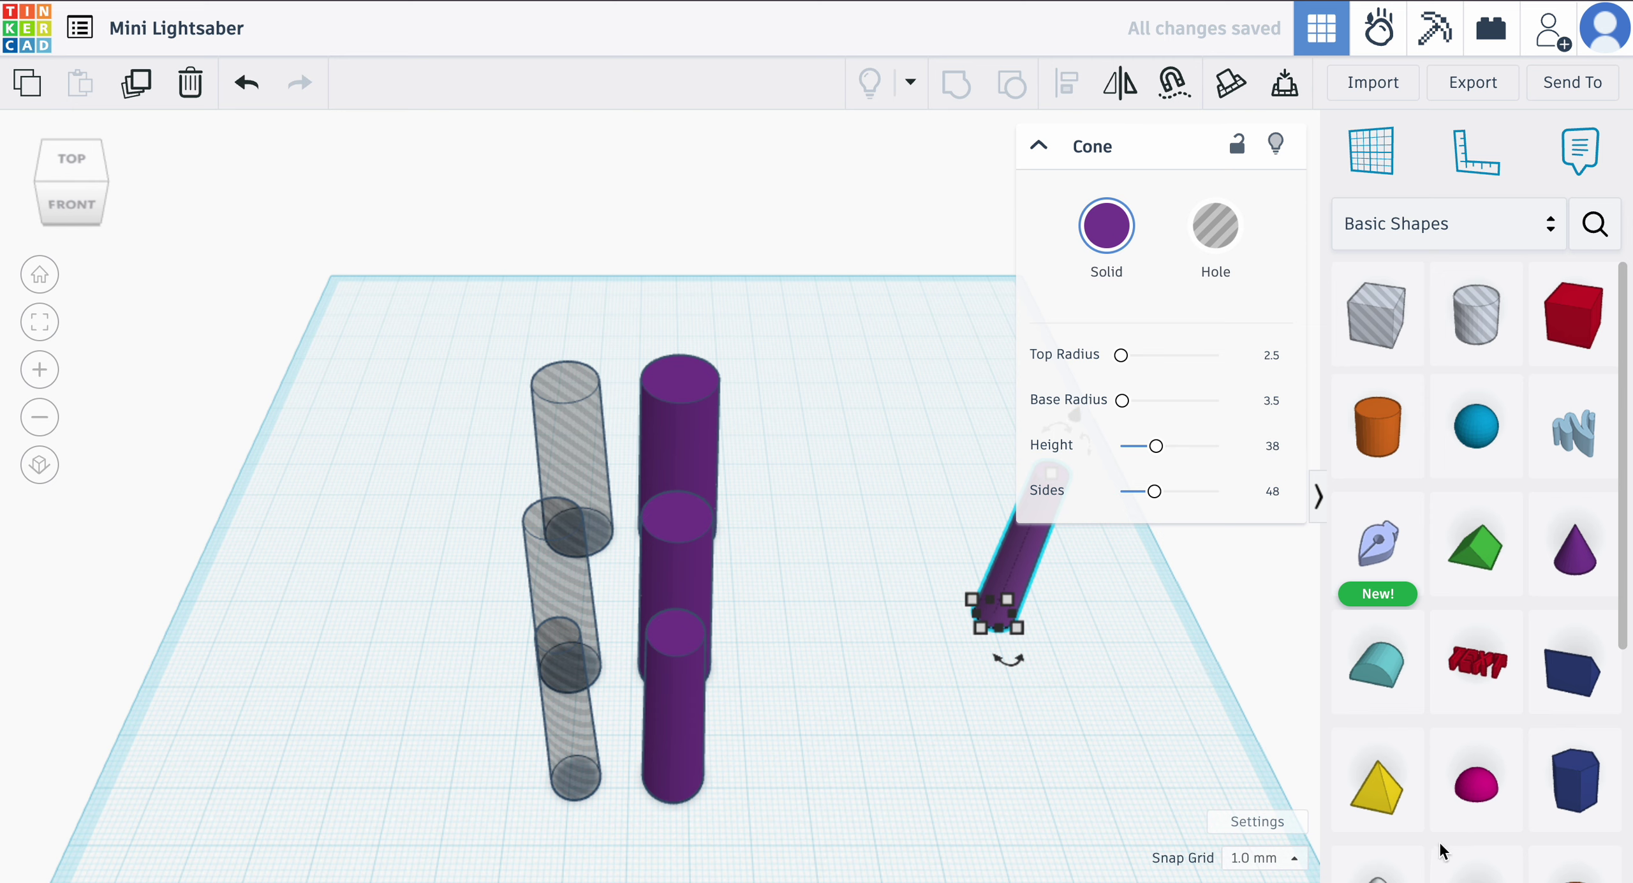
# Place a half sphere in front of the separate thin cone and set its base to 5 by 5 mm
pyautogui.click(1481, 788)
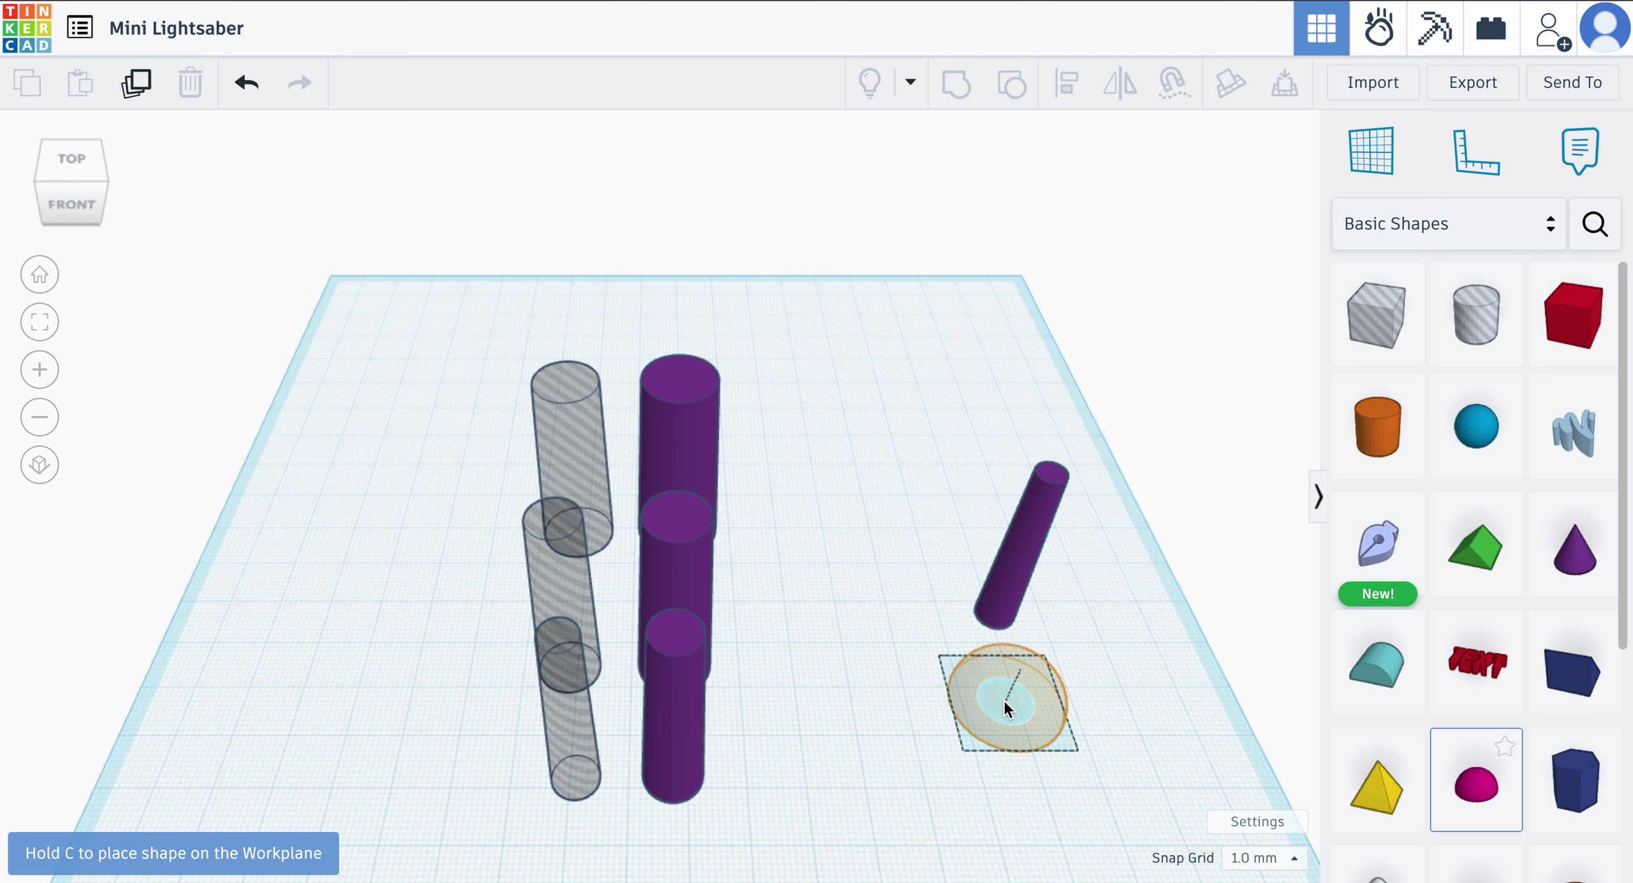
pyautogui.click(996, 703)
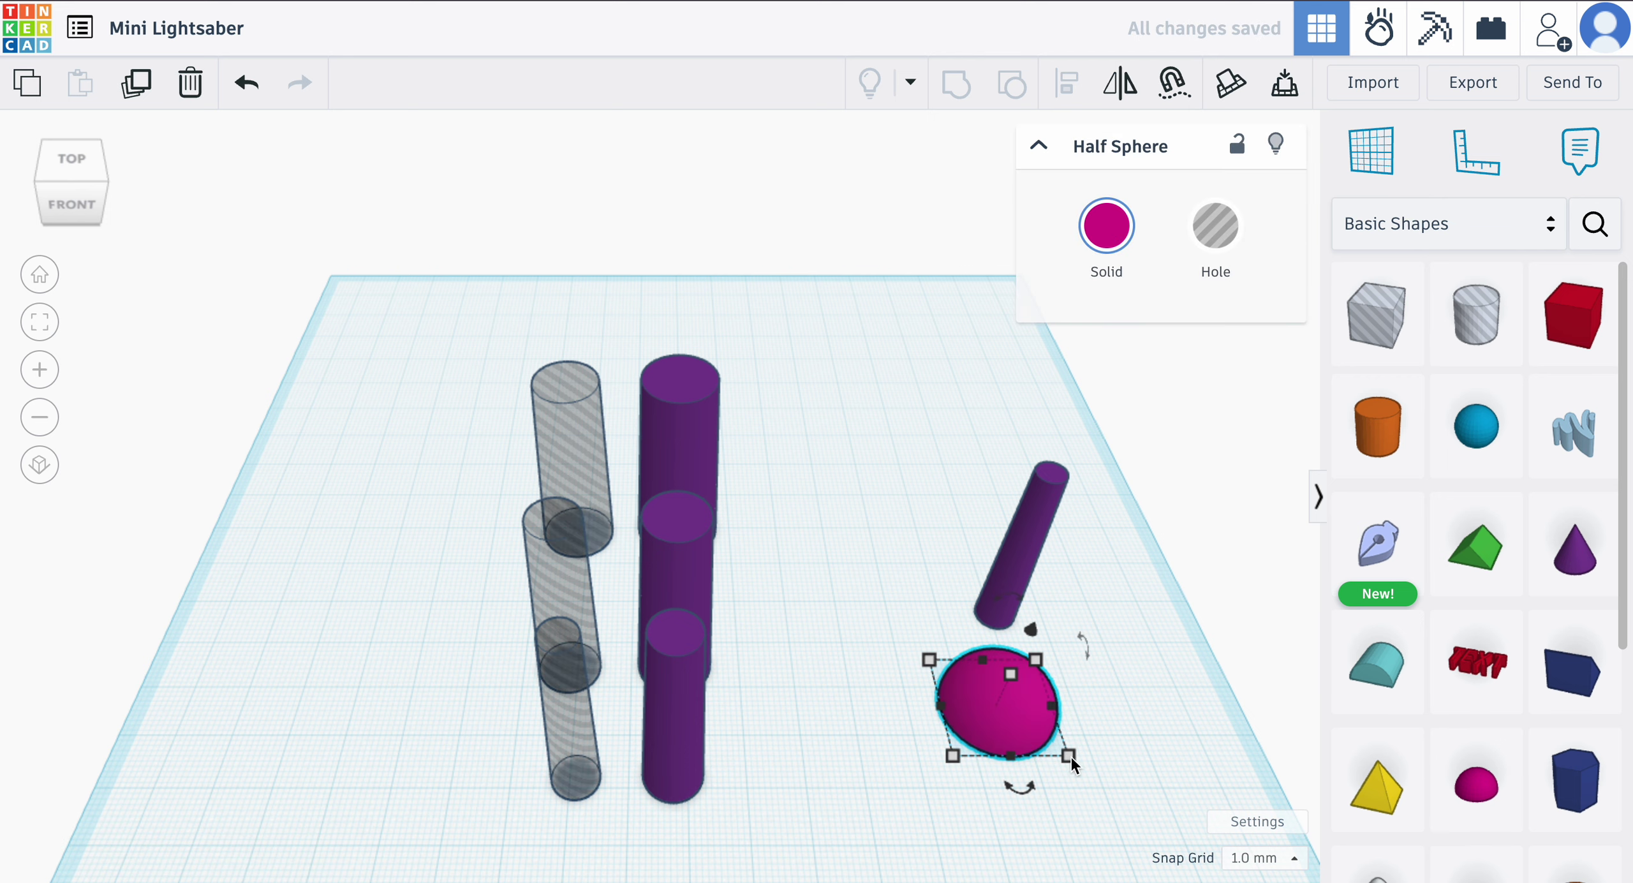
pyautogui.moveTo(1068, 756)
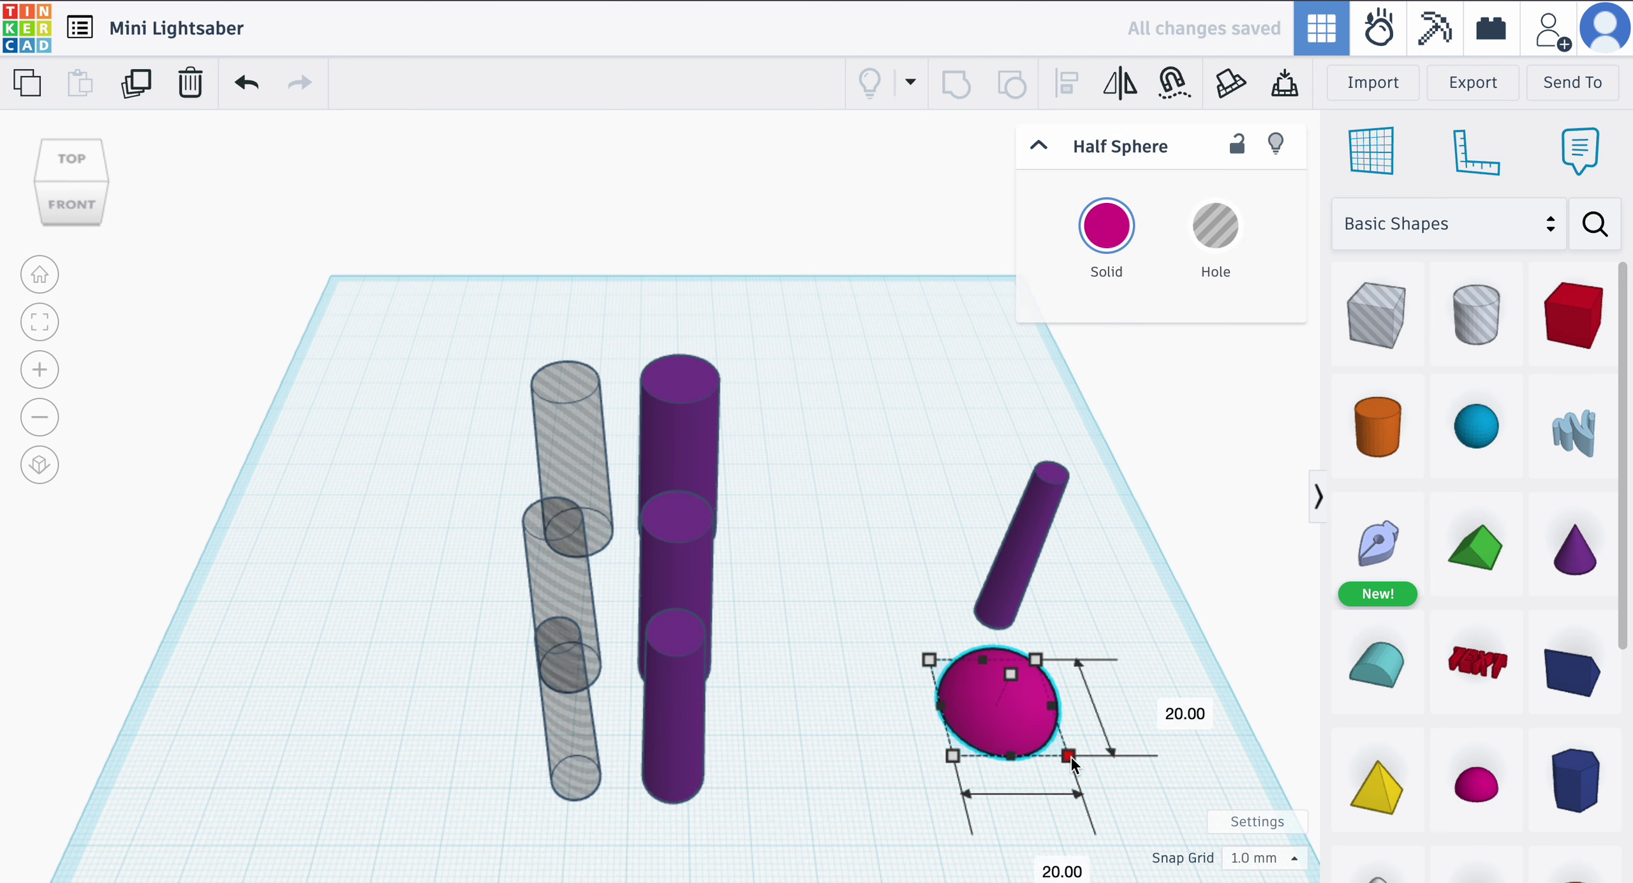
pyautogui.click(1034, 865)
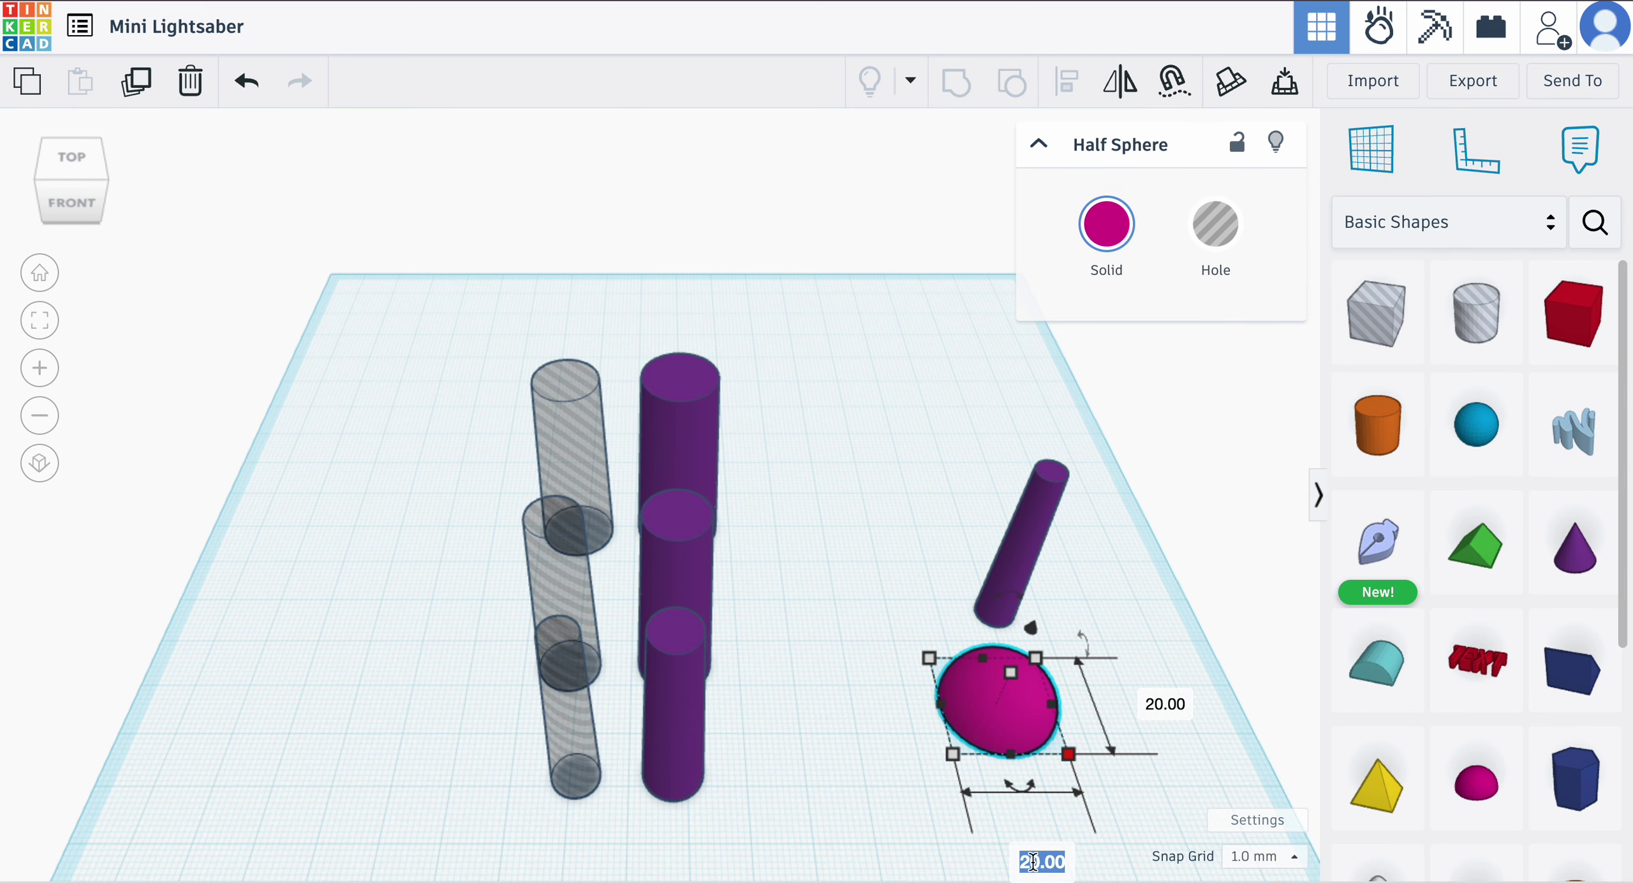
pyautogui.write('5')
pyautogui.press('Tab')
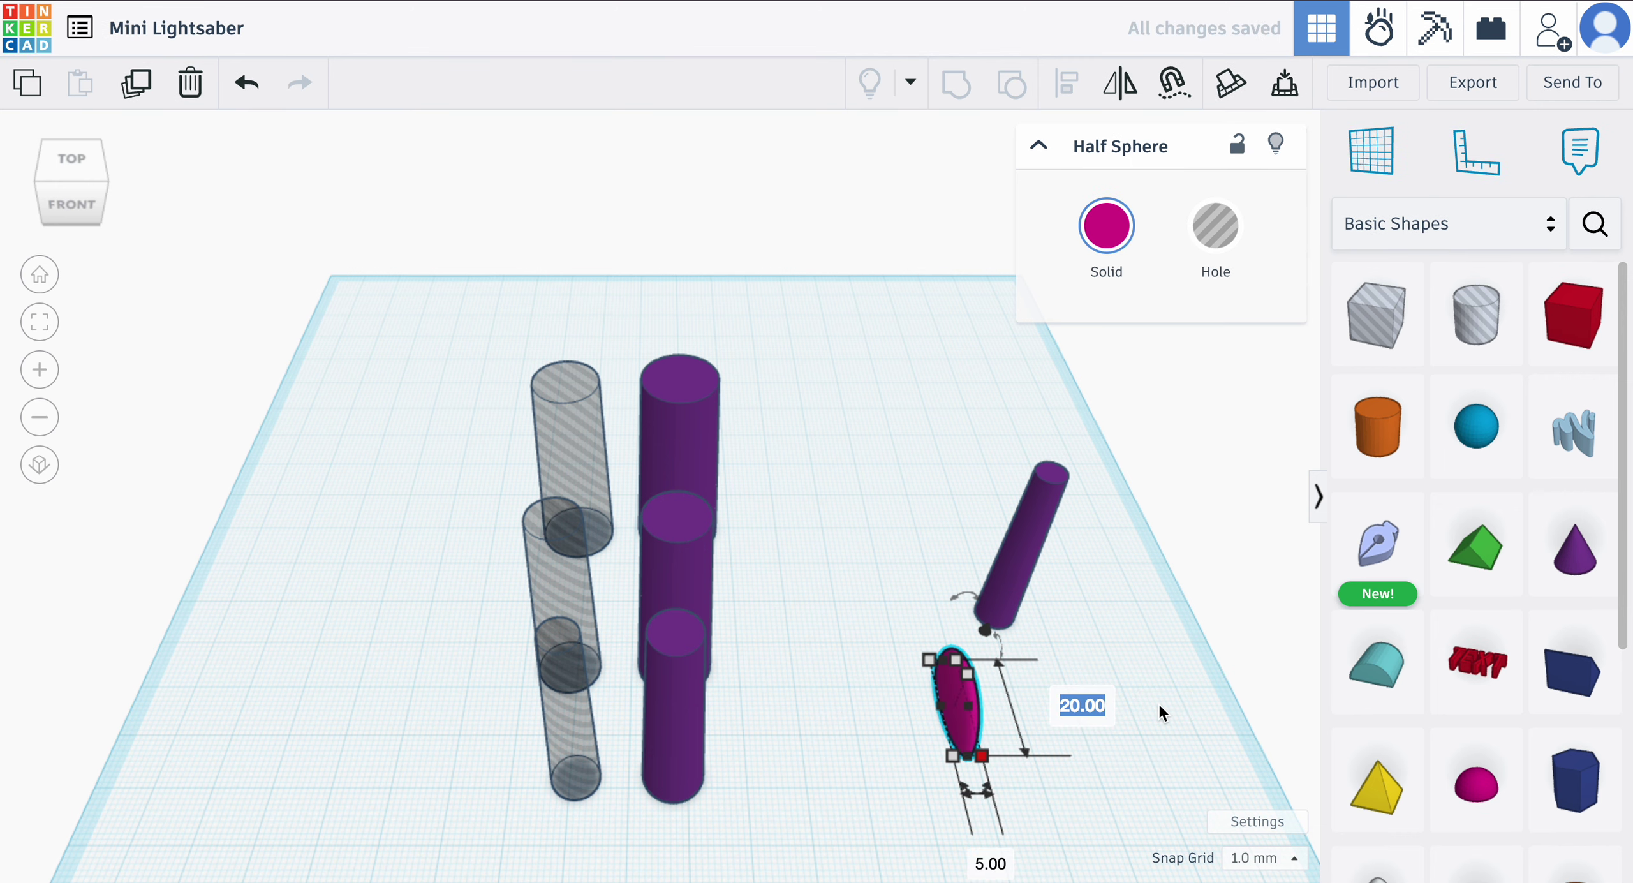
pyautogui.write('5')
pyautogui.press('Return')
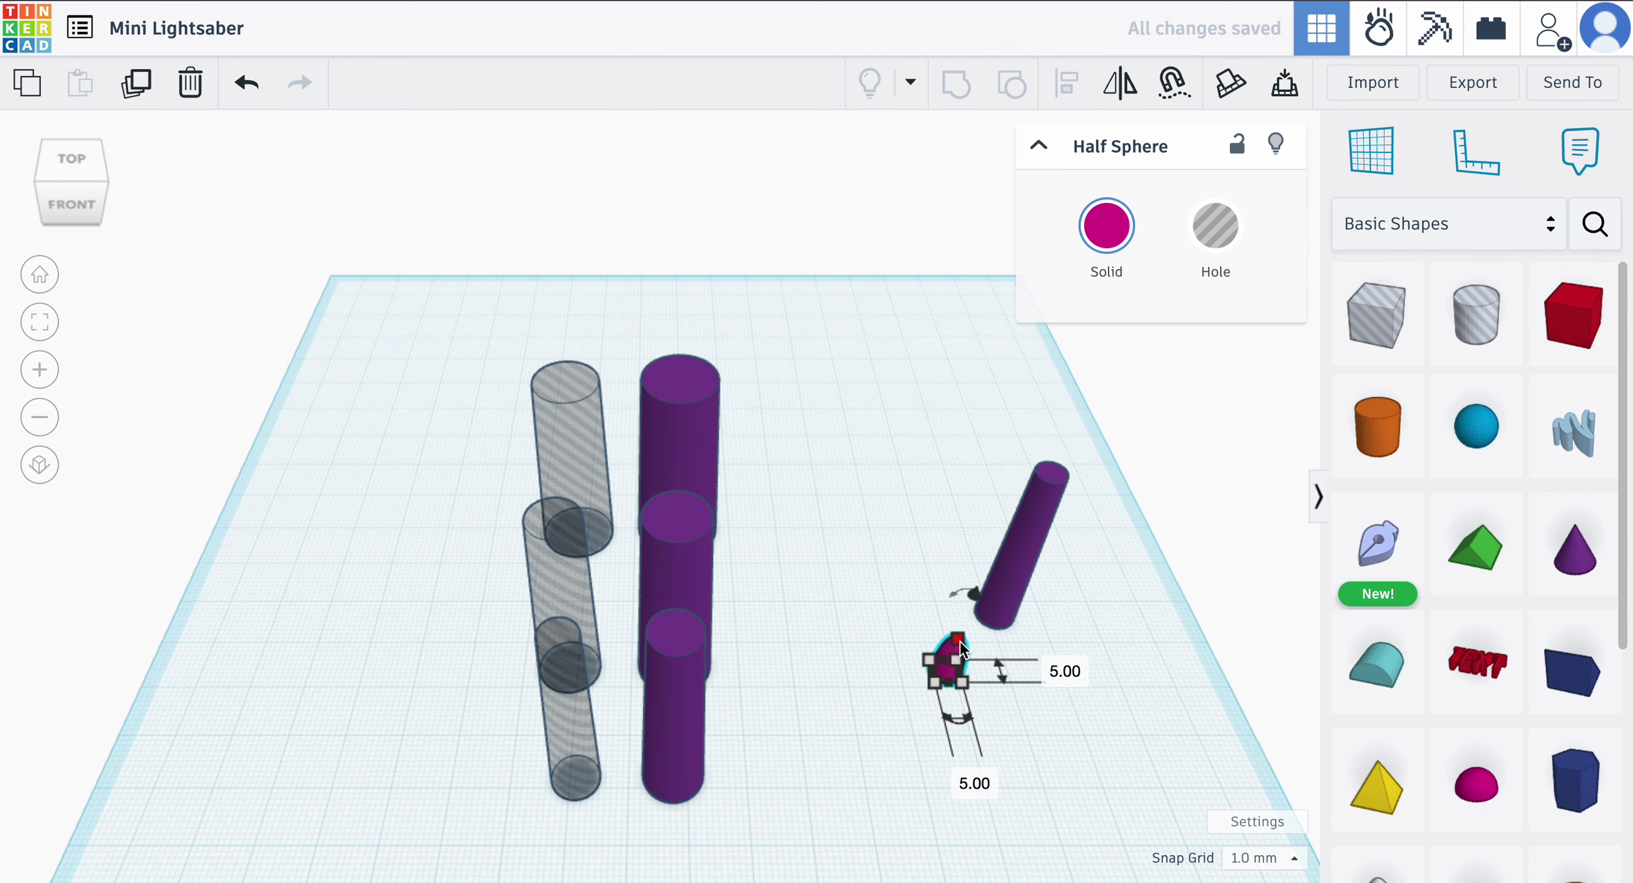
# Set the half sphere's height to 2 mm
pyautogui.click(854, 722)
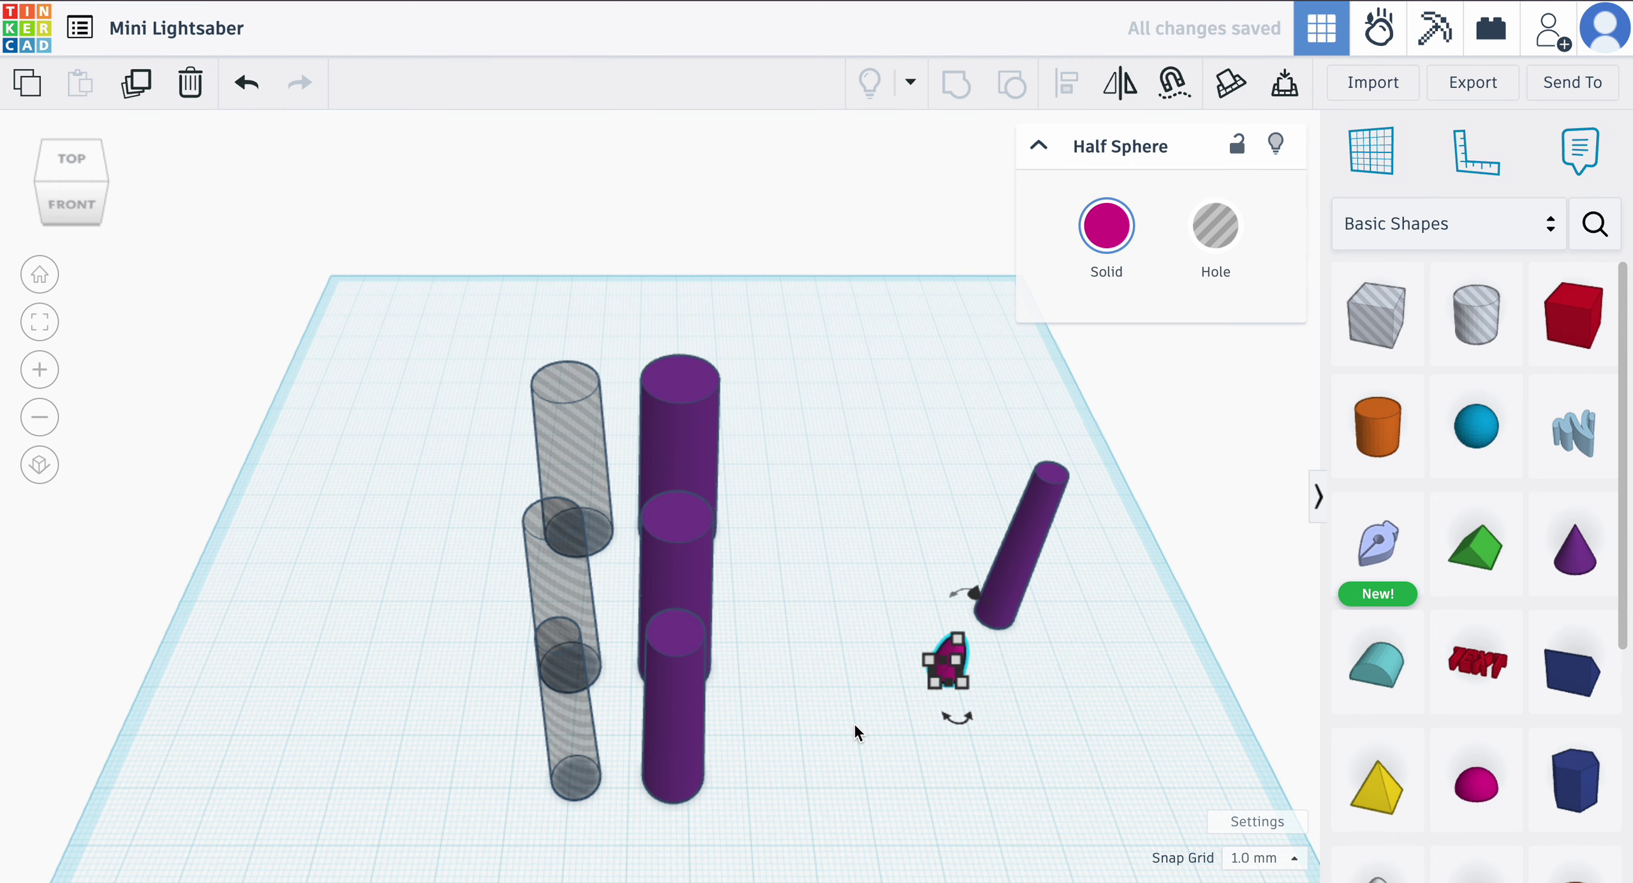
pyautogui.click(946, 667)
pyautogui.click(1061, 655)
pyautogui.write('2')
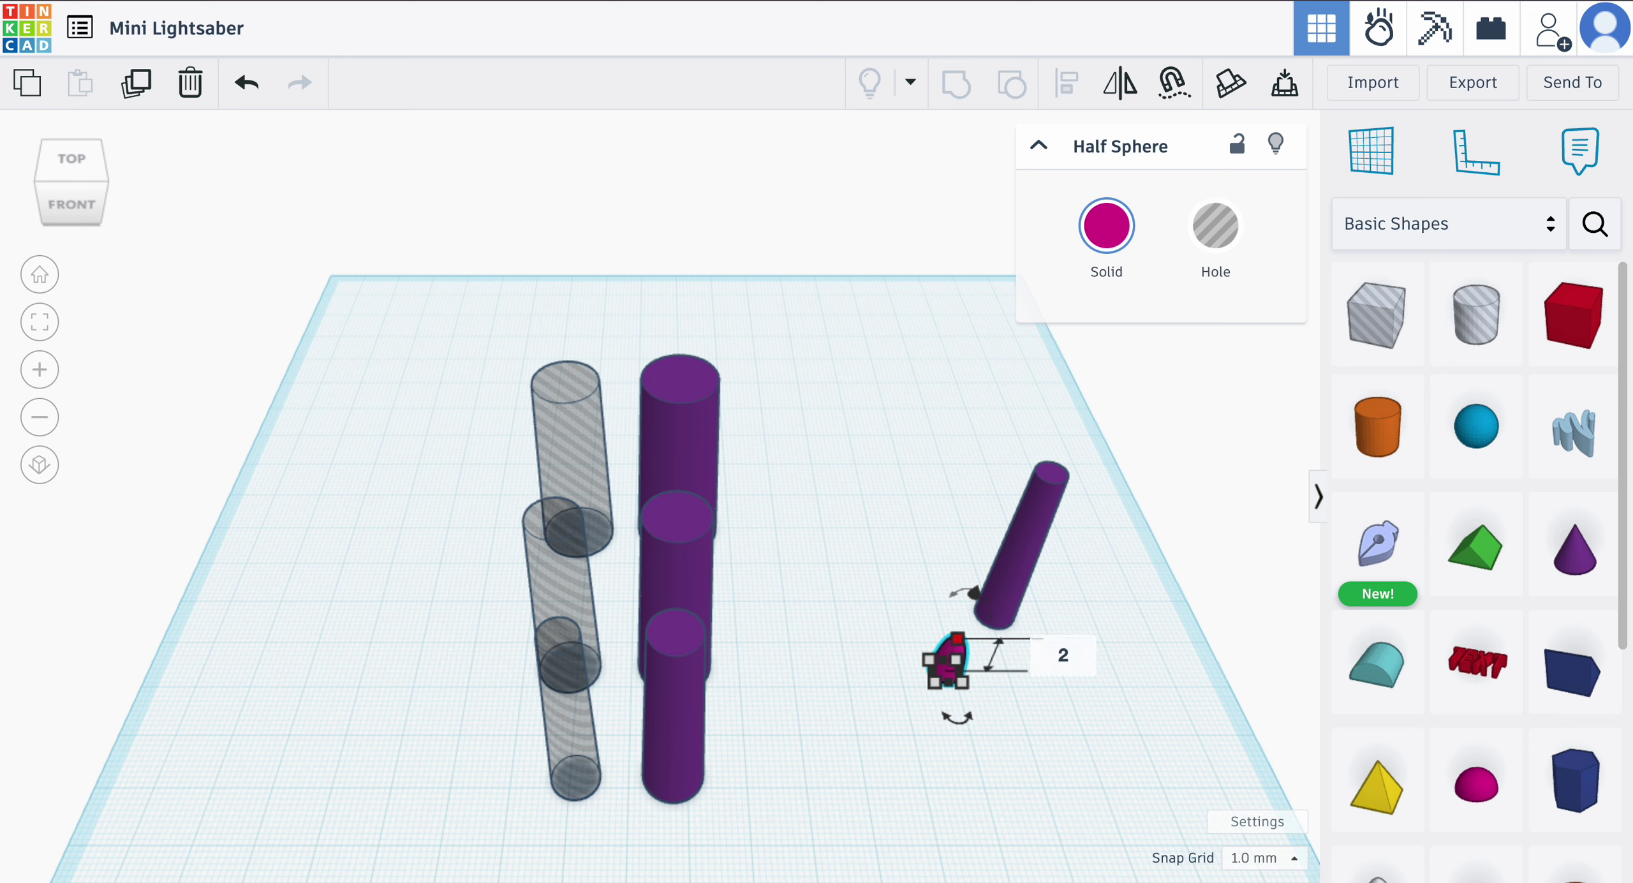
pyautogui.press('Return')
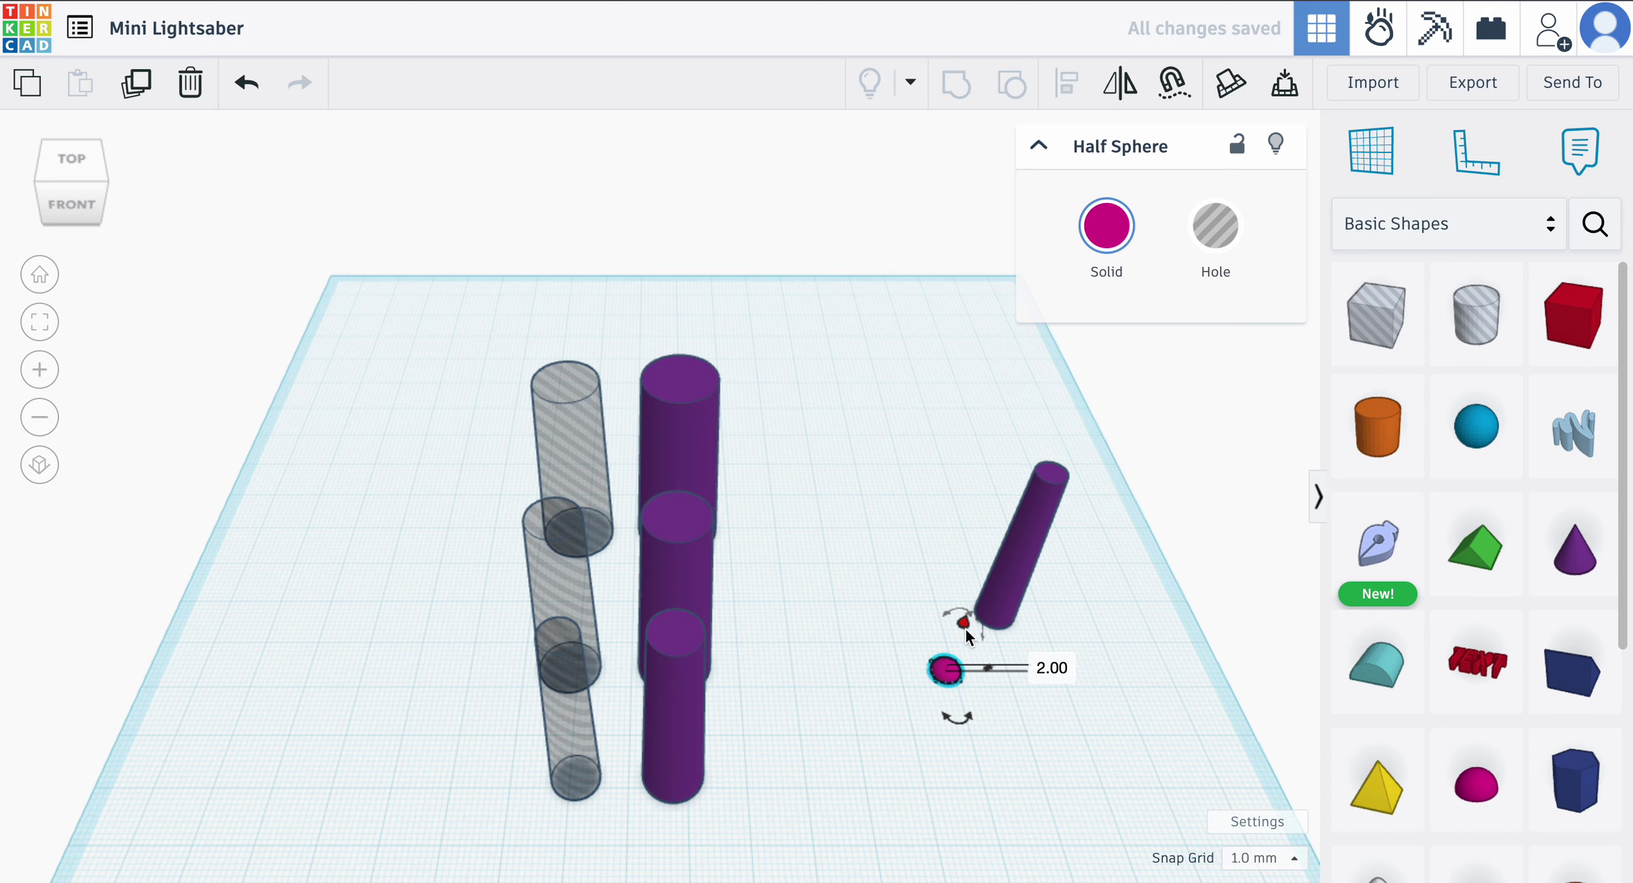
# Raise the half sphere 38 mm above the workplane
pyautogui.scroll(5, 964, 628)
pyautogui.moveTo(964, 626)
pyautogui.mouseDown(button='right')
pyautogui.moveTo(949, 587)
pyautogui.moveTo(951, 618)
pyautogui.mouseUp(button='right')
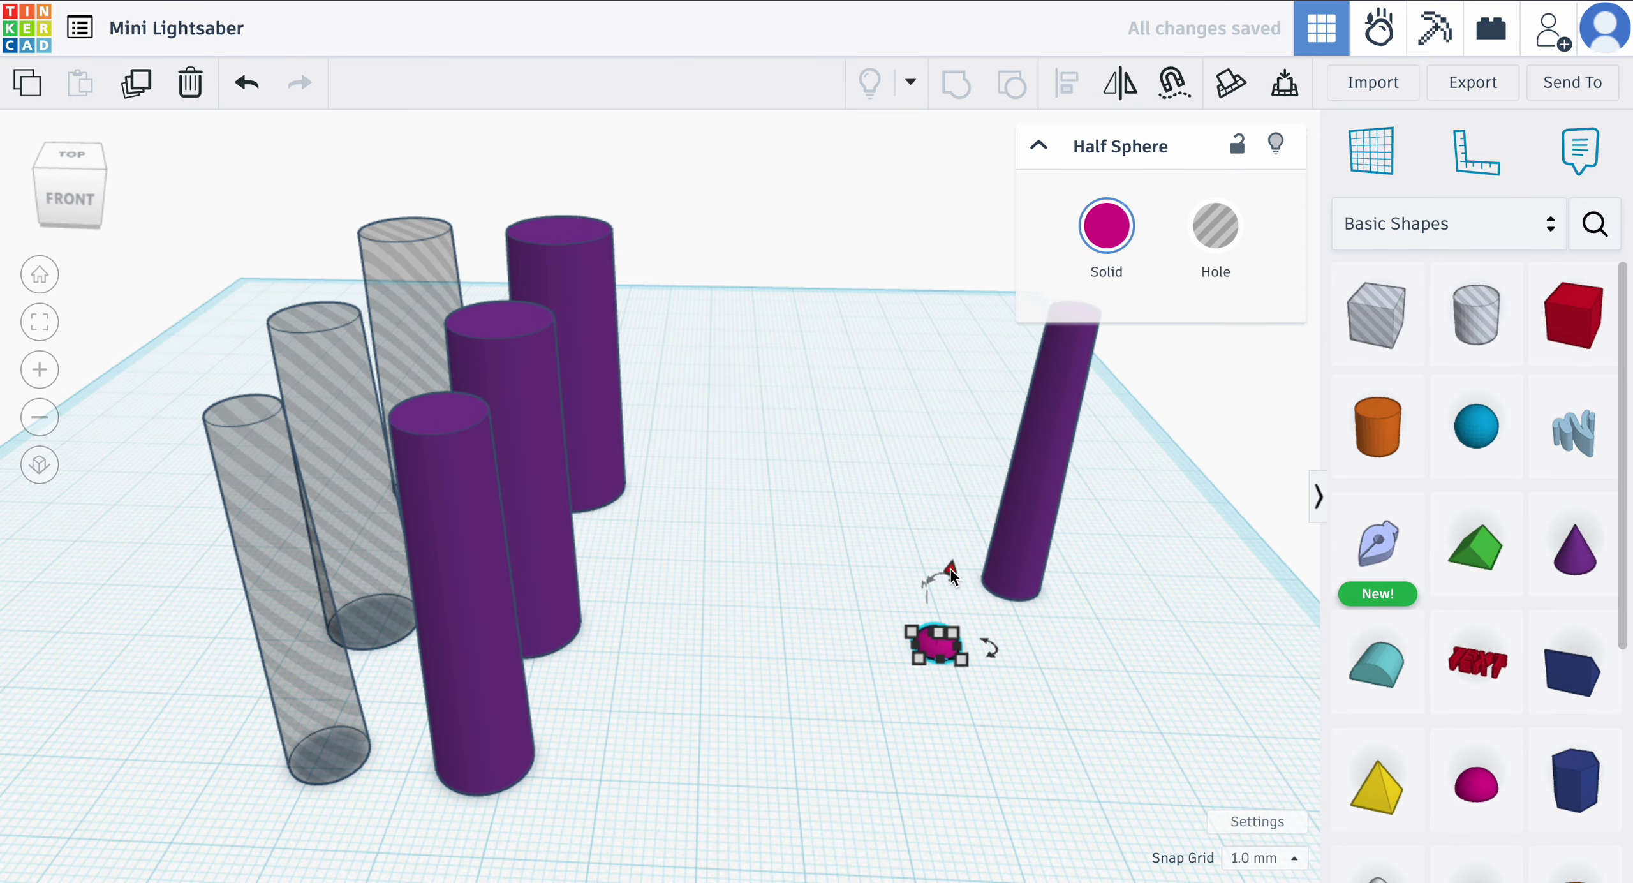
pyautogui.moveTo(949, 567); pyautogui.dragTo(955, 530)
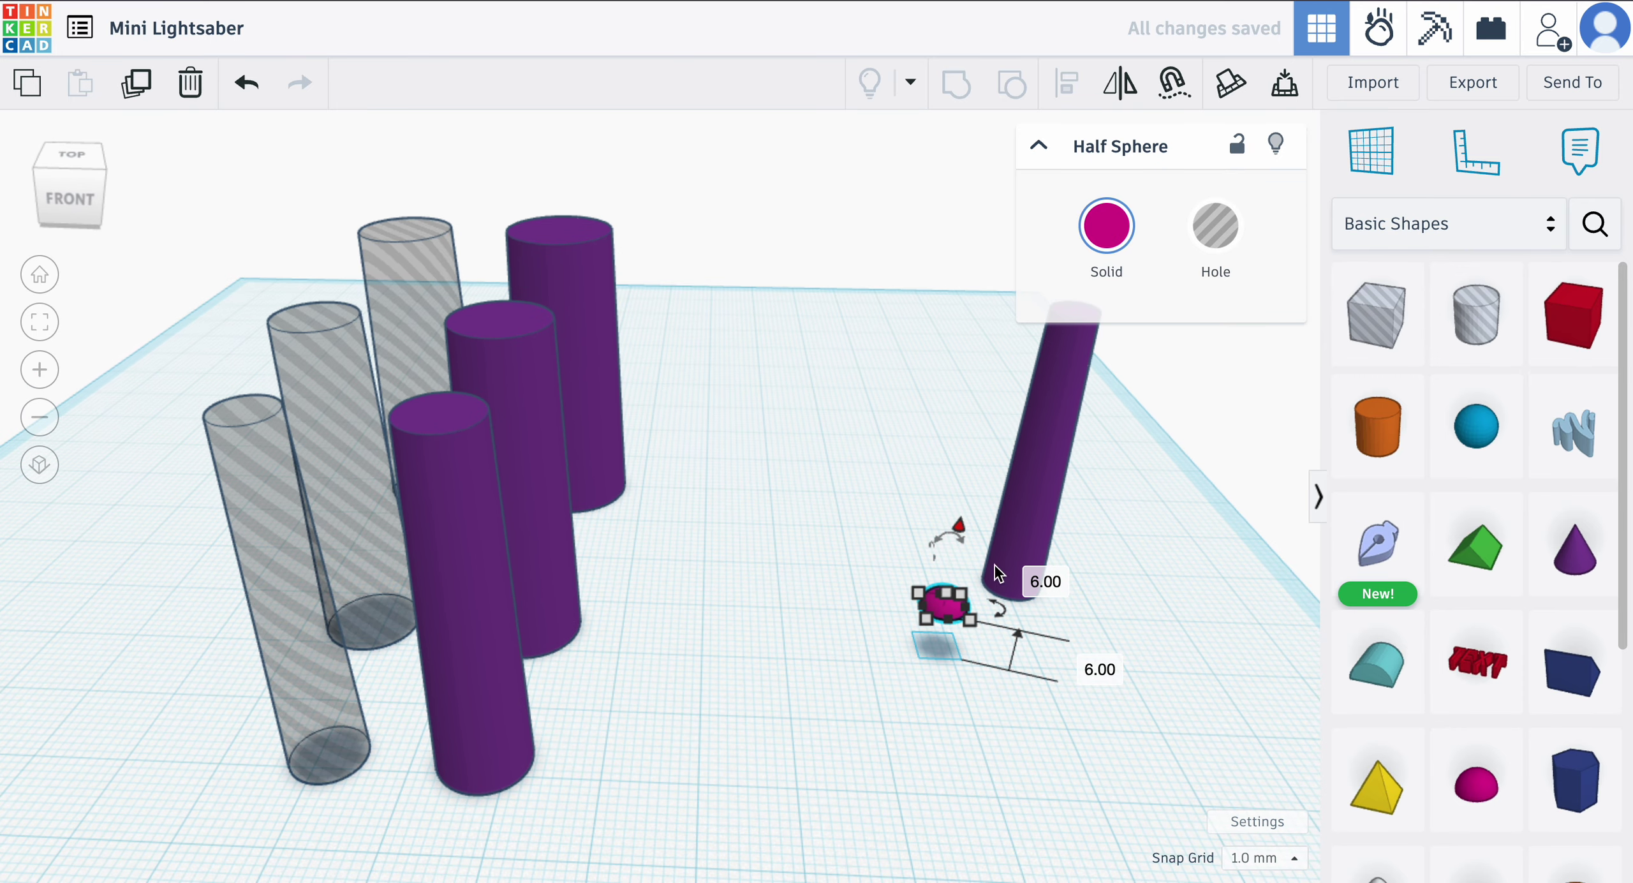
pyautogui.write('38')
pyautogui.press('Return')
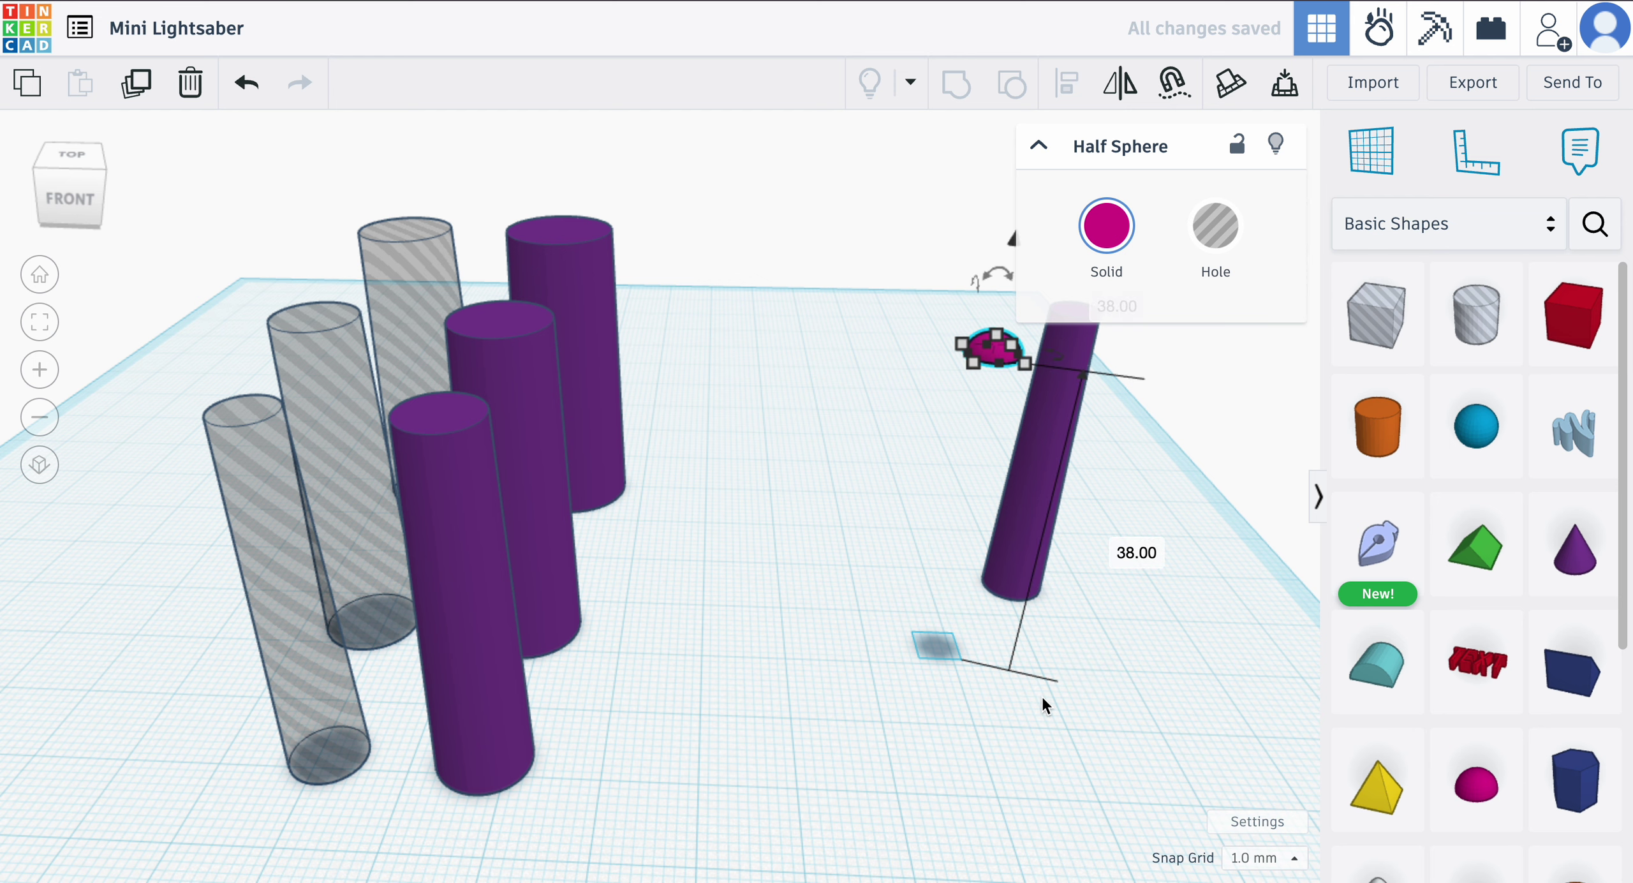
# Center-align the half sphere and the separate thin cone in both horizontal directions so the half sphere caps the cone
pyautogui.moveTo(1053, 667)
pyautogui.mouseDown(button='right')
pyautogui.moveTo(1039, 685)
pyautogui.moveTo(1057, 682)
pyautogui.mouseUp(button='right')
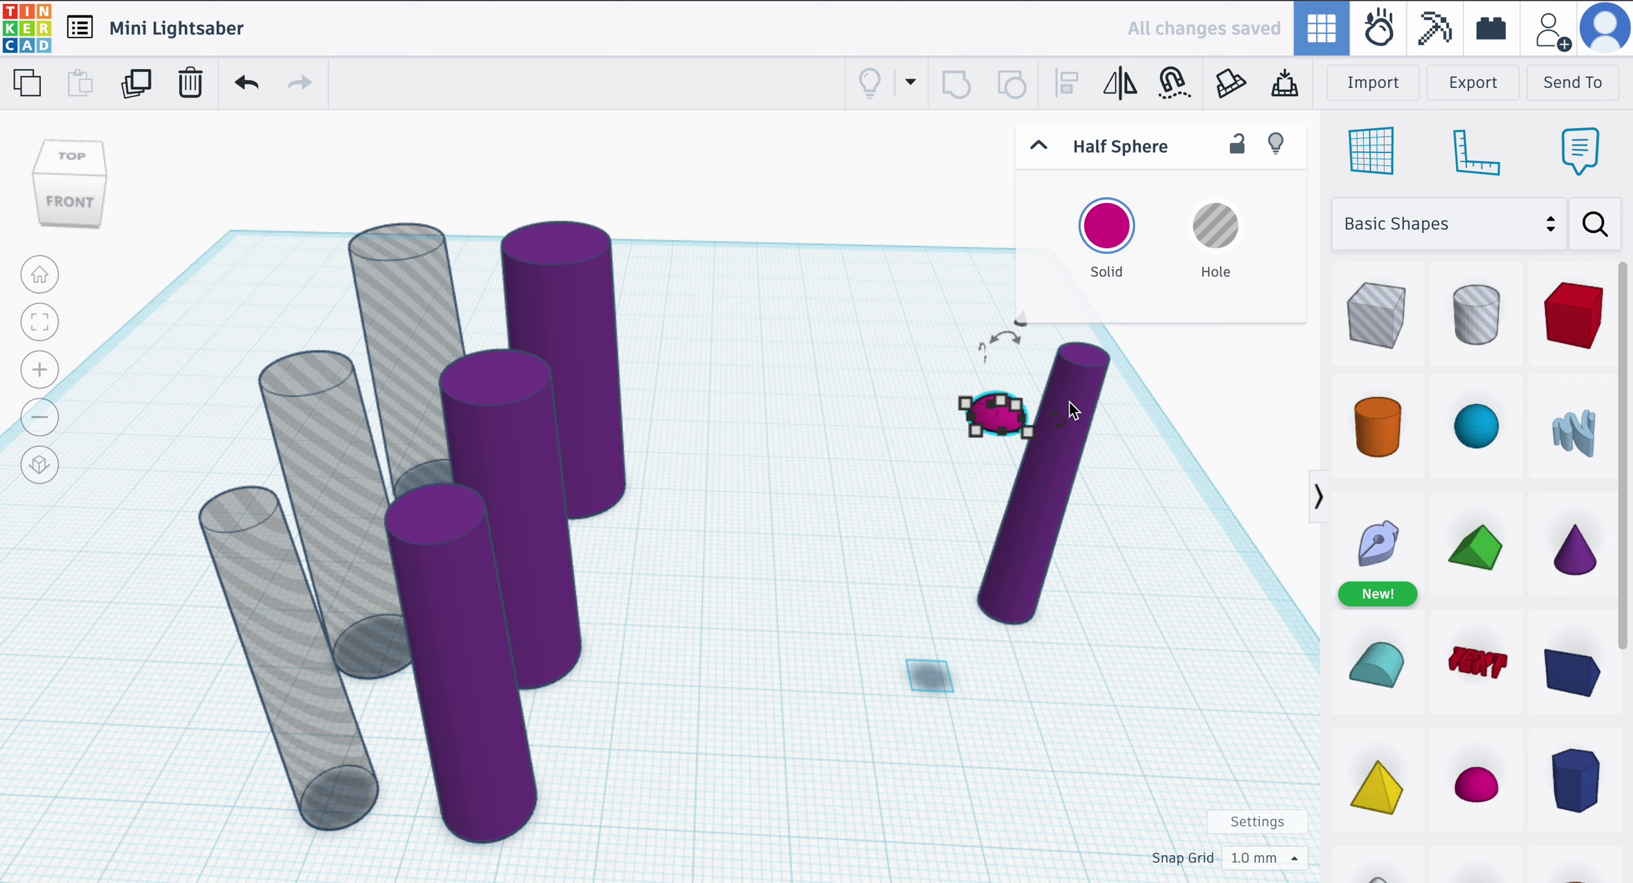
pyautogui.moveTo(1049, 612); pyautogui.dragTo(952, 349)
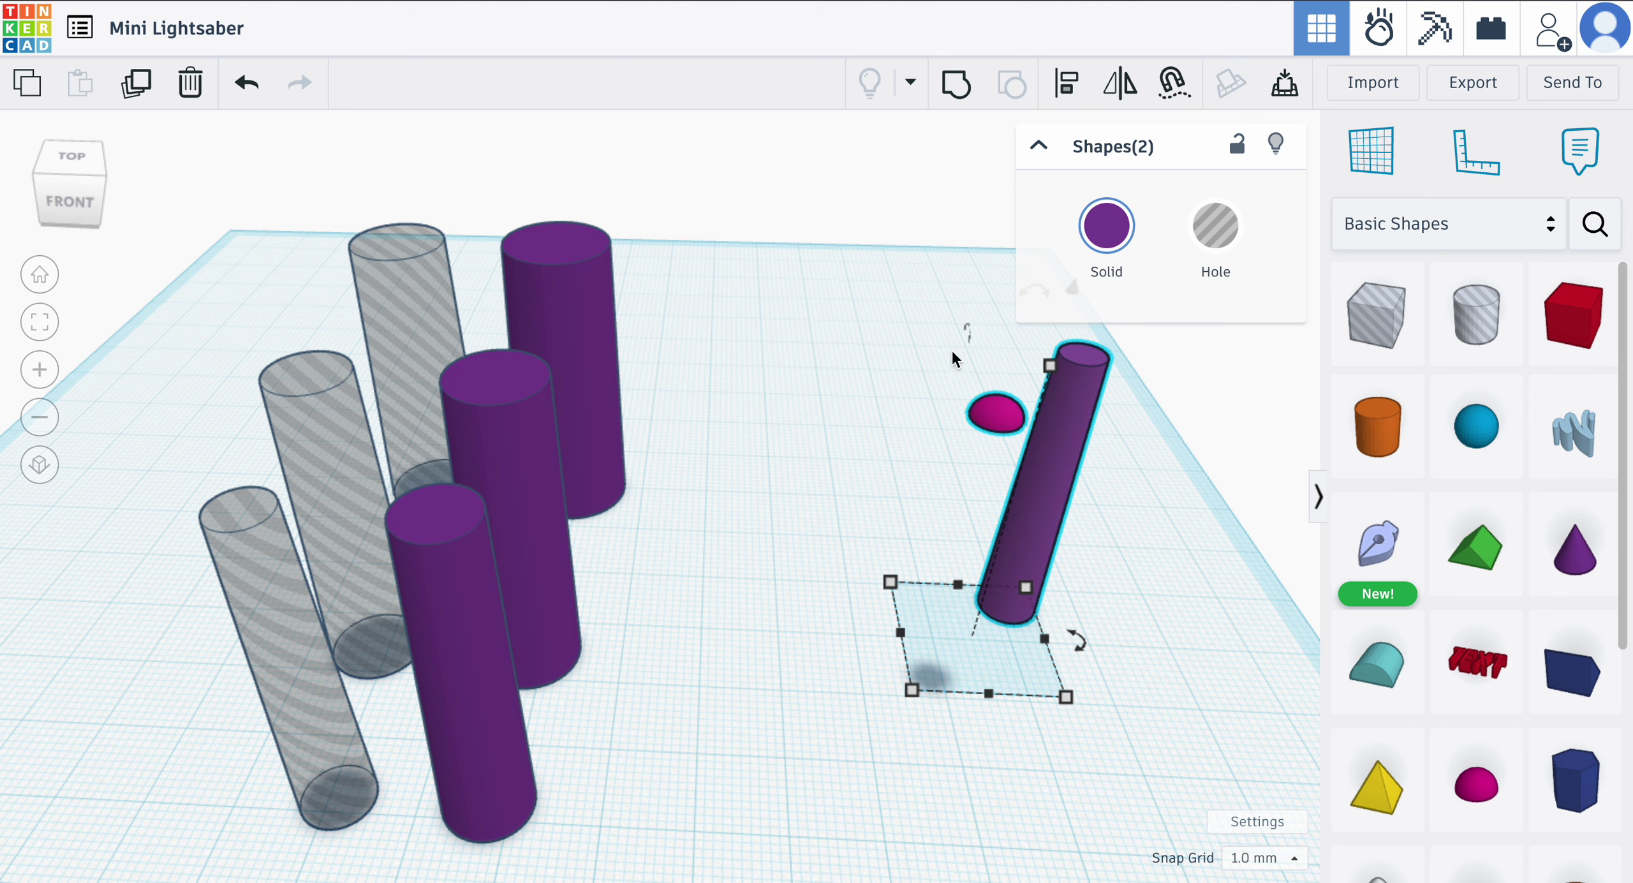
pyautogui.click(1078, 95)
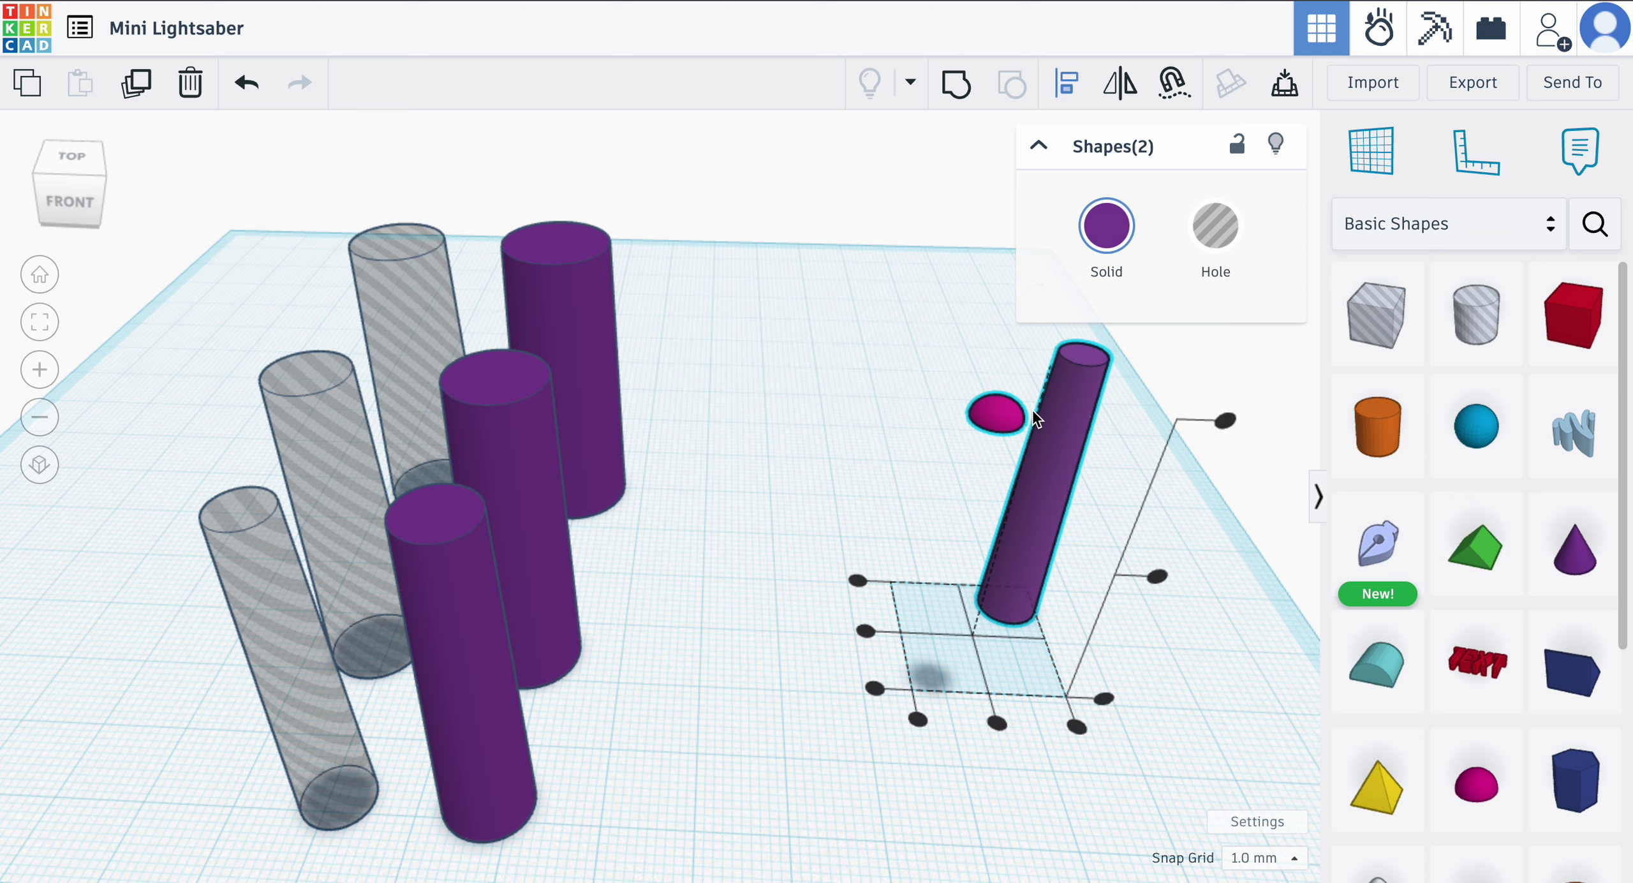
pyautogui.click(998, 724)
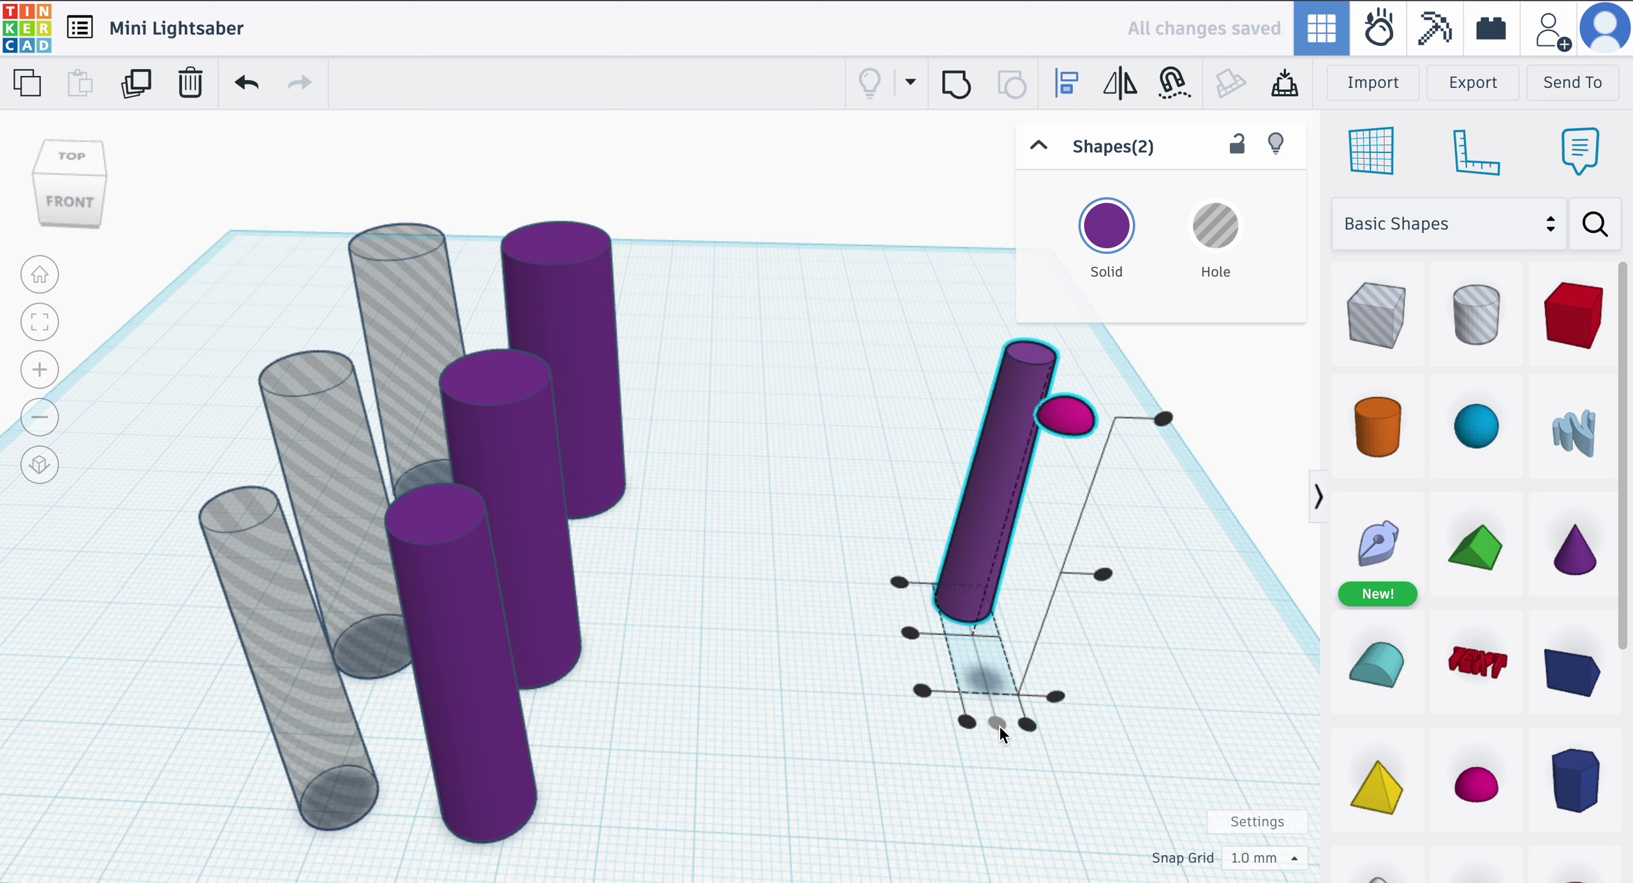
pyautogui.click(911, 628)
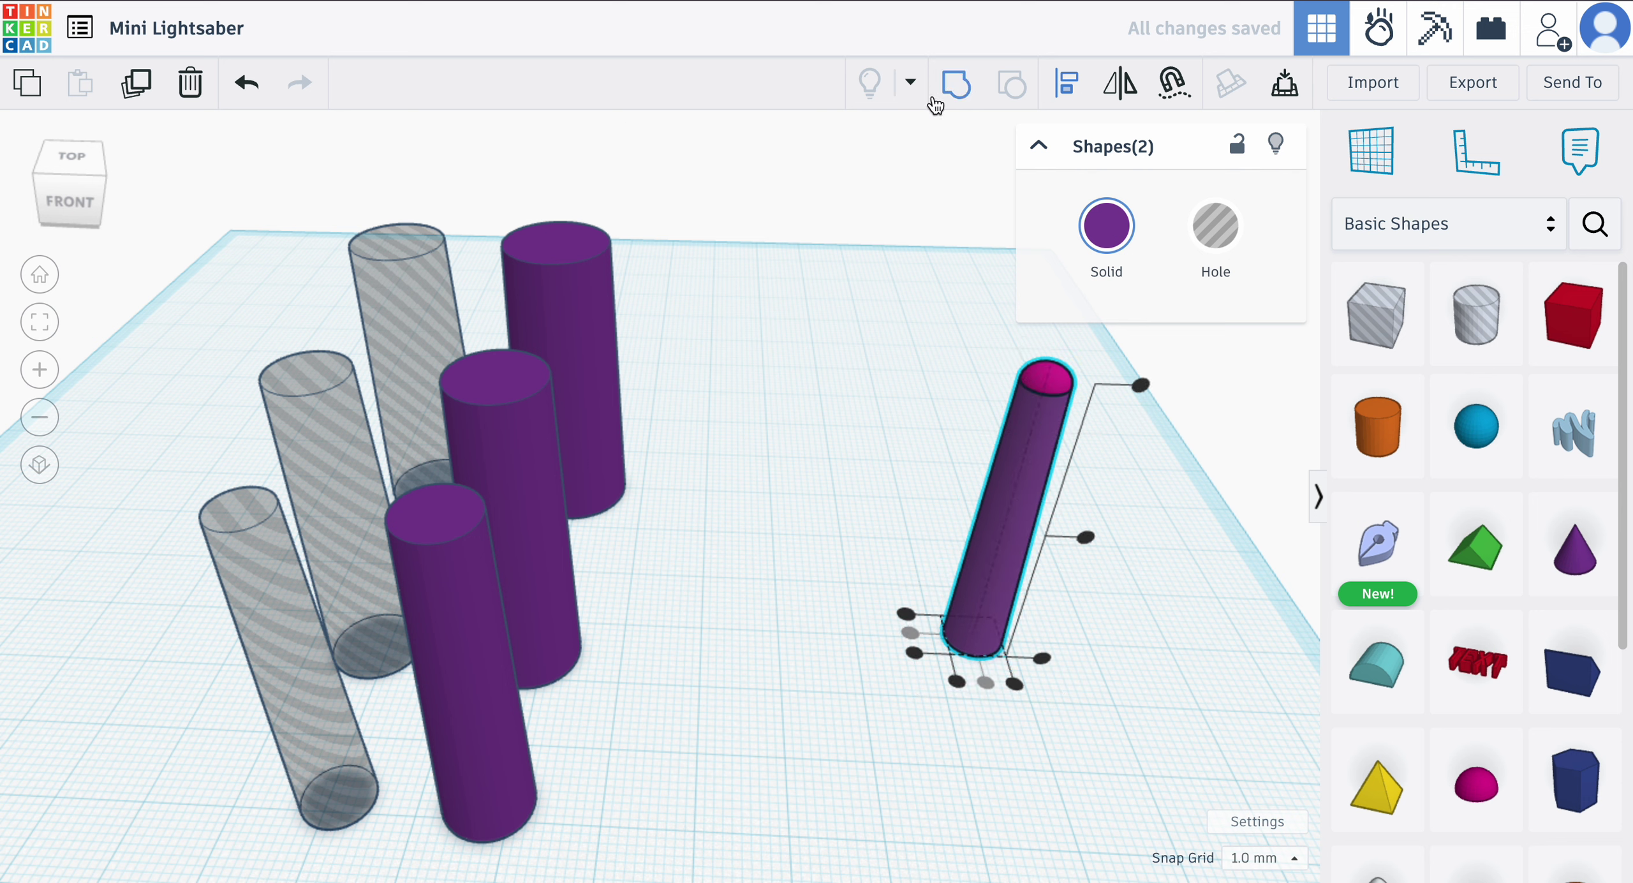
# Check the fit of the half sphere on the thin cone's tip and group the two into one solid
pyautogui.scroll(5, 1080, 385)
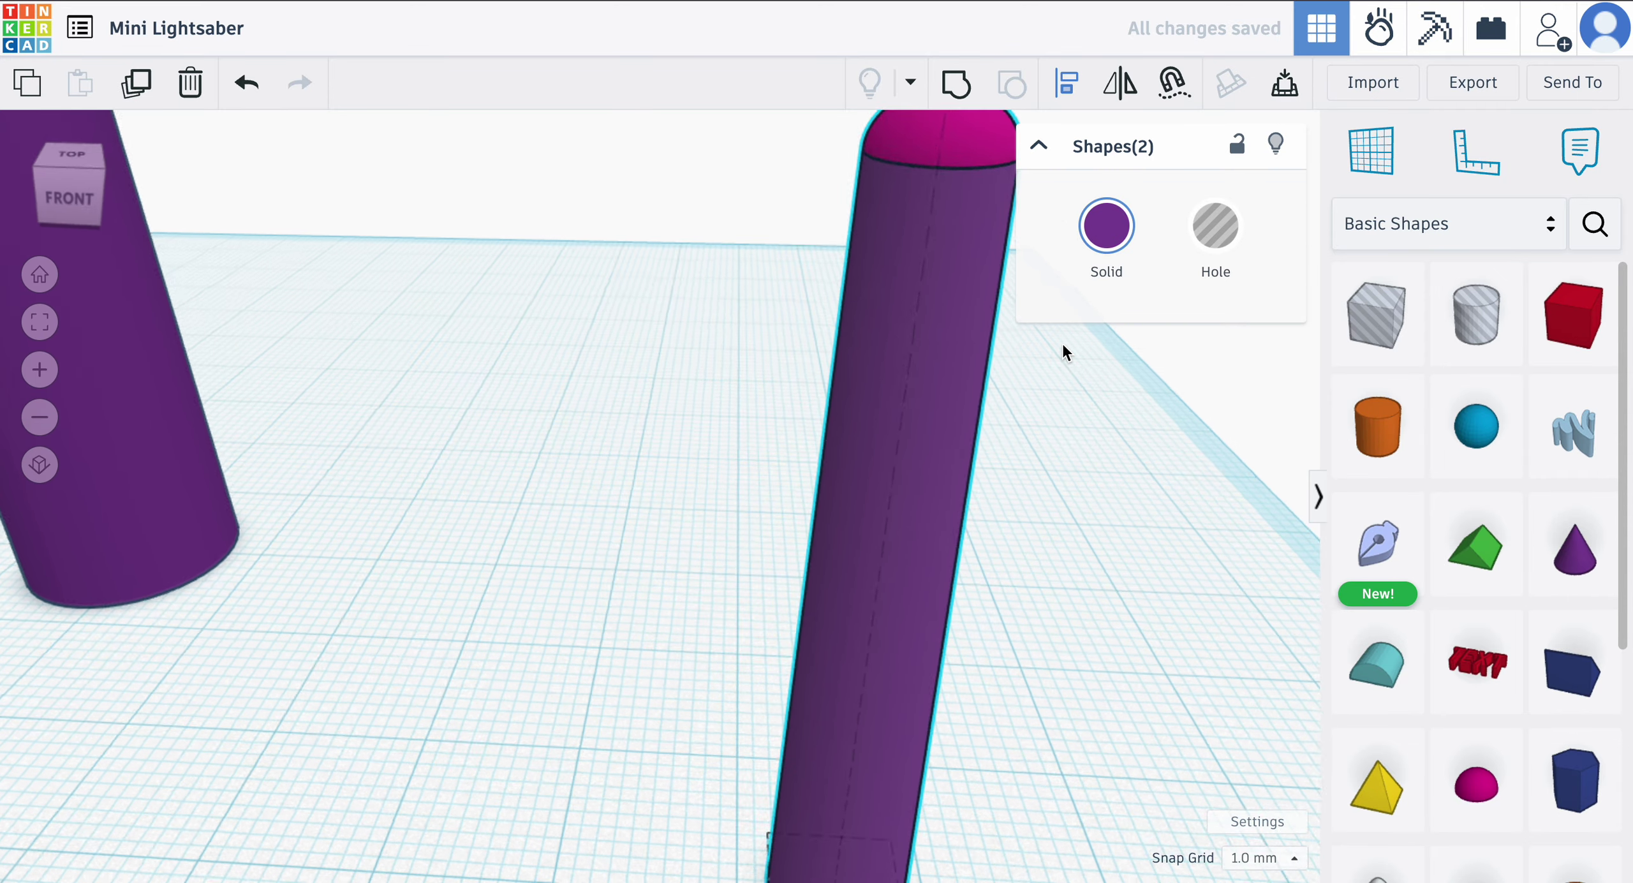
pyautogui.scroll(4, 874, 328)
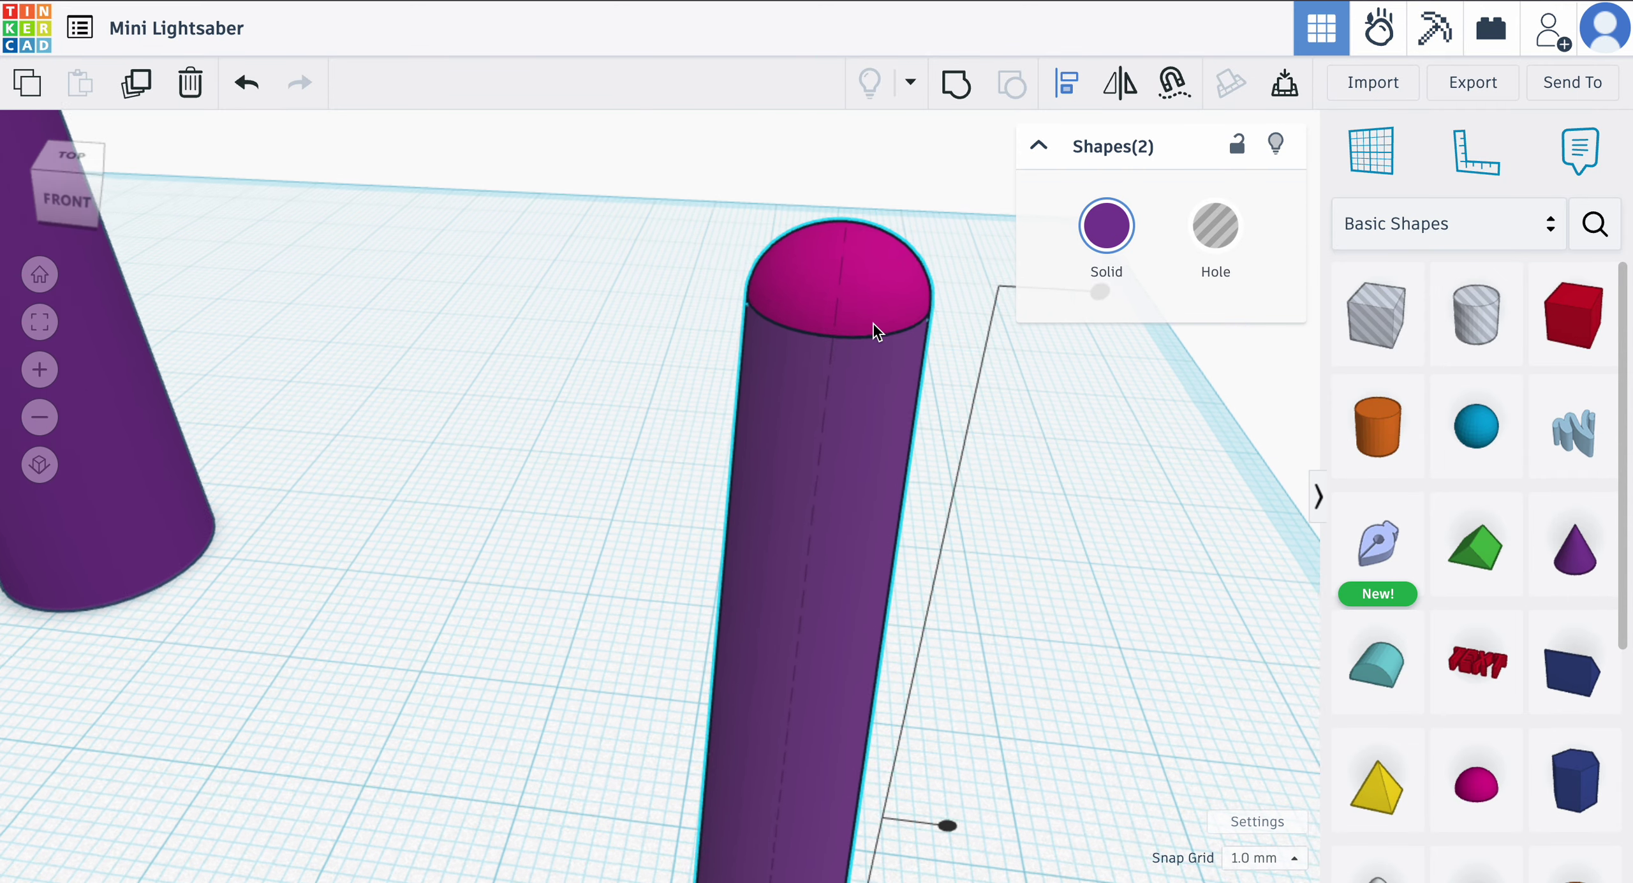
pyautogui.moveTo(862, 296); pyautogui.dragTo(853, 266, button='right')
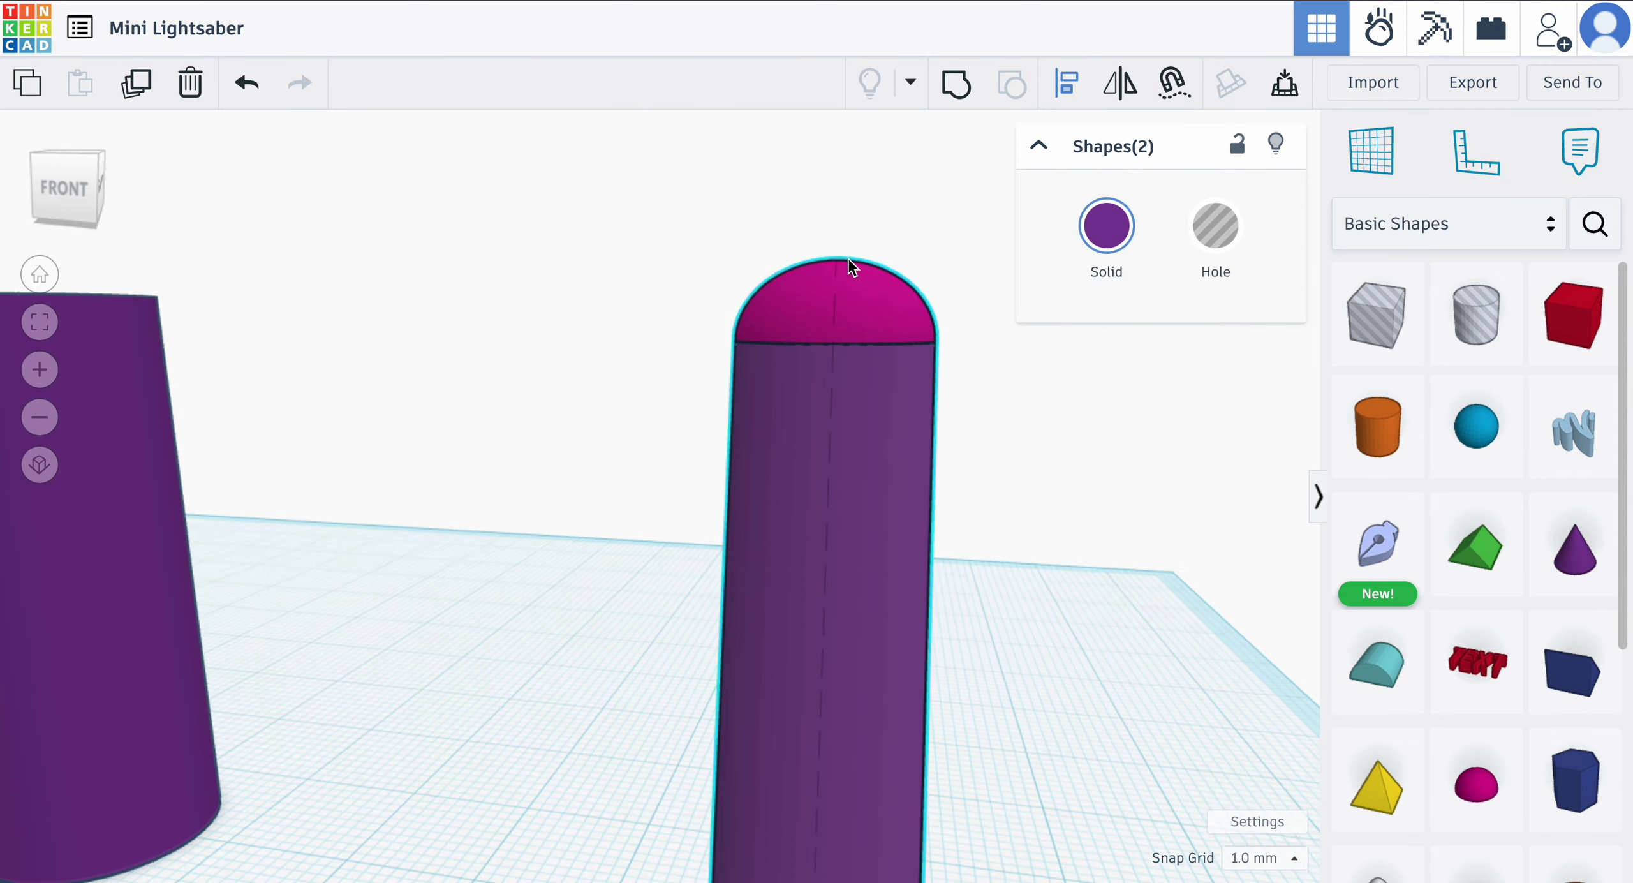
pyautogui.click(948, 87)
pyautogui.moveTo(529, 526); pyautogui.dragTo(537, 527, button='right')
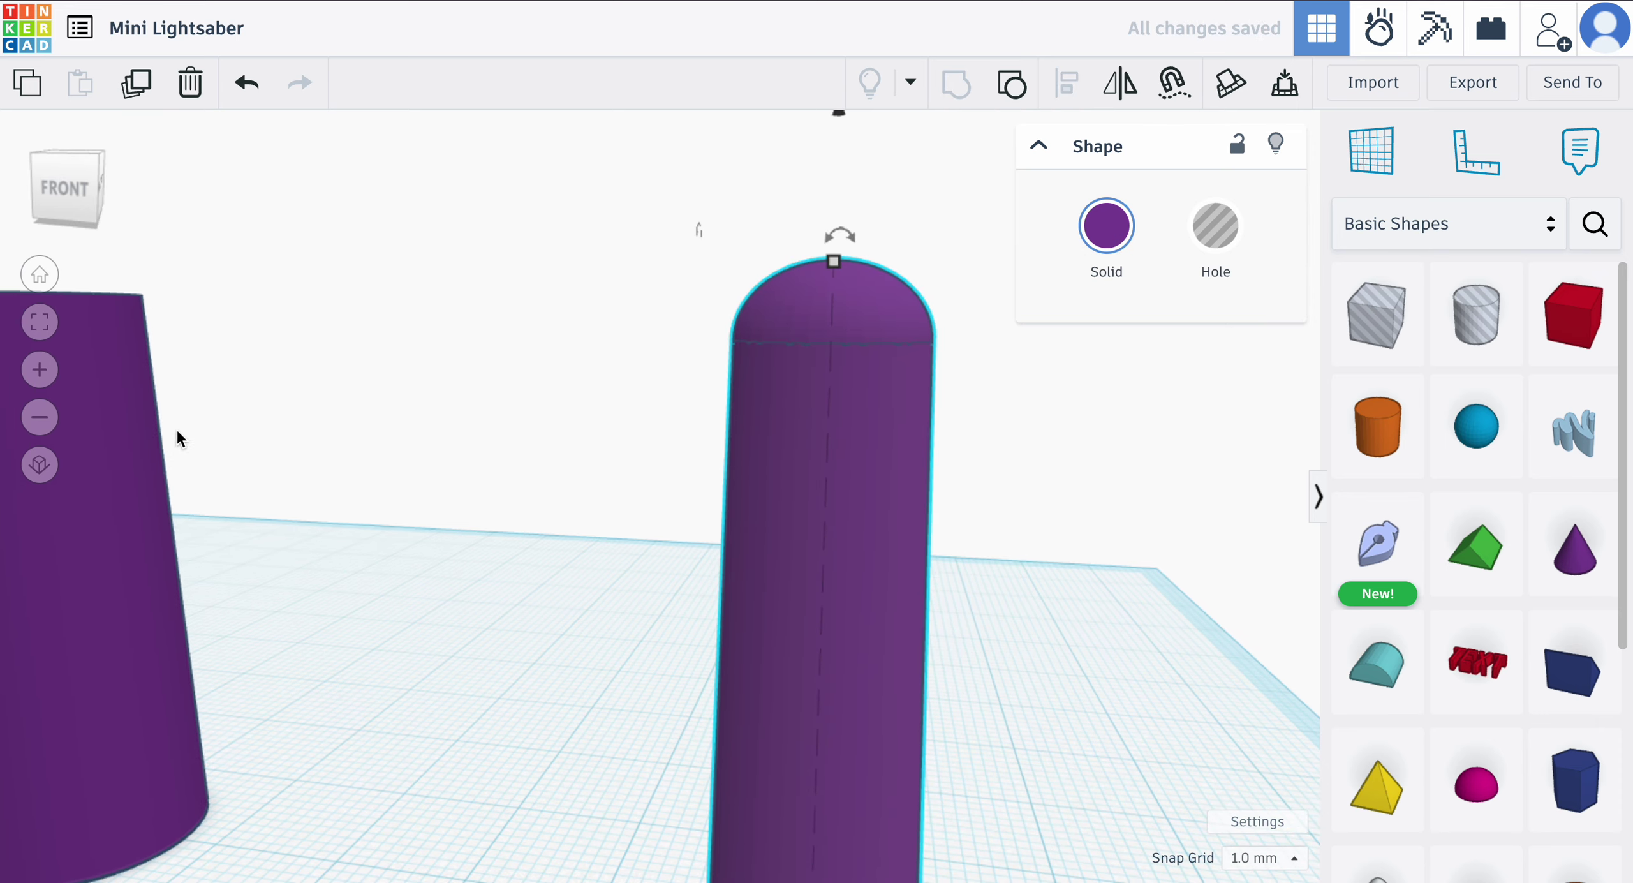
# Center-align the frontmost solid cone and its matching hole cone in both horizontal directions
pyautogui.click(41, 274)
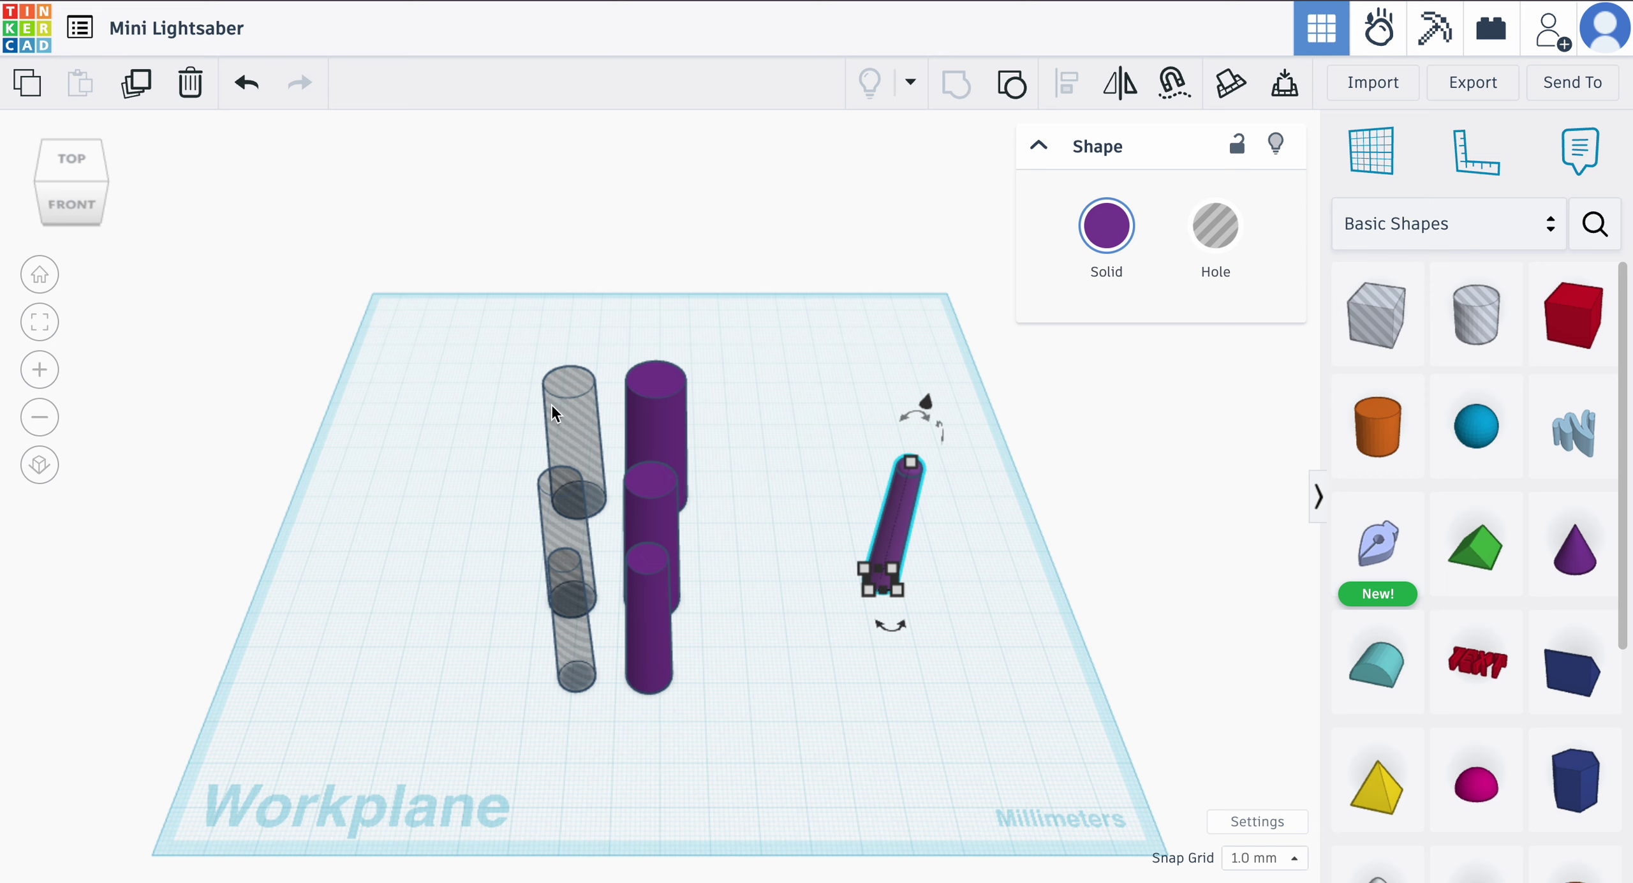
pyautogui.click(653, 667)
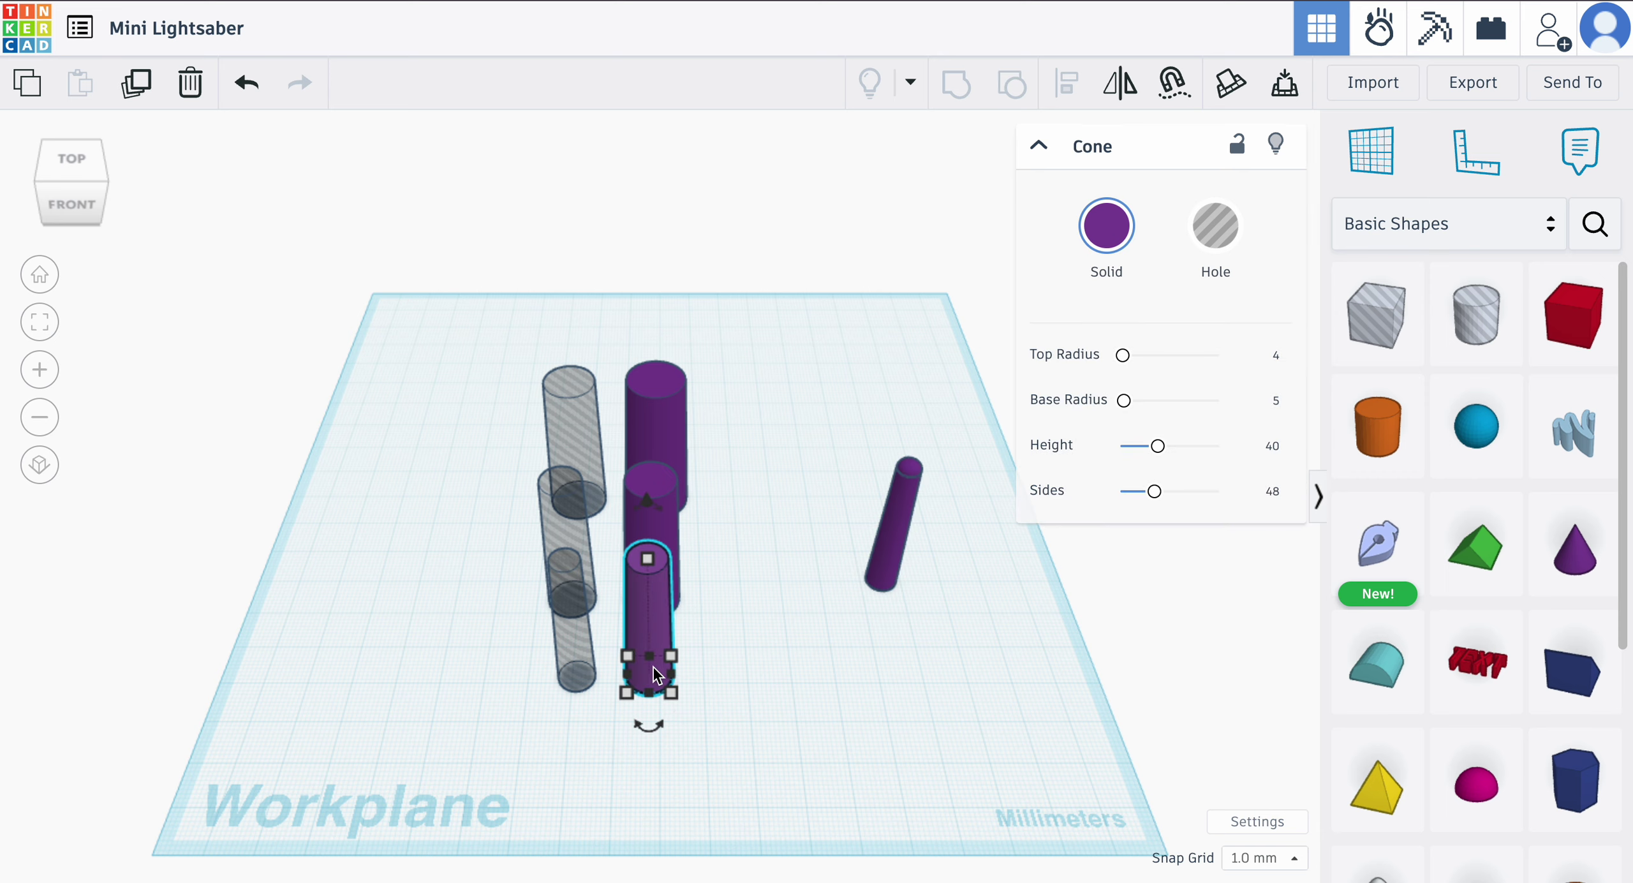
pyautogui.keyDown('shift'); pyautogui.click(588, 673); pyautogui.keyUp('shift')
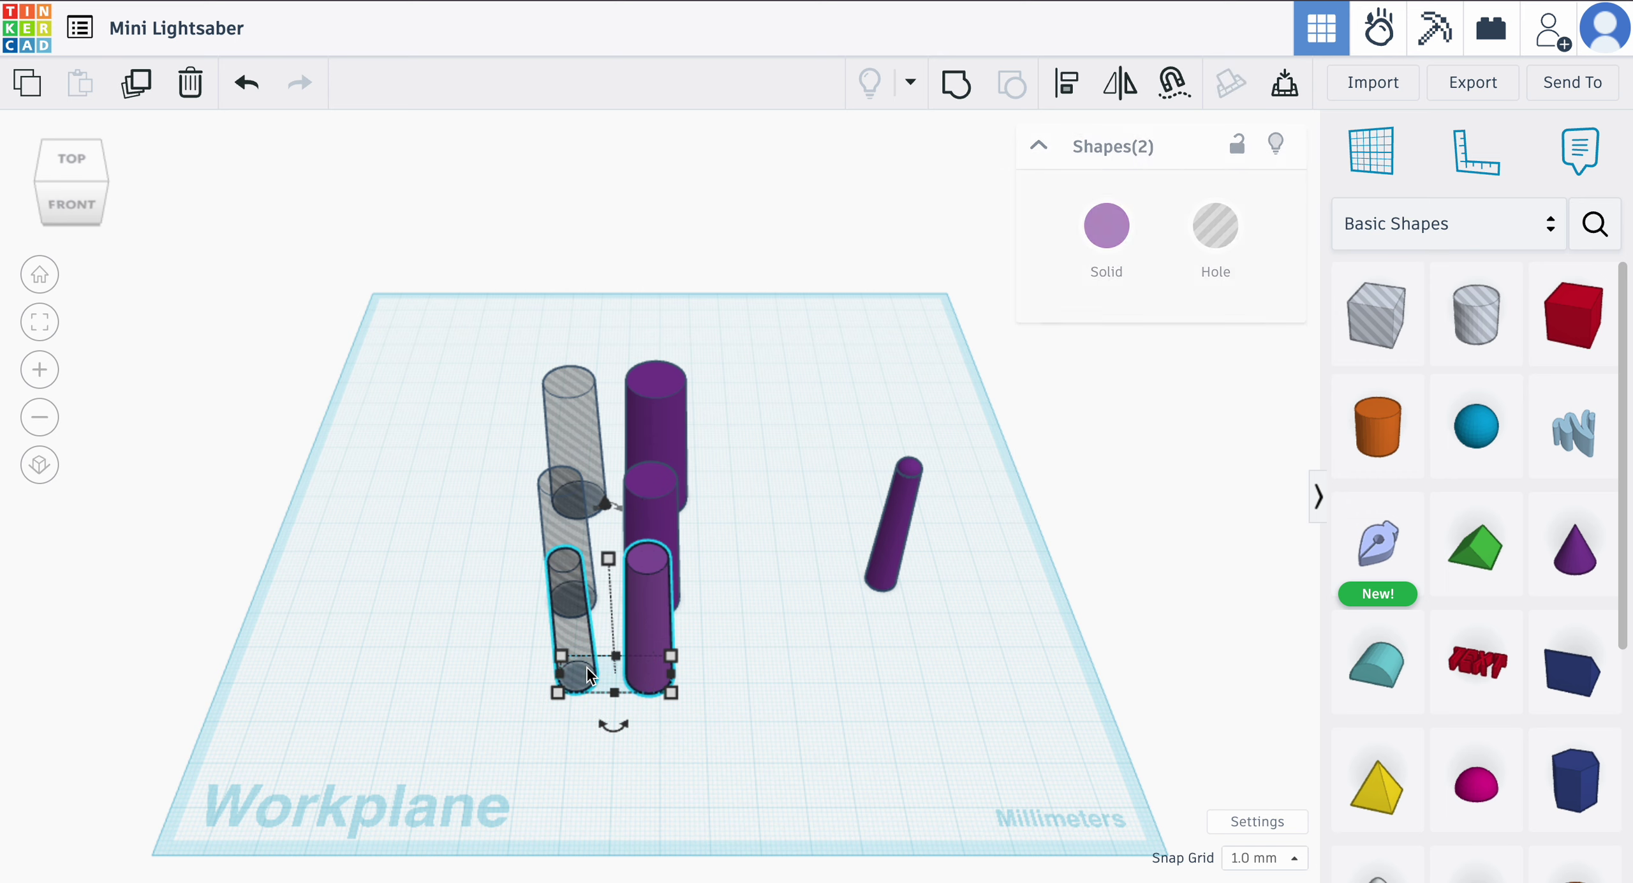
pyautogui.click(700, 730)
pyautogui.moveTo(701, 730); pyautogui.dragTo(544, 660)
pyautogui.click(1068, 84)
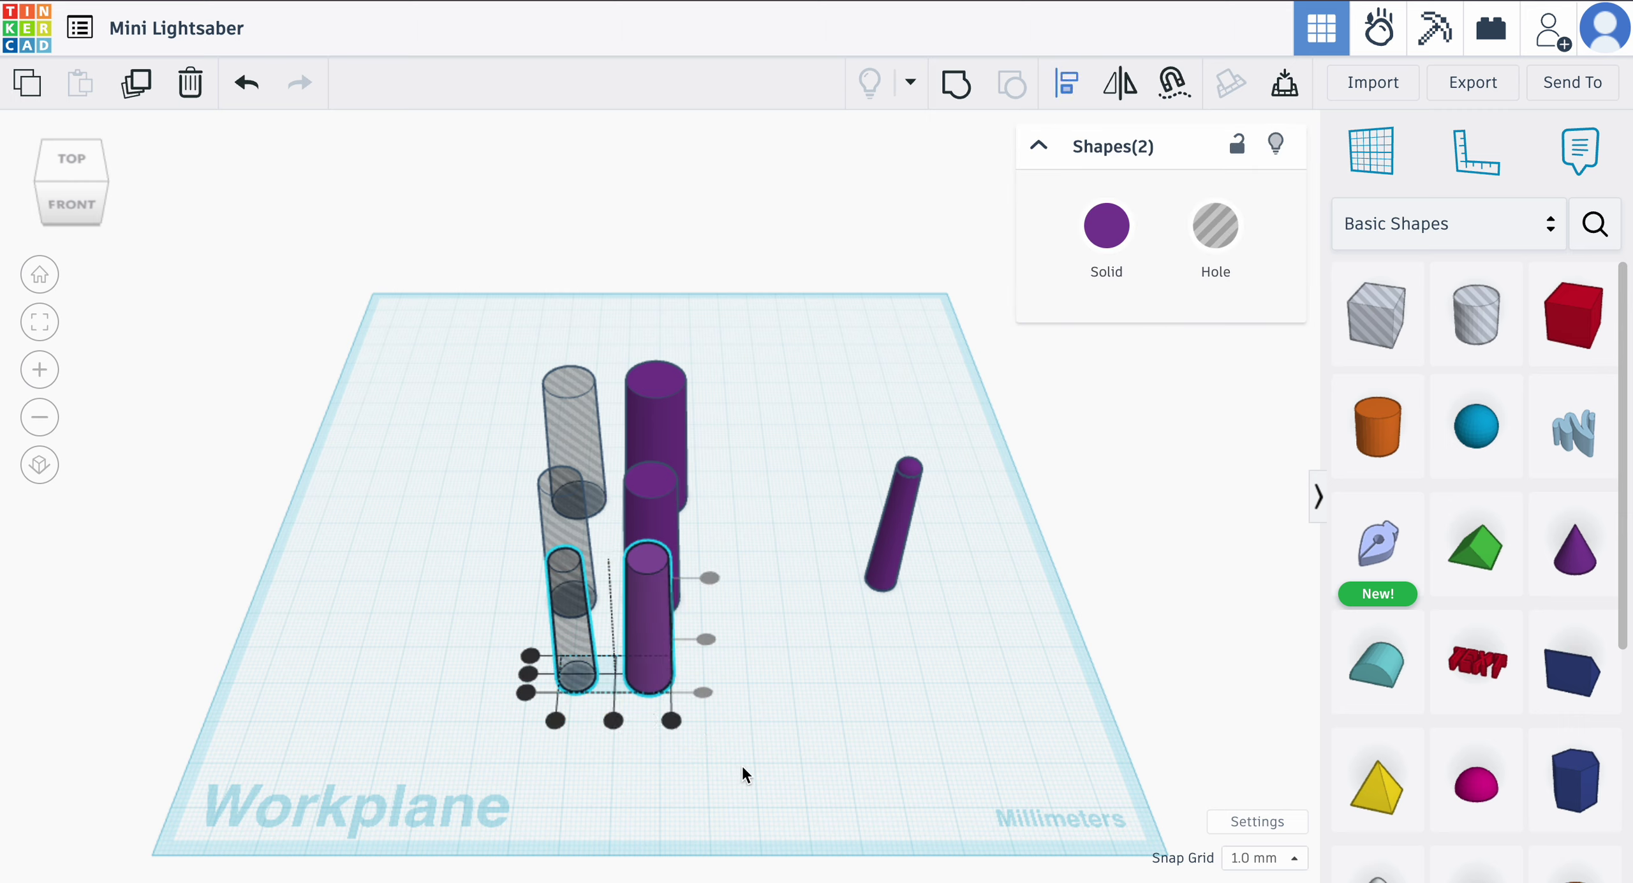
pyautogui.click(612, 721)
pyautogui.click(562, 674)
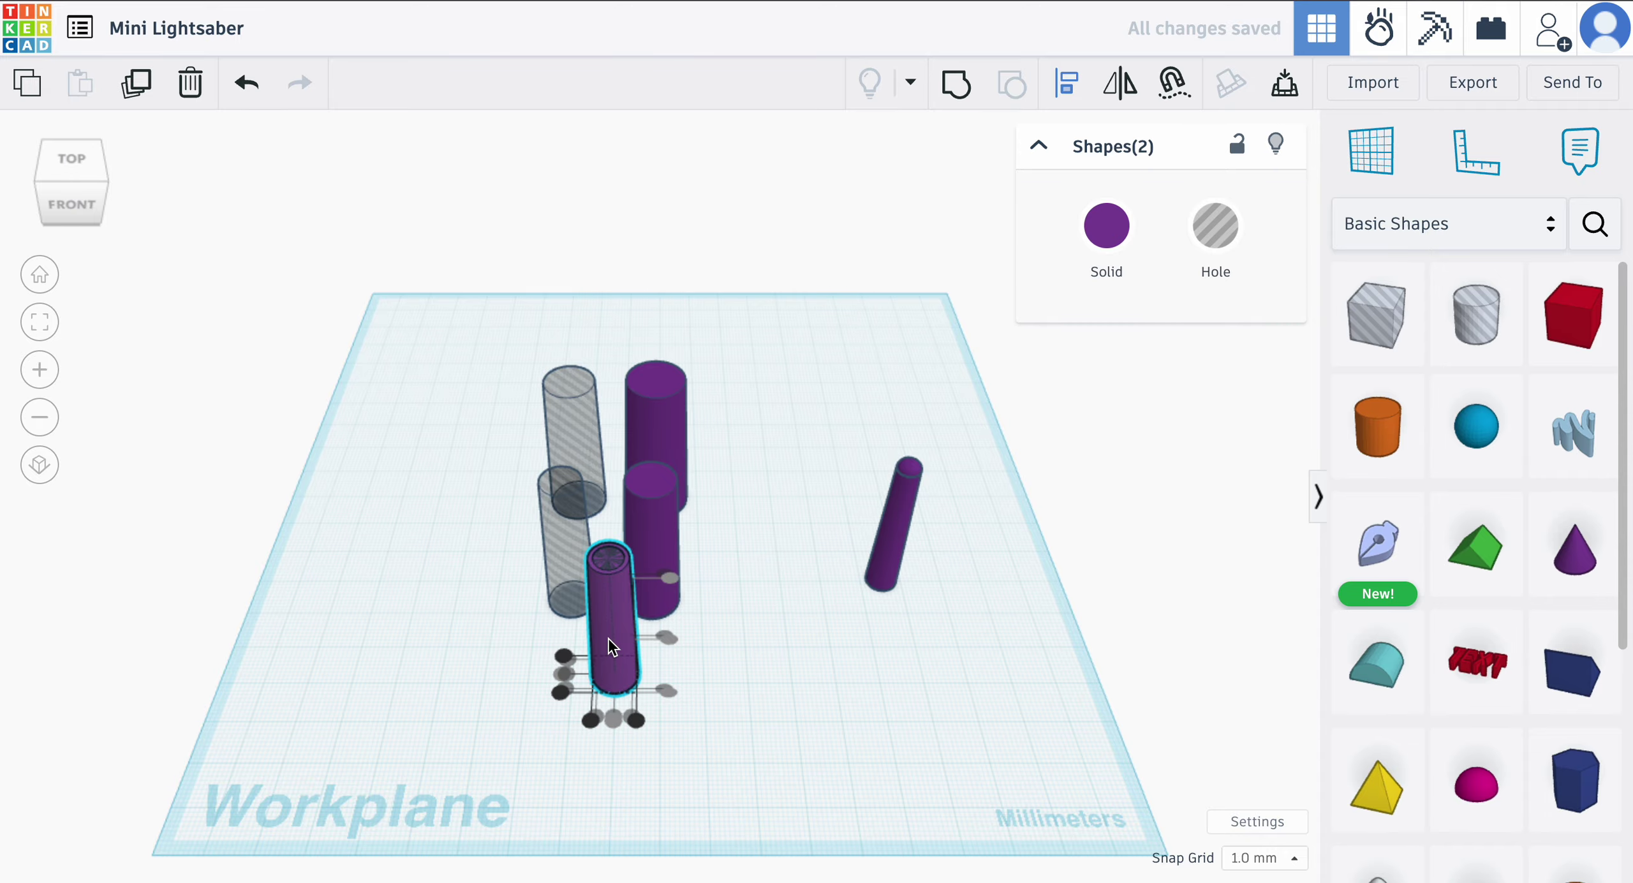
pyautogui.click(790, 743)
pyautogui.click(787, 742)
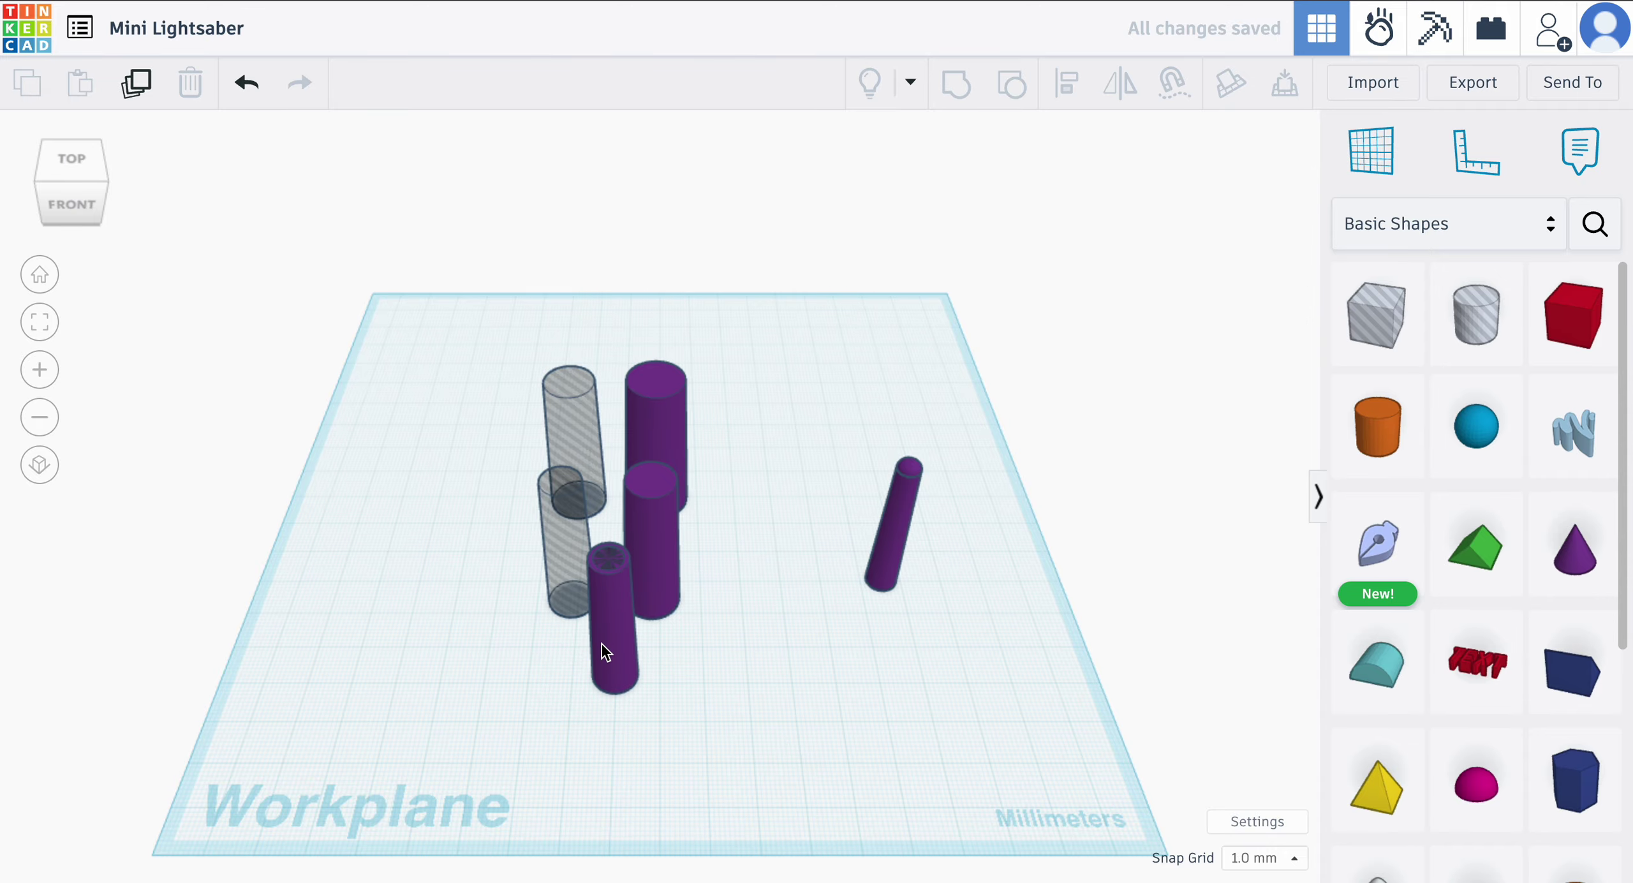
# Group the aligned frontmost cone and hole cone into a hollow section and check its opening from above
pyautogui.scroll(10, 603, 643)
pyautogui.moveTo(590, 704); pyautogui.dragTo(613, 665, button='right')
pyautogui.scroll(-5, 614, 666)
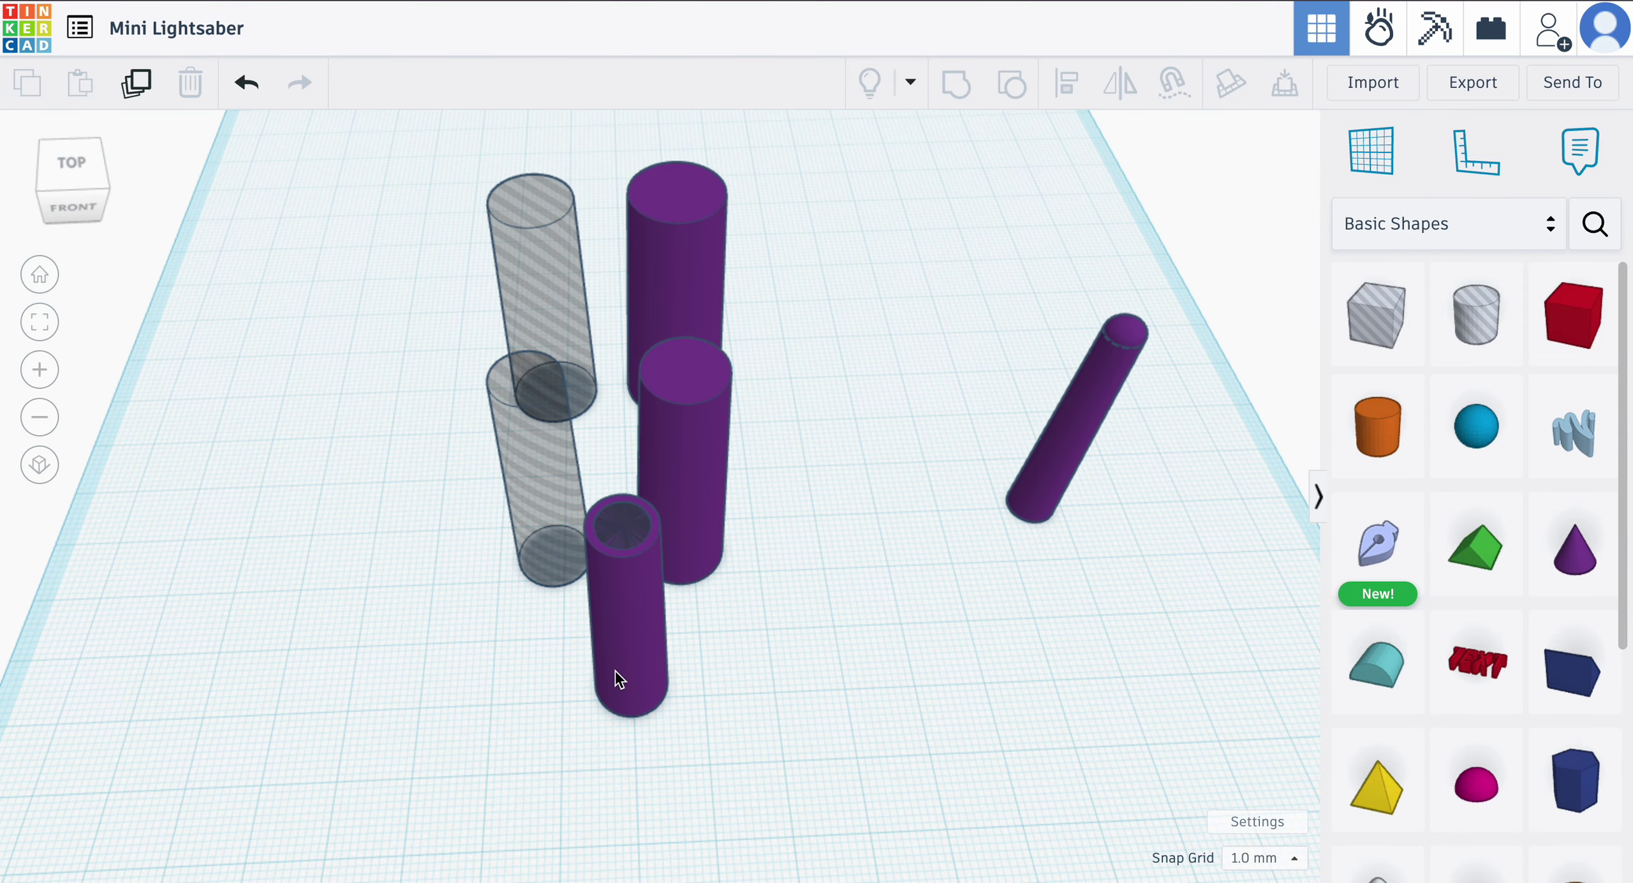
pyautogui.click(585, 635)
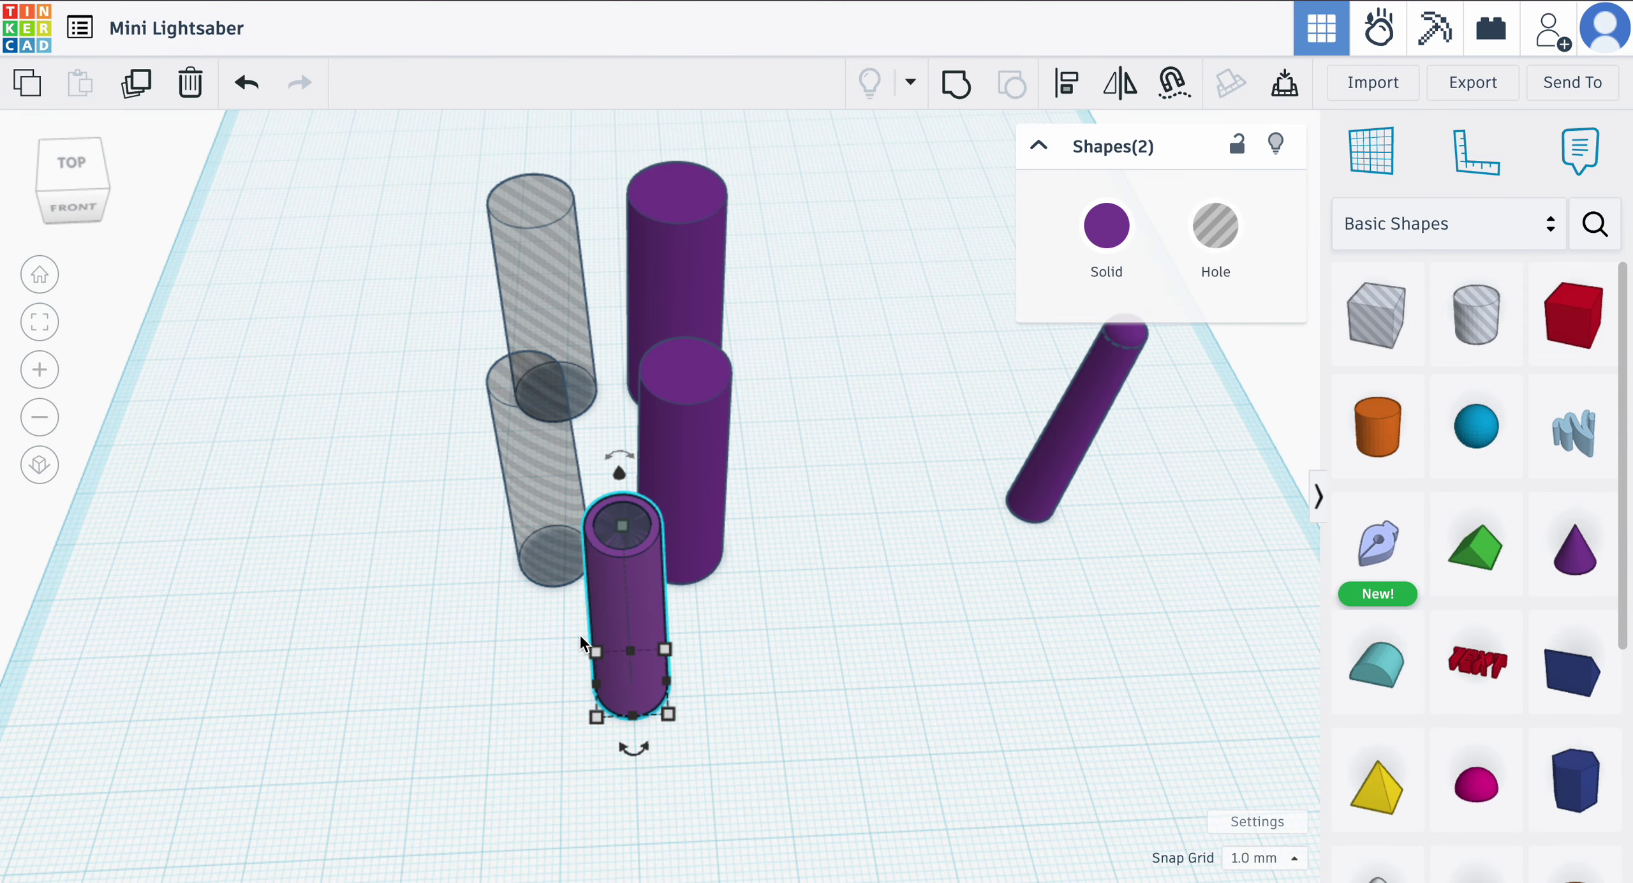
pyautogui.click(954, 83)
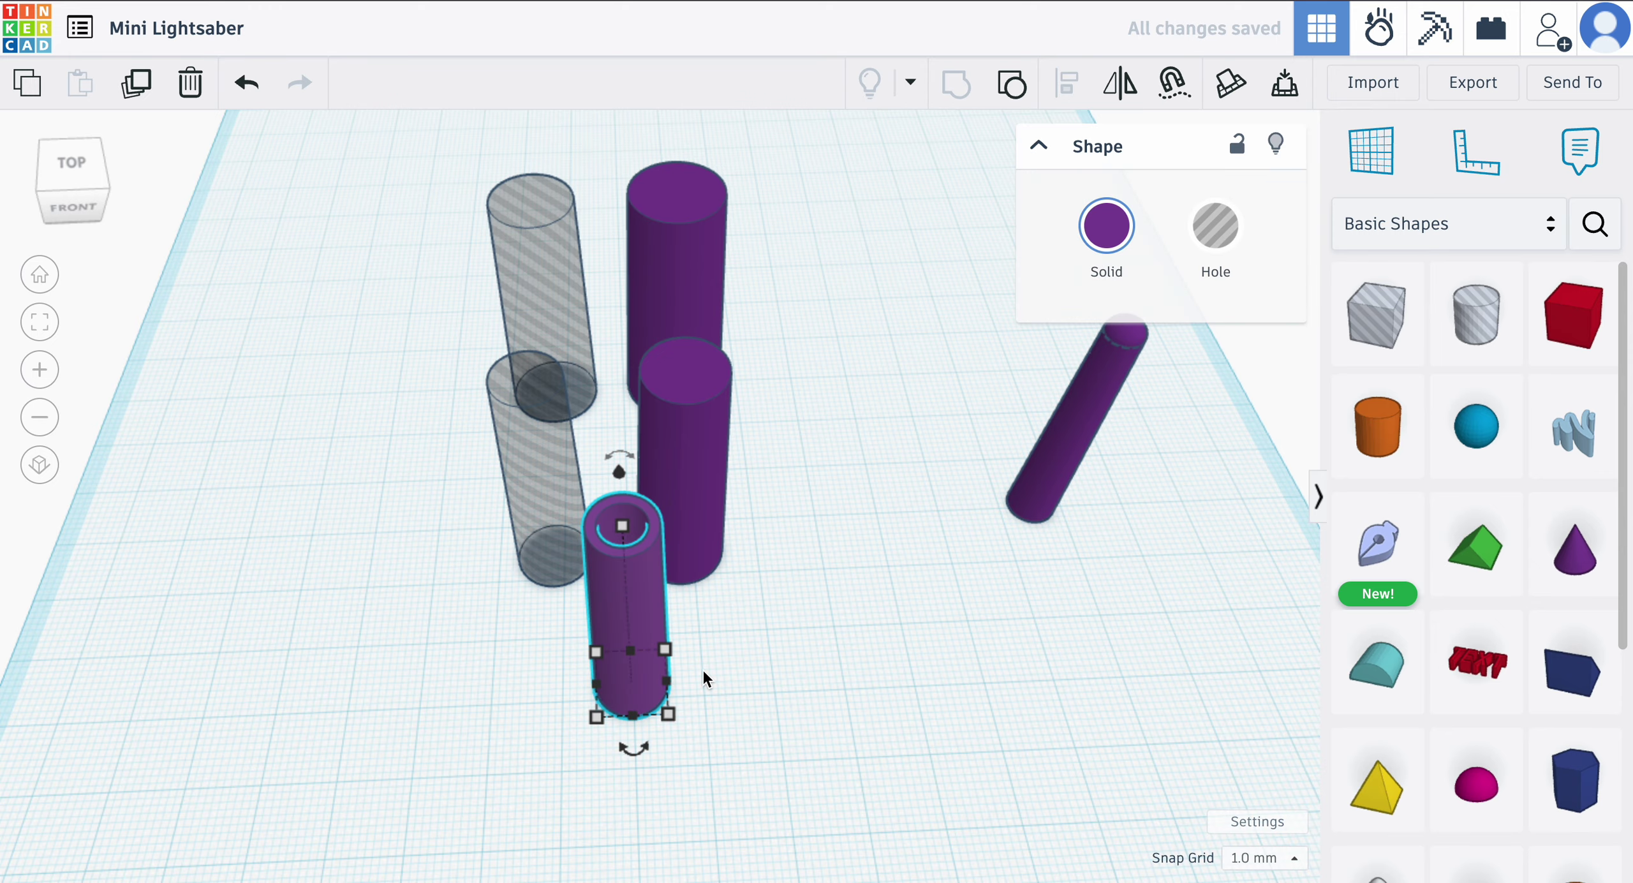
pyautogui.click(738, 645)
pyautogui.moveTo(739, 645); pyautogui.dragTo(750, 712, button='right')
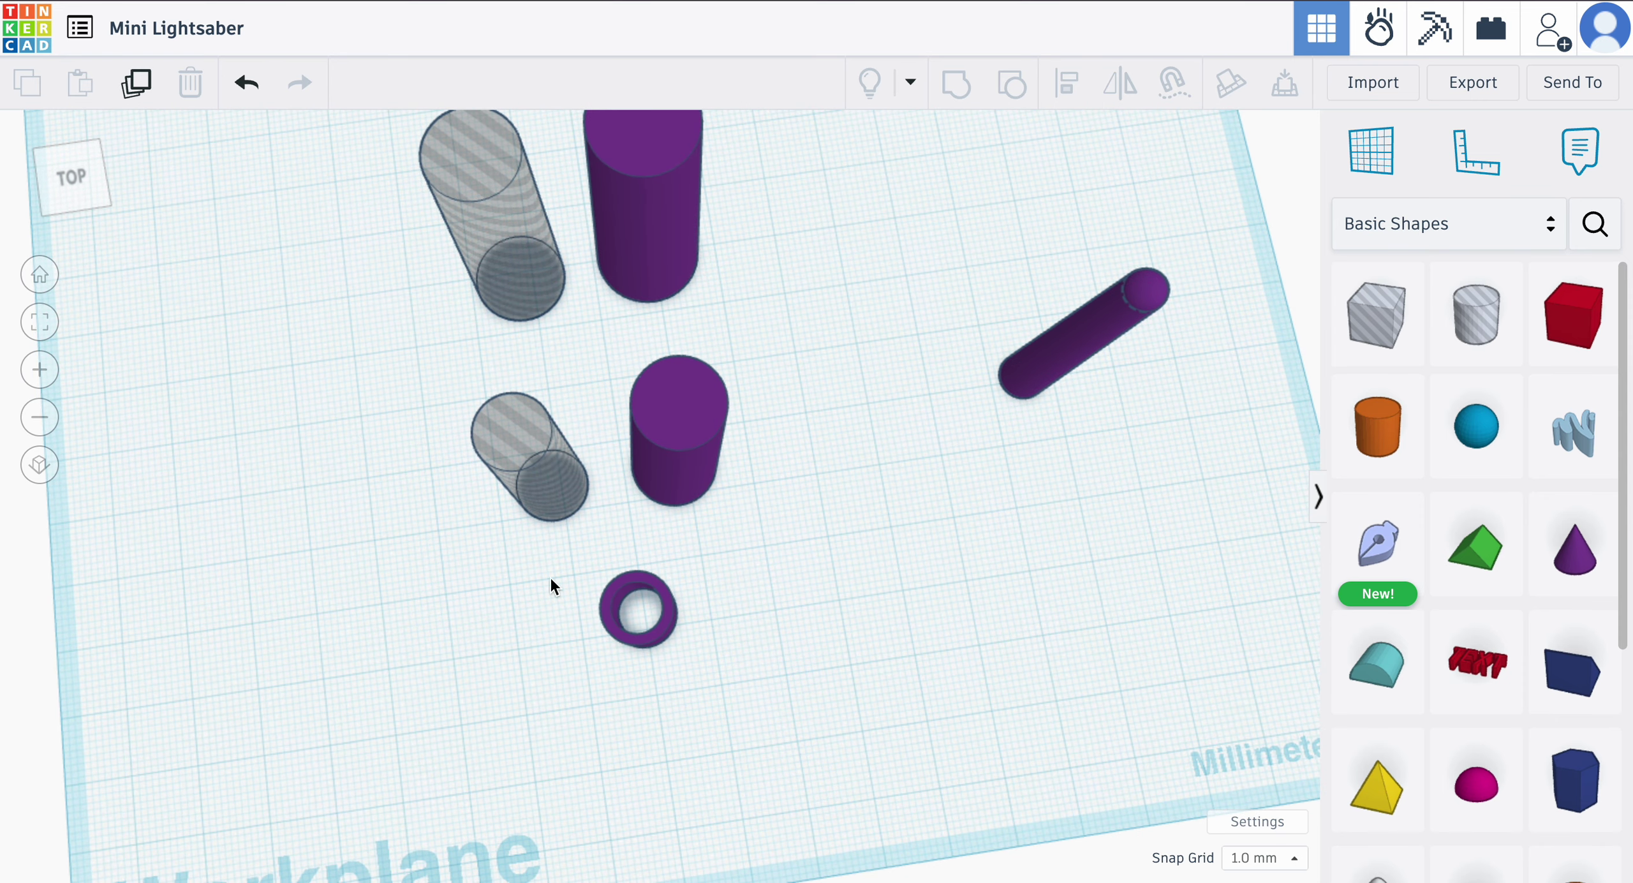
pyautogui.click(49, 286)
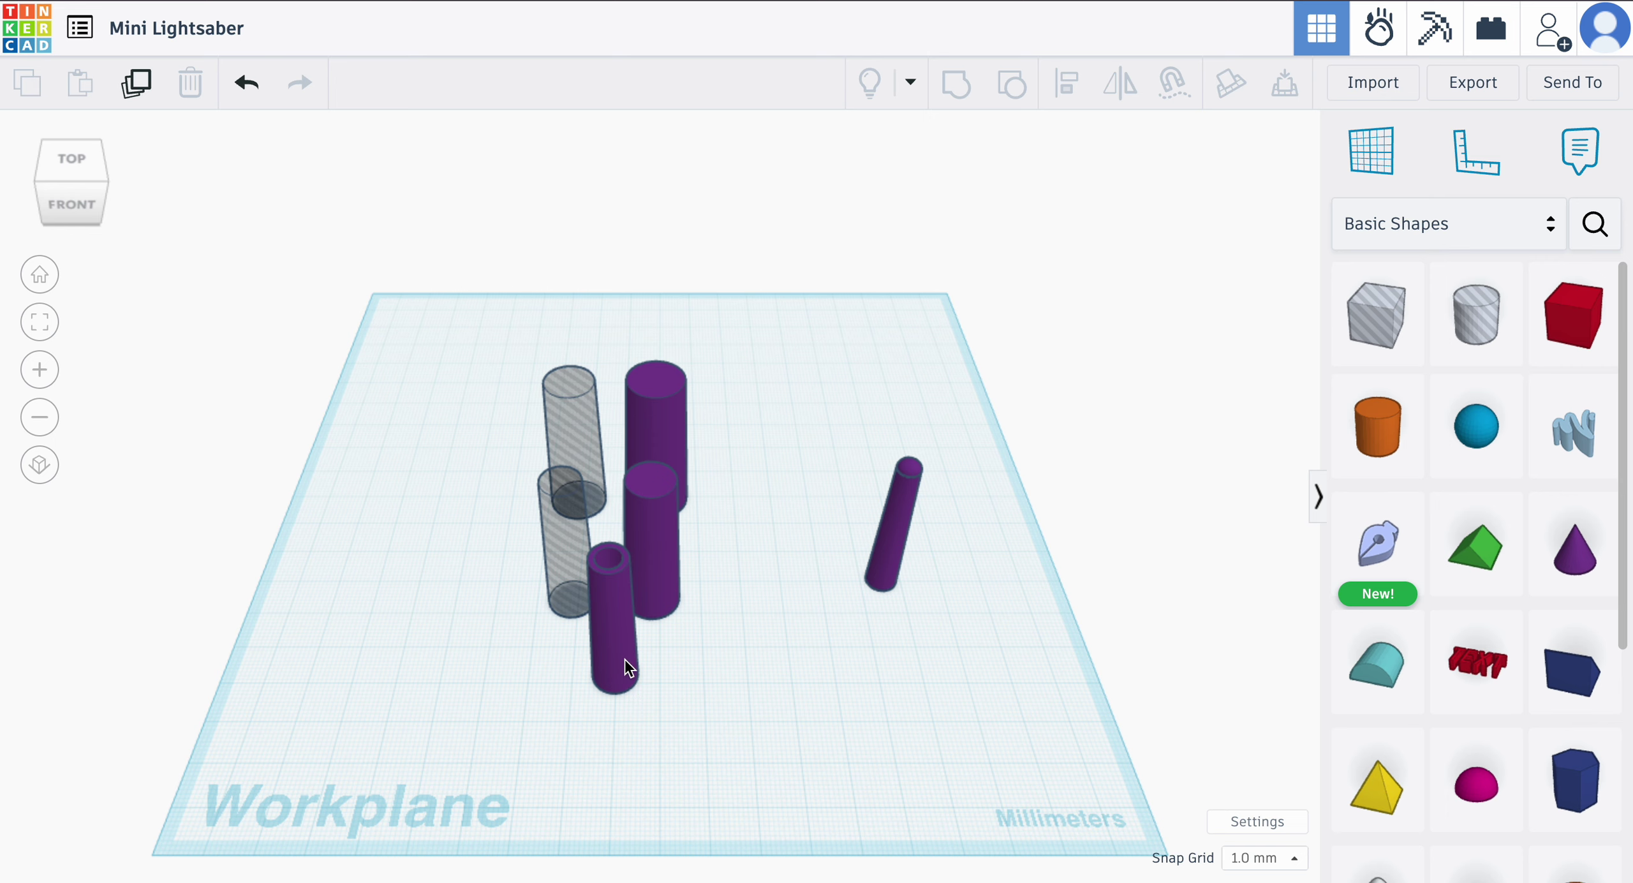
# Center-align the middle solid cone and its matching hole cone in both horizontal directions
pyautogui.moveTo(676, 623)
pyautogui.mouseDown(button='right')
pyautogui.moveTo(674, 651)
pyautogui.moveTo(676, 611)
pyautogui.mouseUp(button='right')
pyautogui.moveTo(695, 588); pyautogui.dragTo(554, 561)
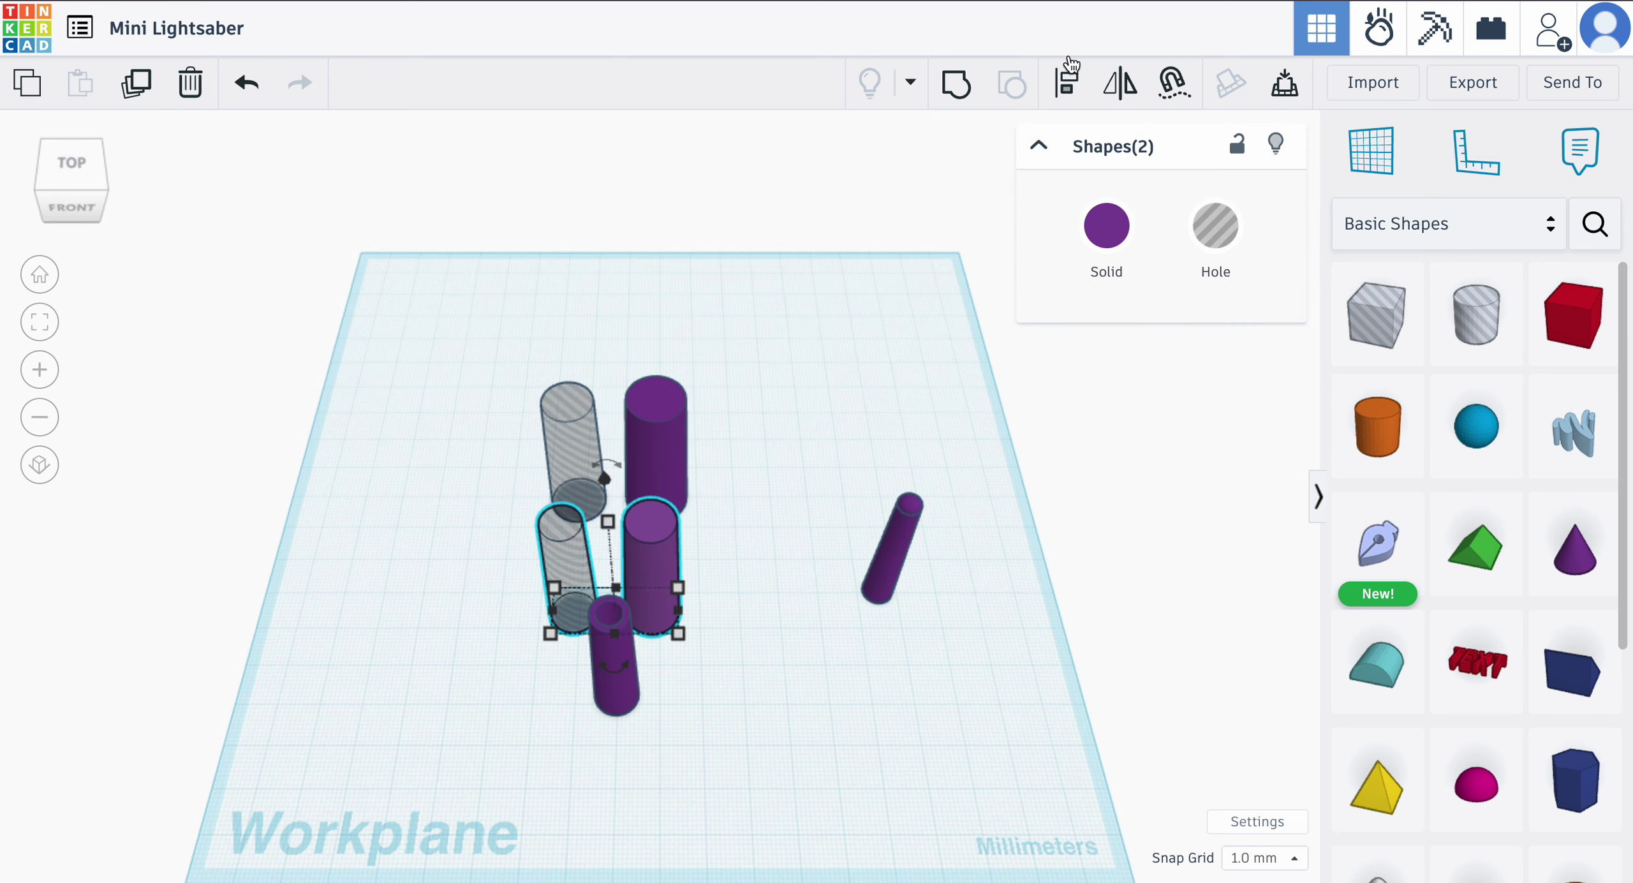
pyautogui.click(1068, 80)
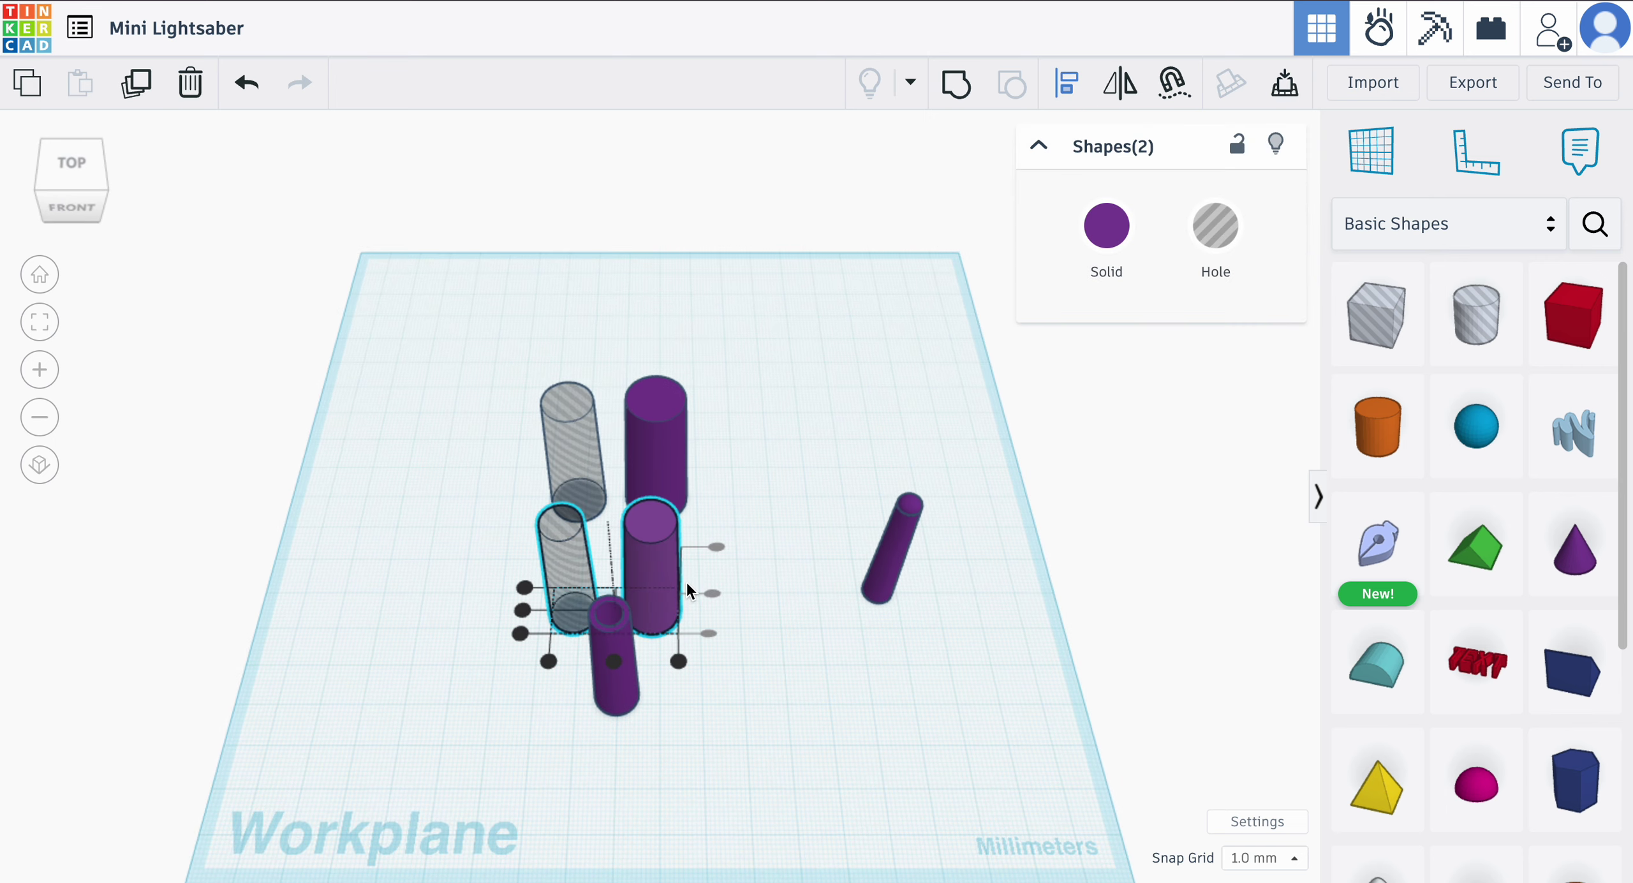
pyautogui.click(613, 661)
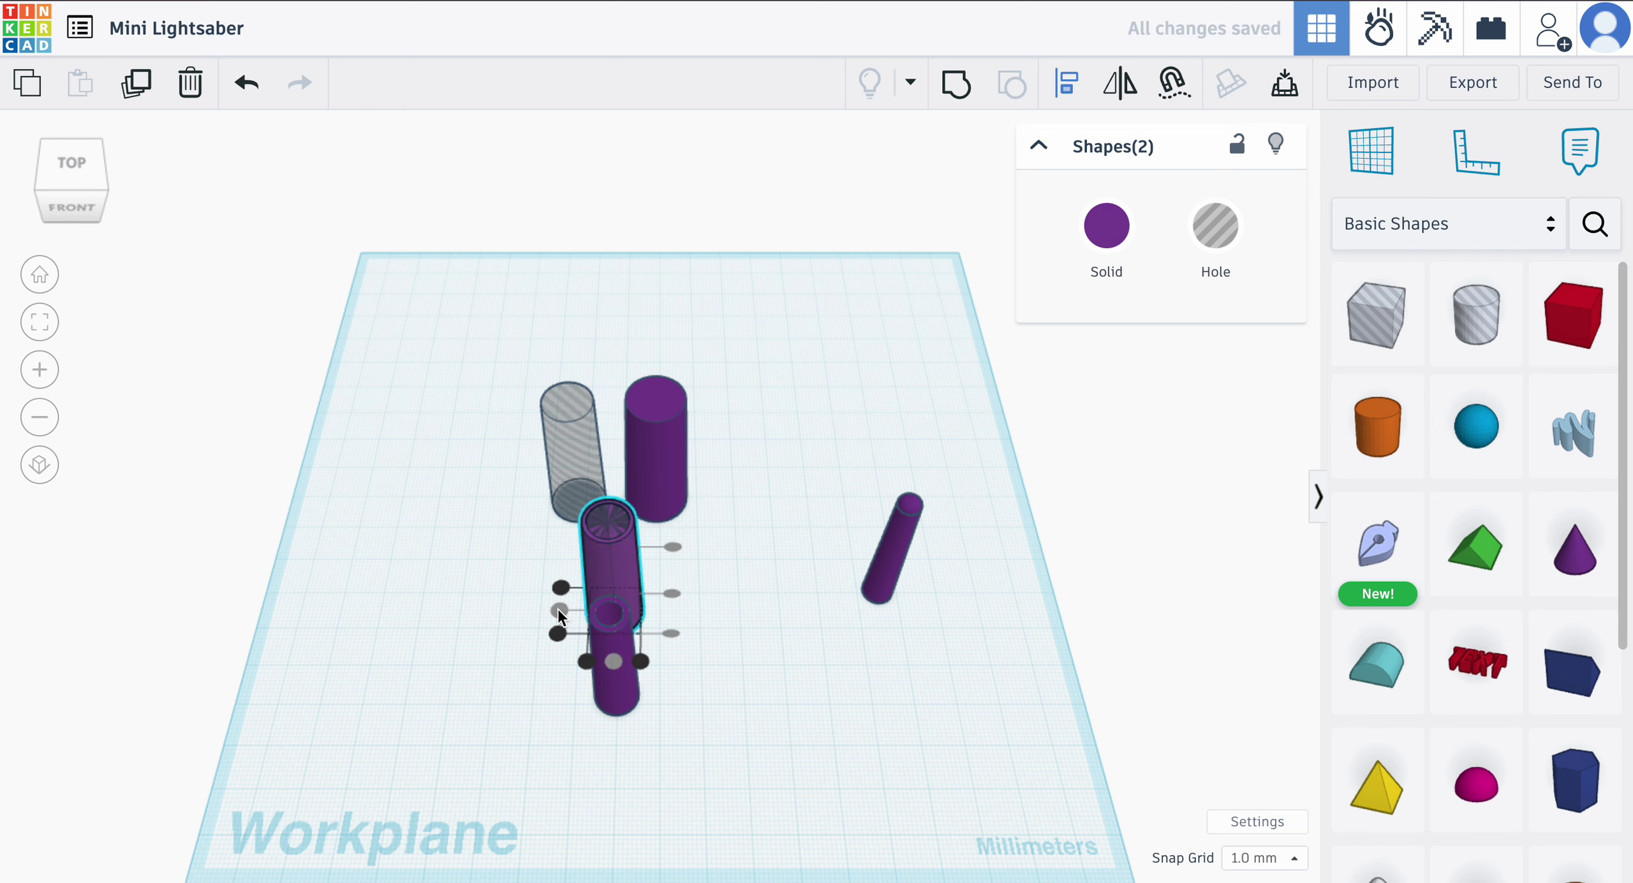
pyautogui.click(742, 584)
pyautogui.click(668, 575)
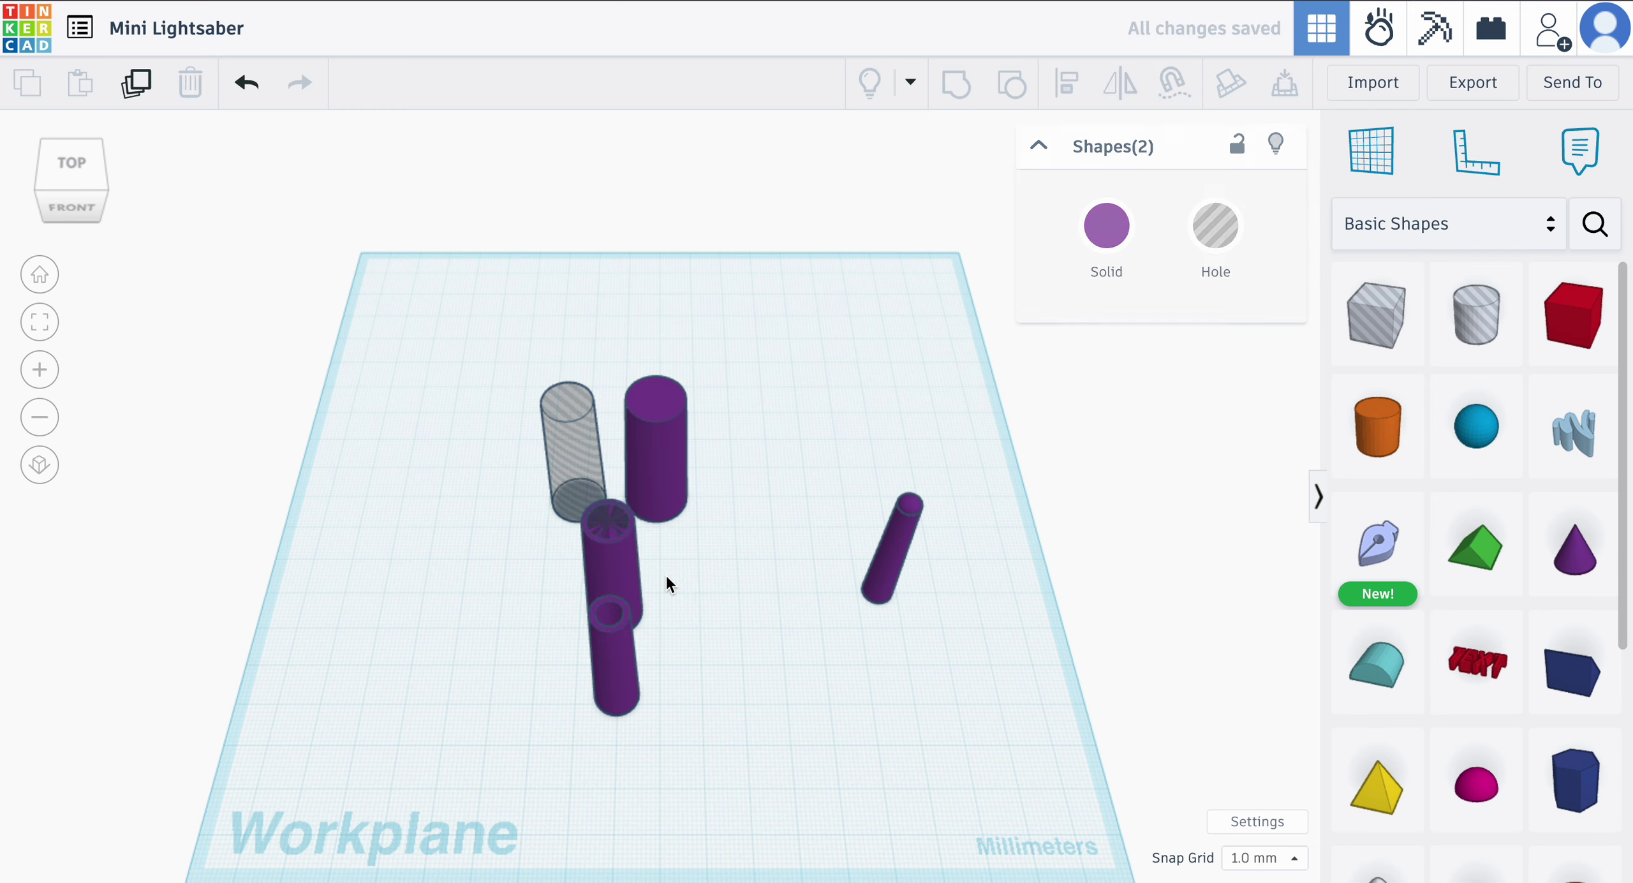
# Group the middle cone with its hole cone to hollow it out and check the bore from above
pyautogui.moveTo(666, 574); pyautogui.dragTo(667, 616, button='right')
pyautogui.scroll(5, 604, 599)
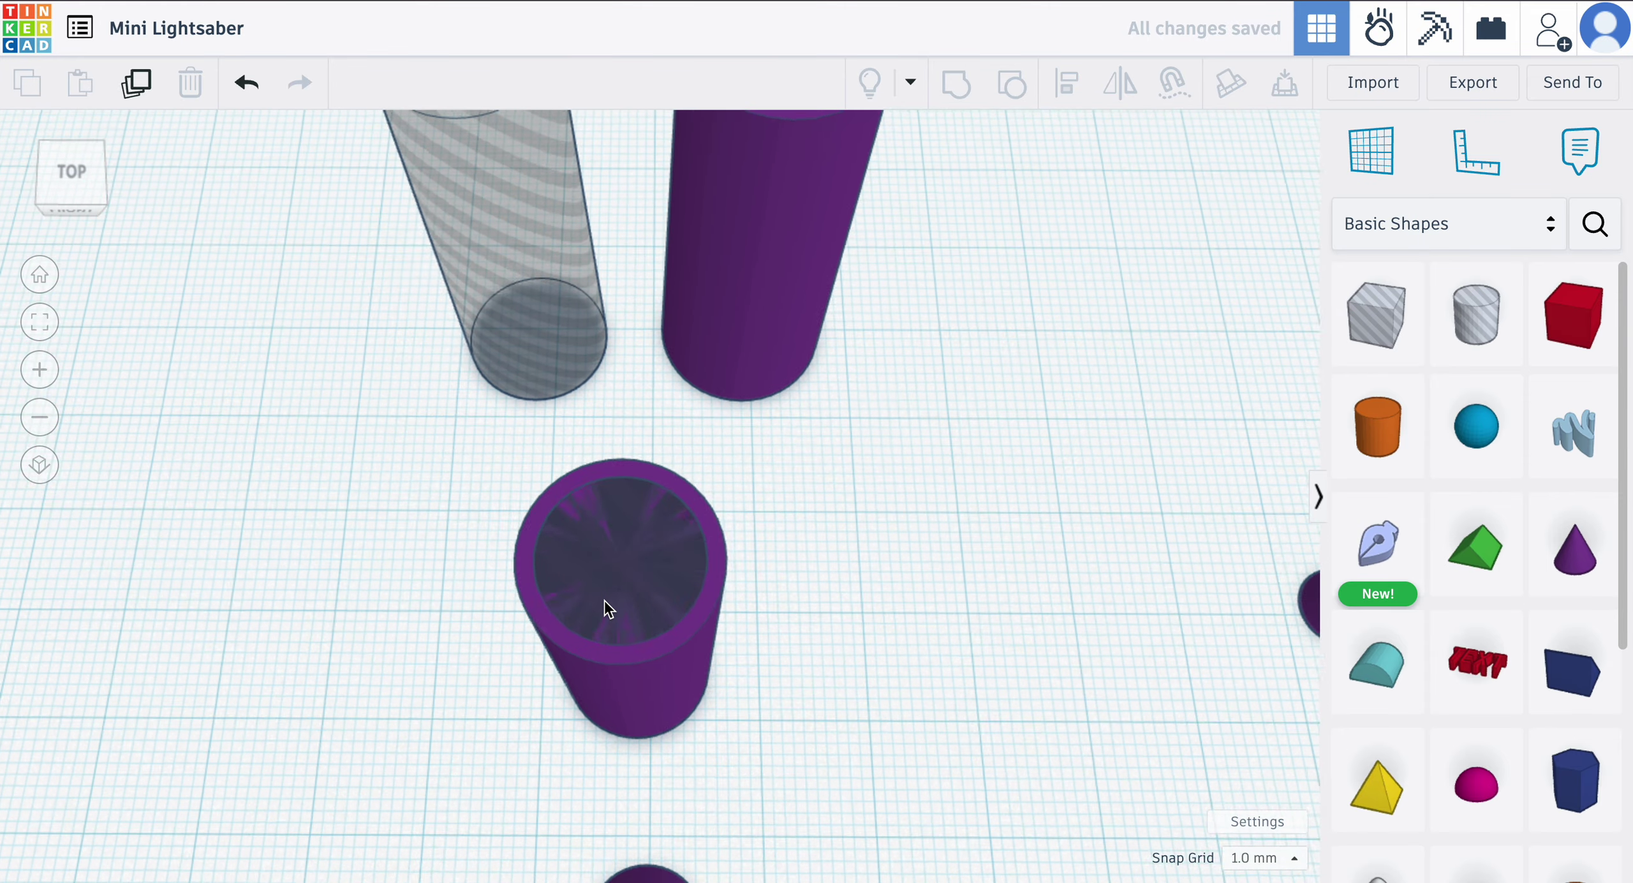
pyautogui.moveTo(758, 732); pyautogui.dragTo(536, 695)
pyautogui.click(956, 84)
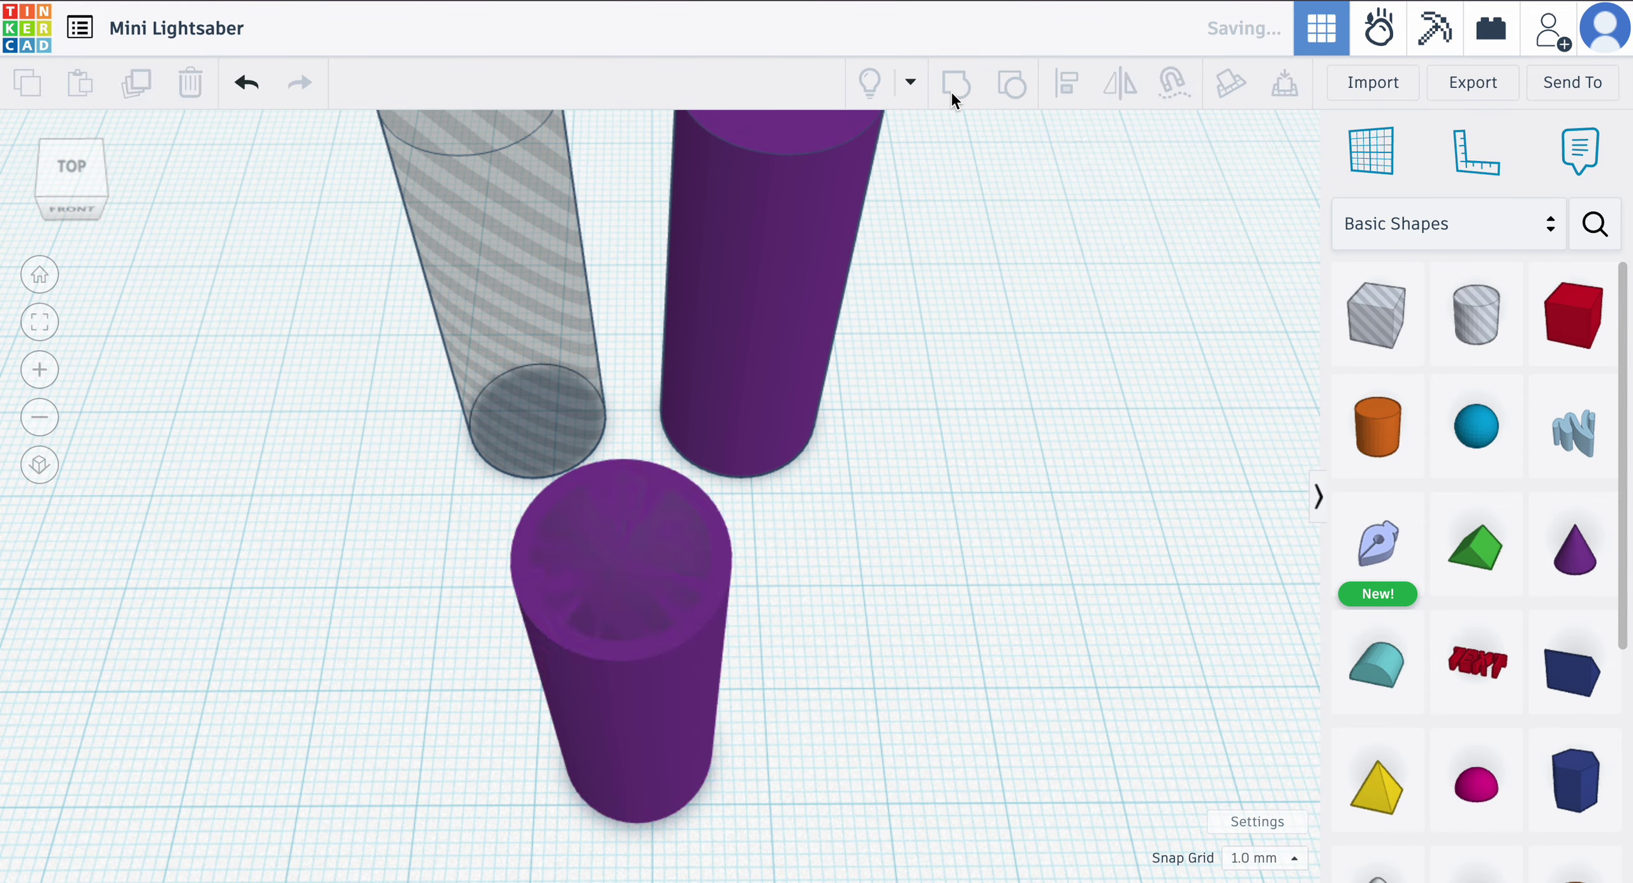
pyautogui.click(841, 598)
pyautogui.moveTo(840, 592); pyautogui.dragTo(830, 674, button='right')
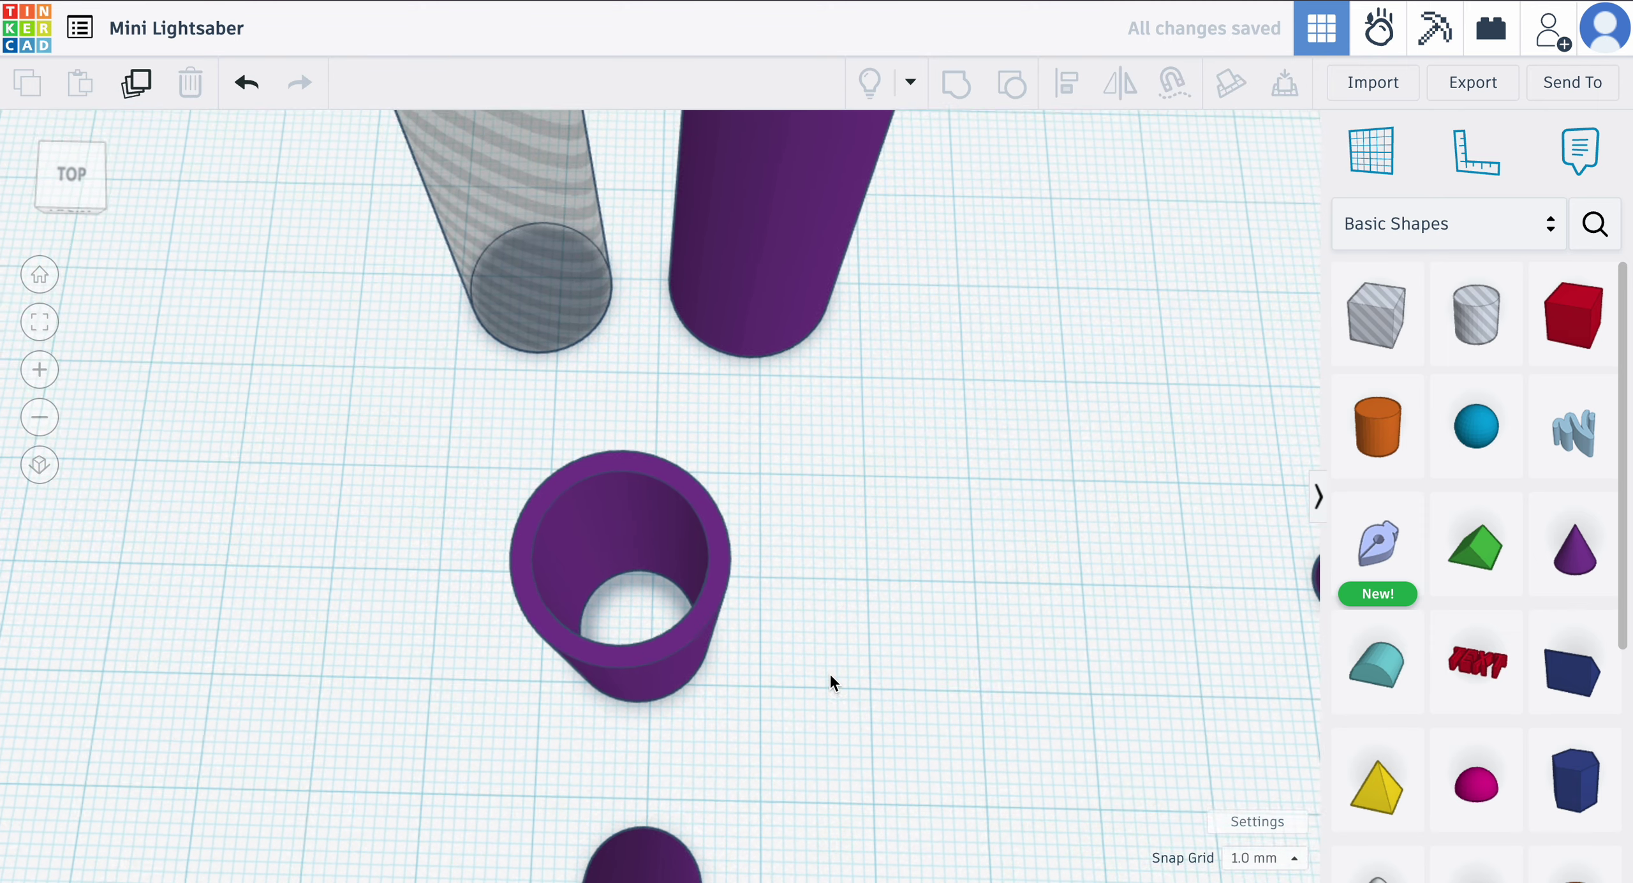
# Center-align the rearmost, largest solid cone and its hole cone in both horizontal directions
pyautogui.scroll(-5, 830, 673)
pyautogui.moveTo(840, 481); pyautogui.dragTo(574, 364)
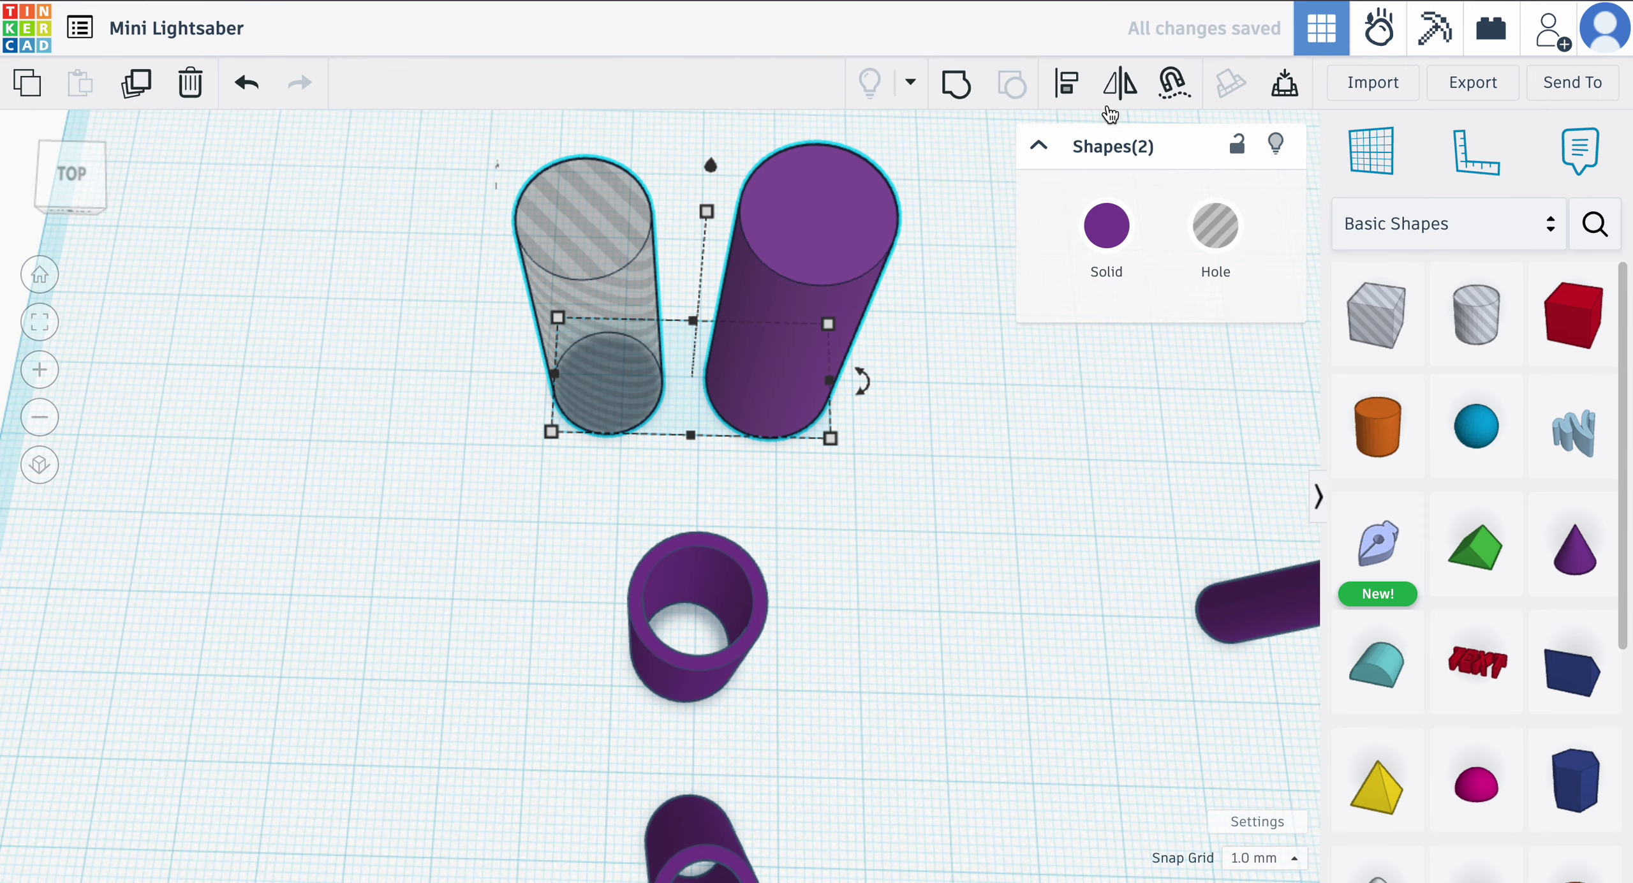
pyautogui.press('l')
pyautogui.click(696, 463)
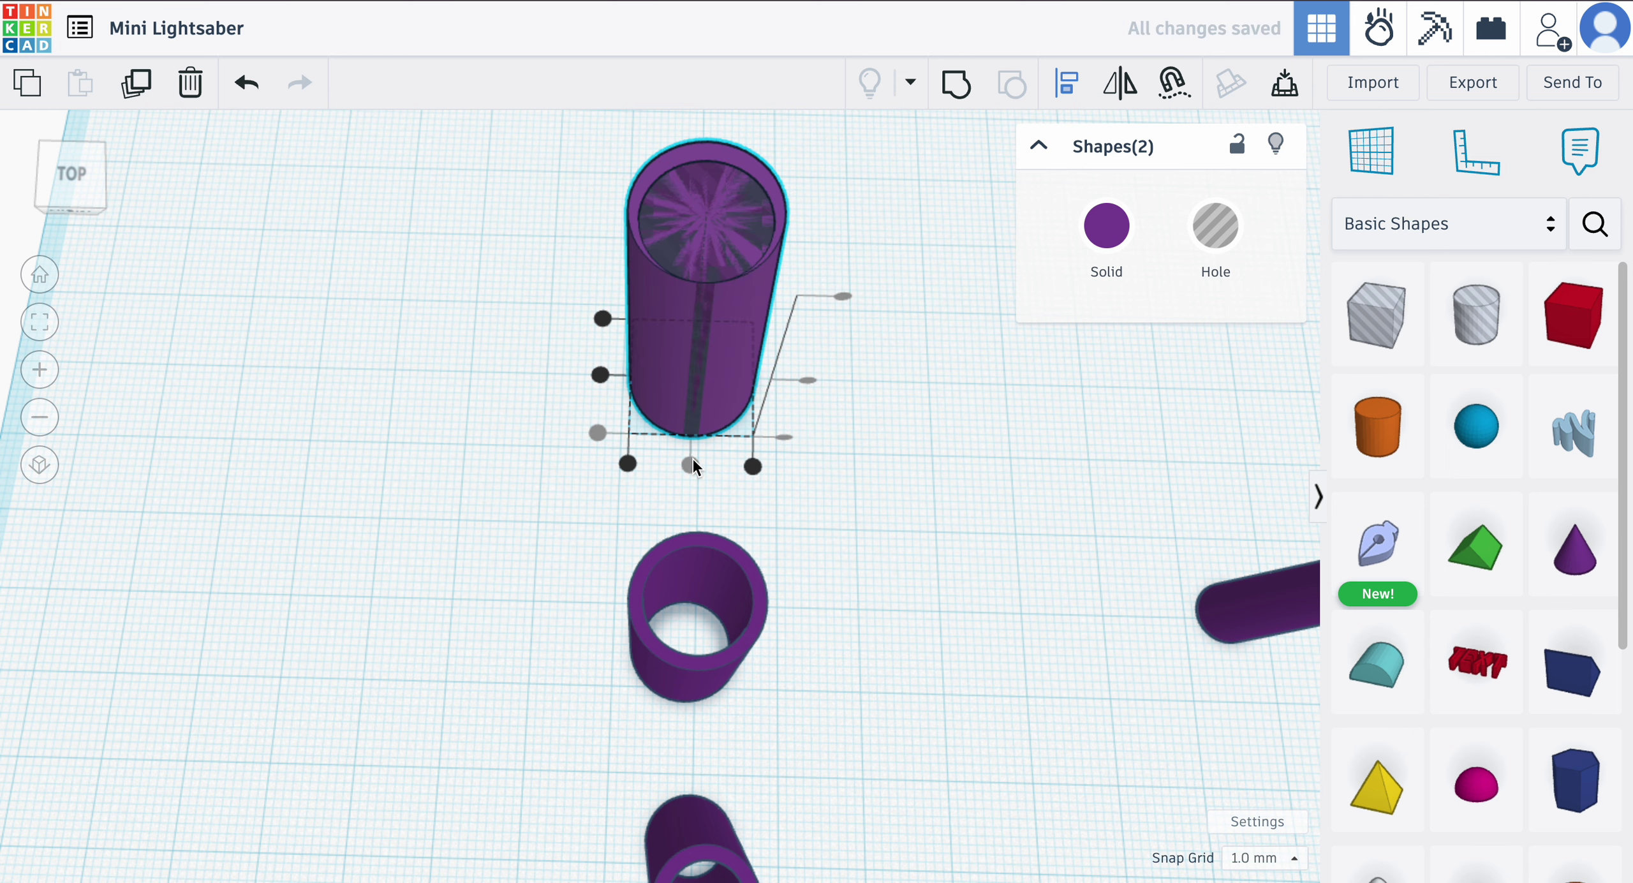
pyautogui.click(602, 373)
# Group the largest cone with its hole cone into a hollow section and check the result from above
pyautogui.moveTo(520, 379); pyautogui.dragTo(776, 355)
pyautogui.click(956, 84)
pyautogui.click(835, 323)
pyautogui.moveTo(834, 323); pyautogui.dragTo(824, 479, button='right')
pyautogui.scroll(-5, 826, 452)
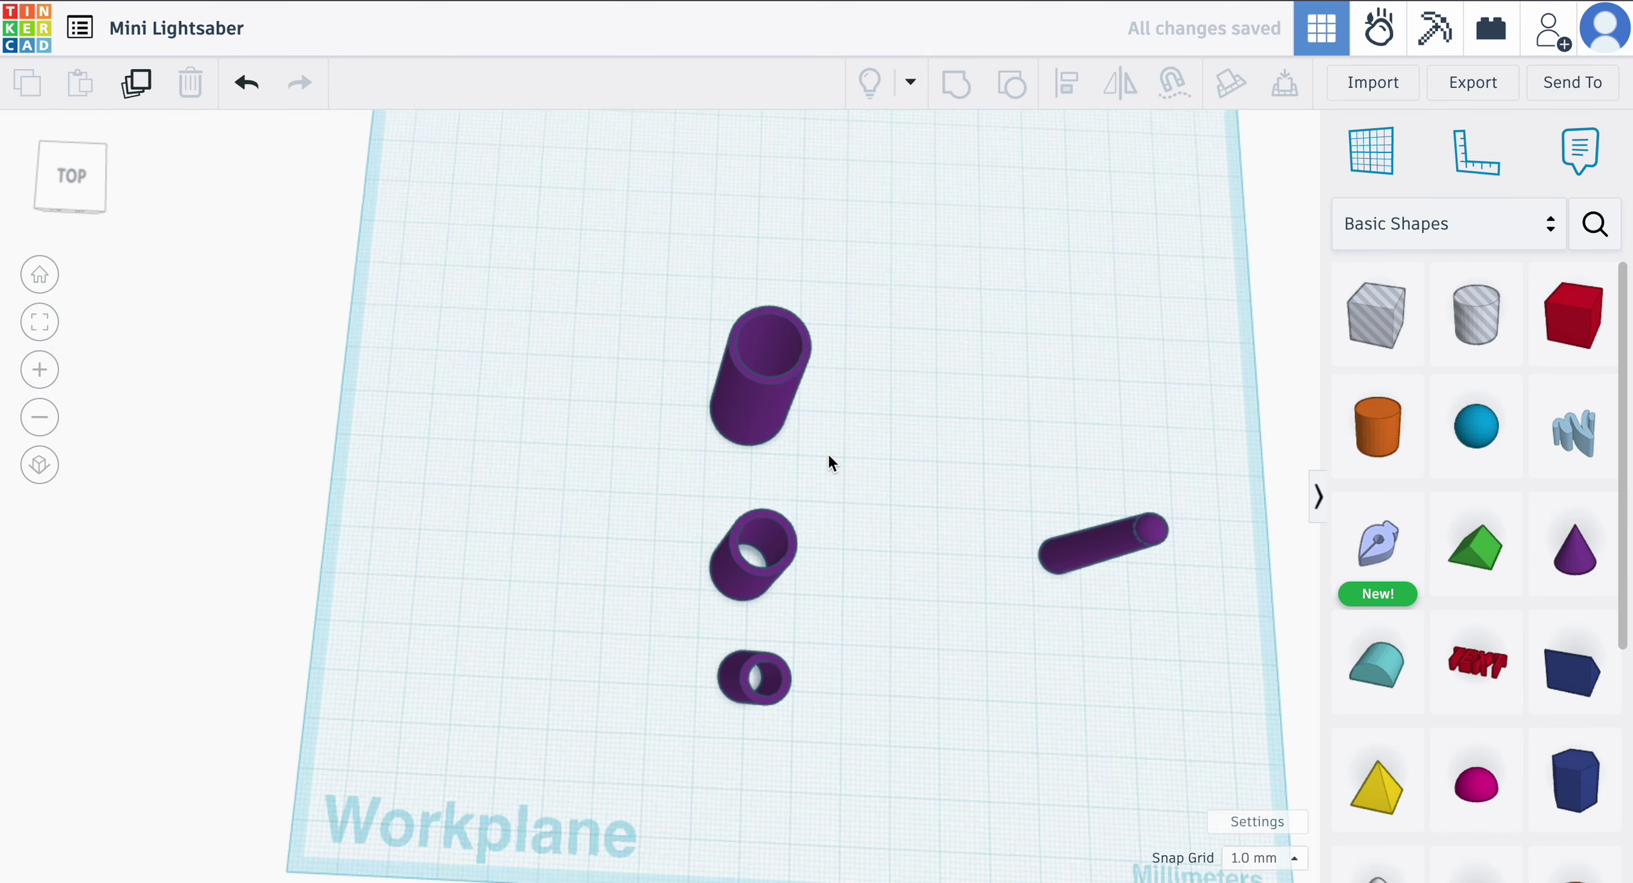
# Center-align the three hollow sections and the round-tipped blade in both horizontal directions so they nest inside each other
pyautogui.moveTo(1056, 711); pyautogui.dragTo(717, 312)
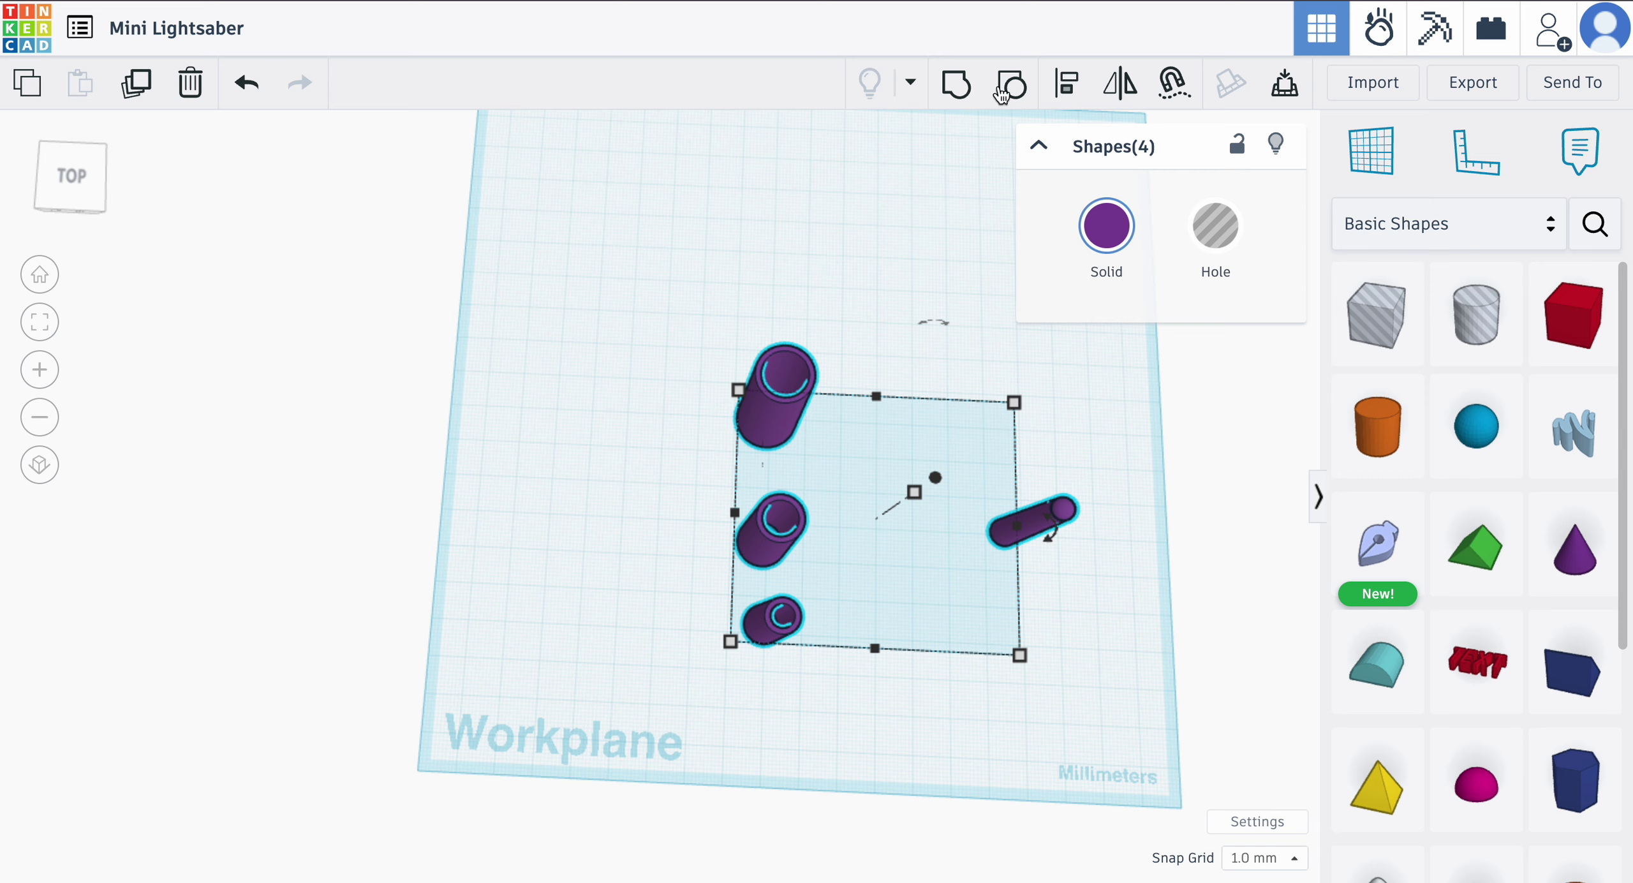
pyautogui.click(1069, 83)
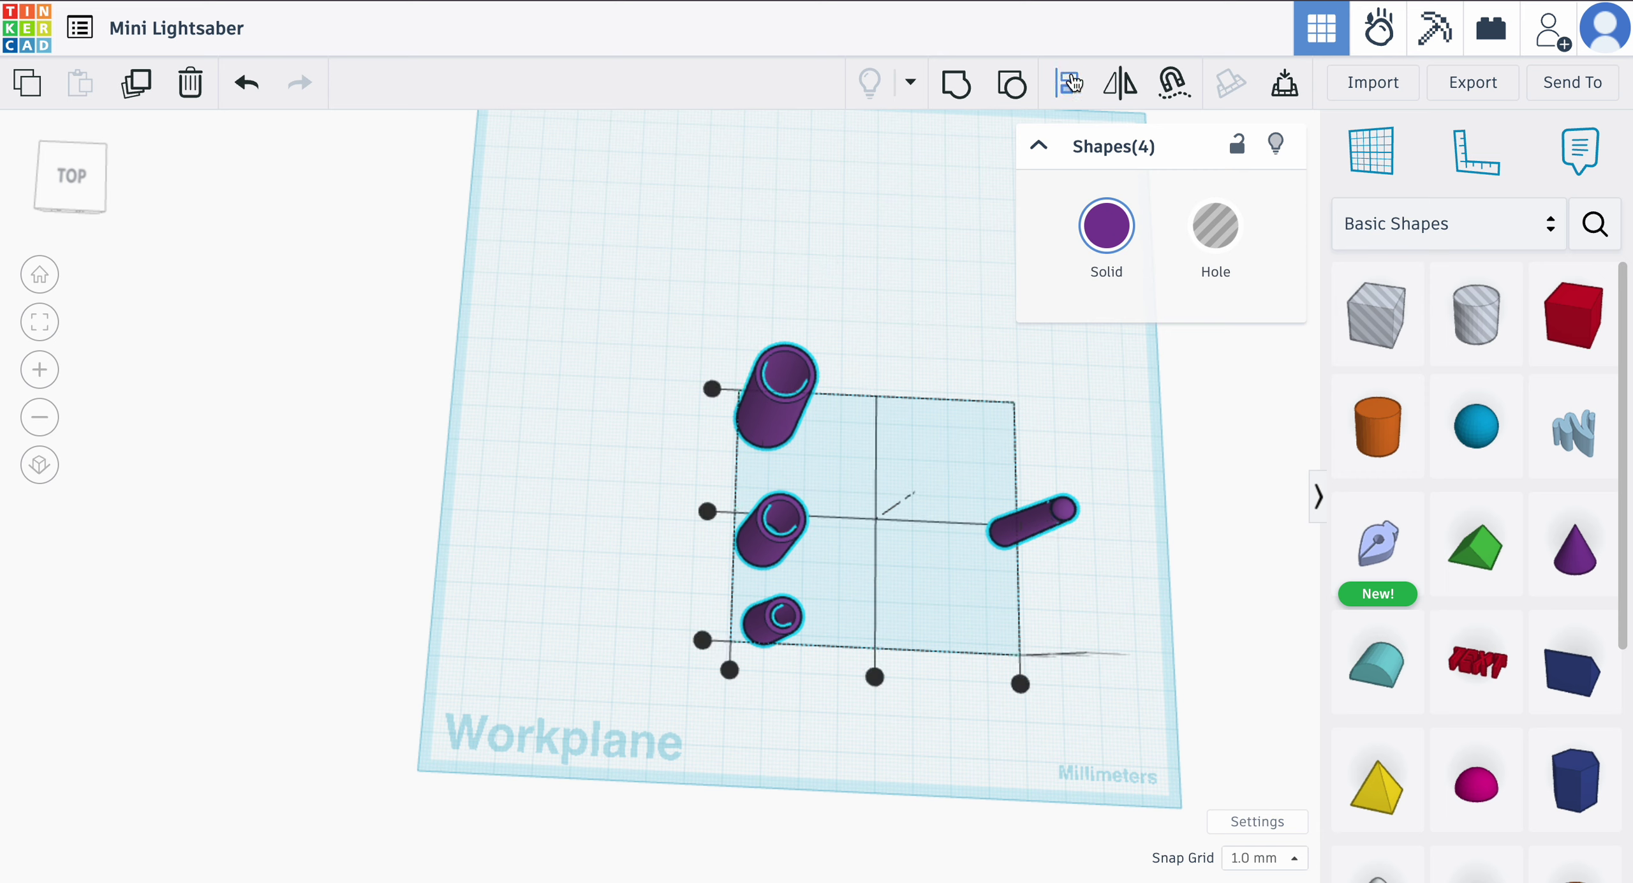
pyautogui.click(707, 512)
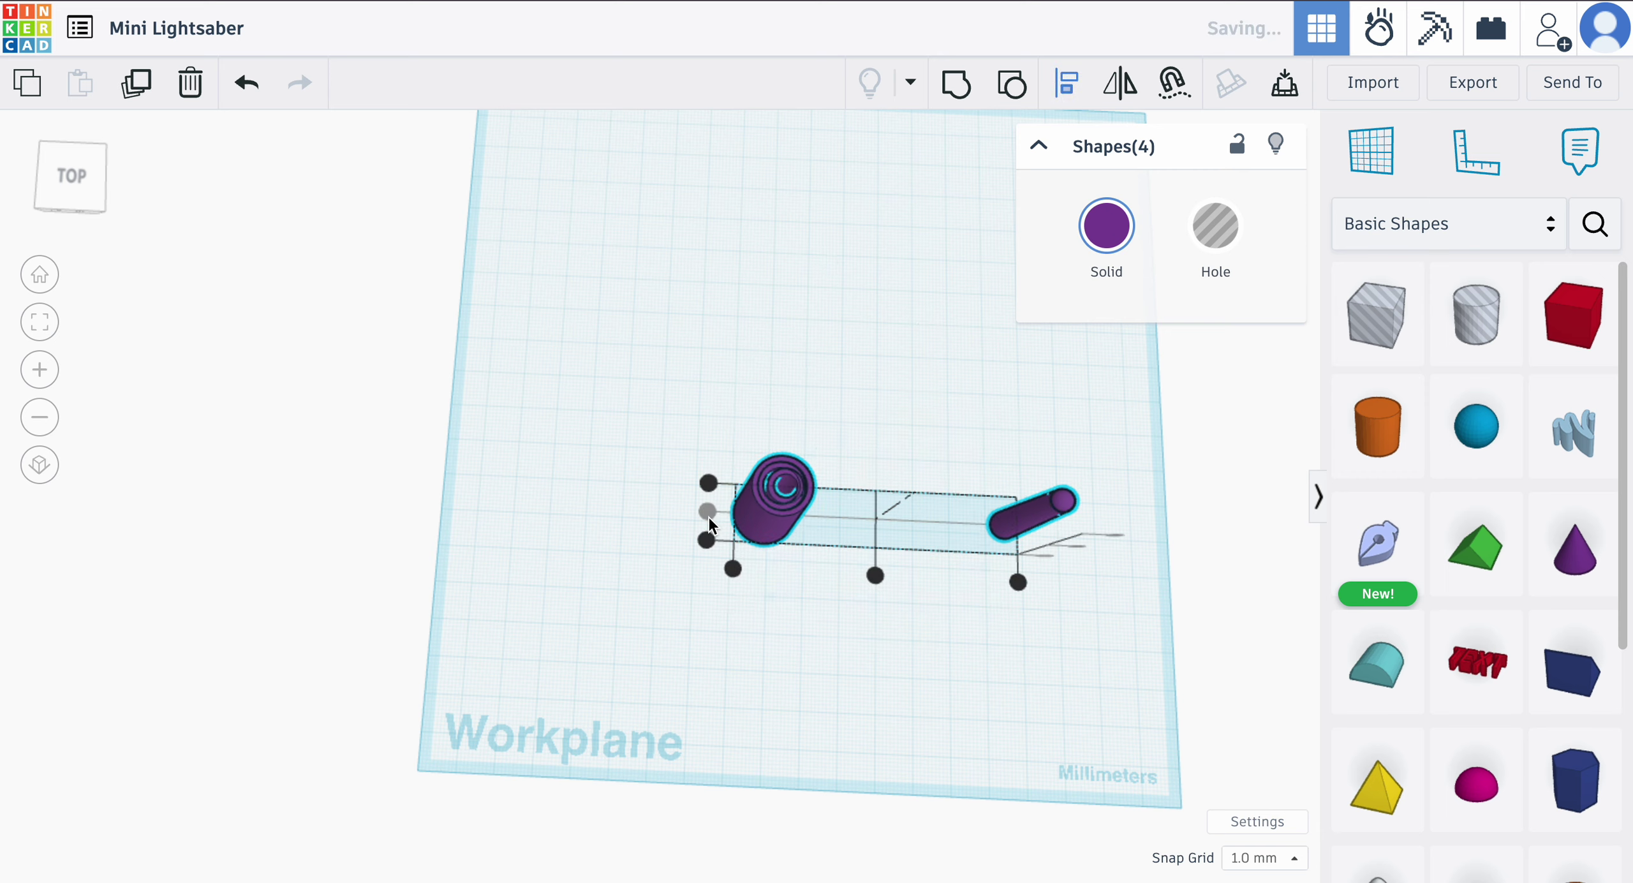
pyautogui.click(876, 576)
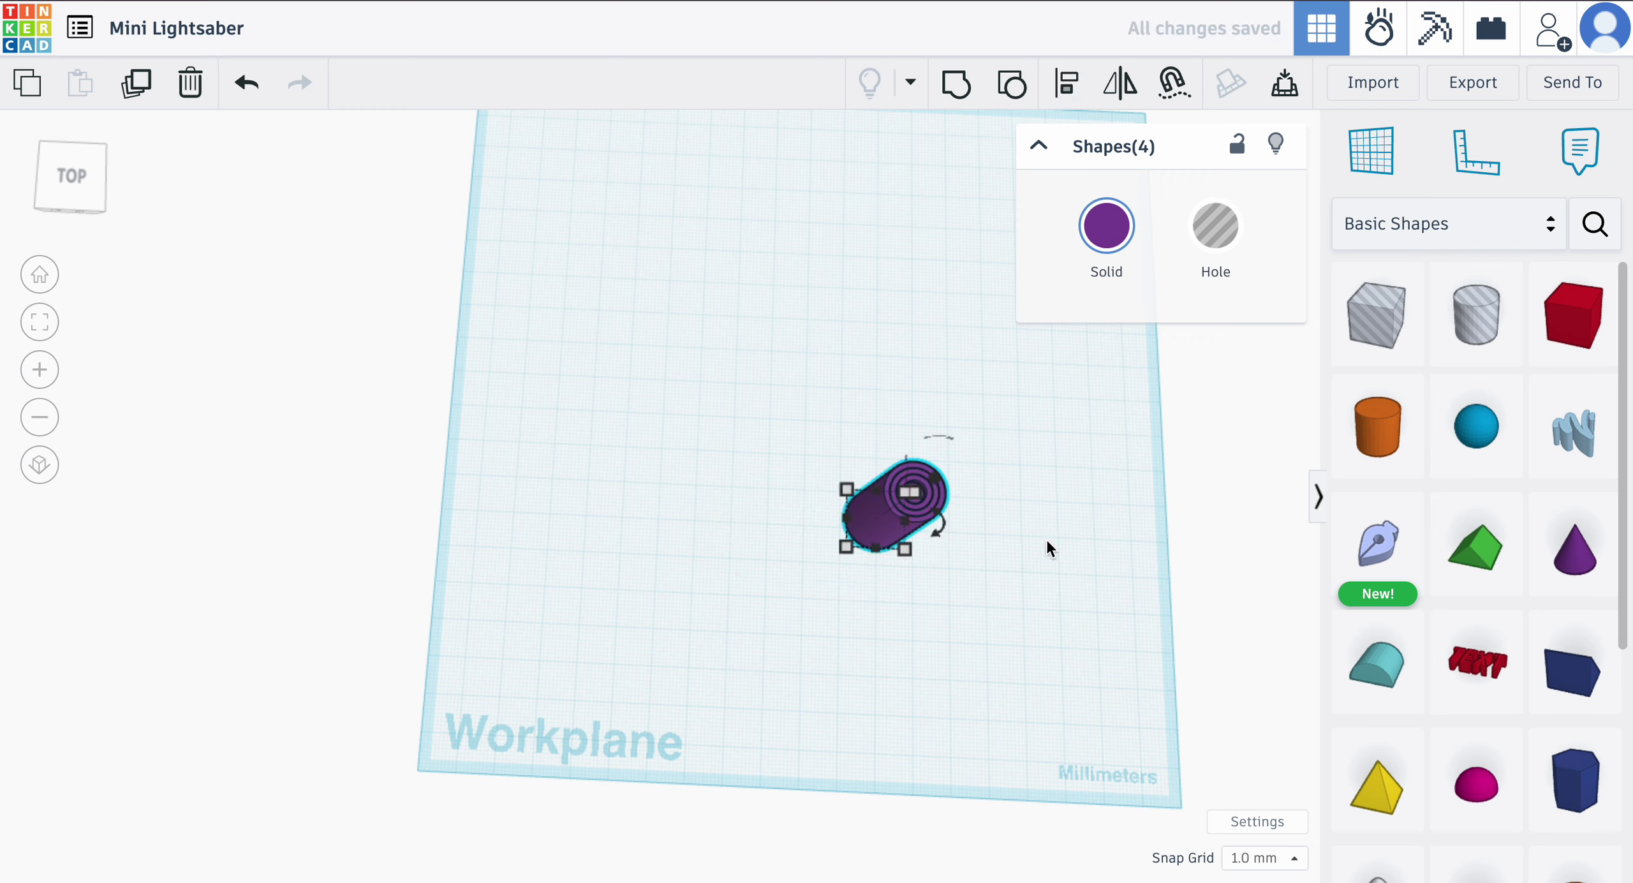
pyautogui.click(1018, 535)
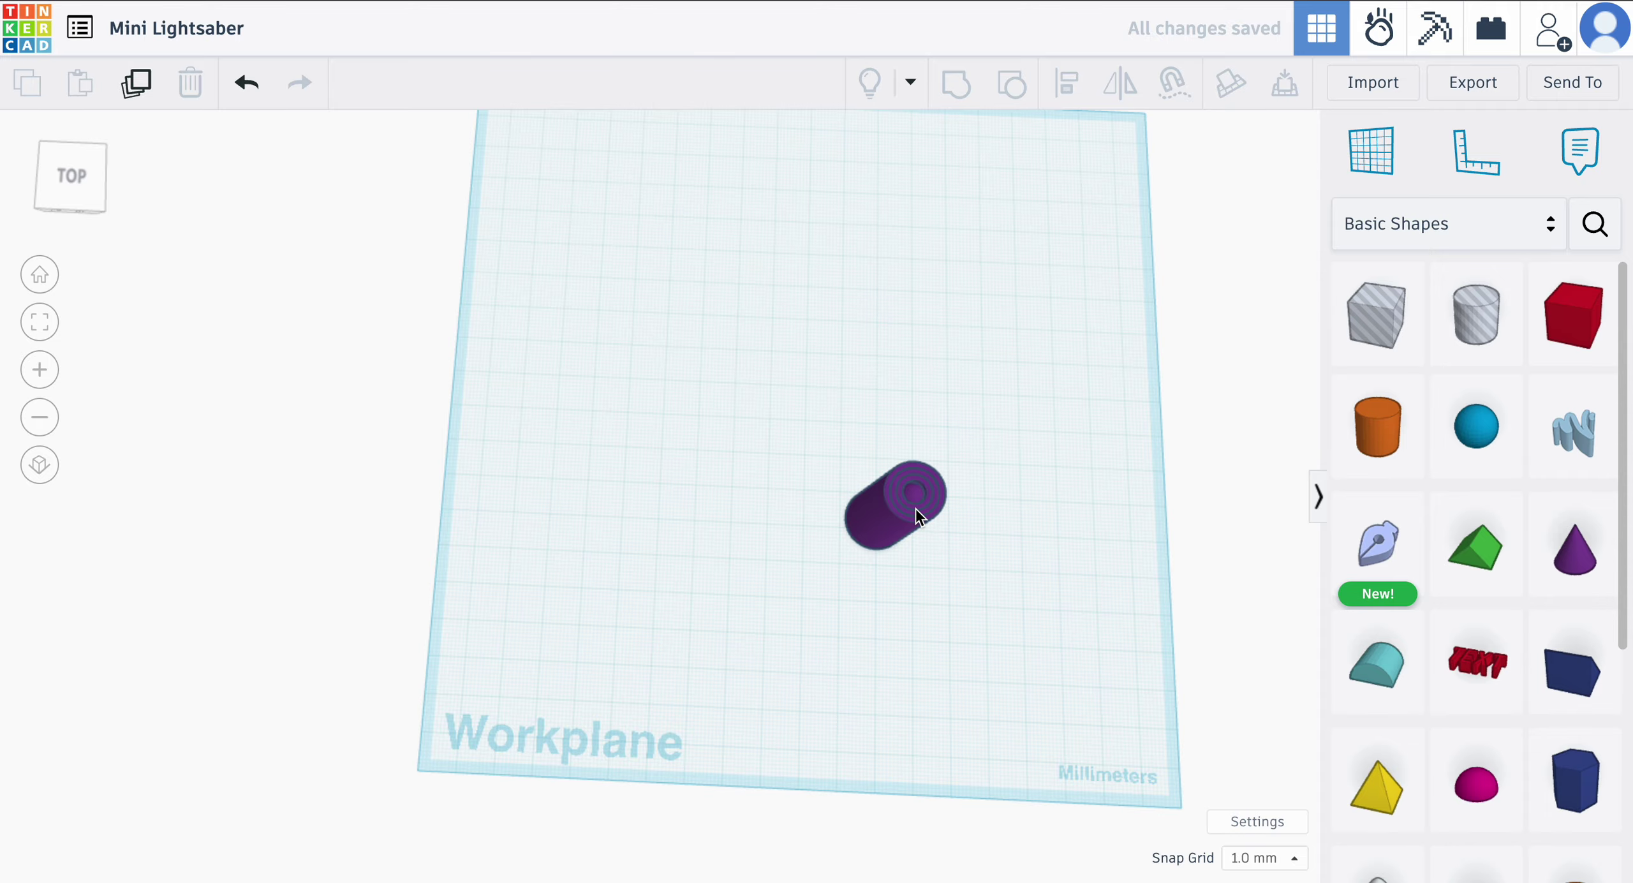
# Examine the gaps between the nested blade sections from directly above
pyautogui.scroll(3, 917, 514)
pyautogui.moveTo(917, 515); pyautogui.dragTo(222, 264, button='right')
pyautogui.click(40, 293)
pyautogui.scroll(5, 785, 446)
pyautogui.scroll(2, 786, 444)
pyautogui.scroll(5, 648, 482)
pyautogui.moveTo(648, 482); pyautogui.dragTo(648, 636, button='right')
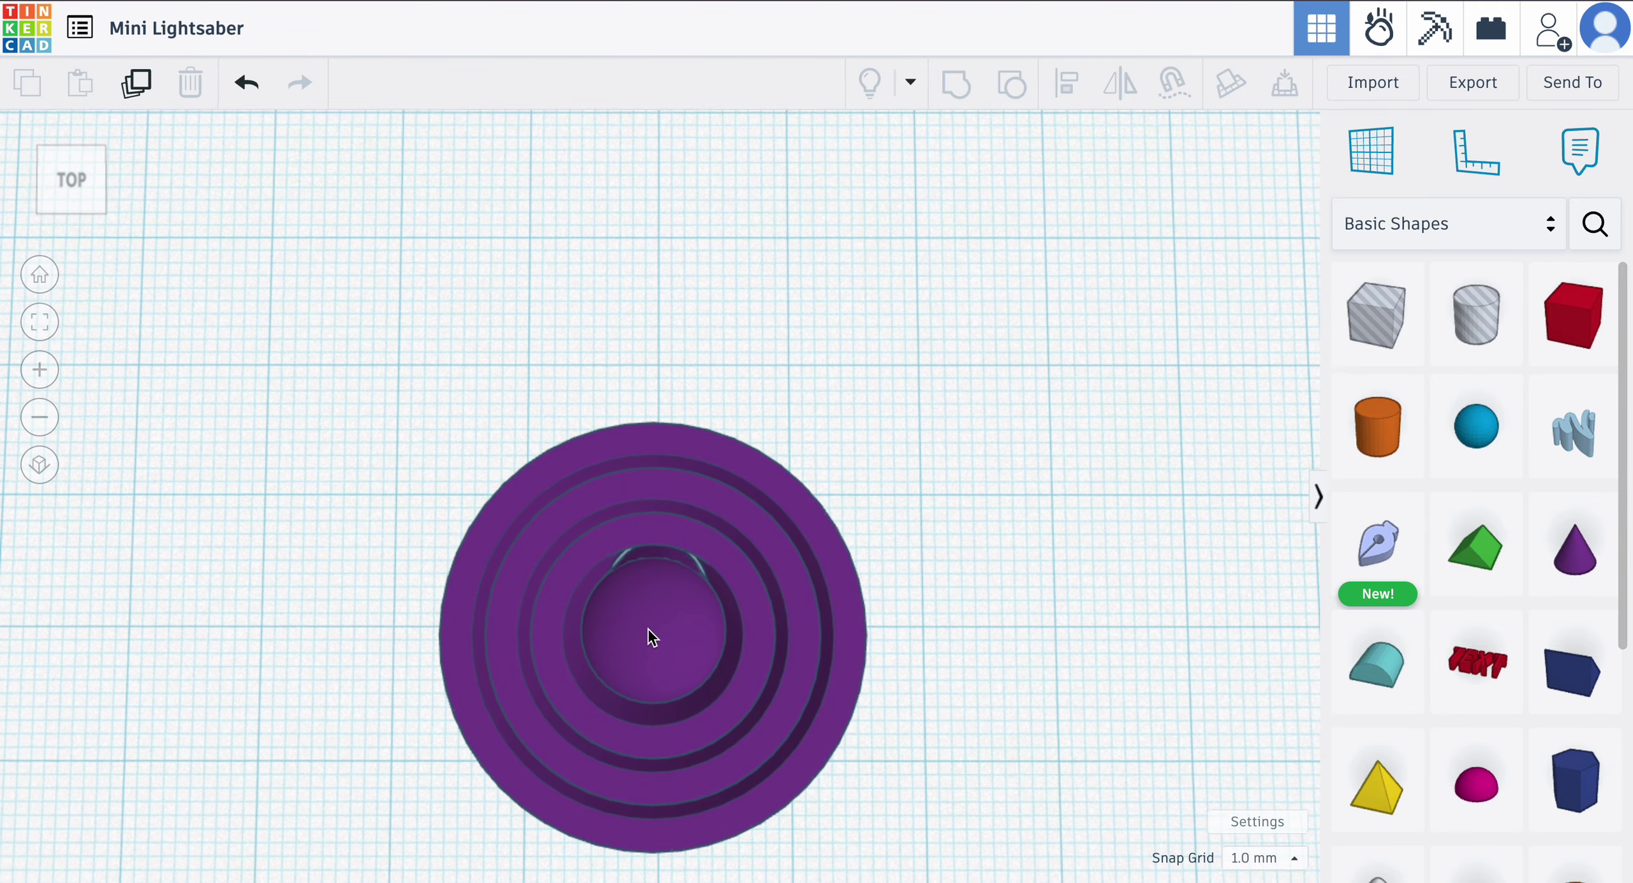
pyautogui.scroll(-5, 645, 629)
pyautogui.click(40, 274)
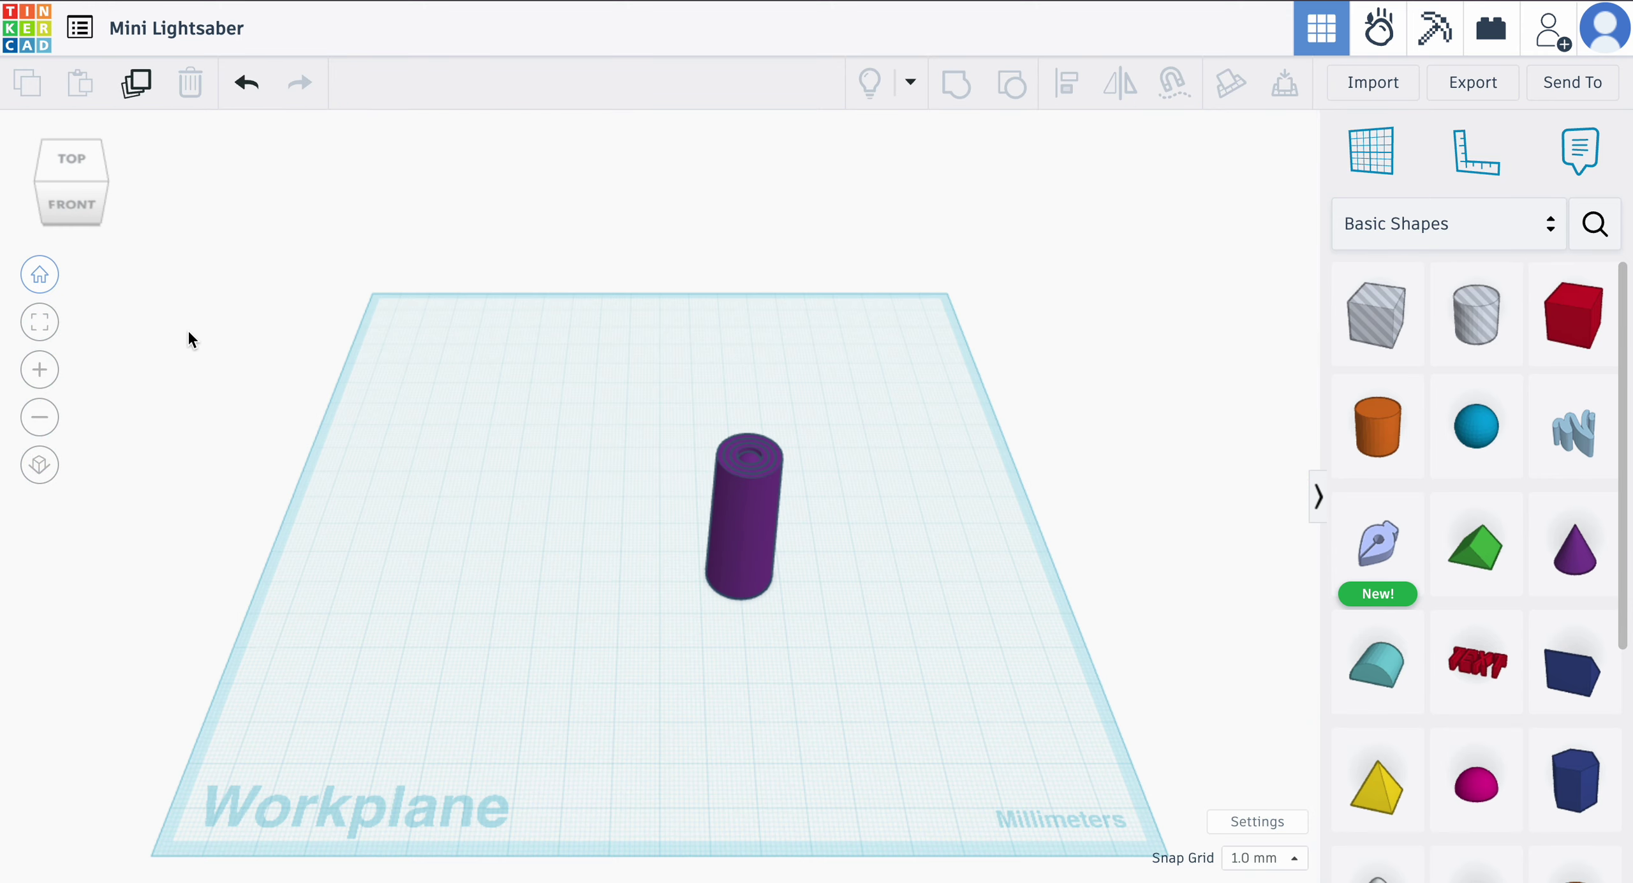
# Move all the nested blade sections together to the back left corner of the workplane
pyautogui.hotkey('ctrl', 'a')
pyautogui.moveTo(747, 510); pyautogui.dragTo(474, 350)
pyautogui.click(406, 578)
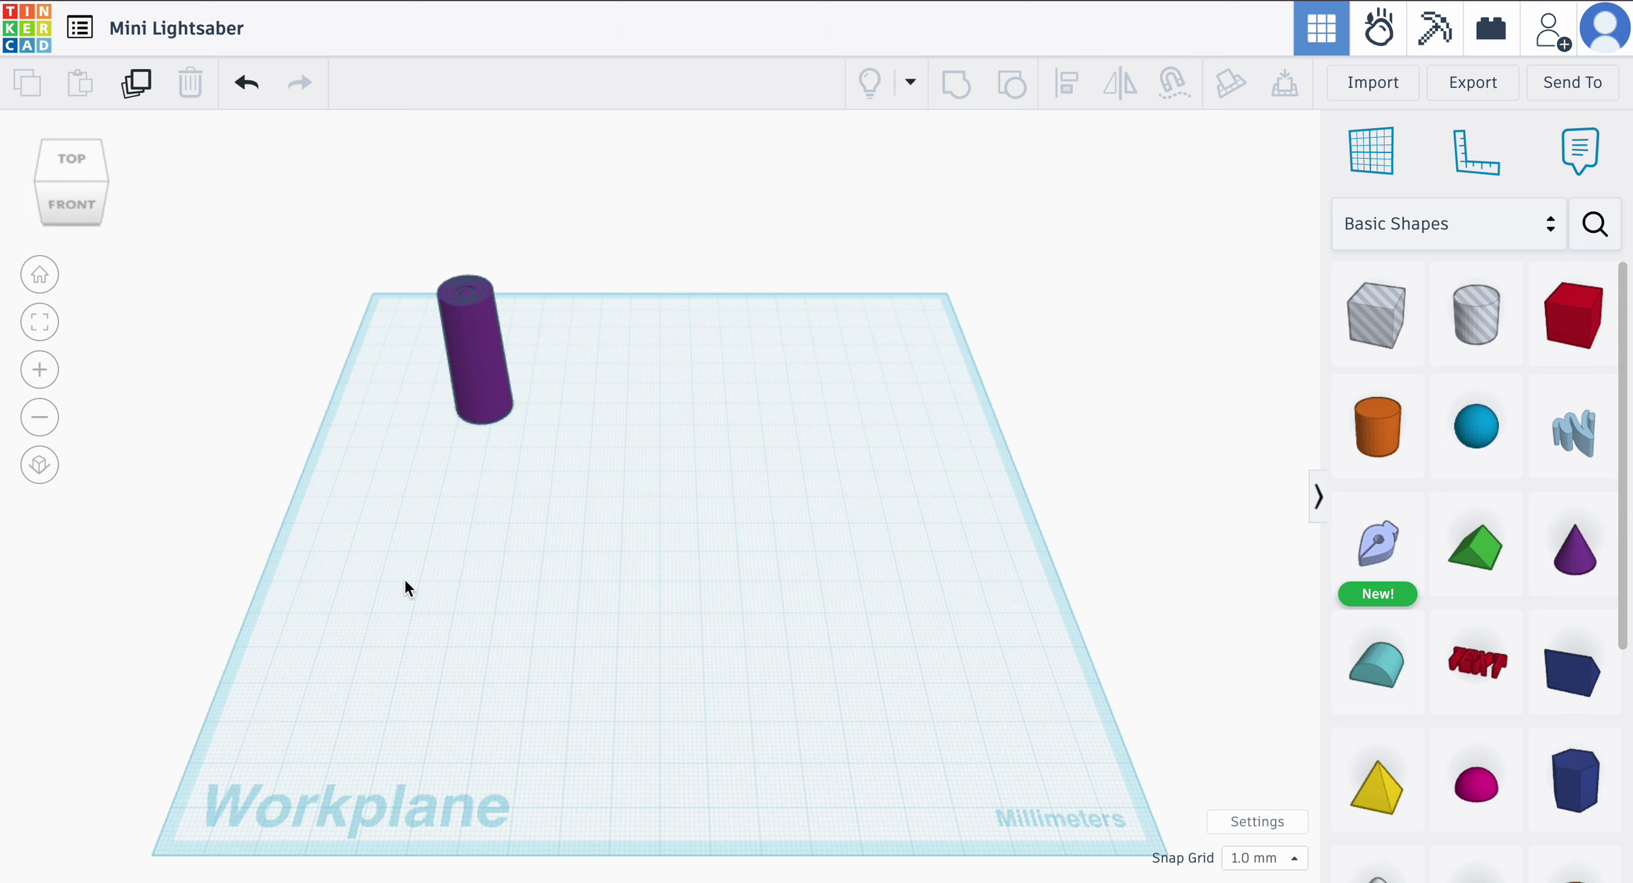
# Place a cylinder near the middle of the workplane, set its width to 19 mm and open its depth for editing
pyautogui.moveTo(1377, 426); pyautogui.dragTo(730, 515)
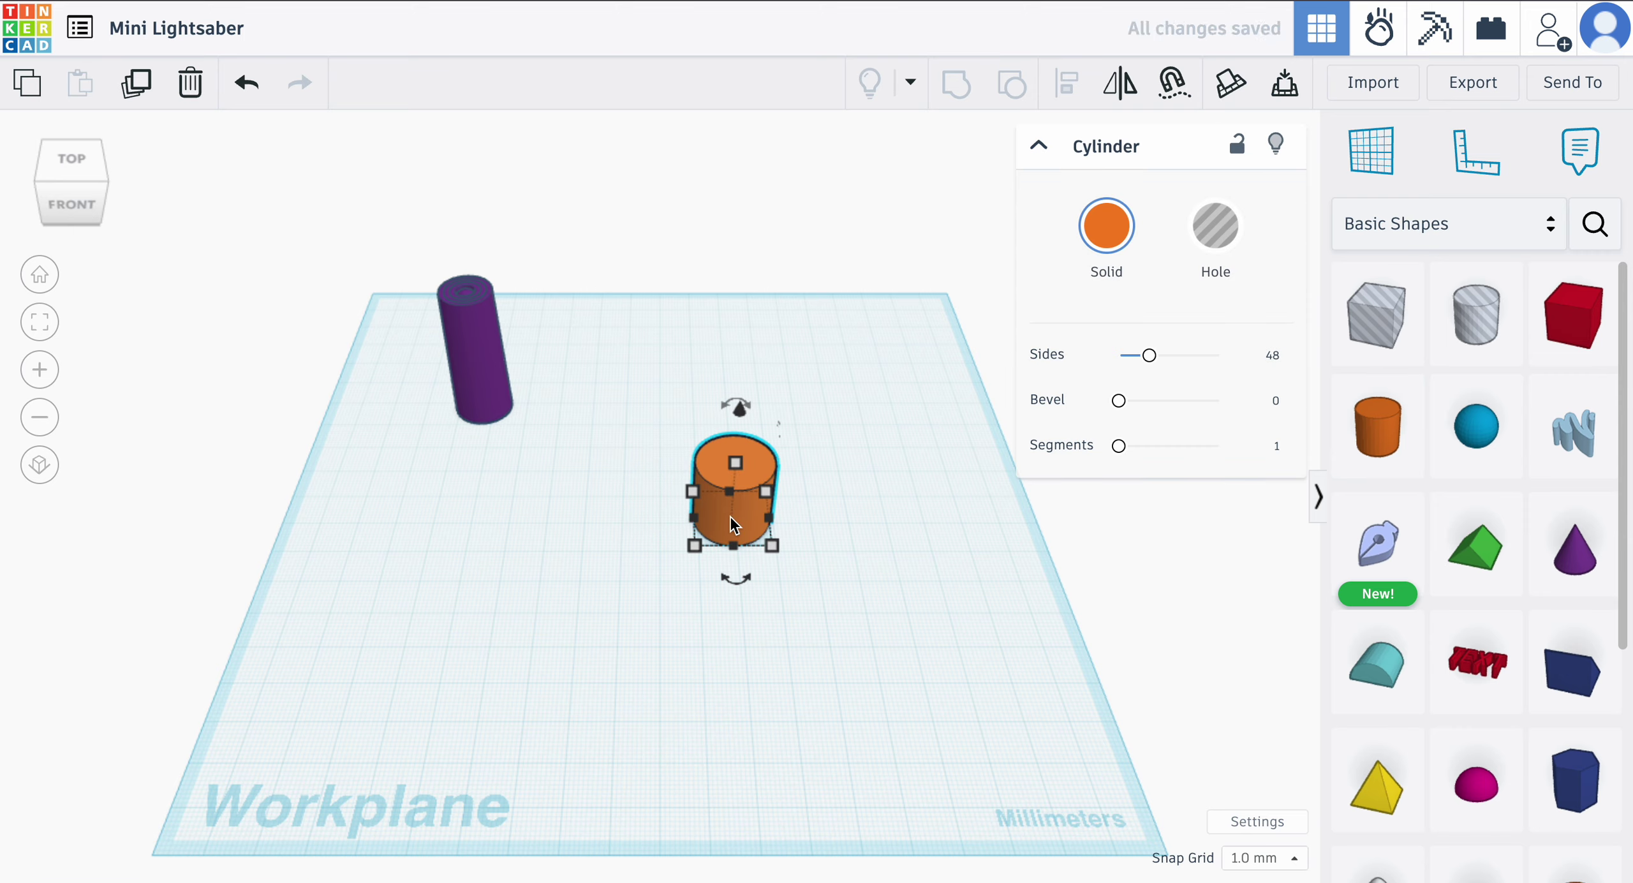
pyautogui.moveTo(773, 545)
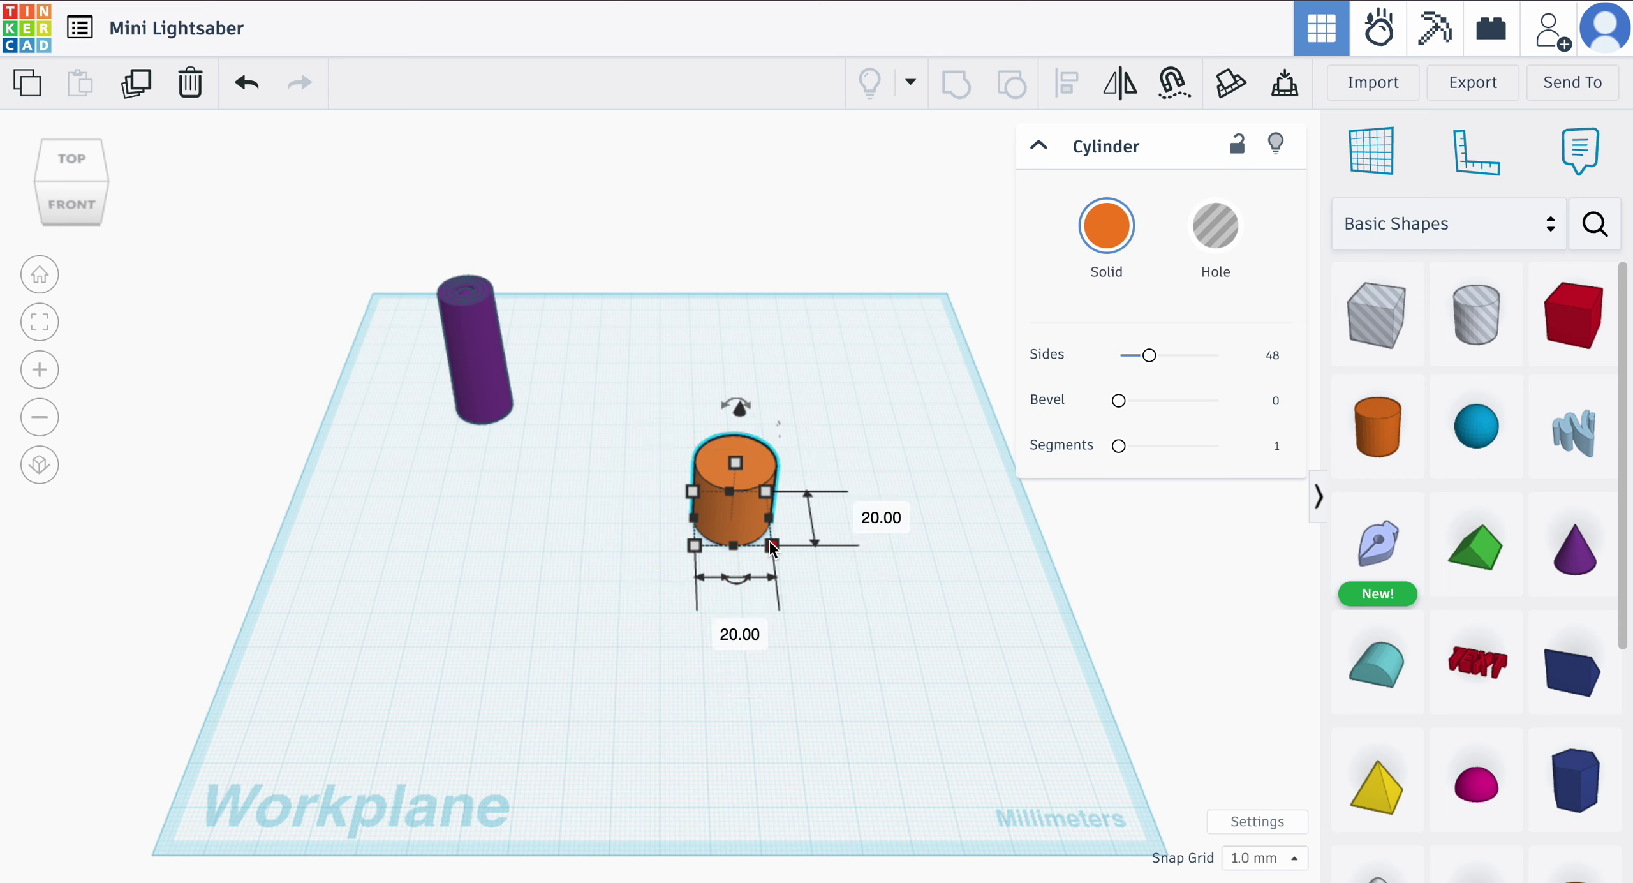
pyautogui.click(728, 634)
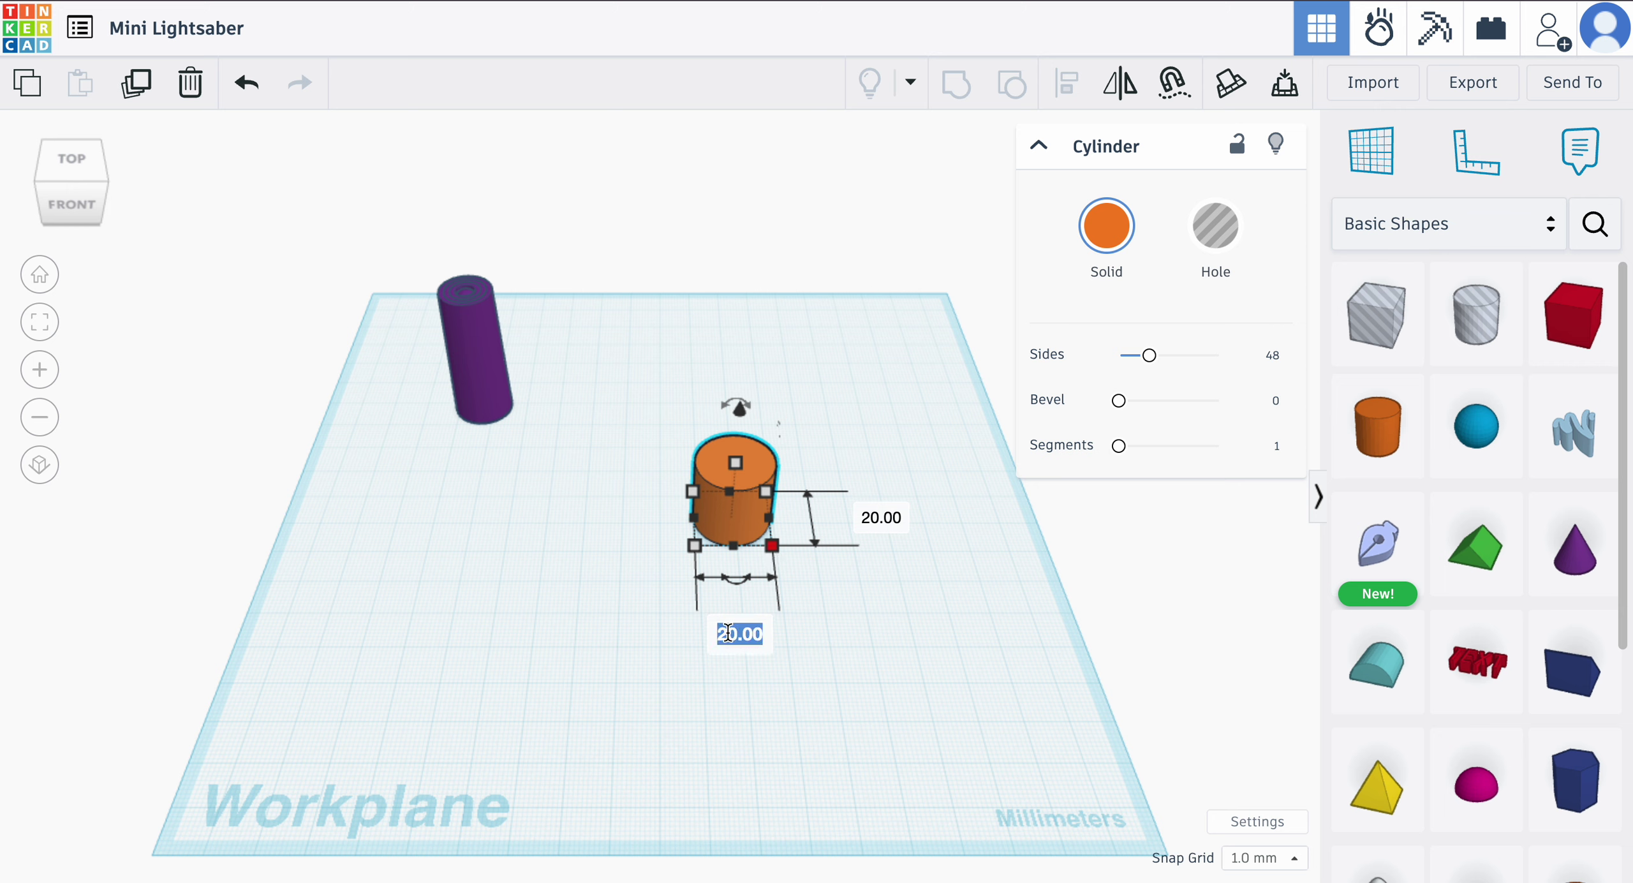
pyautogui.write('19')
pyautogui.click(883, 517)
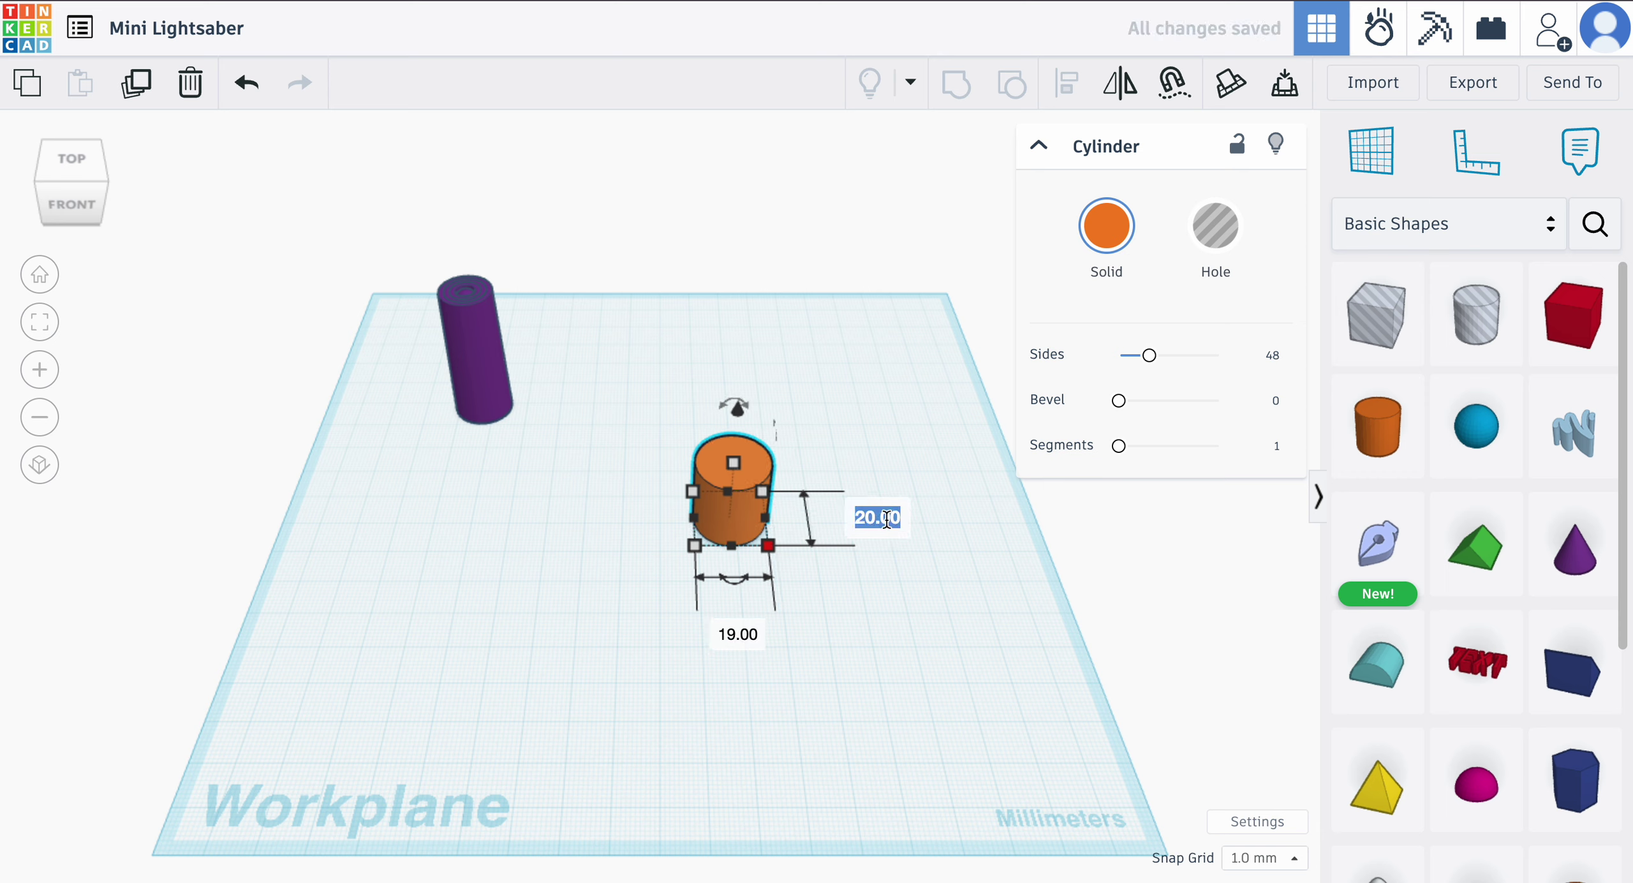
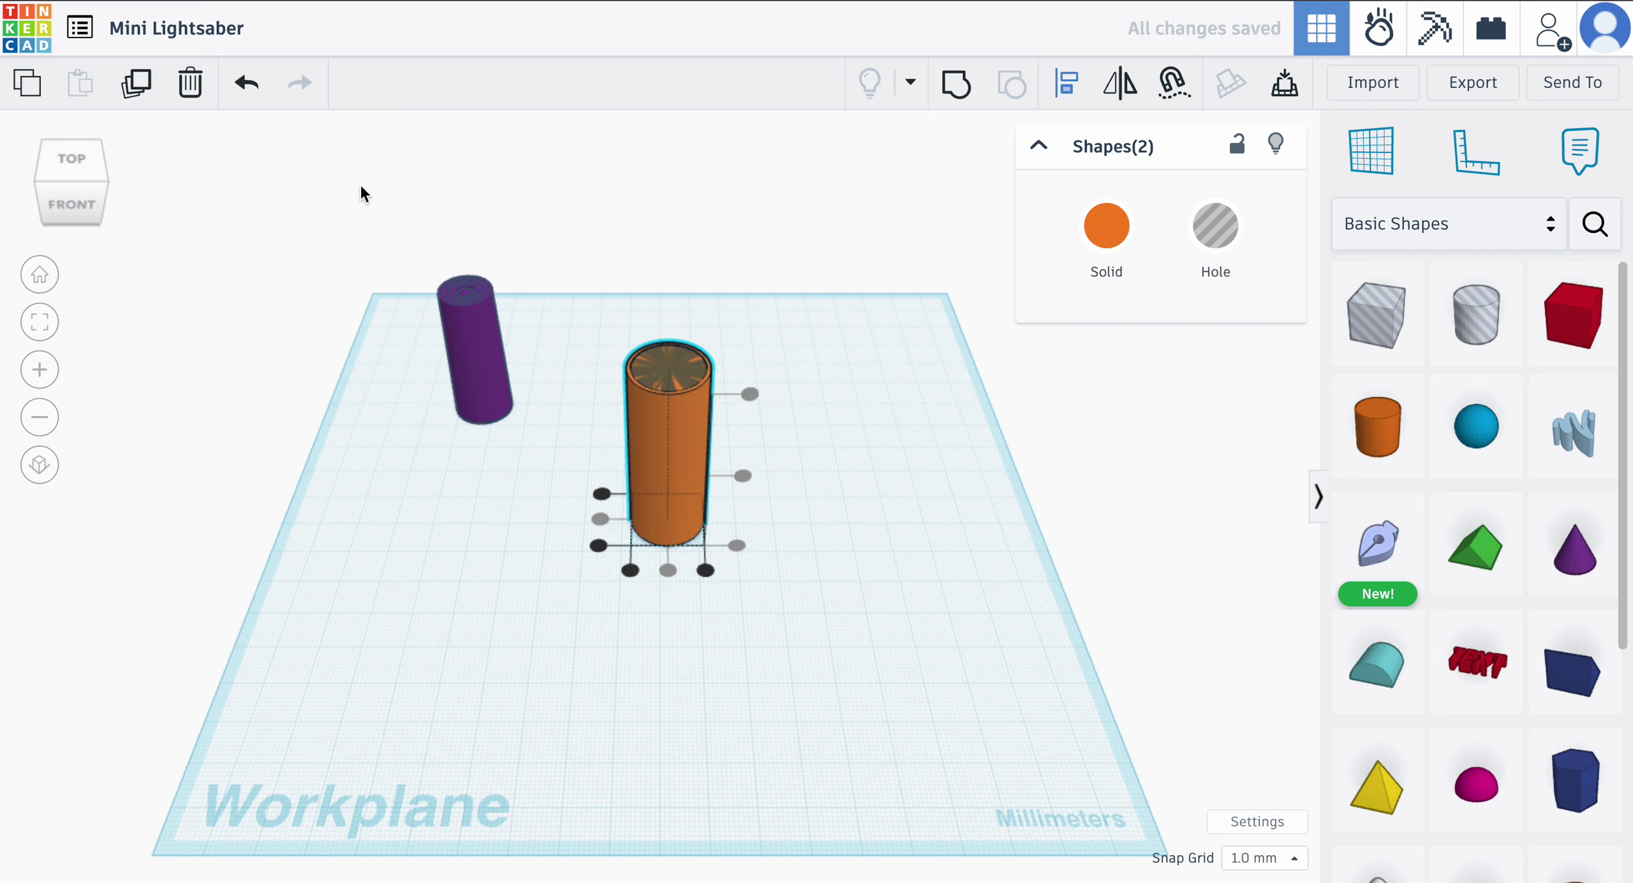
# Undo the last alignment between the orange cylinder and the hole shape inside it
pyautogui.click(245, 83)
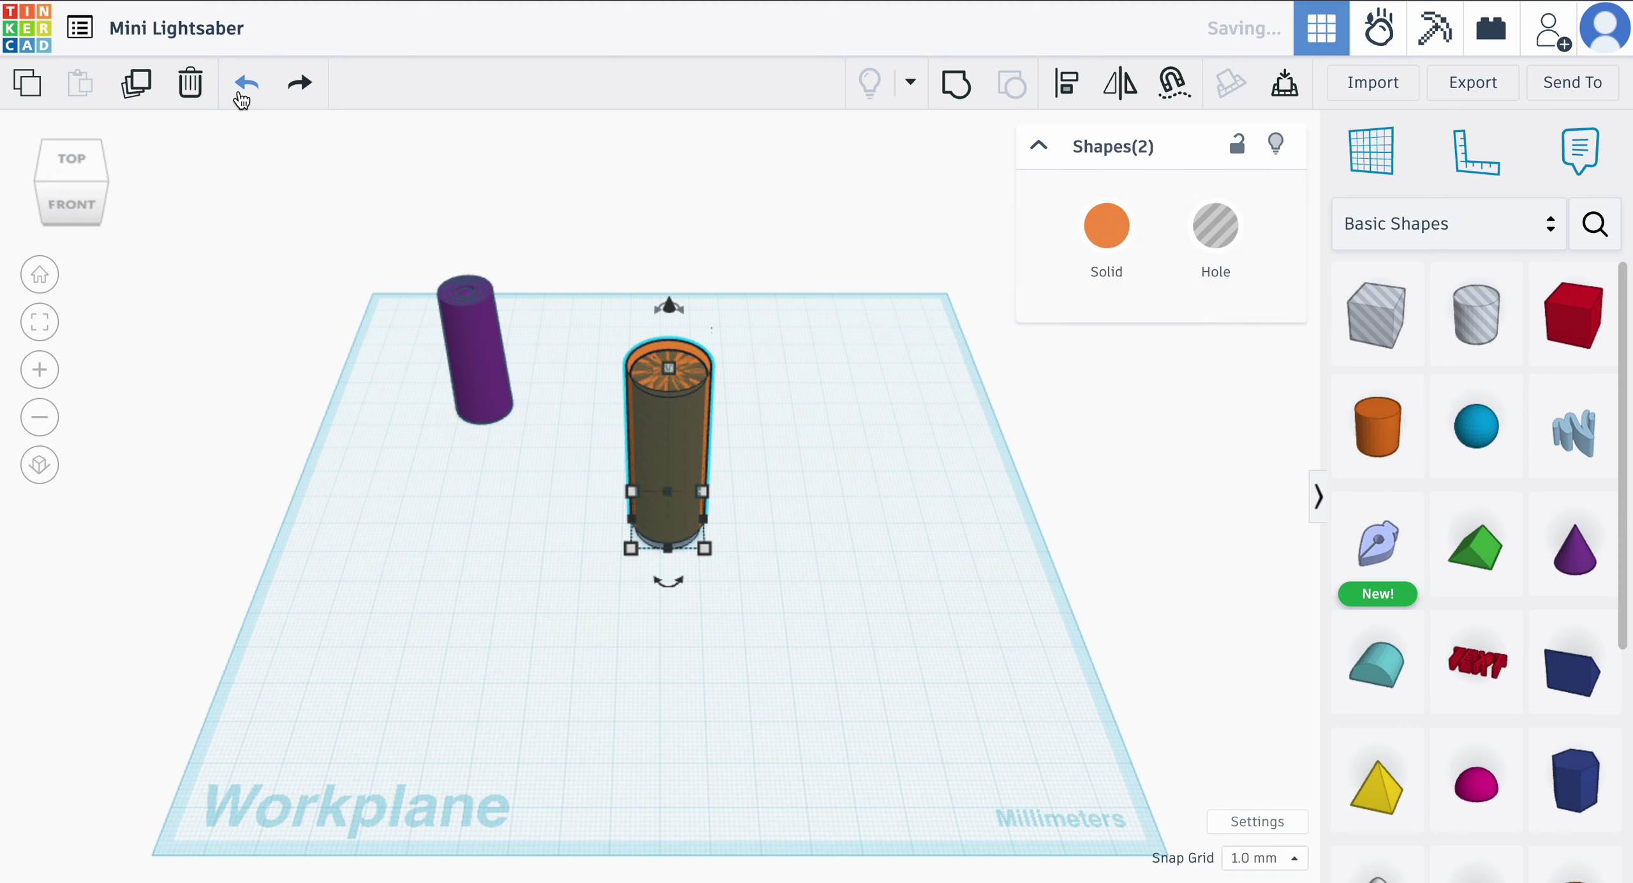
# Set the height of the hole cylinder beside the orange cylinder to 40 mm
pyautogui.click(637, 790)
pyautogui.click(606, 472)
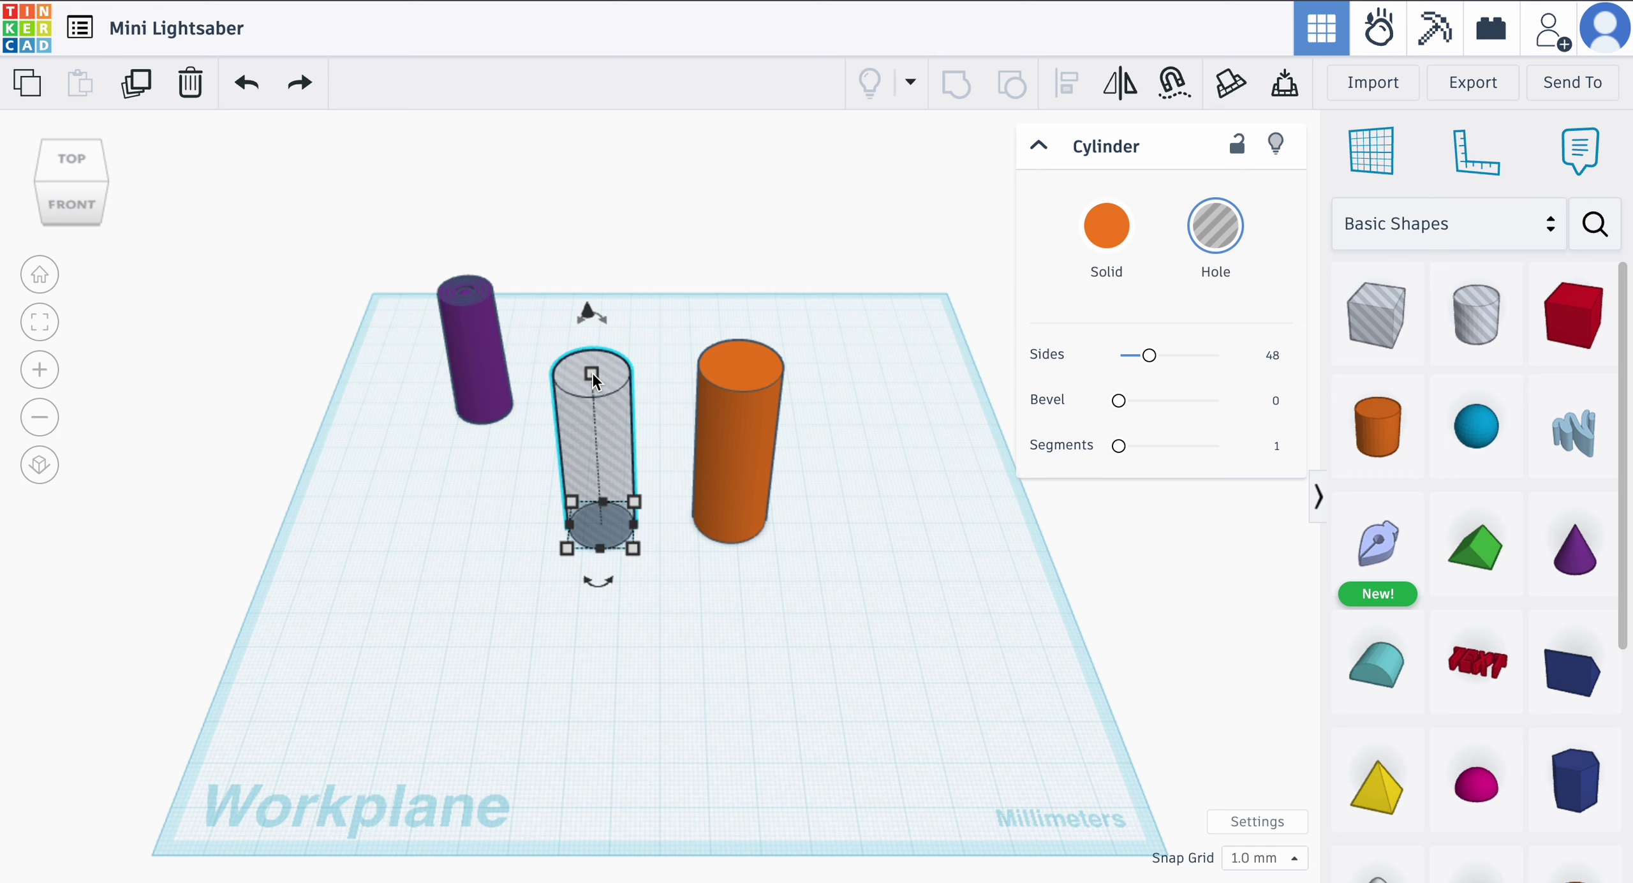
pyautogui.moveTo(591, 373)
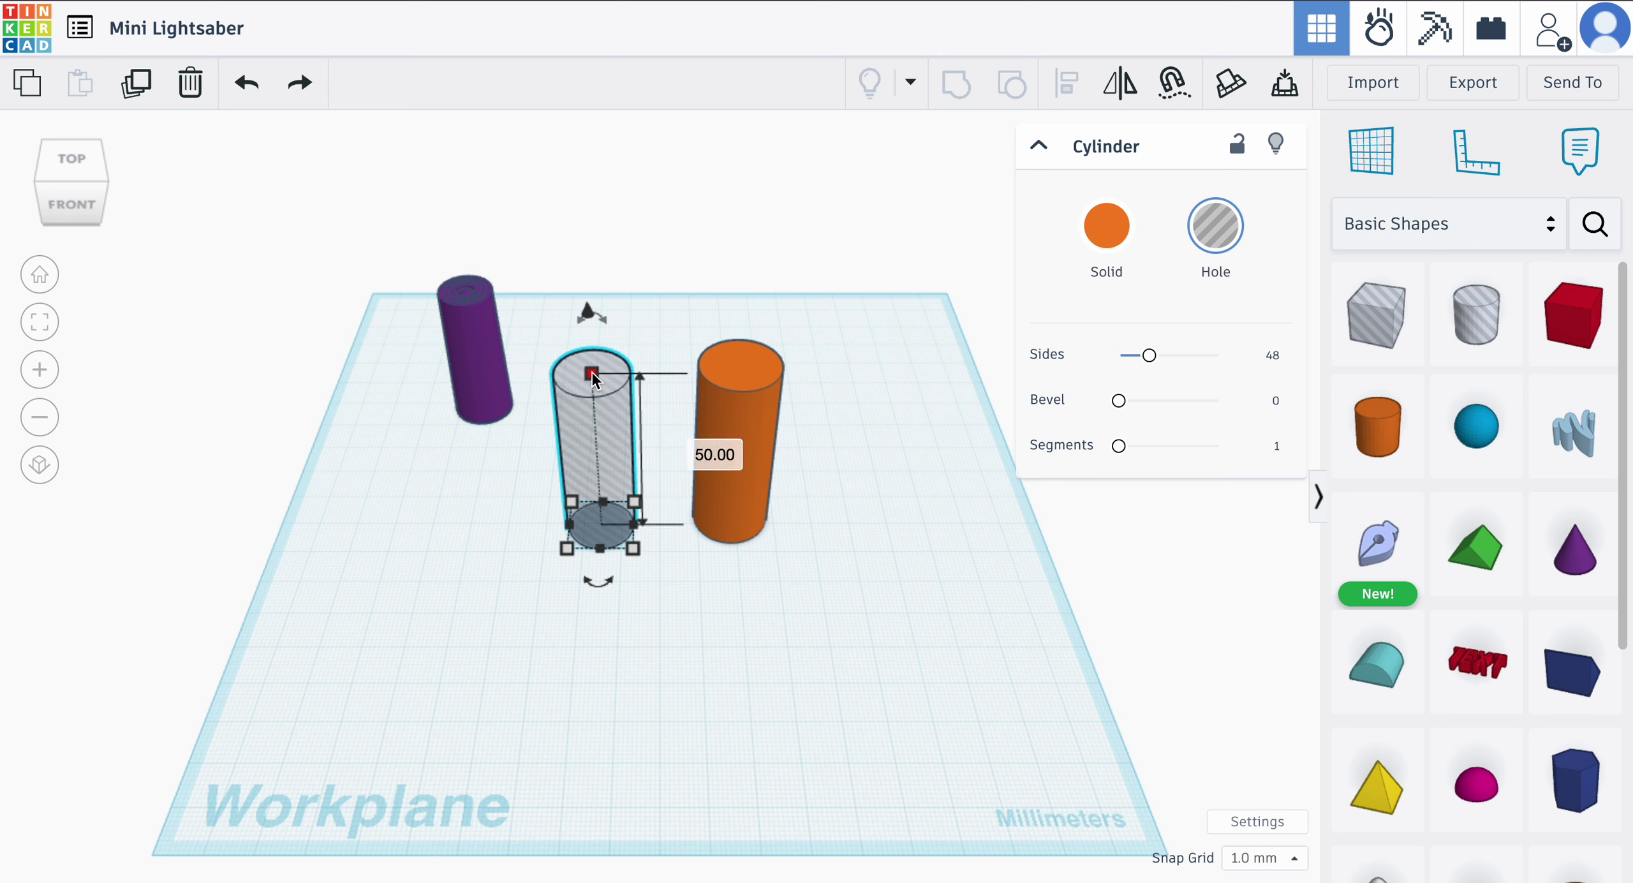
pyautogui.click(718, 458)
pyautogui.write('40')
pyautogui.press('Return')
pyautogui.click(468, 367)
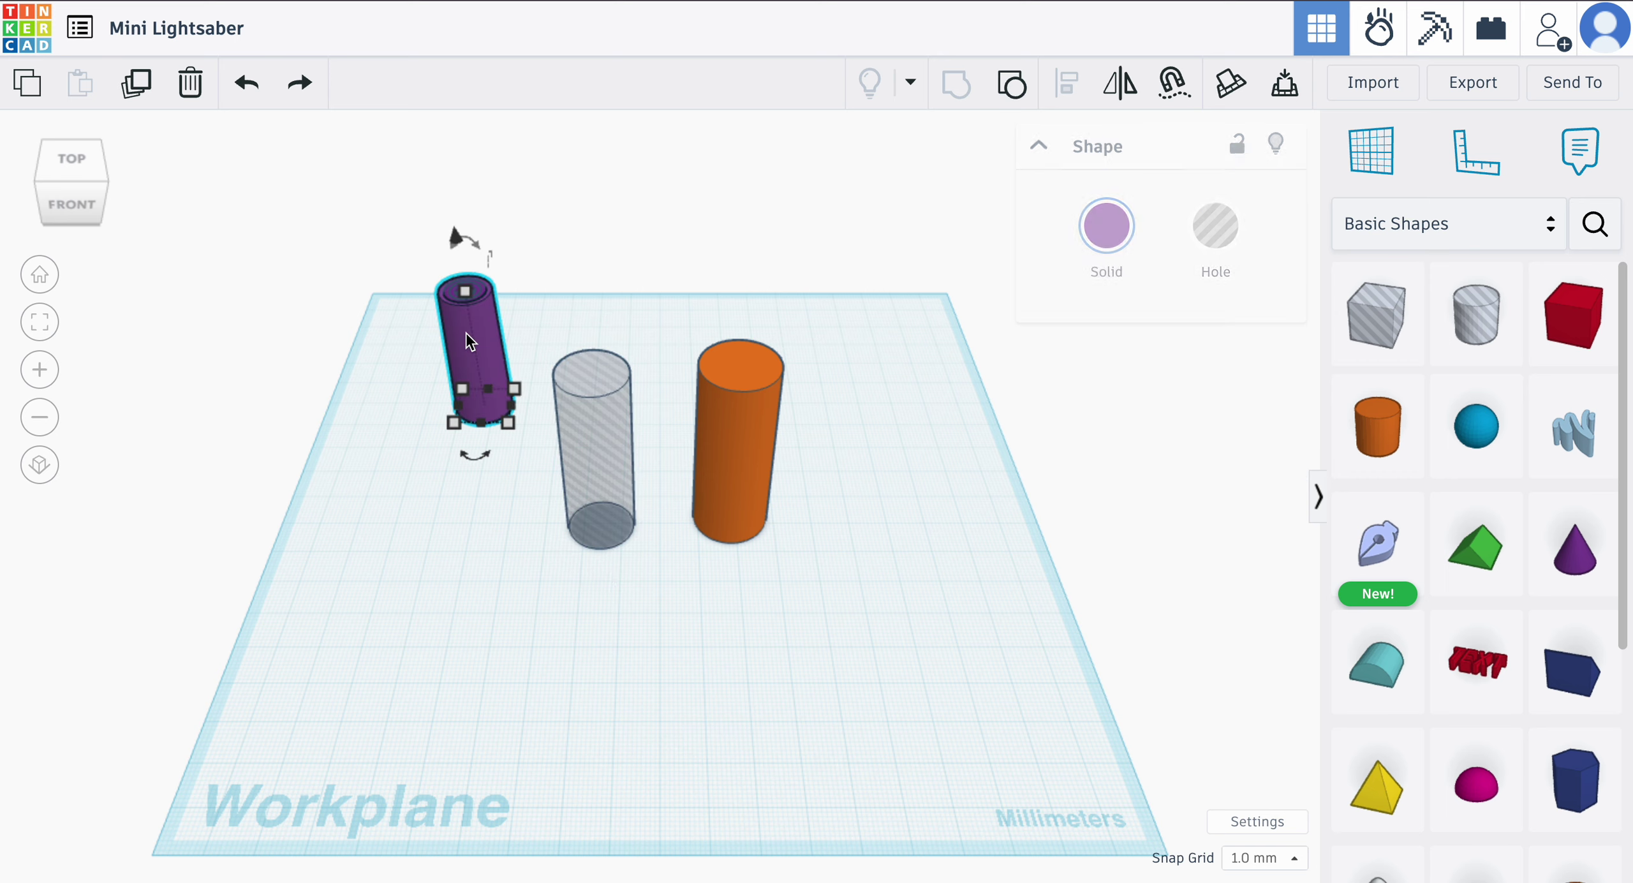
pyautogui.click(606, 431)
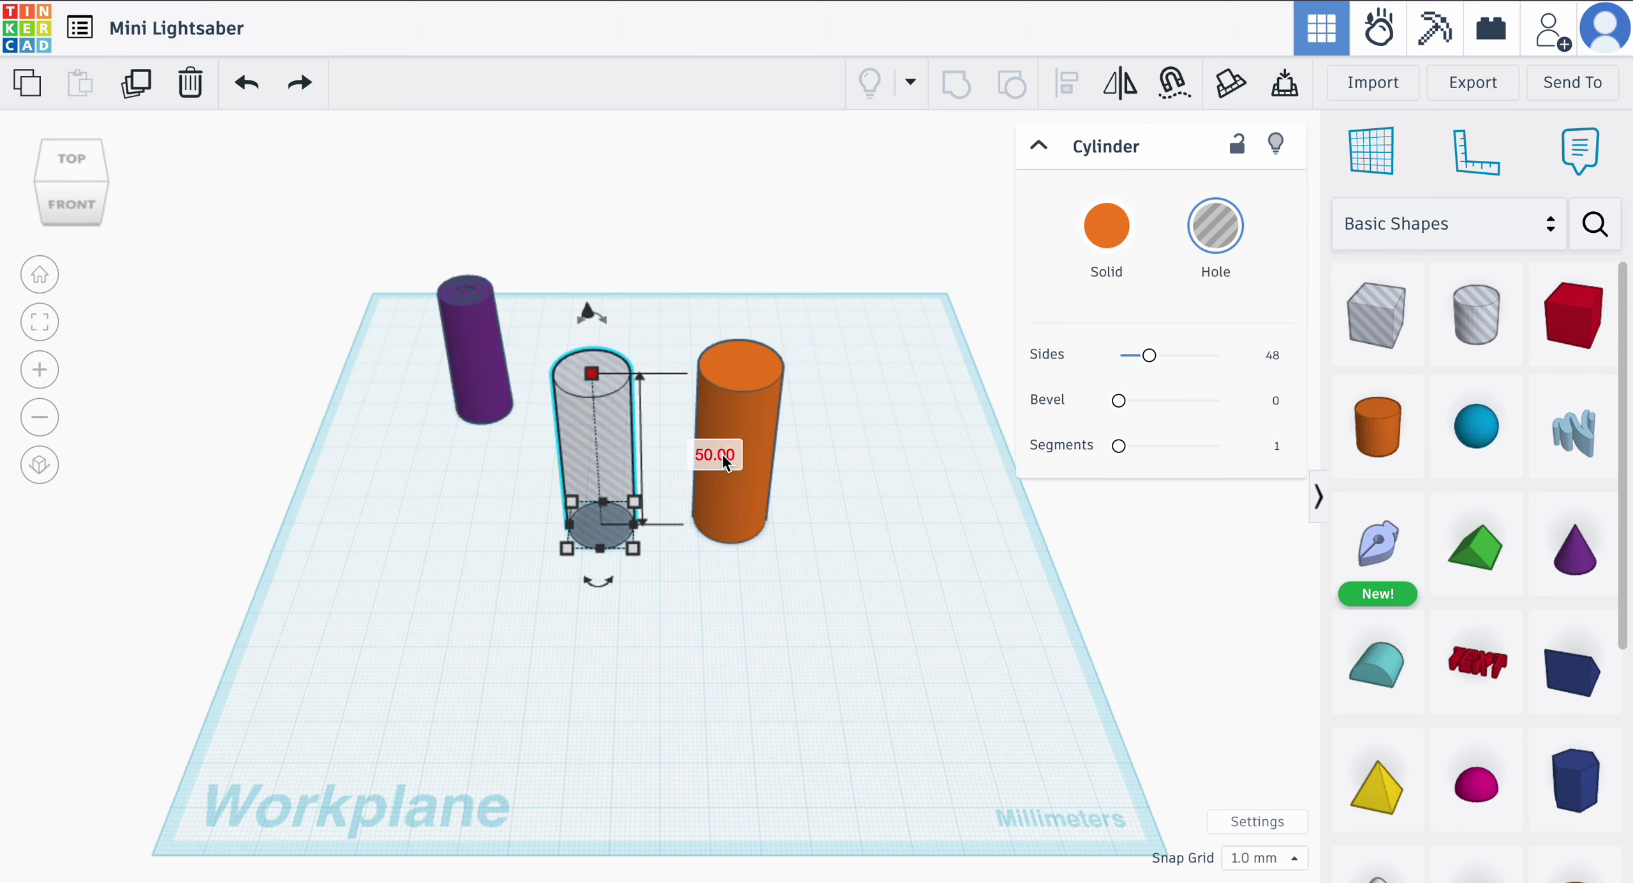
pyautogui.write('40')
pyautogui.press('Return')
# Center the hole cylinder on the orange cylinder in both horizontal directions and align their tops
pyautogui.click(785, 643)
pyautogui.moveTo(797, 569); pyautogui.dragTo(576, 490)
pyautogui.click(1067, 83)
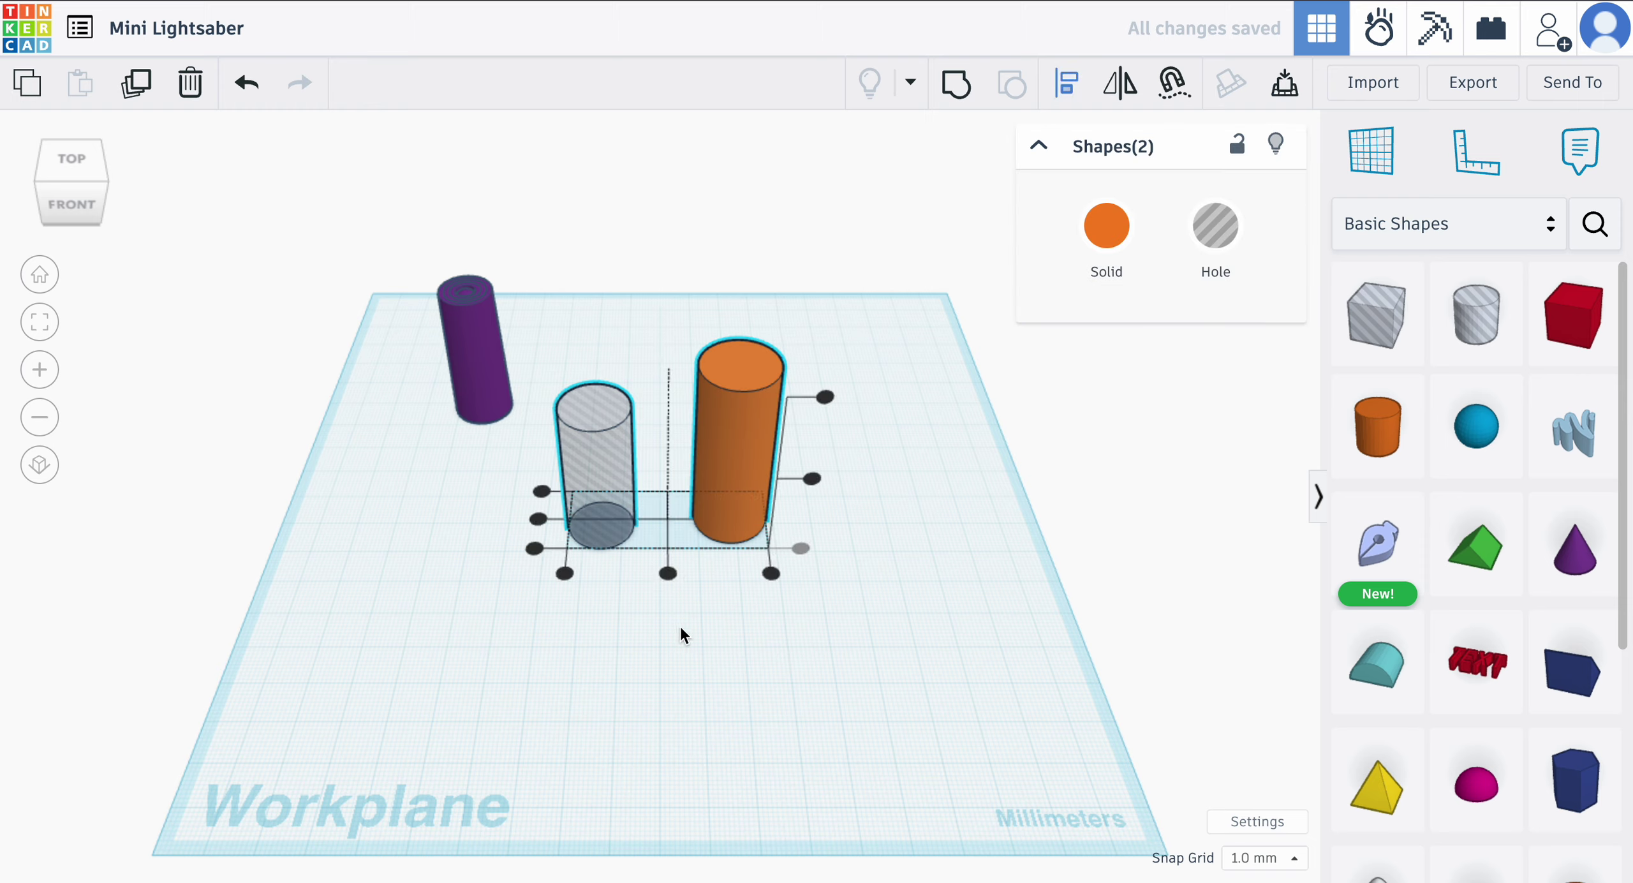
pyautogui.click(667, 572)
pyautogui.click(601, 518)
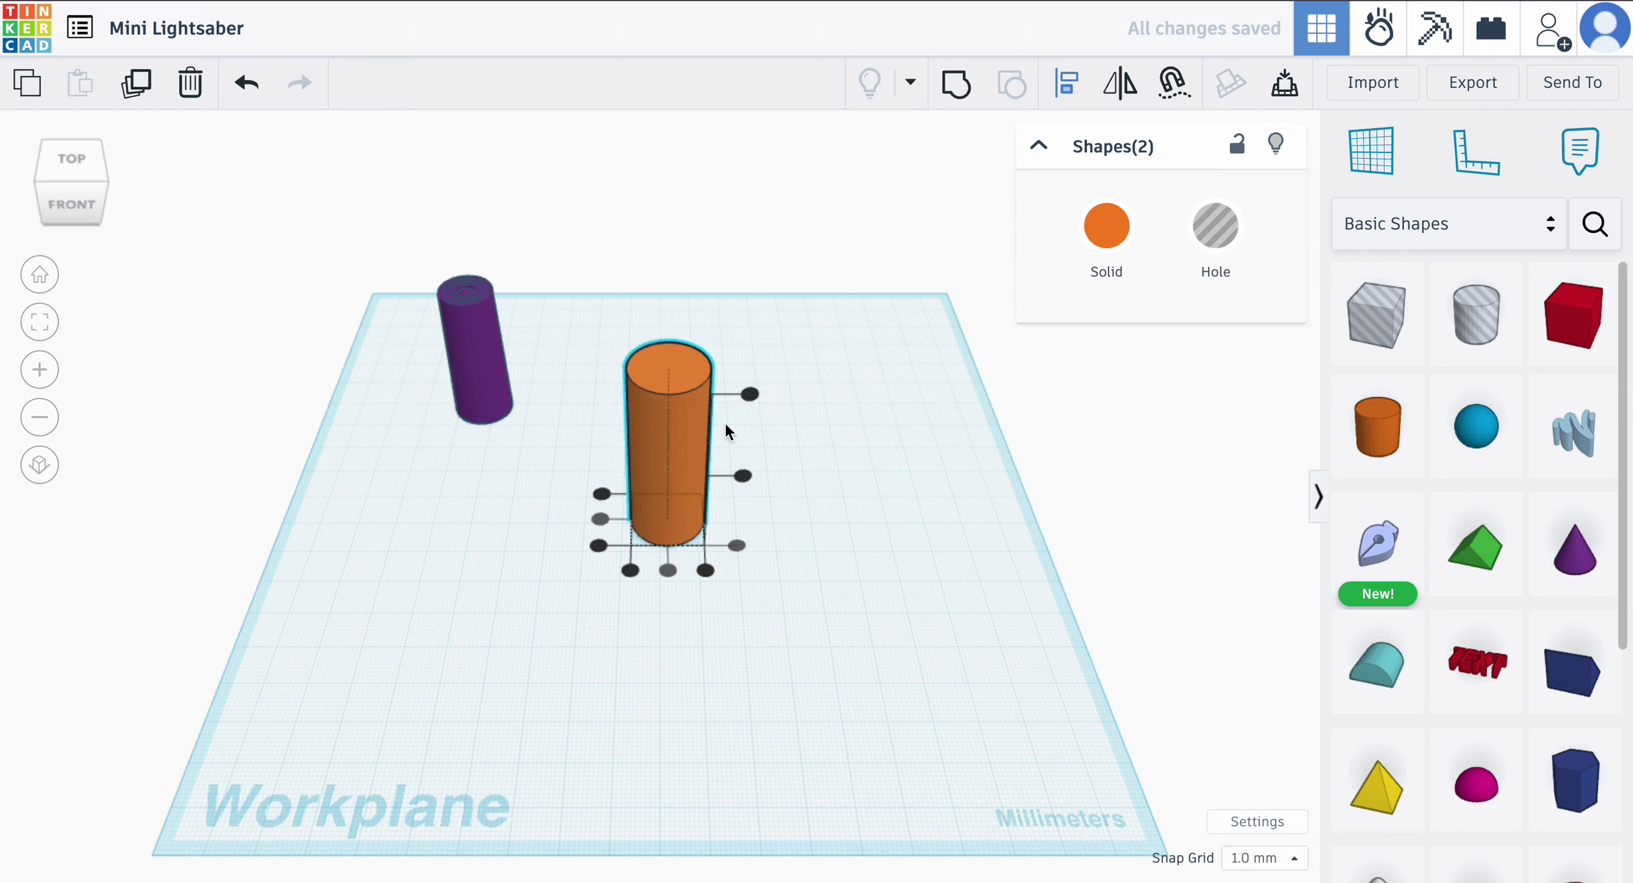
pyautogui.click(750, 393)
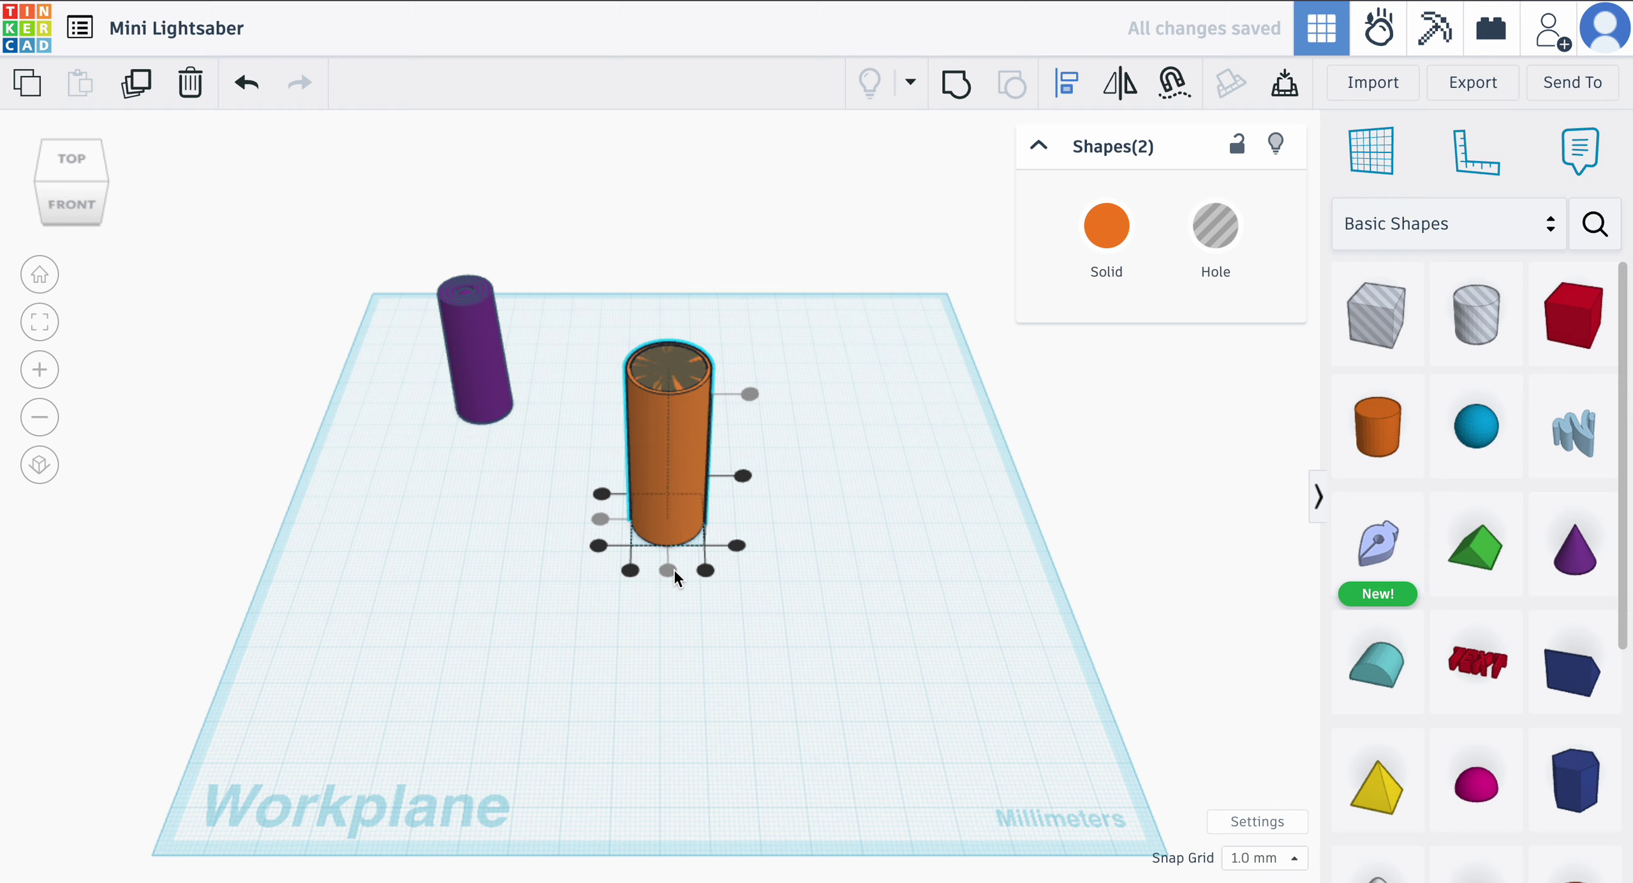
# Group the orange cylinder with the hole to make a hollow handle with a closed base
pyautogui.click(955, 83)
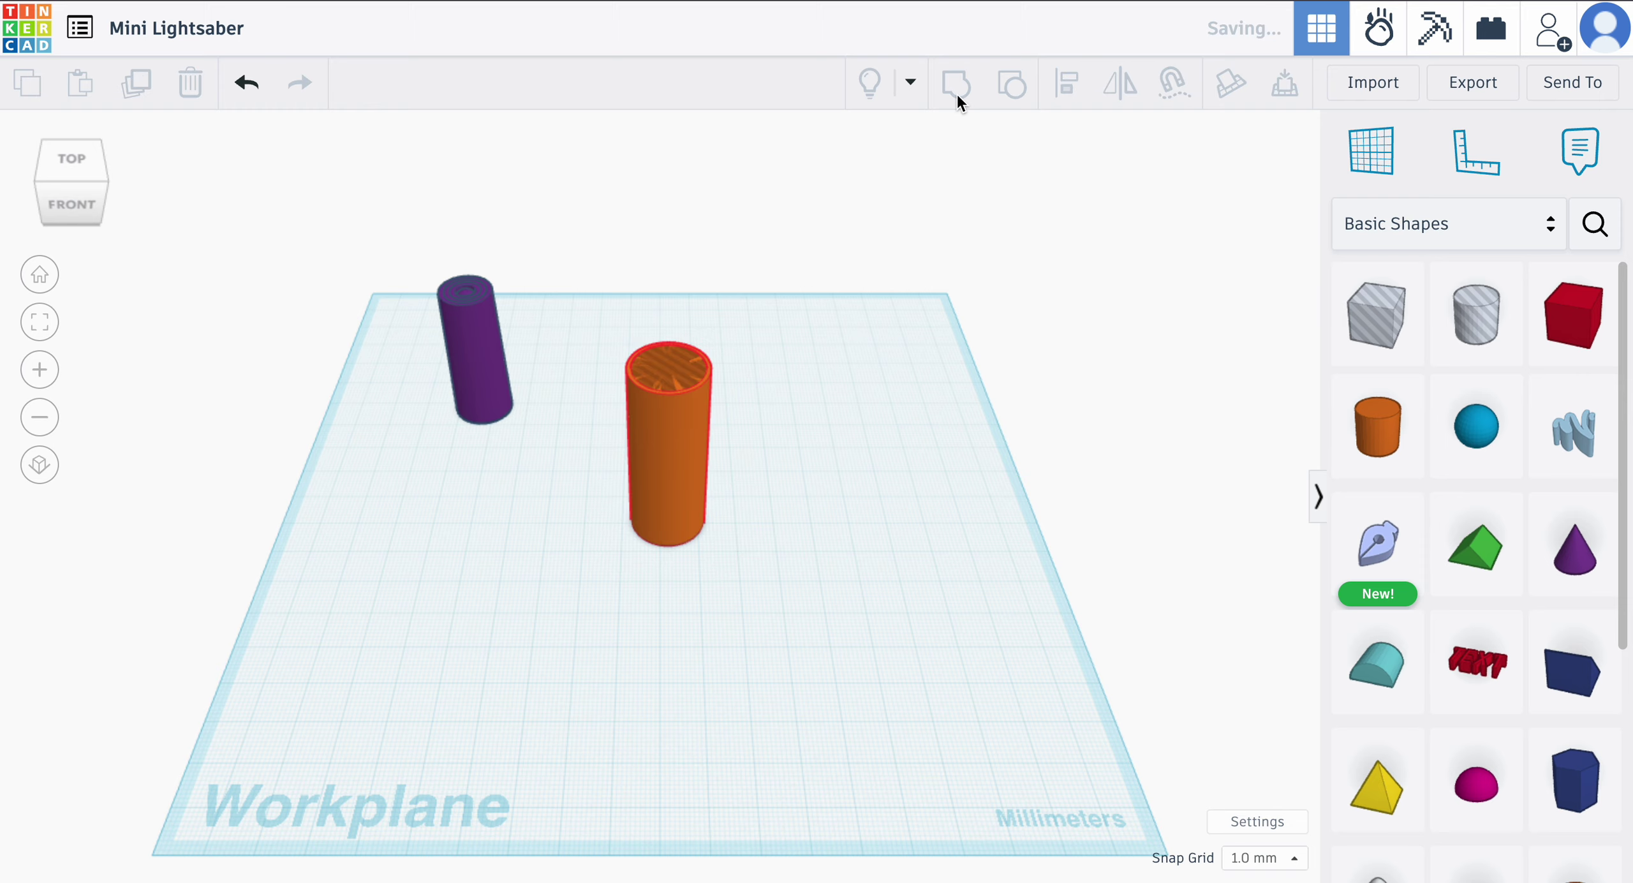
pyautogui.click(791, 495)
pyautogui.moveTo(791, 494); pyautogui.dragTo(787, 540, button='right')
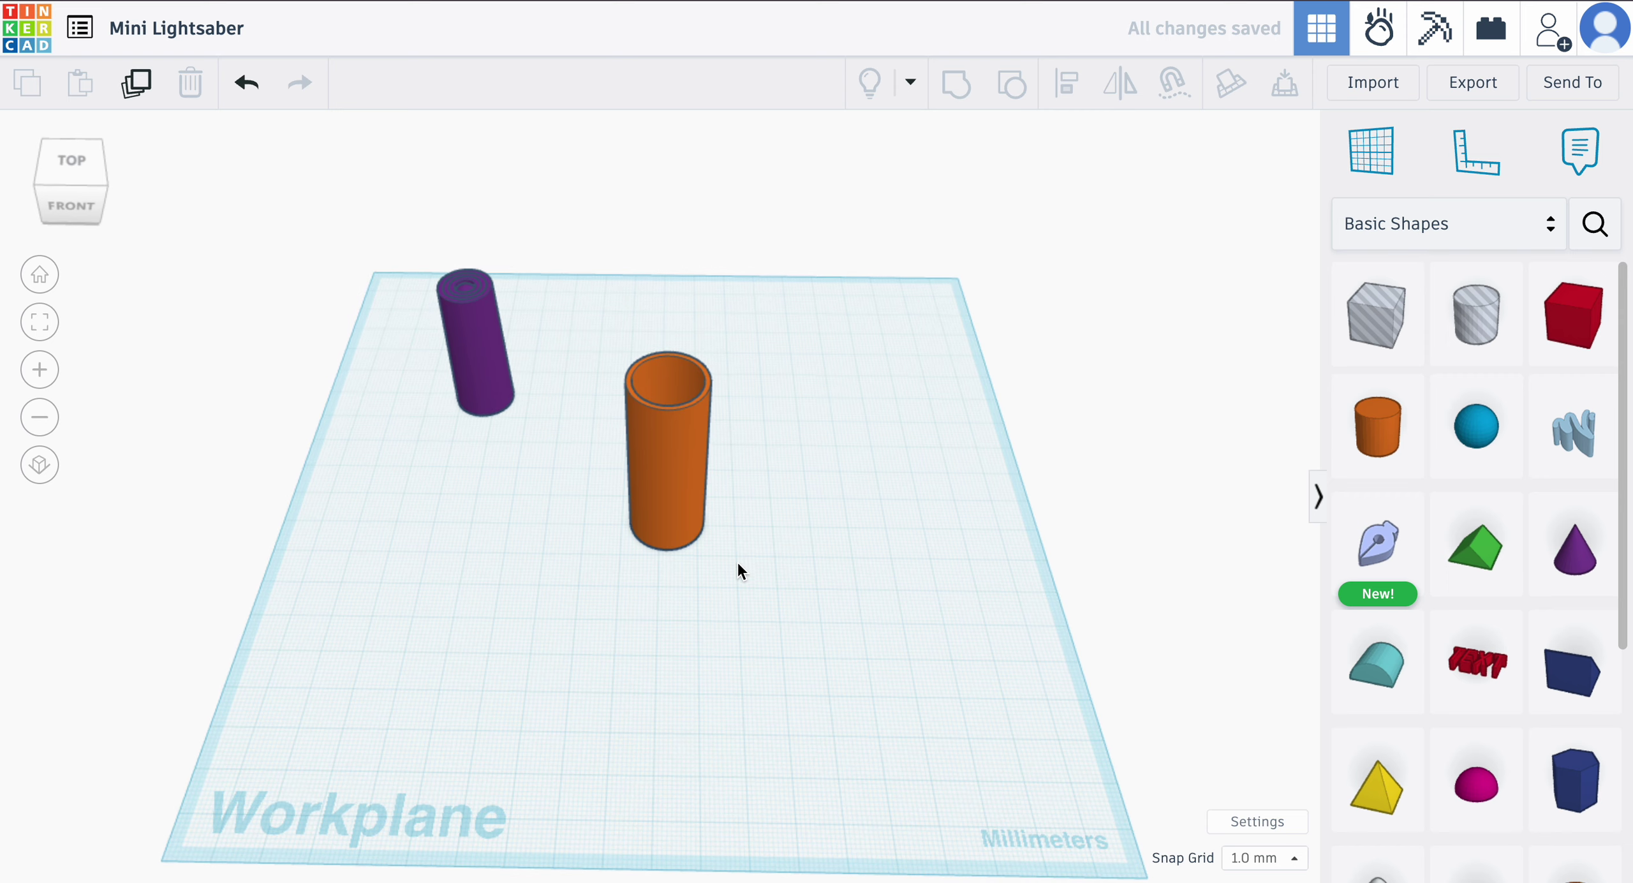
# Center the handle and all nested blade sections on each other, align their tops, and examine the clearance between them
pyautogui.moveTo(739, 568); pyautogui.dragTo(427, 278)
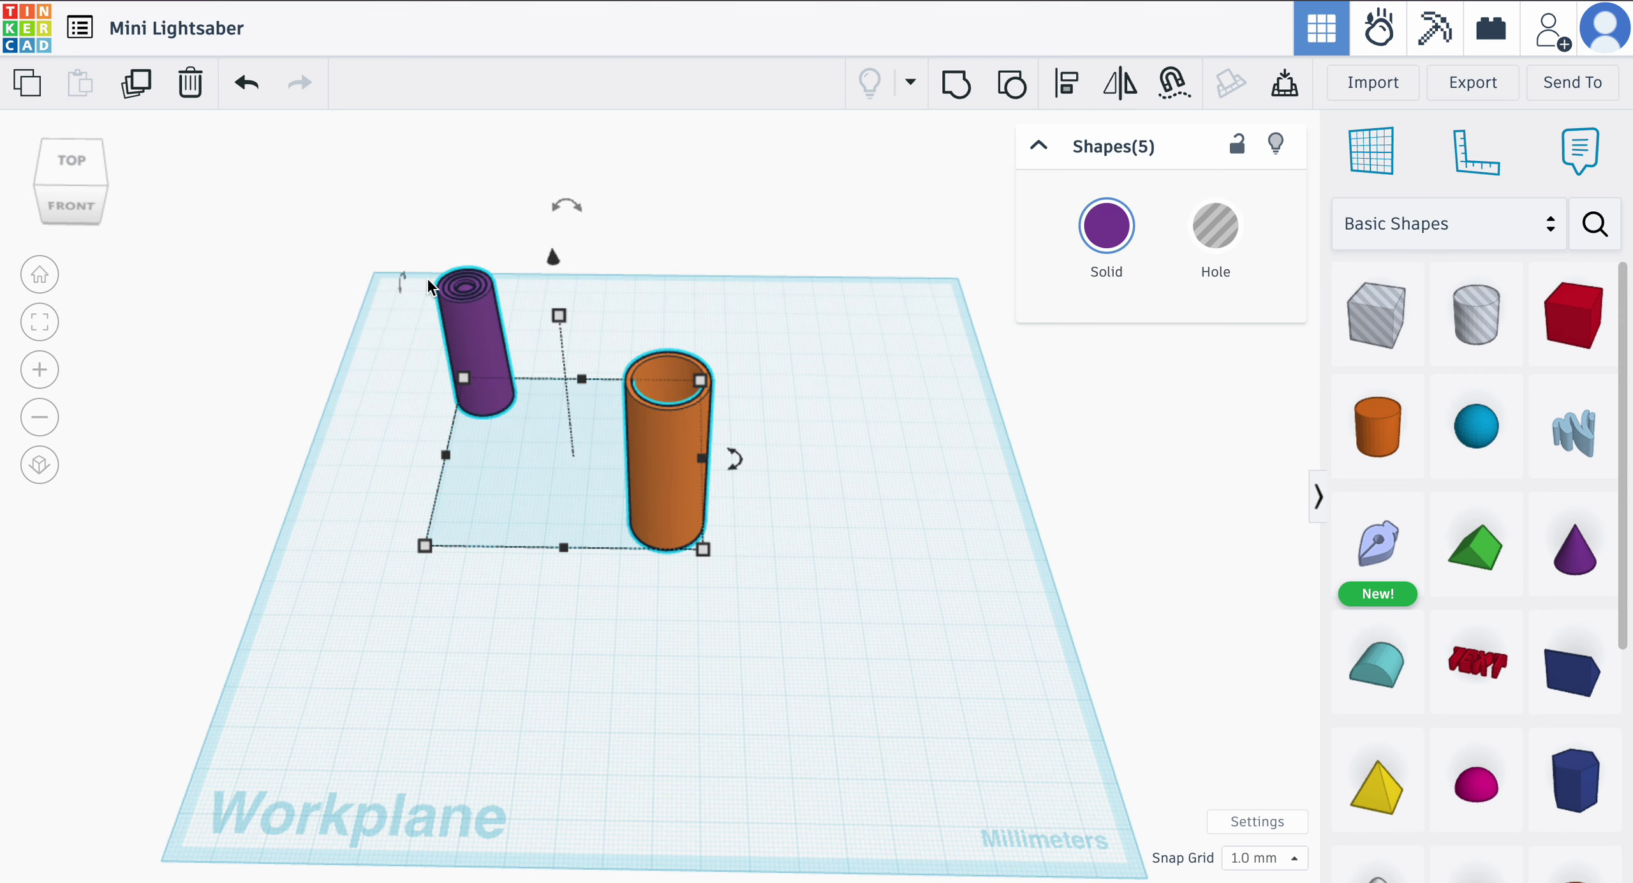
pyautogui.click(1067, 85)
pyautogui.click(560, 574)
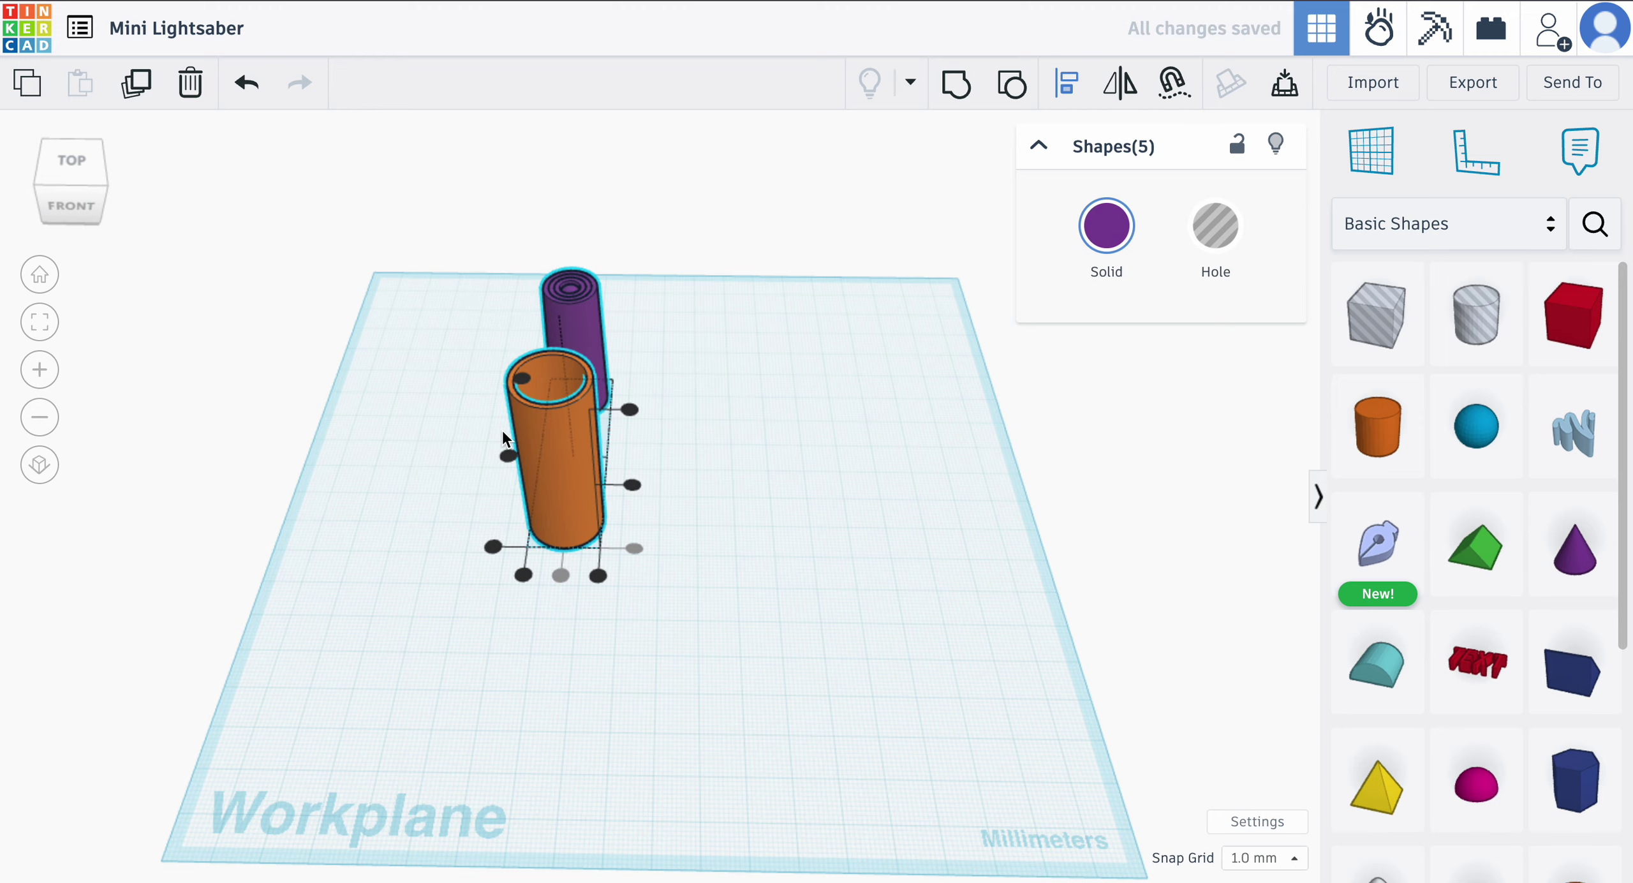
pyautogui.click(508, 454)
pyautogui.click(633, 342)
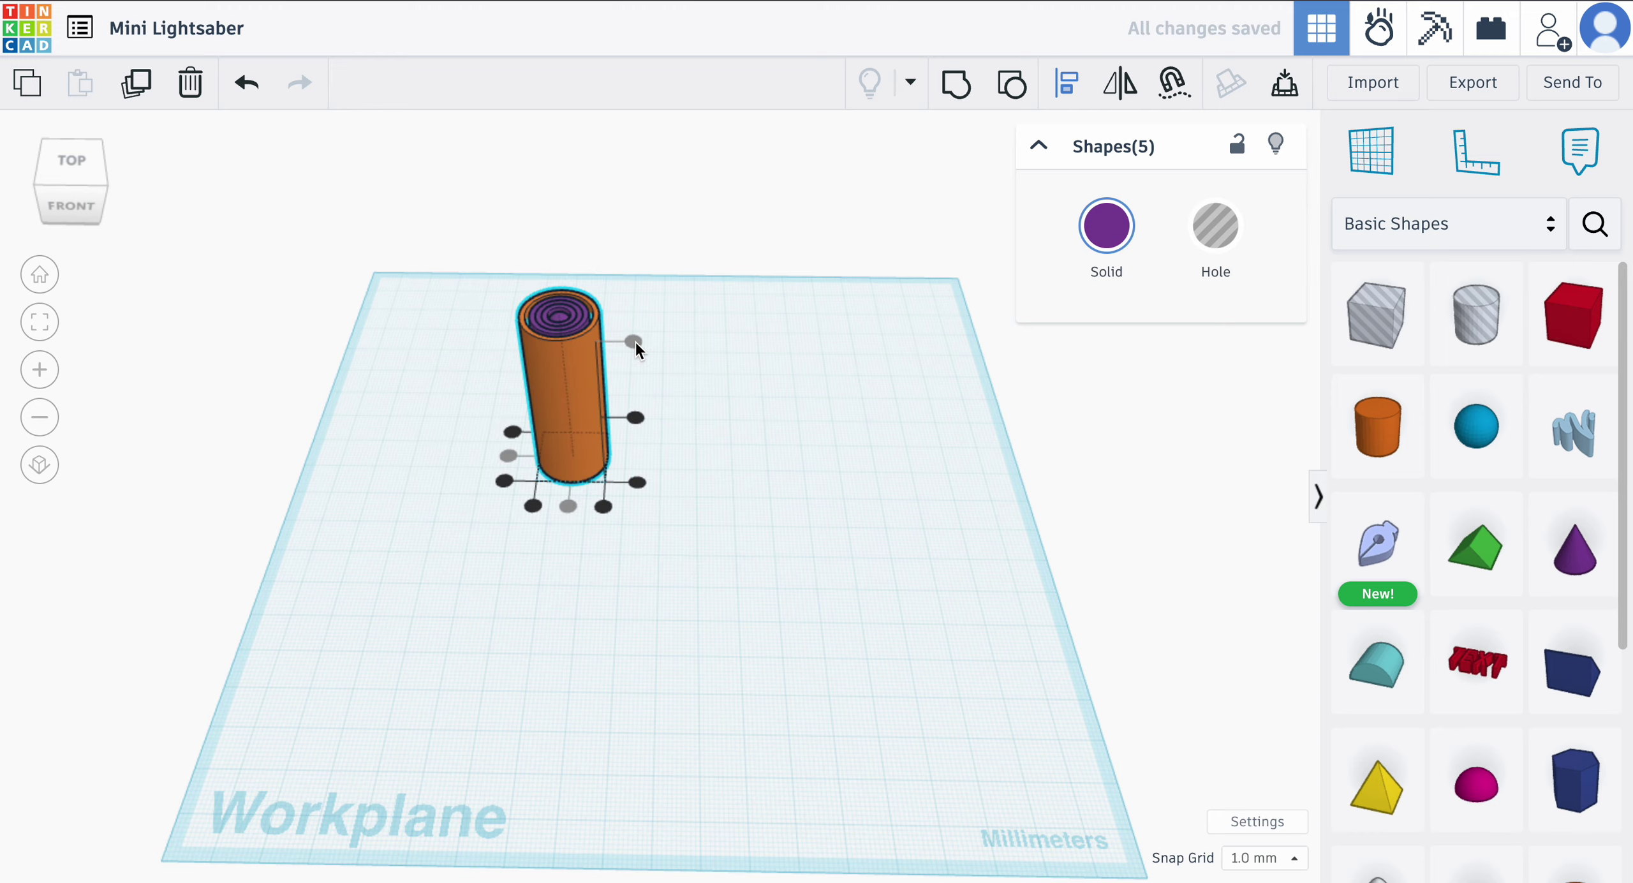
pyautogui.click(690, 382)
pyautogui.scroll(5, 544, 296)
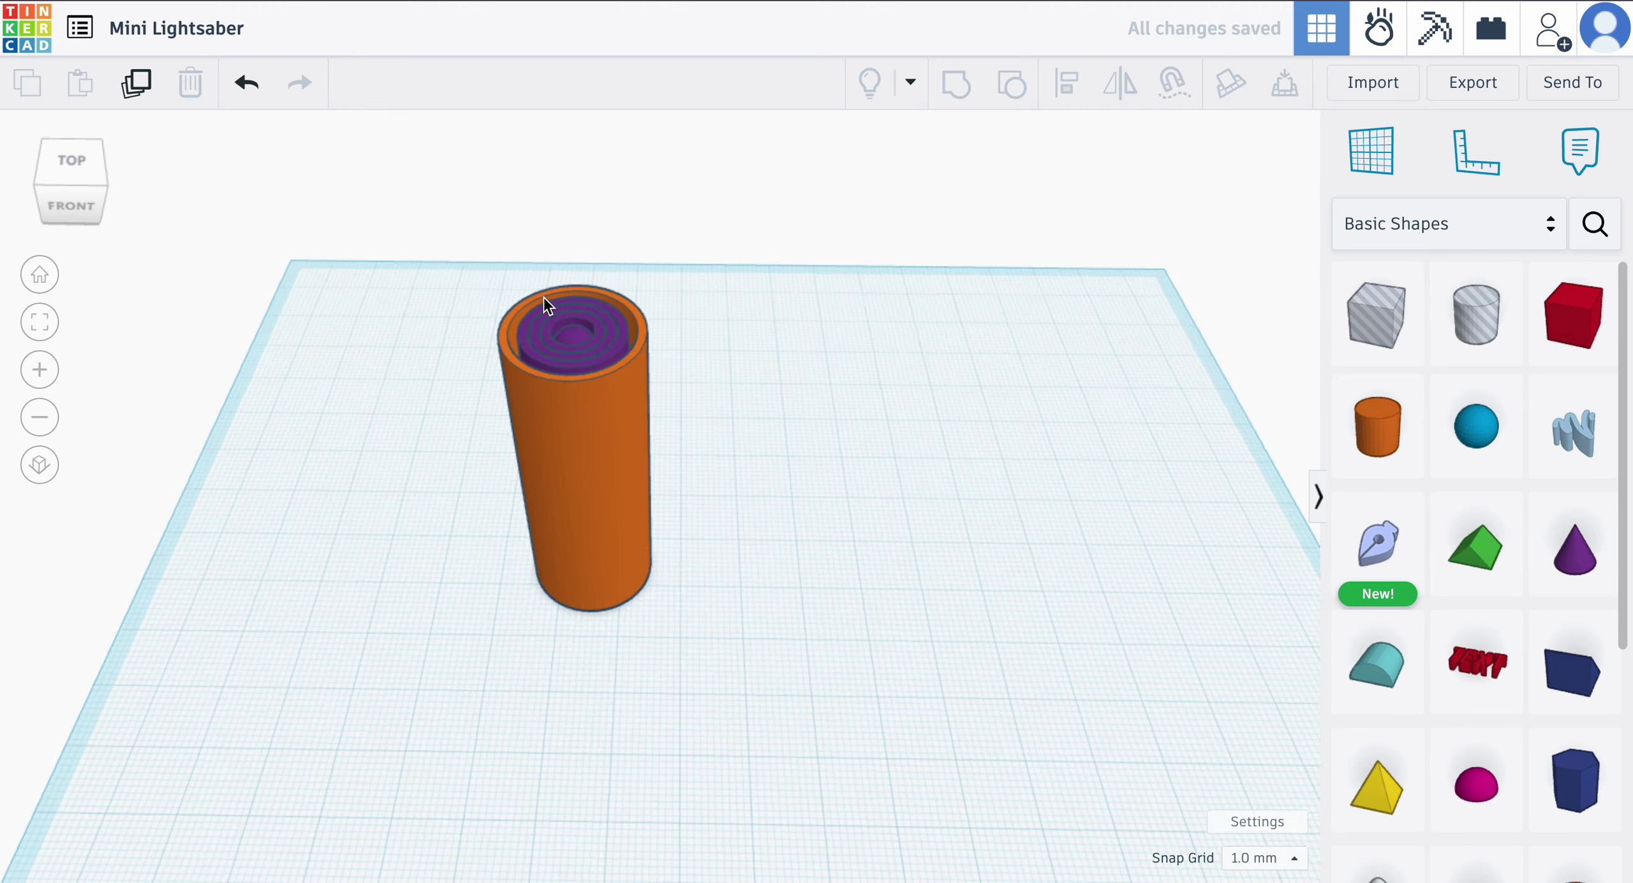
pyautogui.moveTo(543, 296); pyautogui.dragTo(533, 365, button='right')
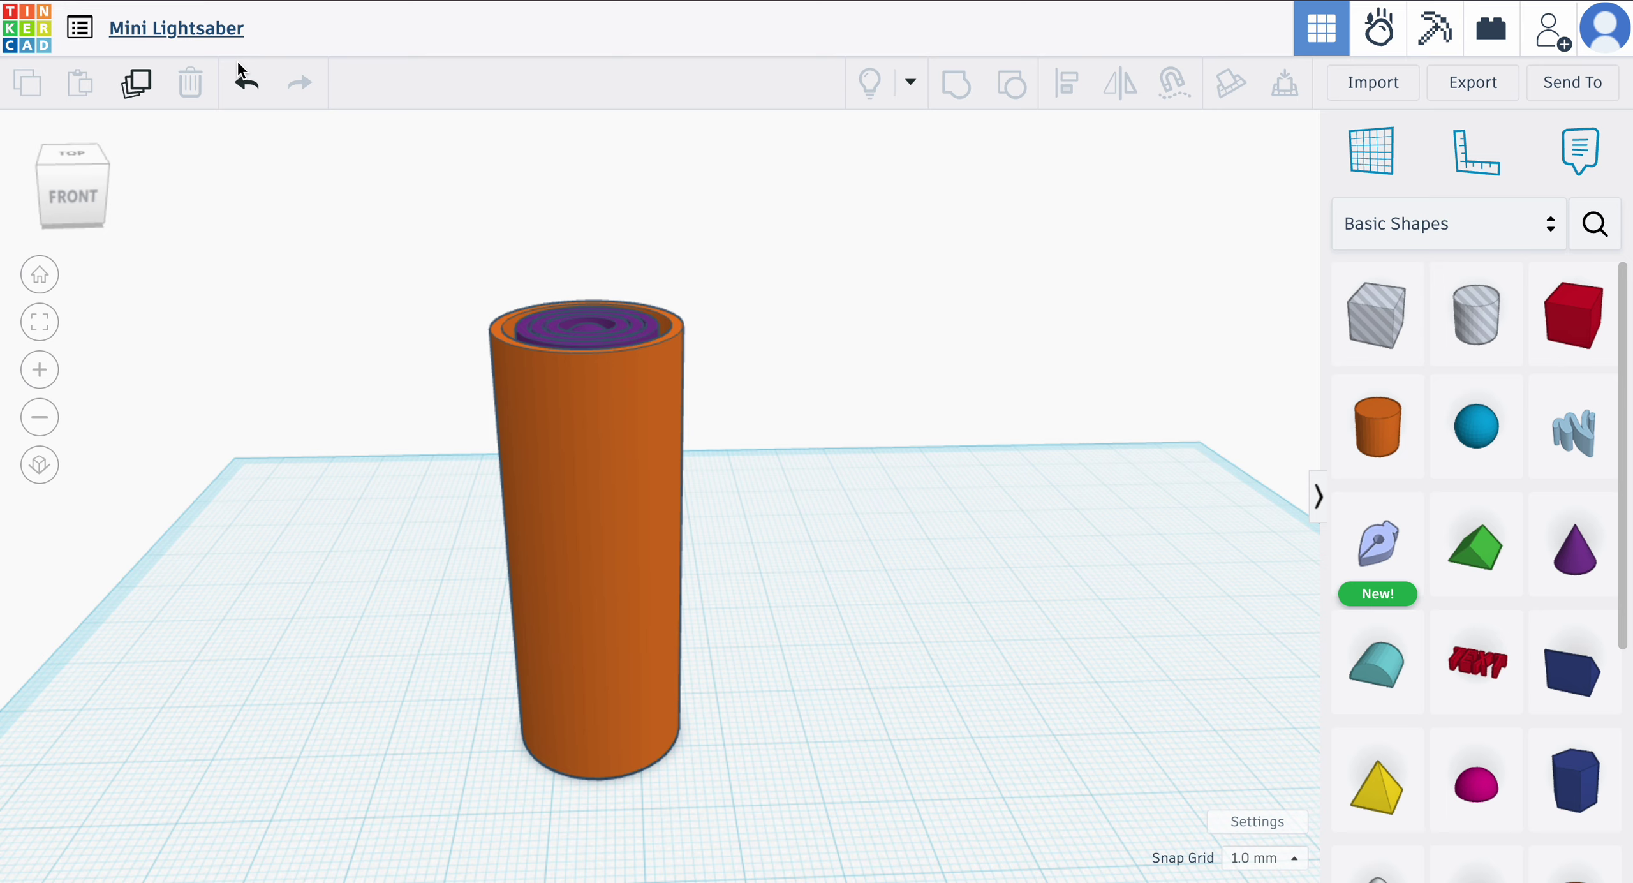
# Undo the alignments between the handle and the blade sections
pyautogui.click(247, 82)
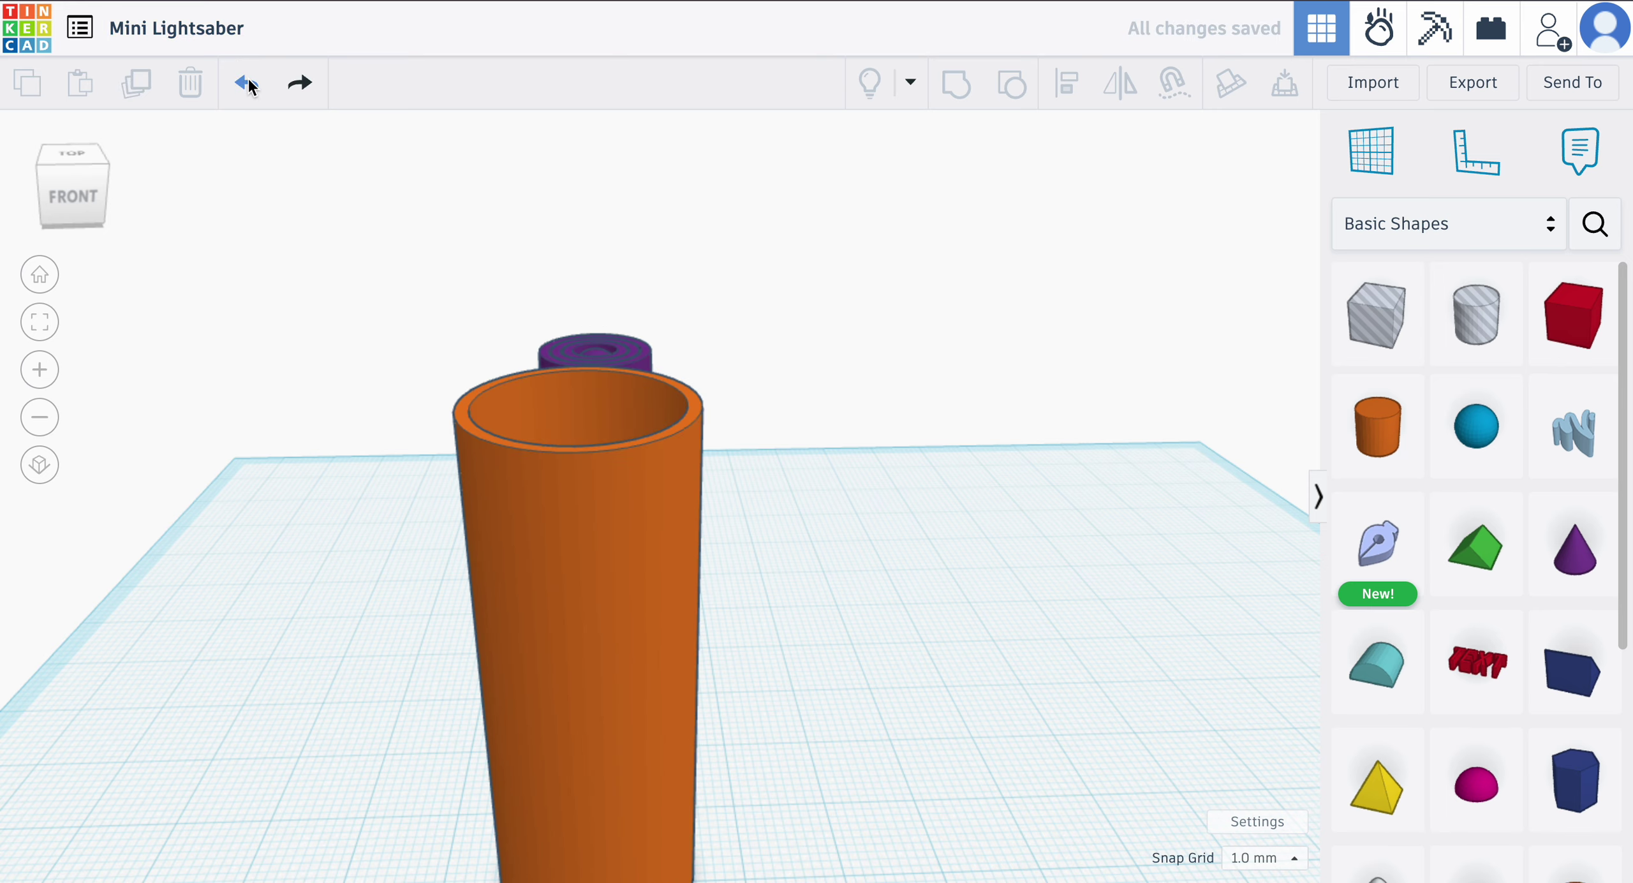
pyautogui.click(246, 82)
pyautogui.scroll(-5, 542, 676)
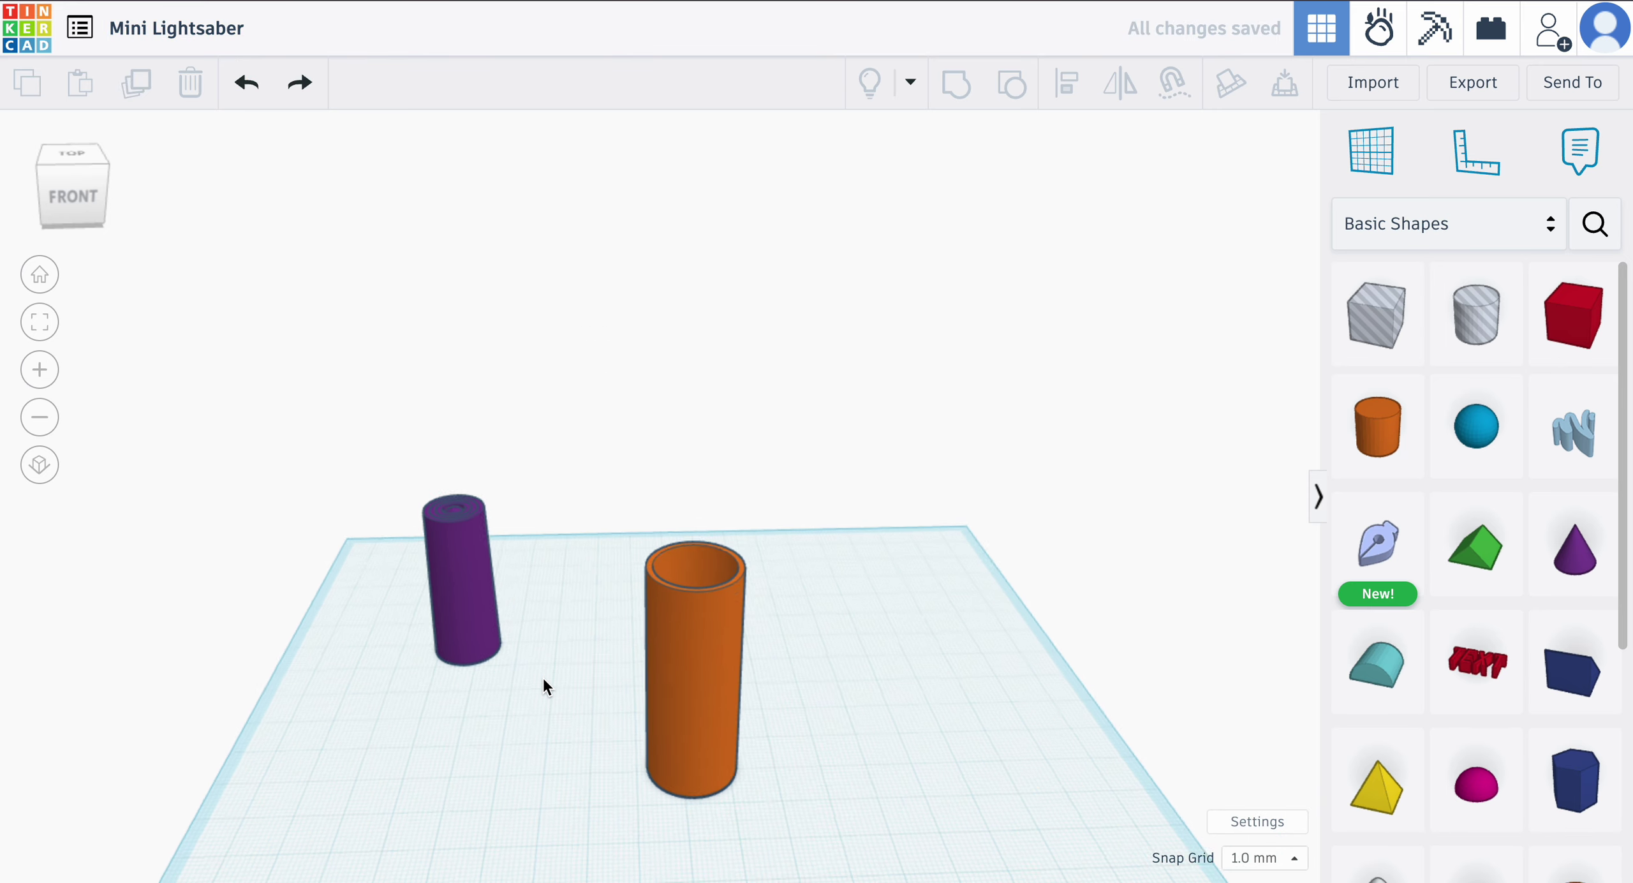
# Move the hollow handle to the back right area of the workplane, 51.5 mm across and 35 mm back
pyautogui.click(54, 275)
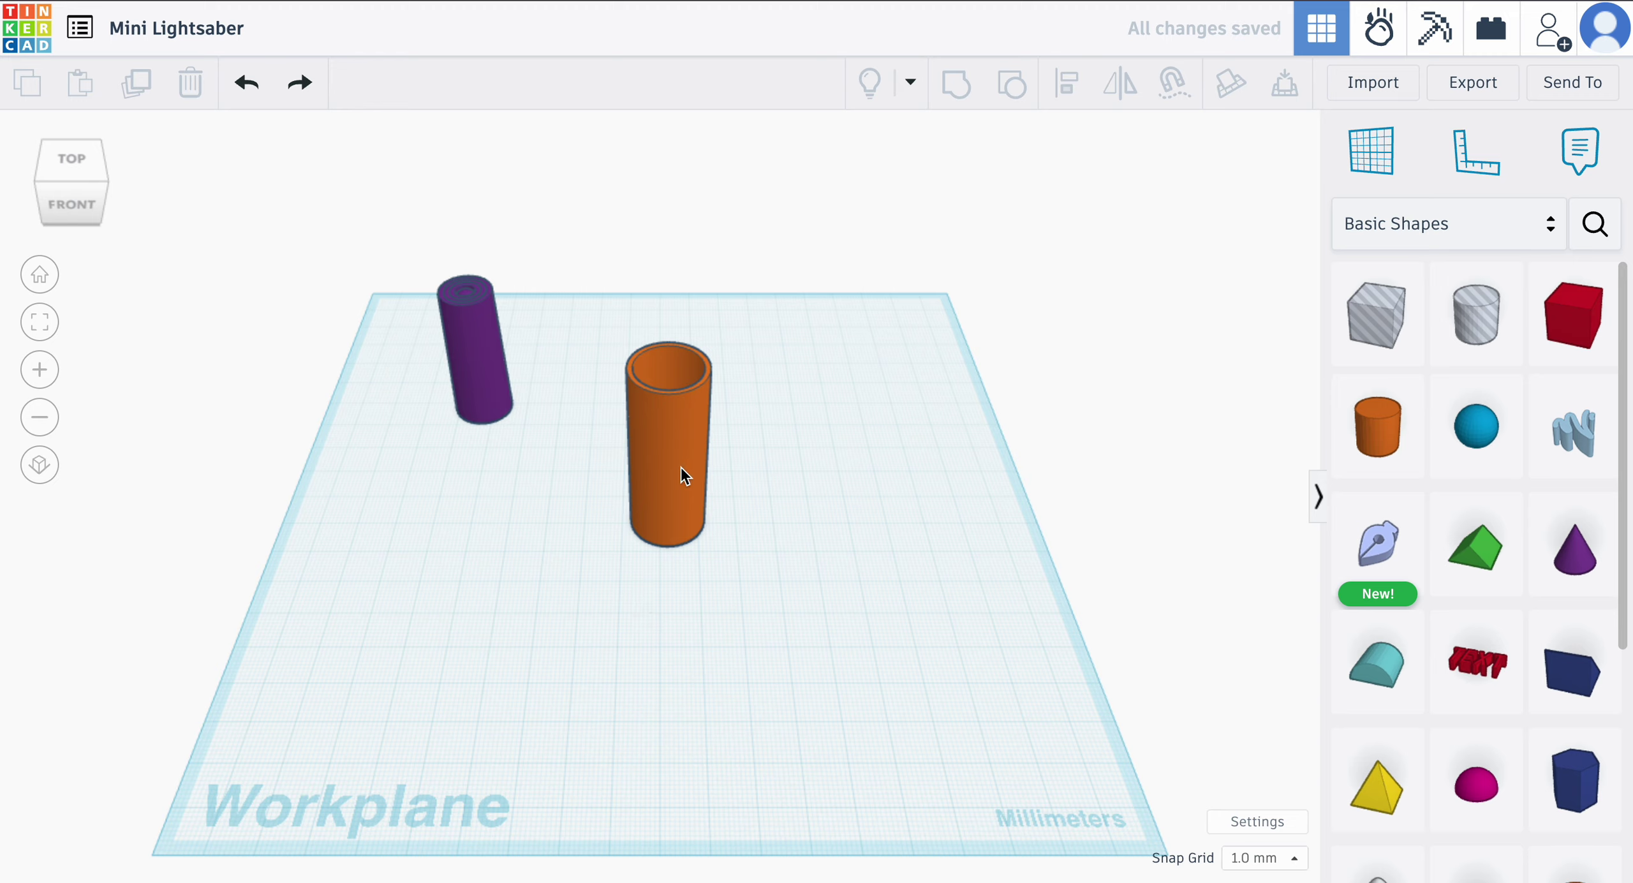
pyautogui.moveTo(681, 467); pyautogui.dragTo(869, 383)
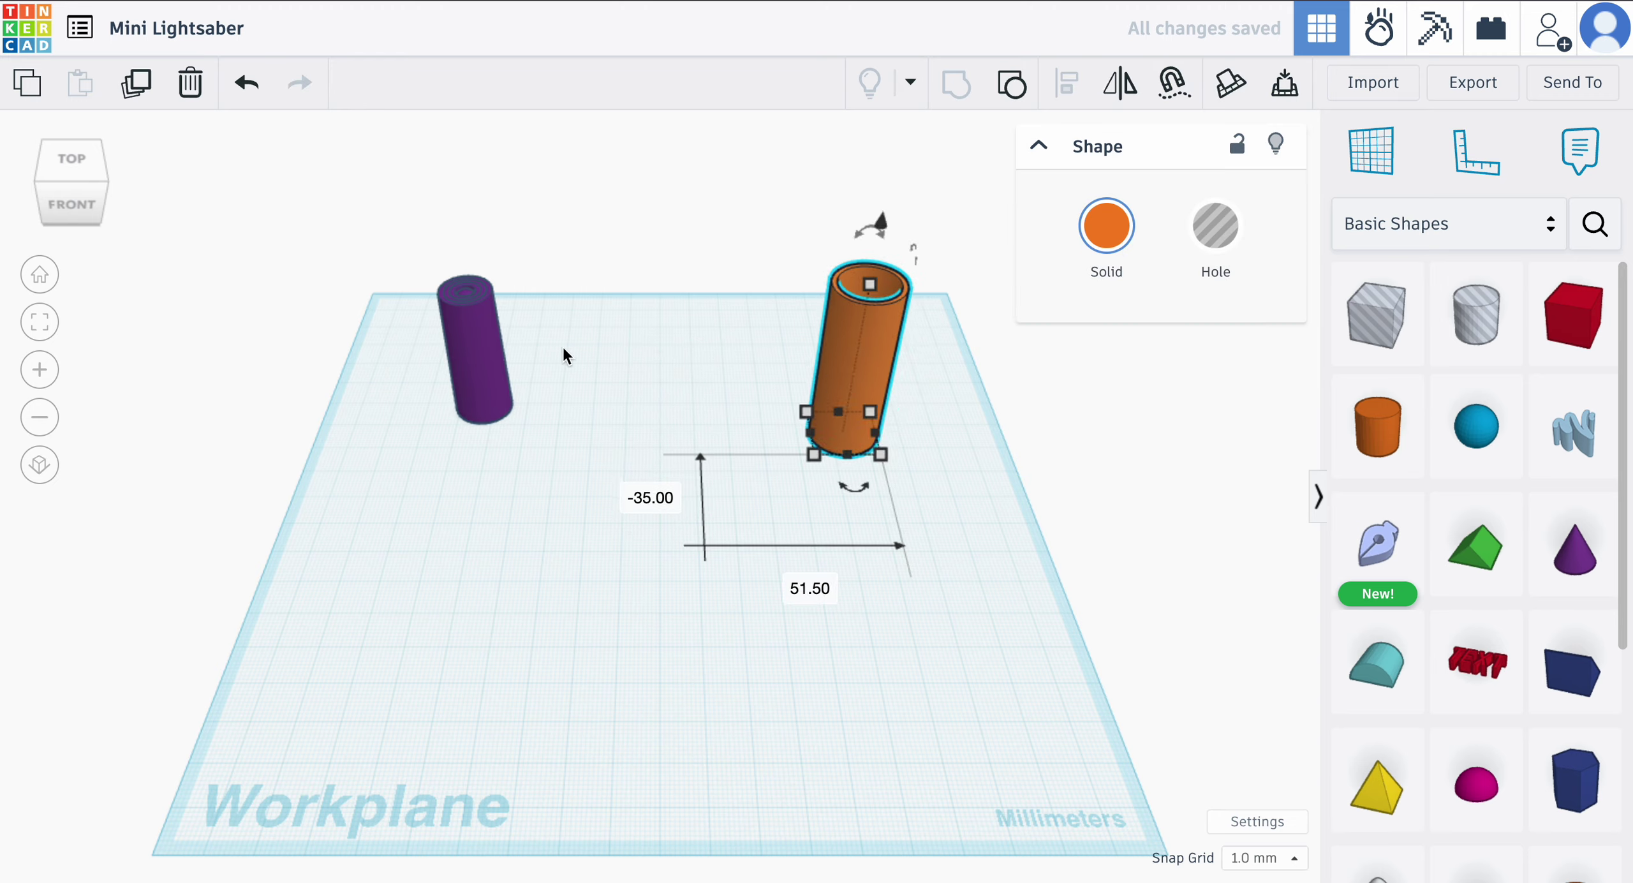
pyautogui.moveTo(588, 424); pyautogui.dragTo(728, 510)
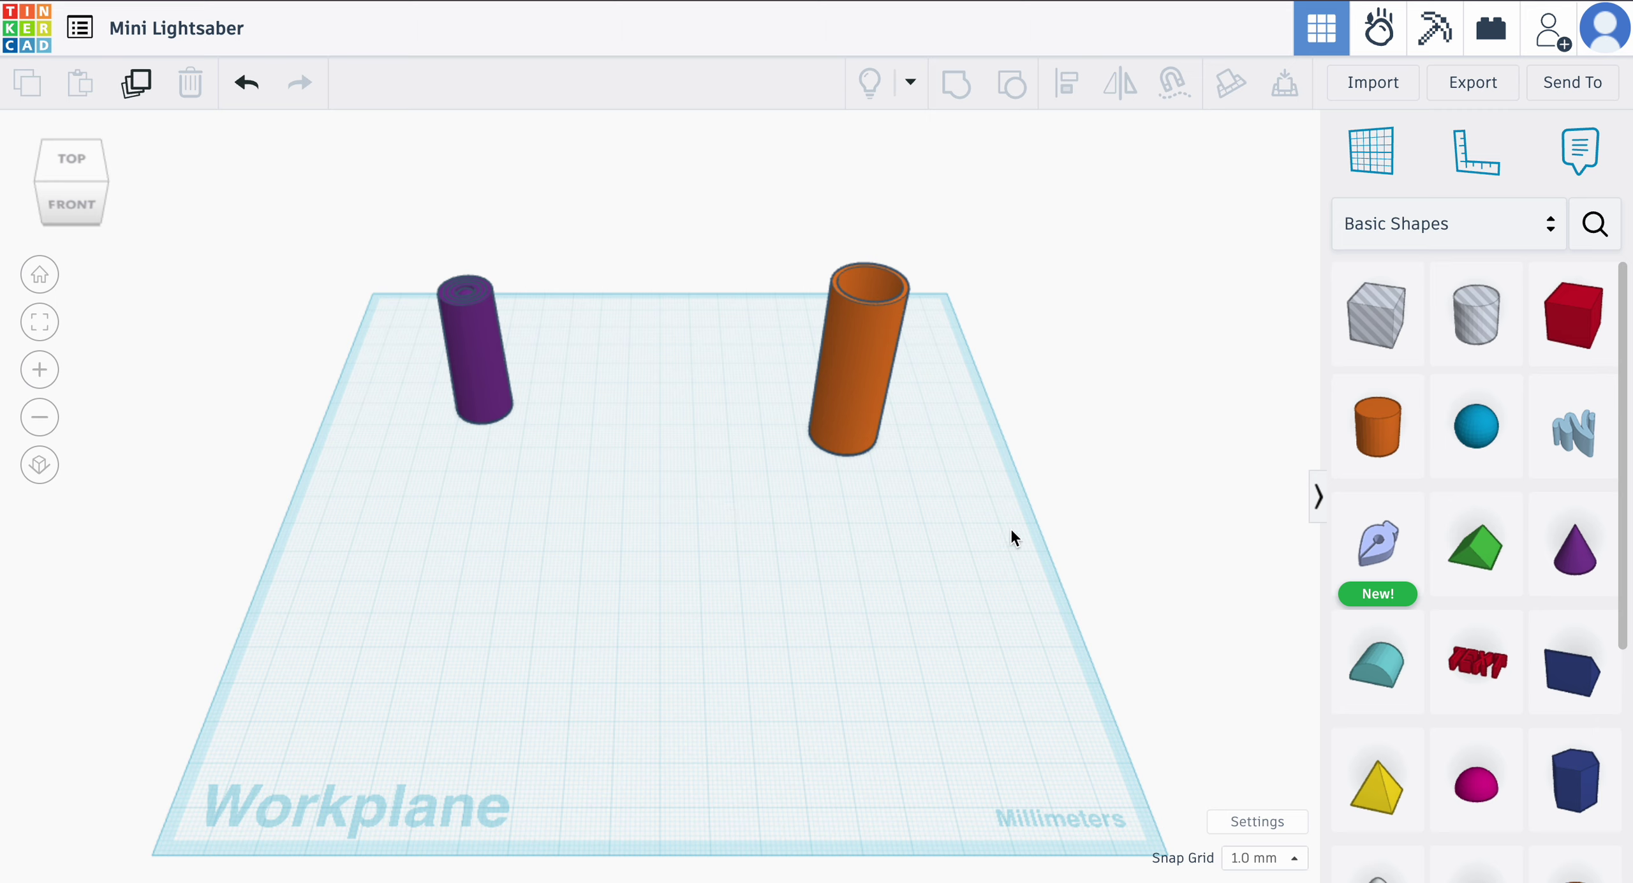
# Place a new cylinder near the middle of the workplane and set its height to 2 mm
pyautogui.moveTo(1381, 429); pyautogui.dragTo(700, 538)
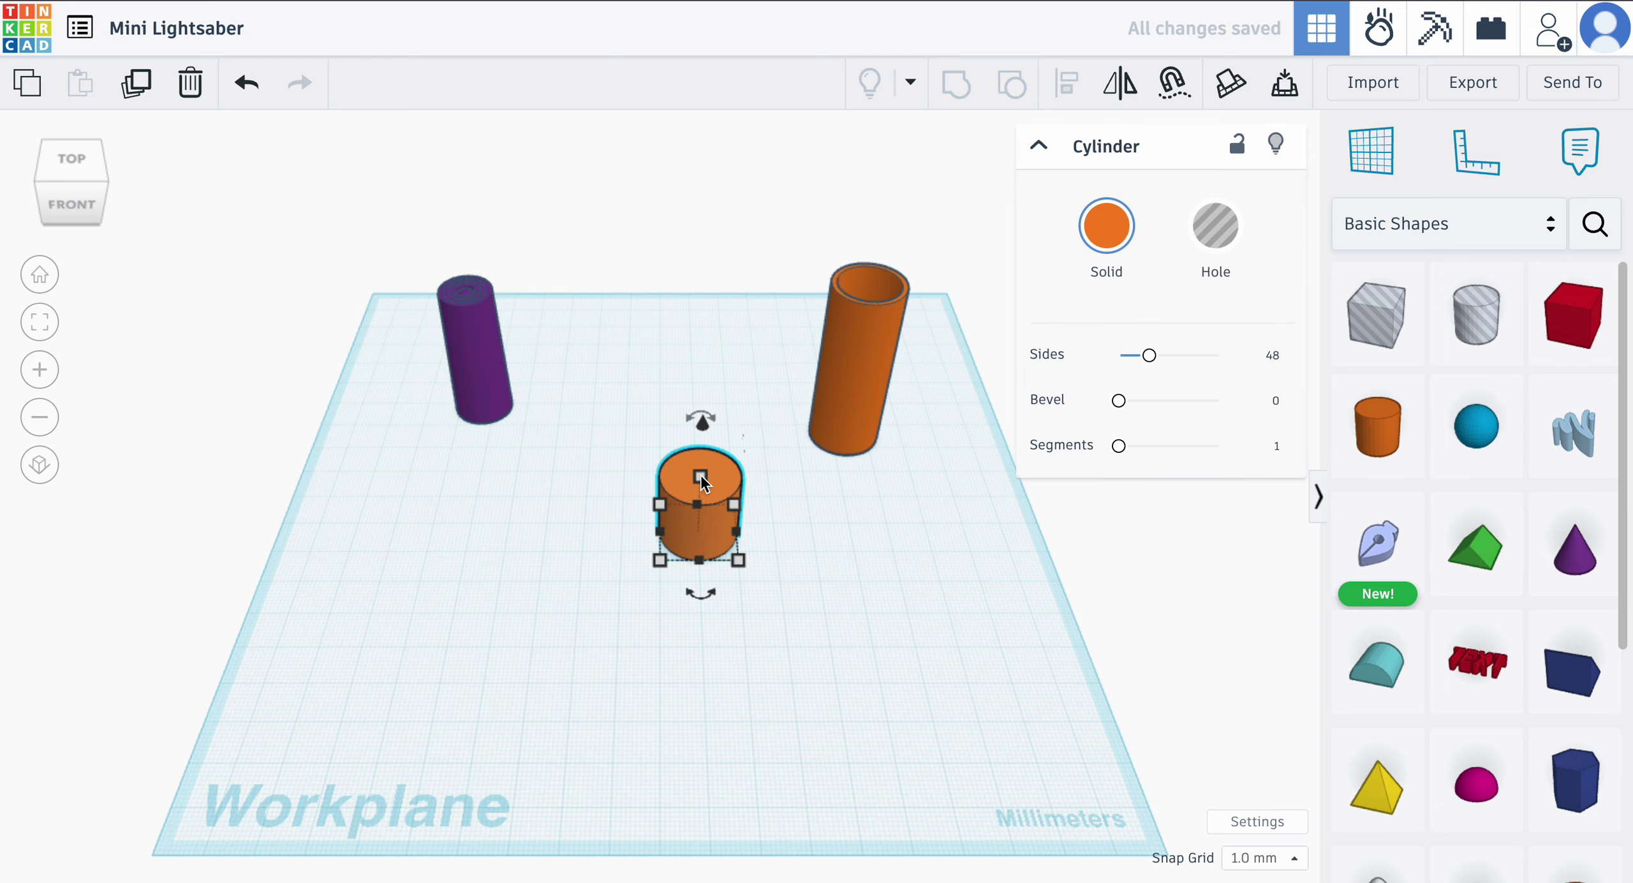
pyautogui.click(700, 475)
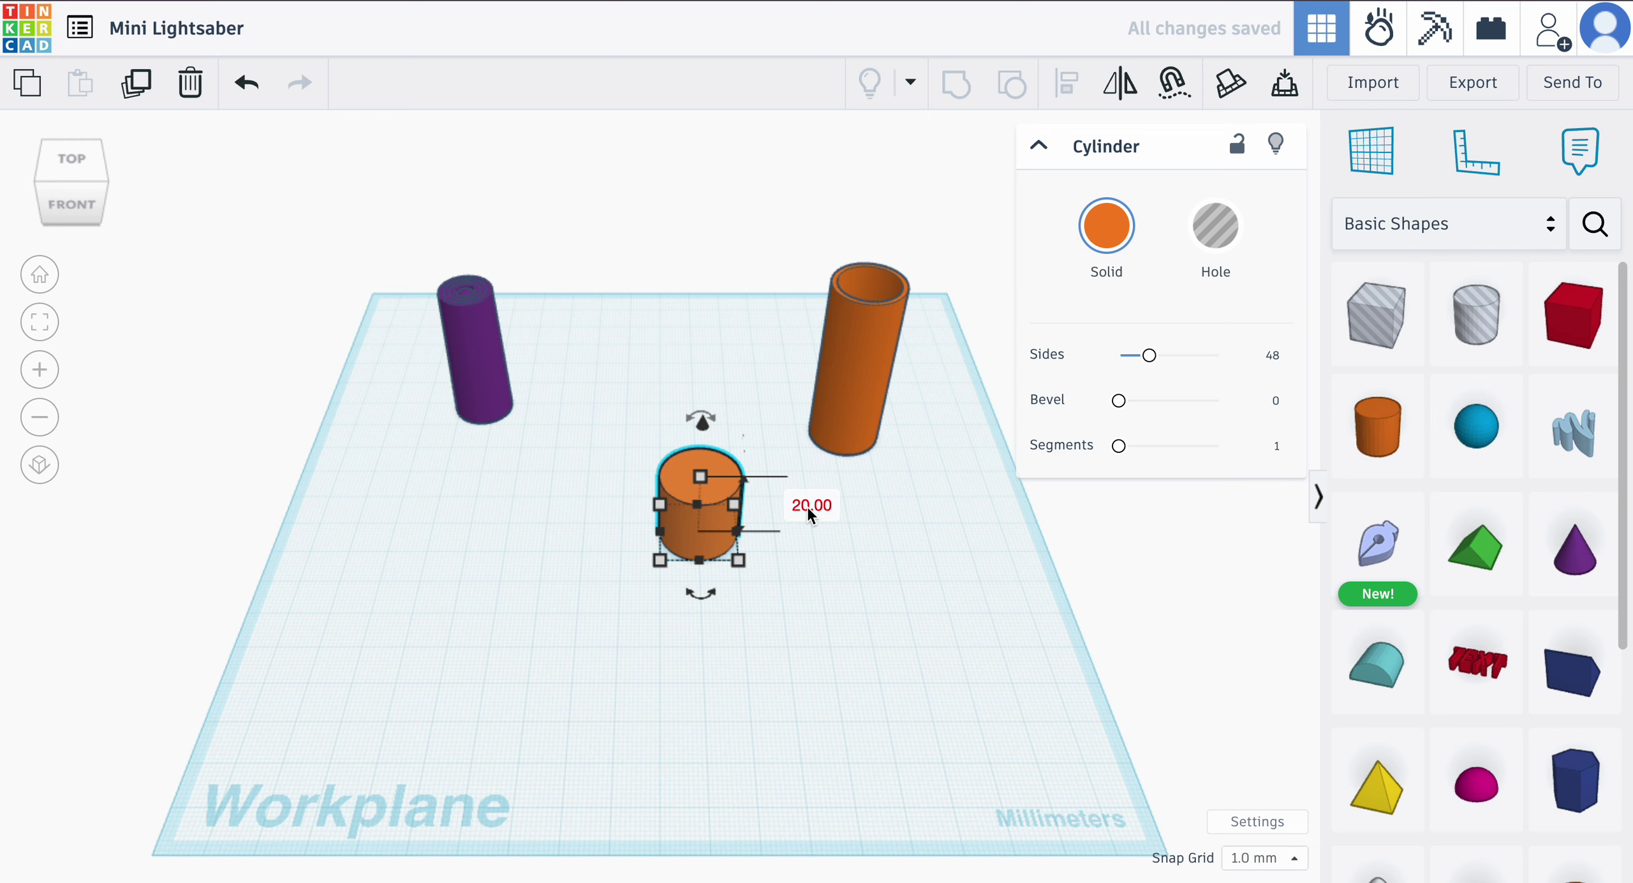
pyautogui.write('2')
pyautogui.press('Return')
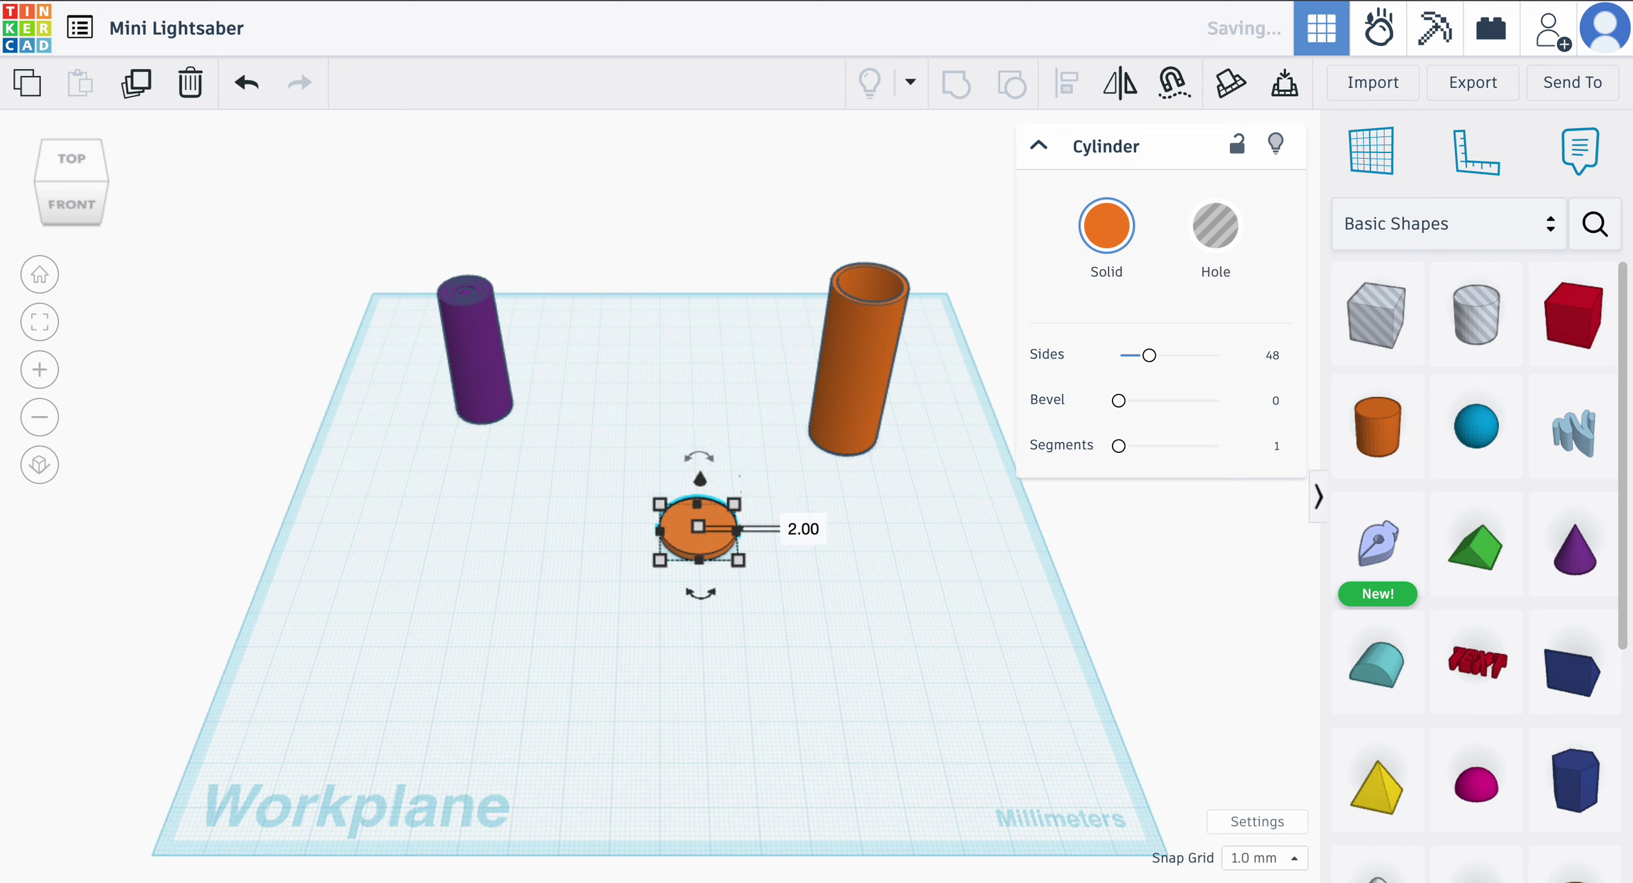
# Set the thin disc's width and depth to 19 mm each
pyautogui.click(735, 558)
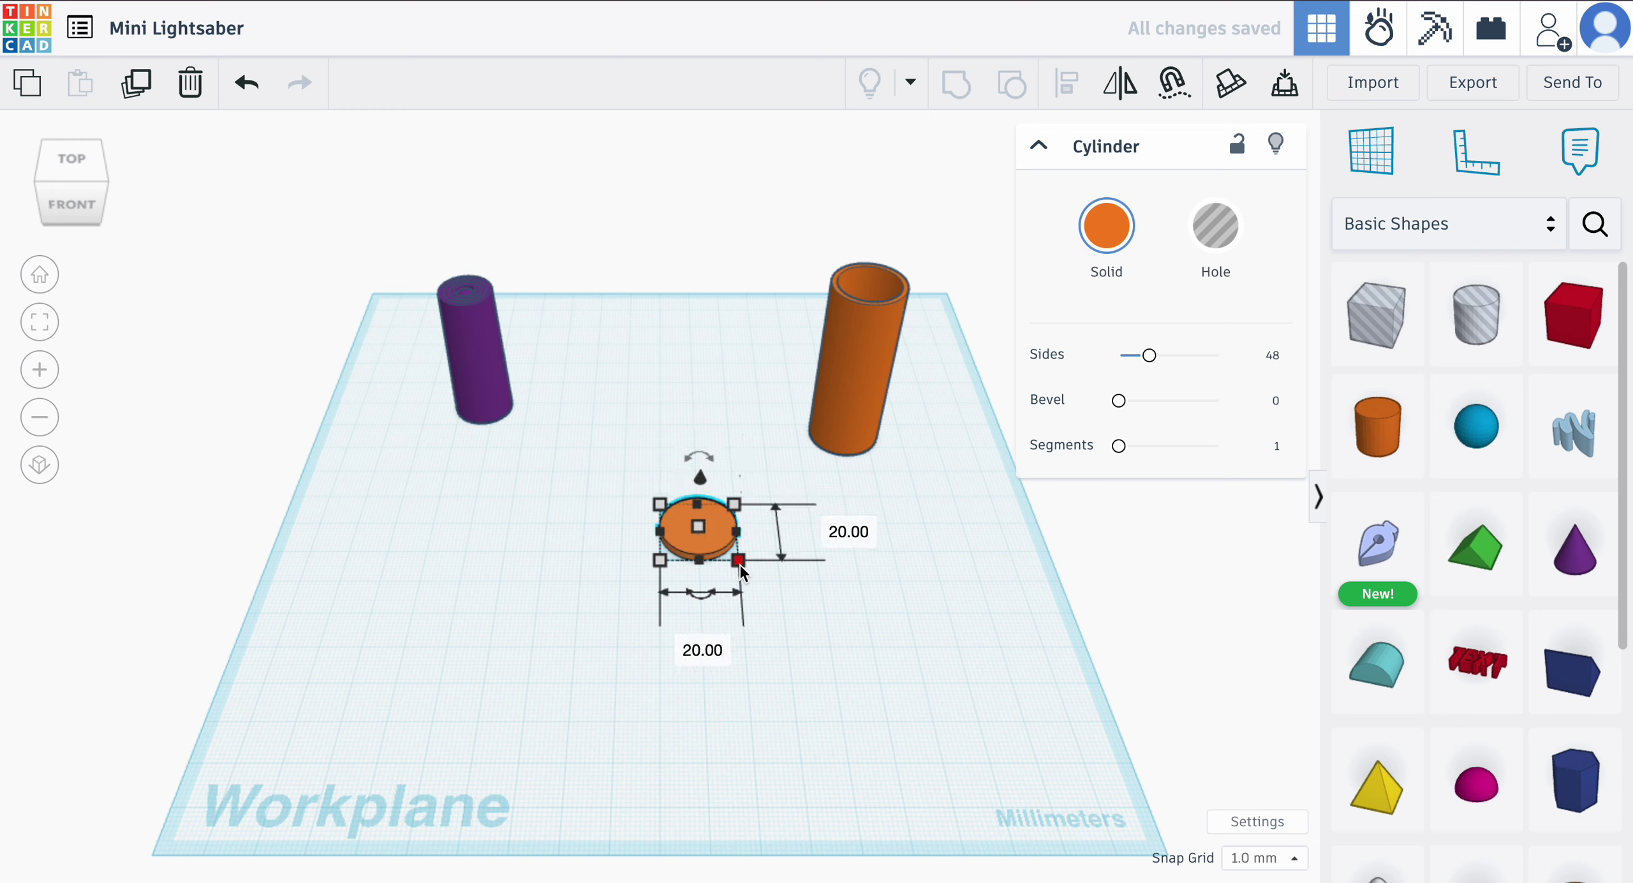
pyautogui.click(712, 652)
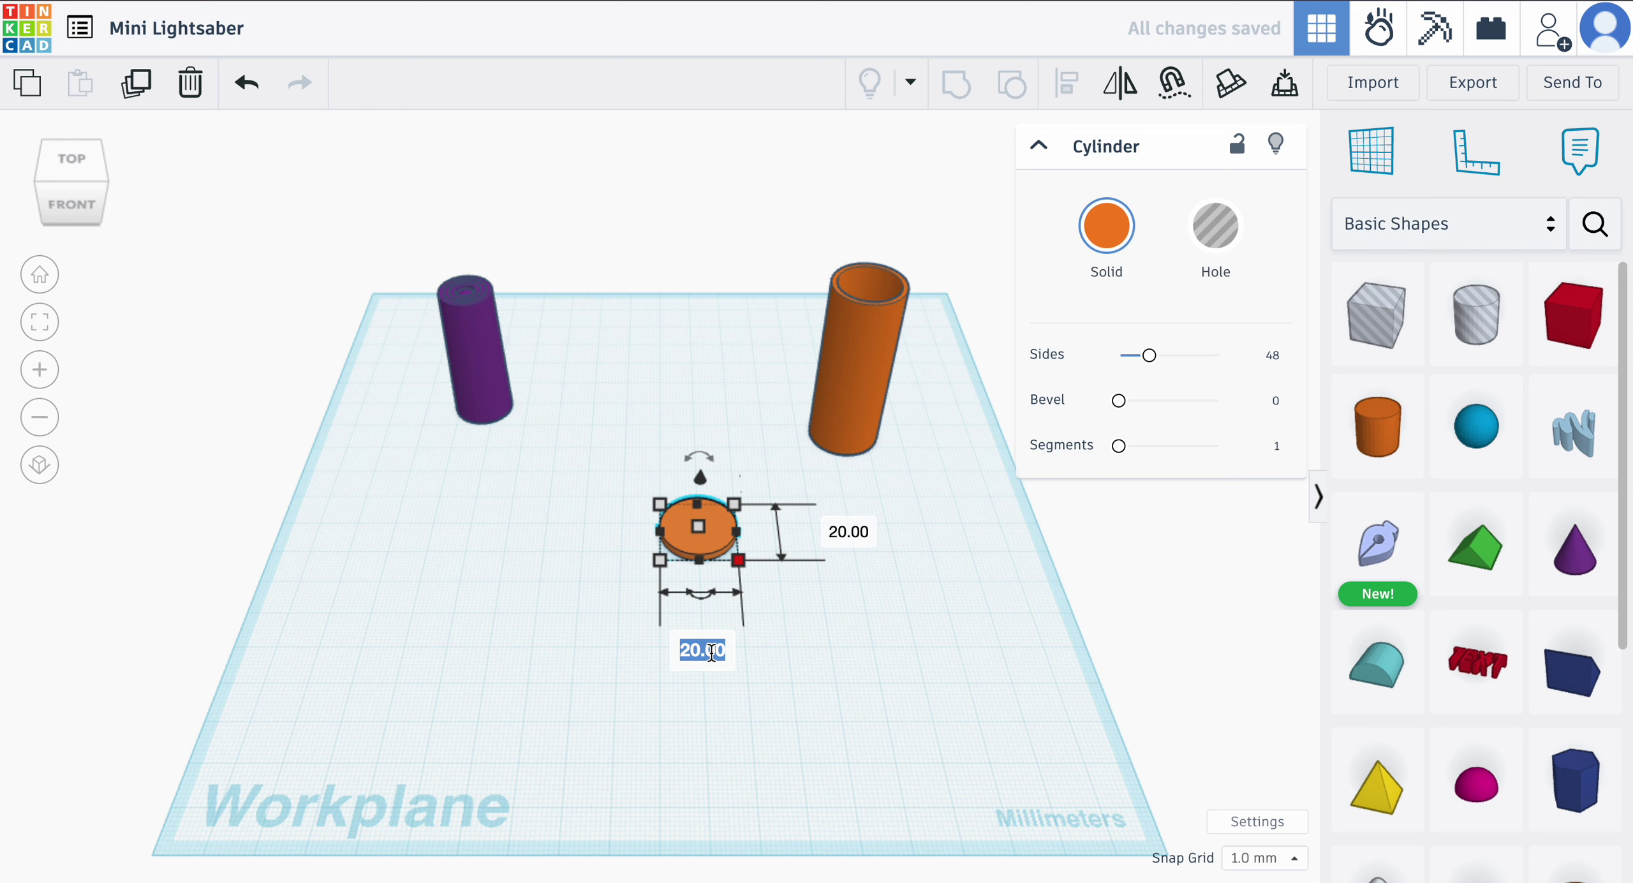
pyautogui.write('19')
pyautogui.click(854, 529)
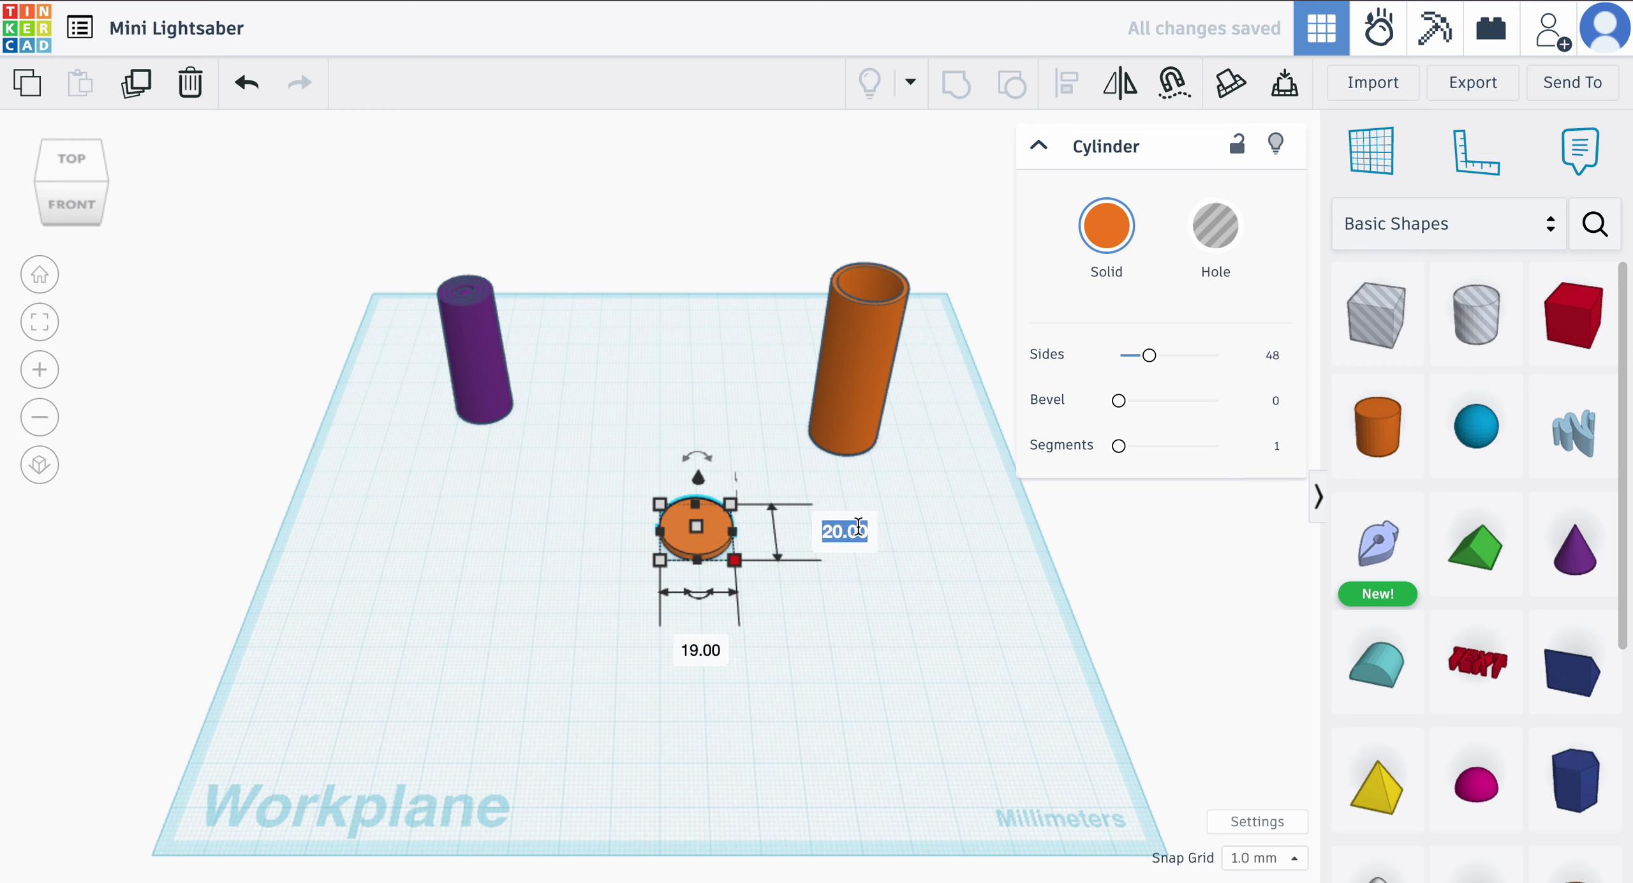
pyautogui.write('19')
pyautogui.press('Return')
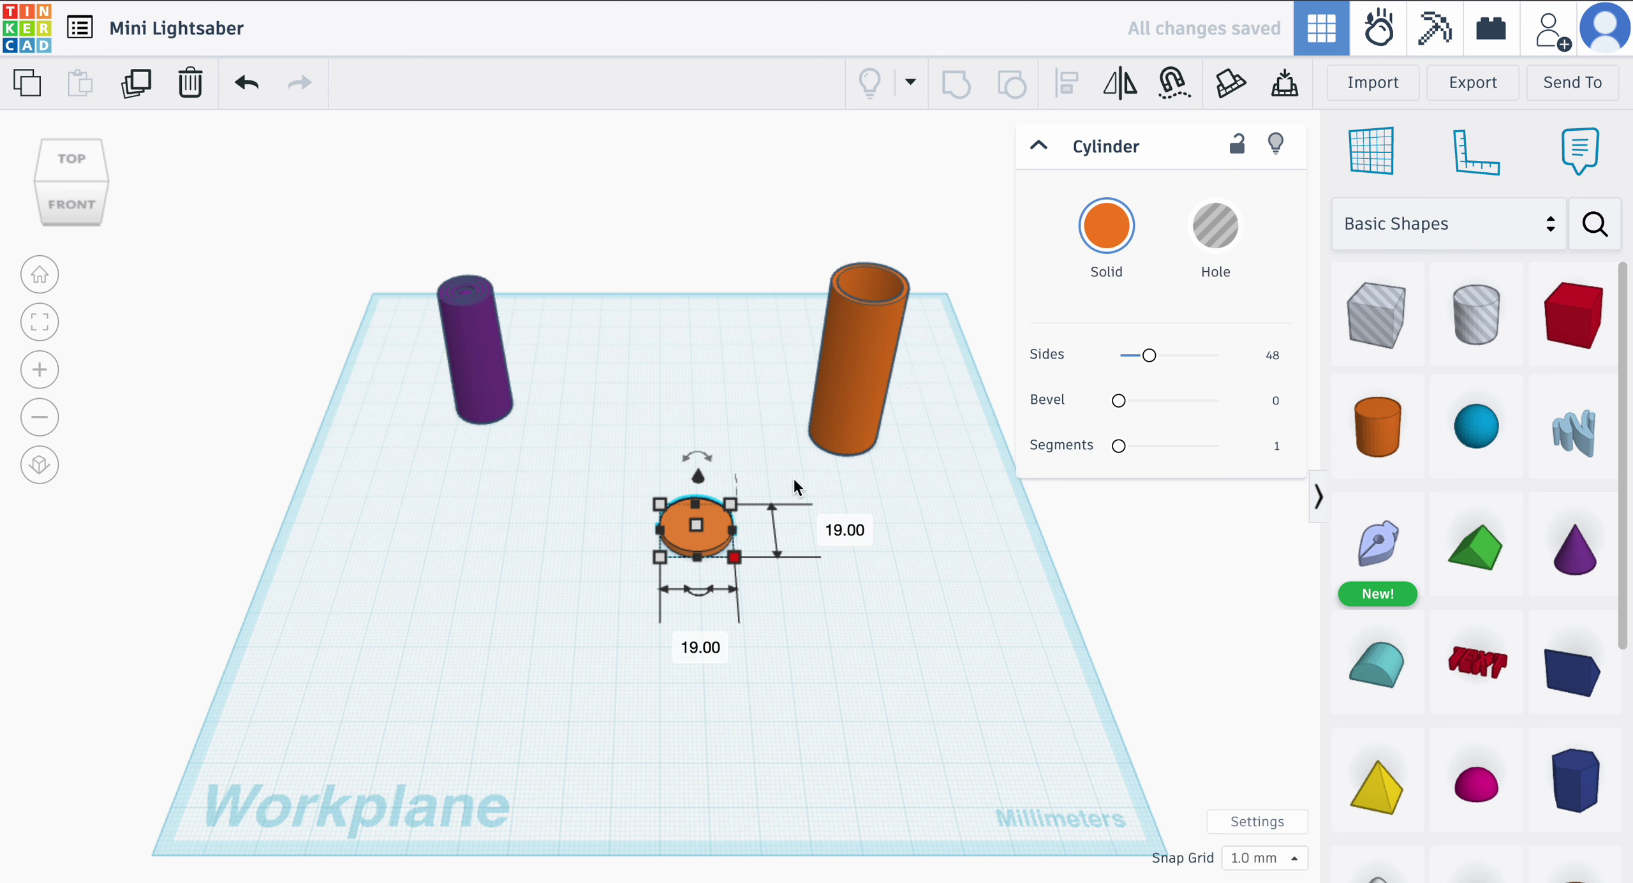
pyautogui.click(840, 622)
pyautogui.click(709, 544)
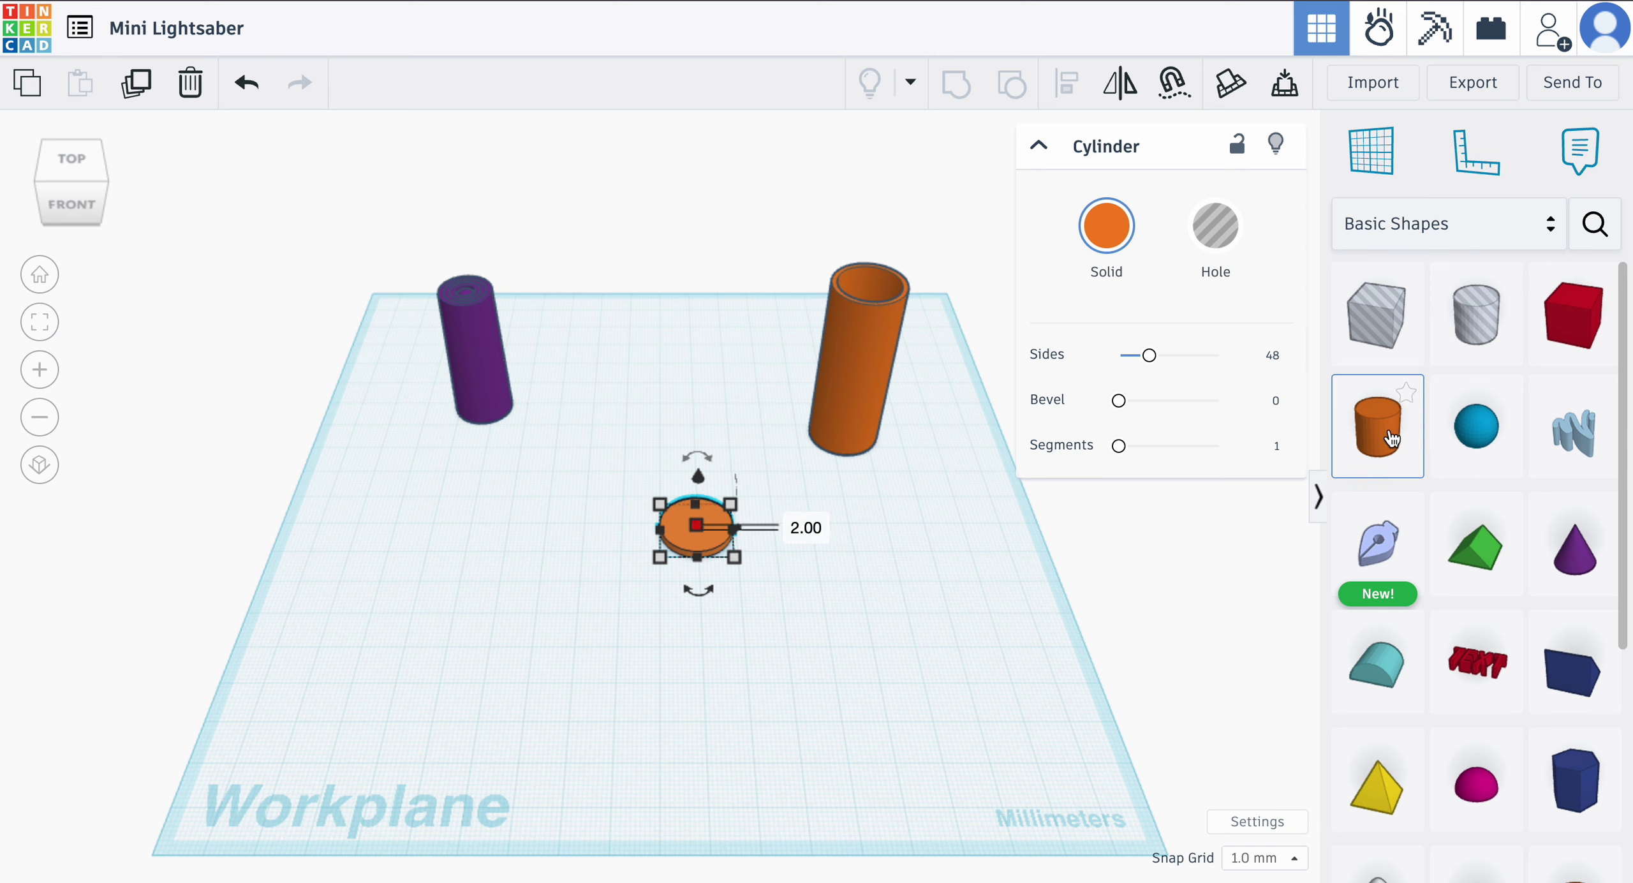
# Place another cylinder to the right of the disc, make it a hole, and set its width and depth to 15.5 mm
pyautogui.moveTo(1378, 426); pyautogui.dragTo(855, 563)
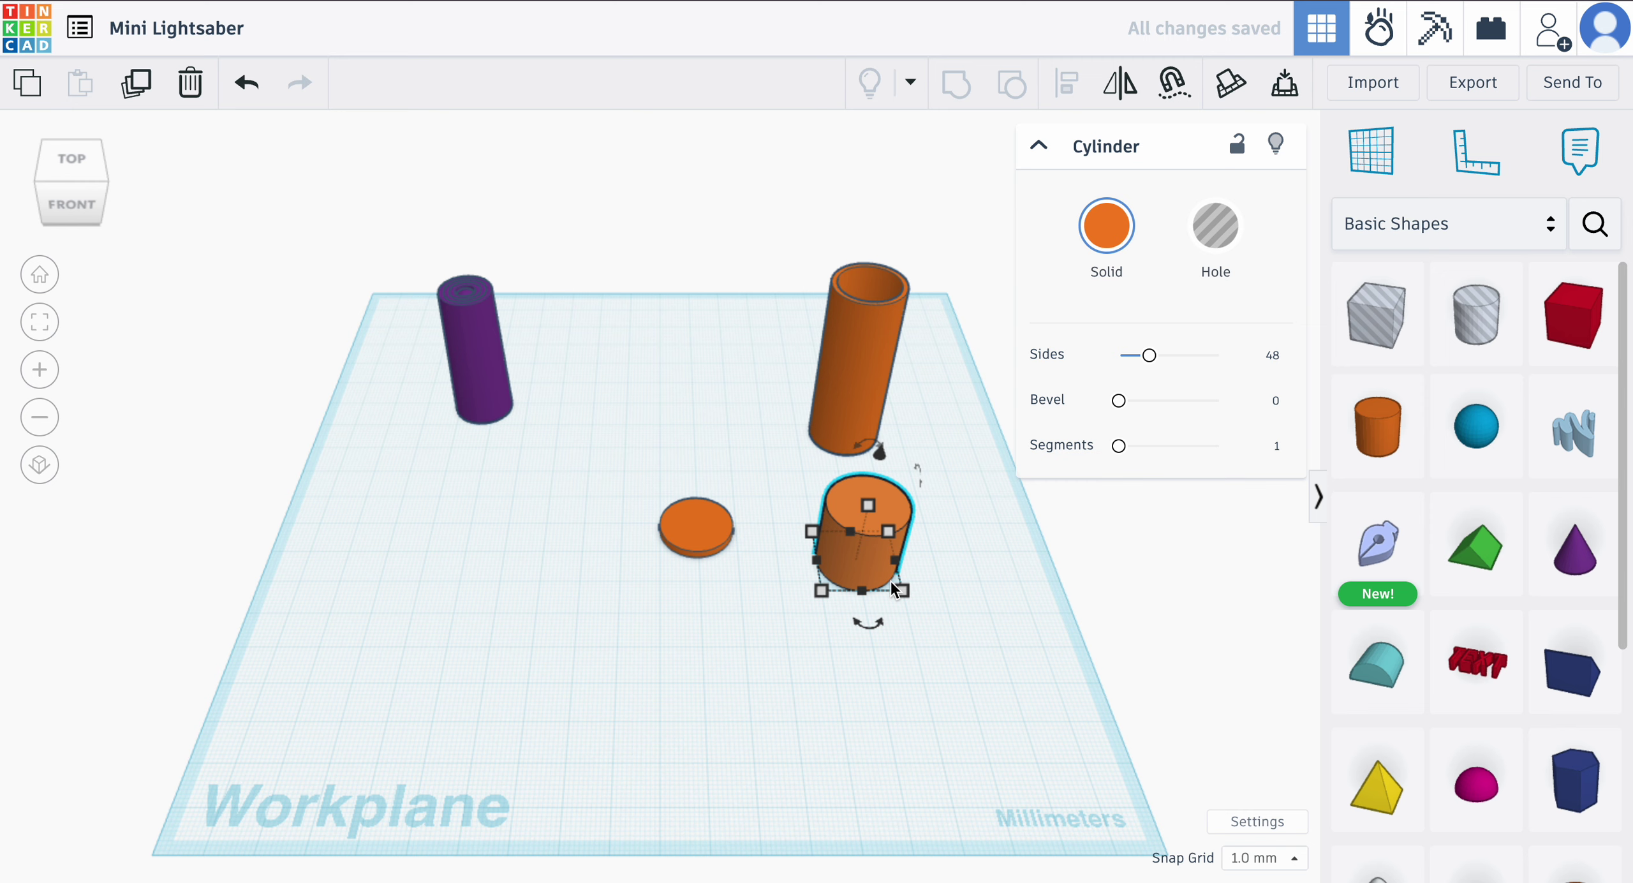
pyautogui.click(1218, 248)
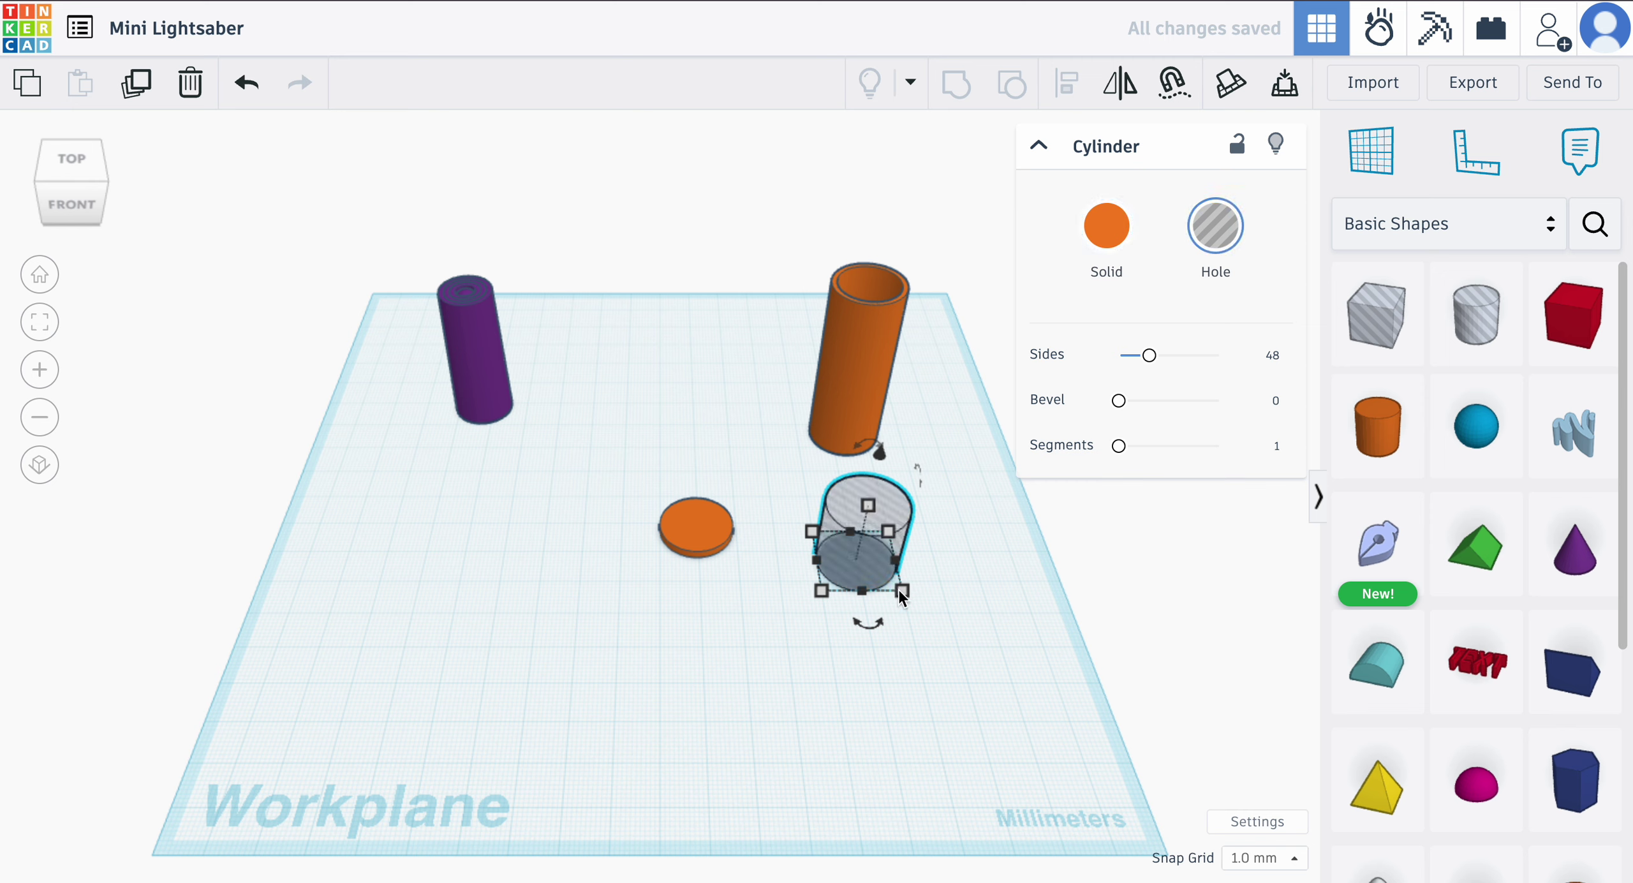
pyautogui.moveTo(899, 590)
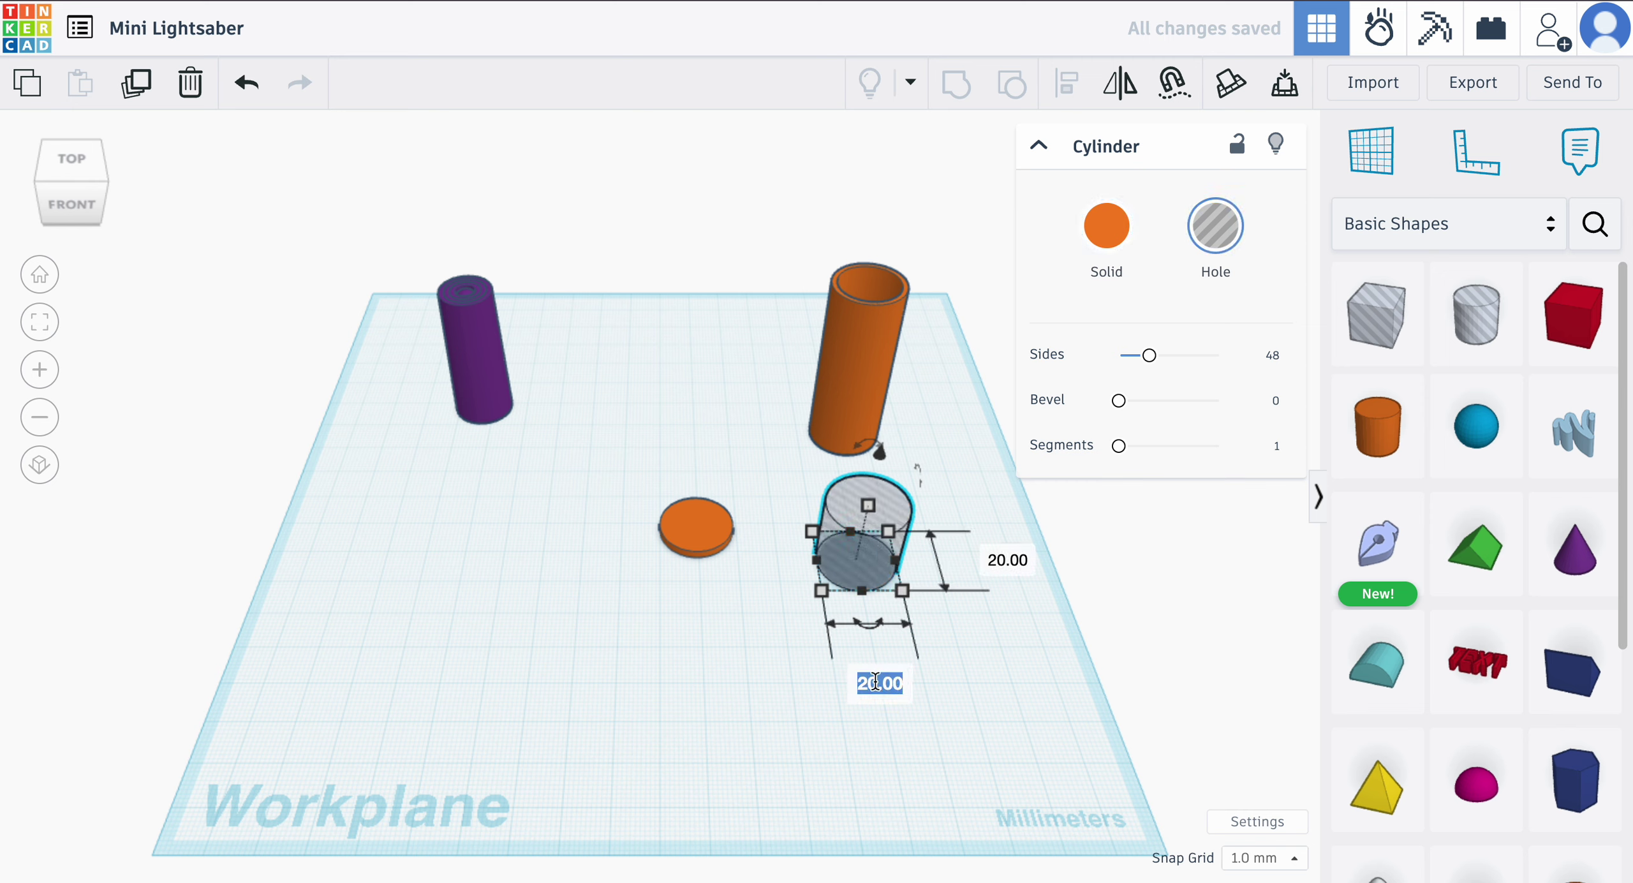
pyautogui.write('15.5')
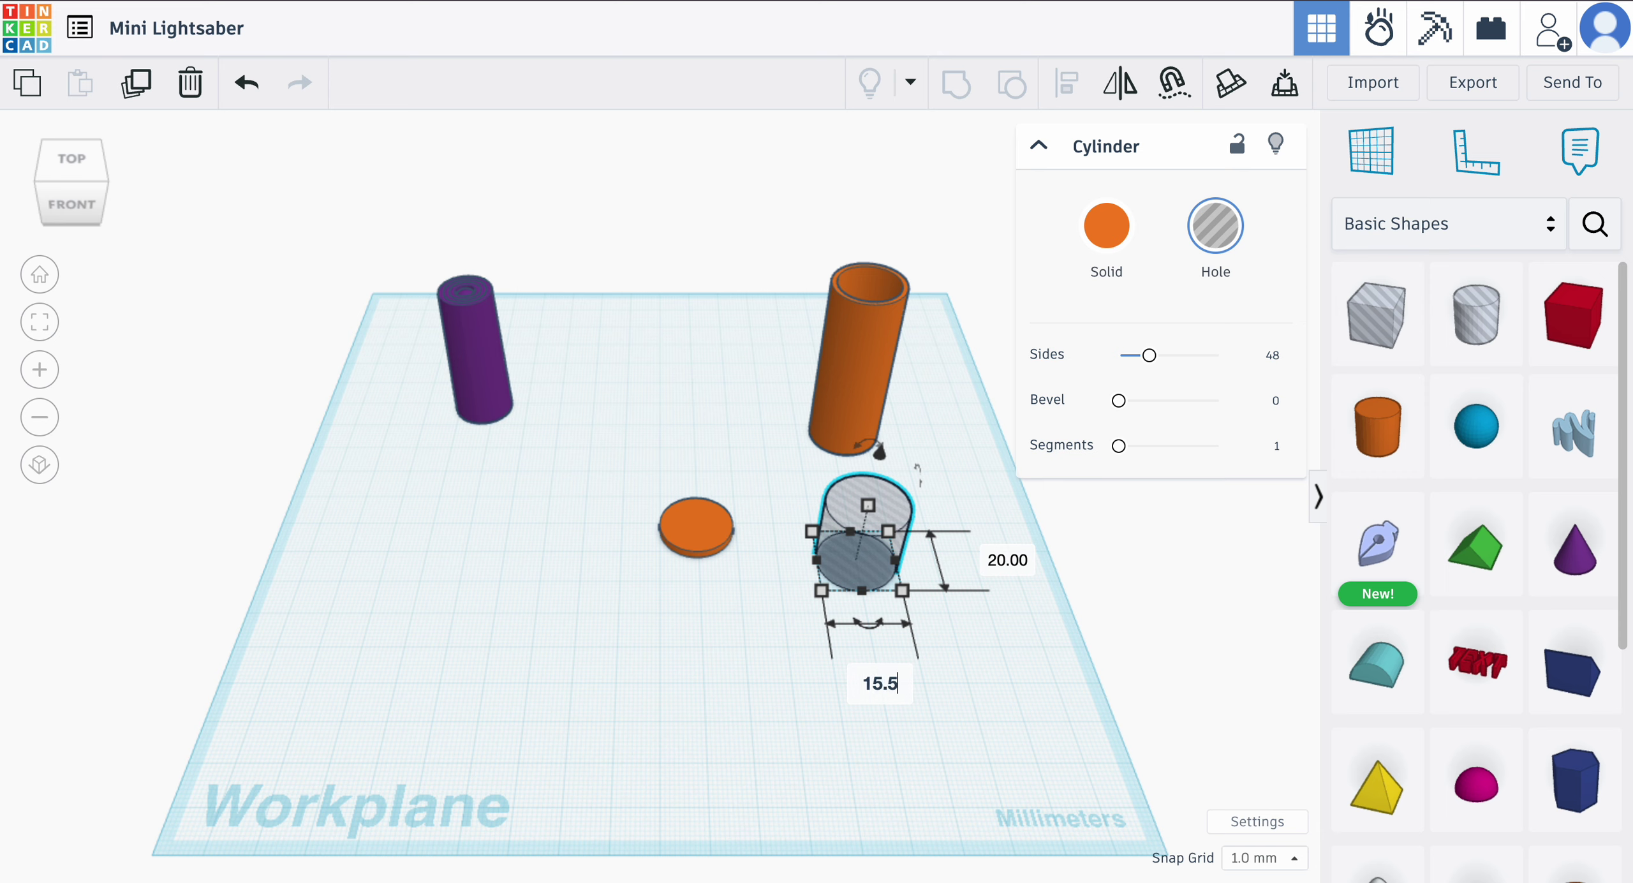
pyautogui.press('Return')
pyautogui.click(990, 560)
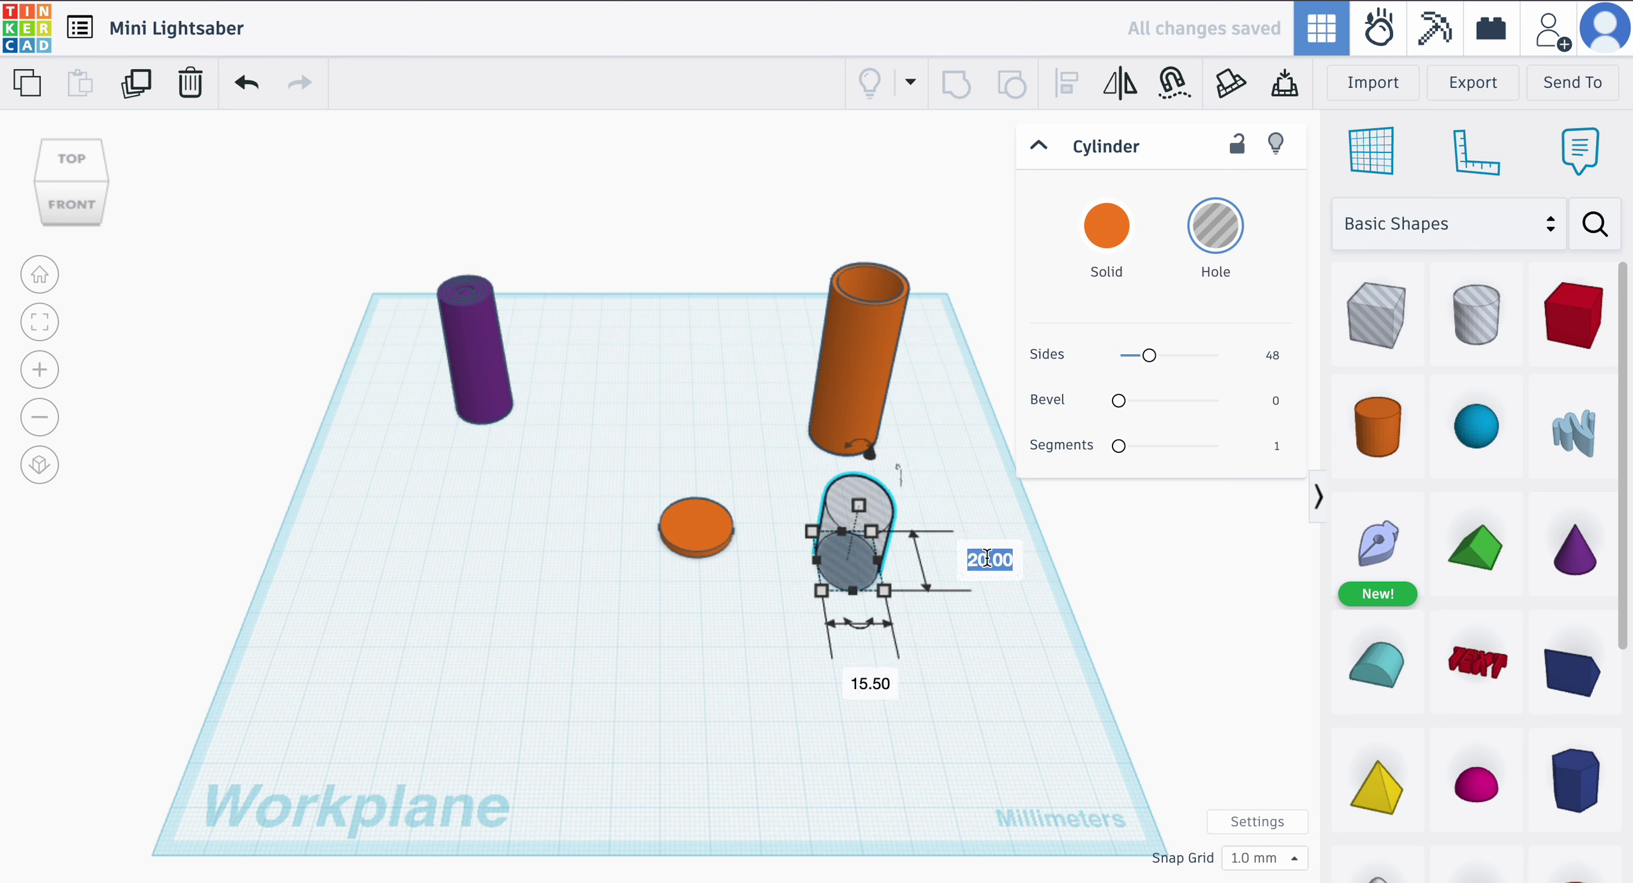
pyautogui.write('15.5')
pyautogui.press('Return')
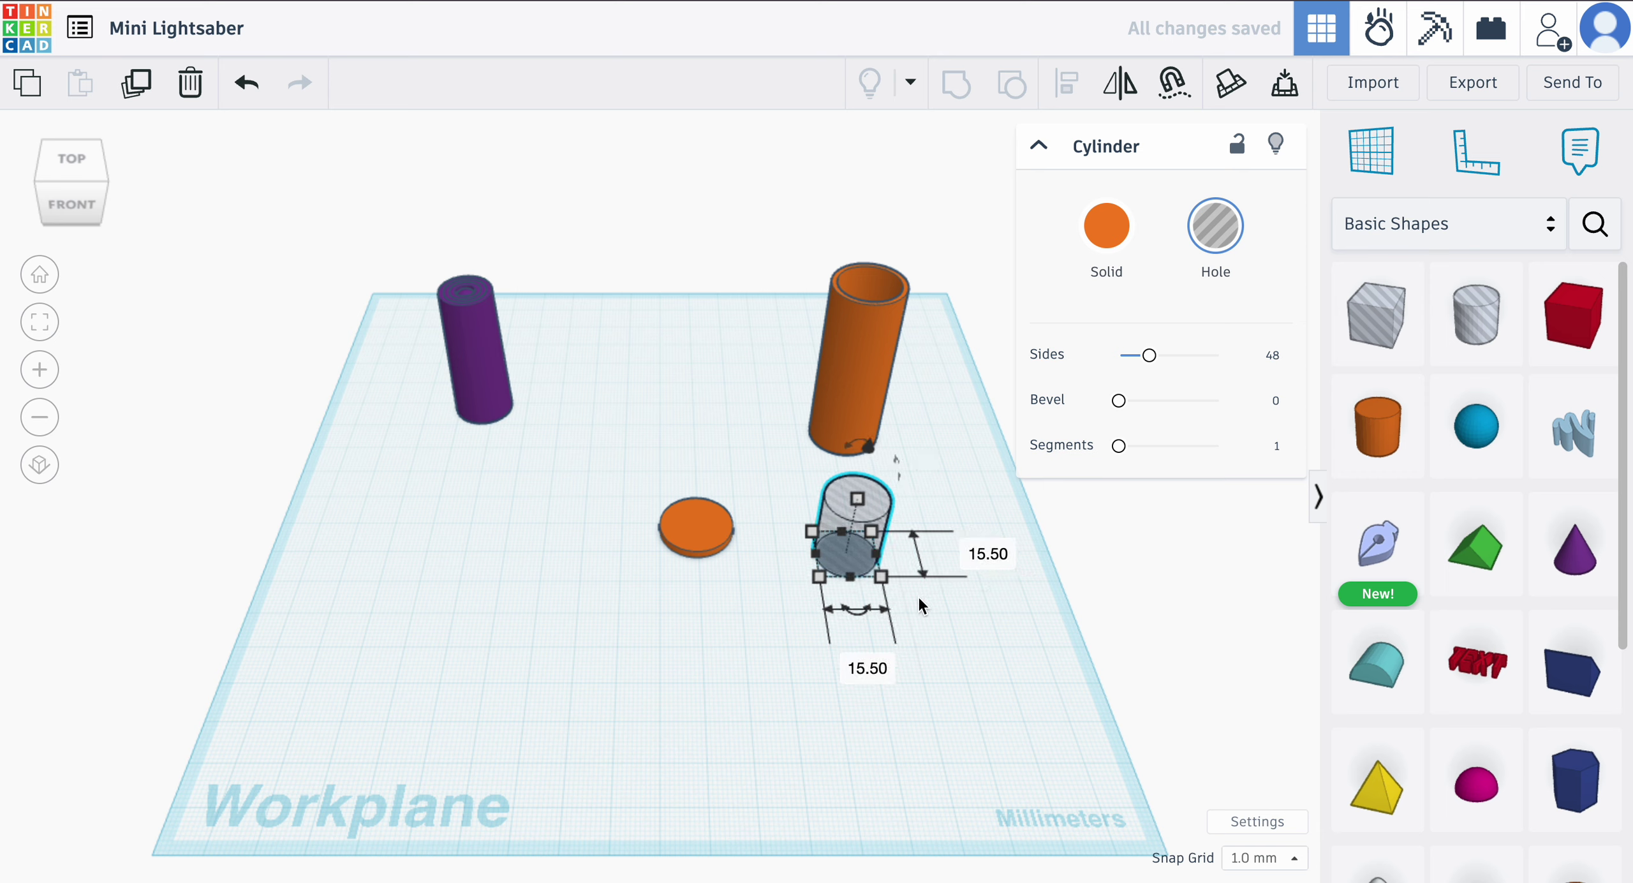
pyautogui.click(949, 629)
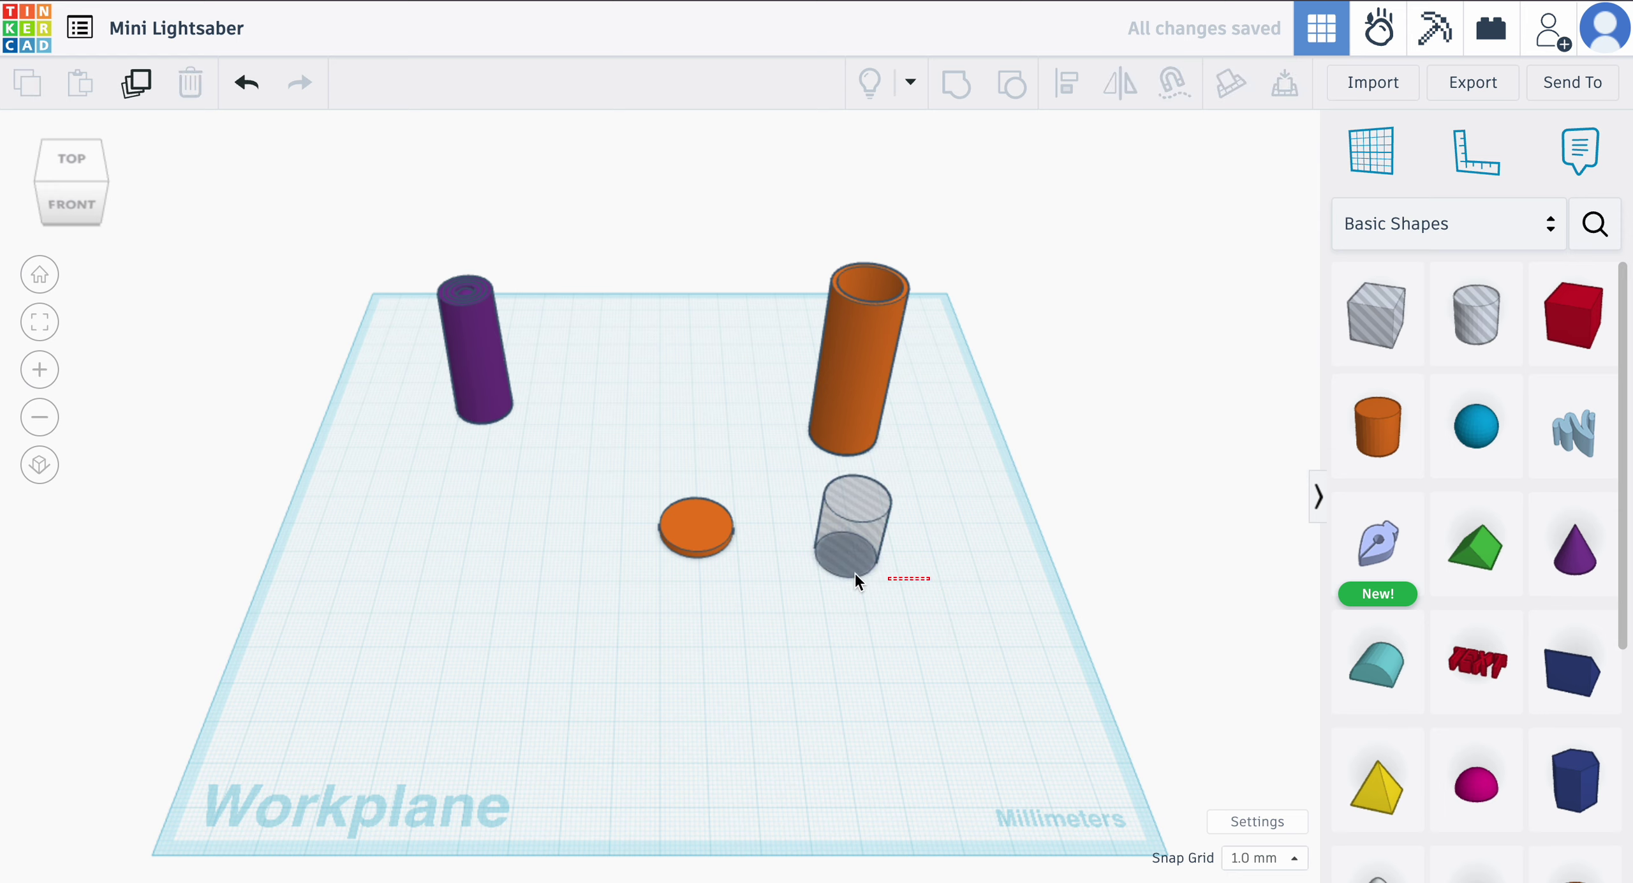
# Align the orange disc and the hole cylinder on their centres in both horizontal directions
pyautogui.moveTo(855, 573); pyautogui.dragTo(619, 509)
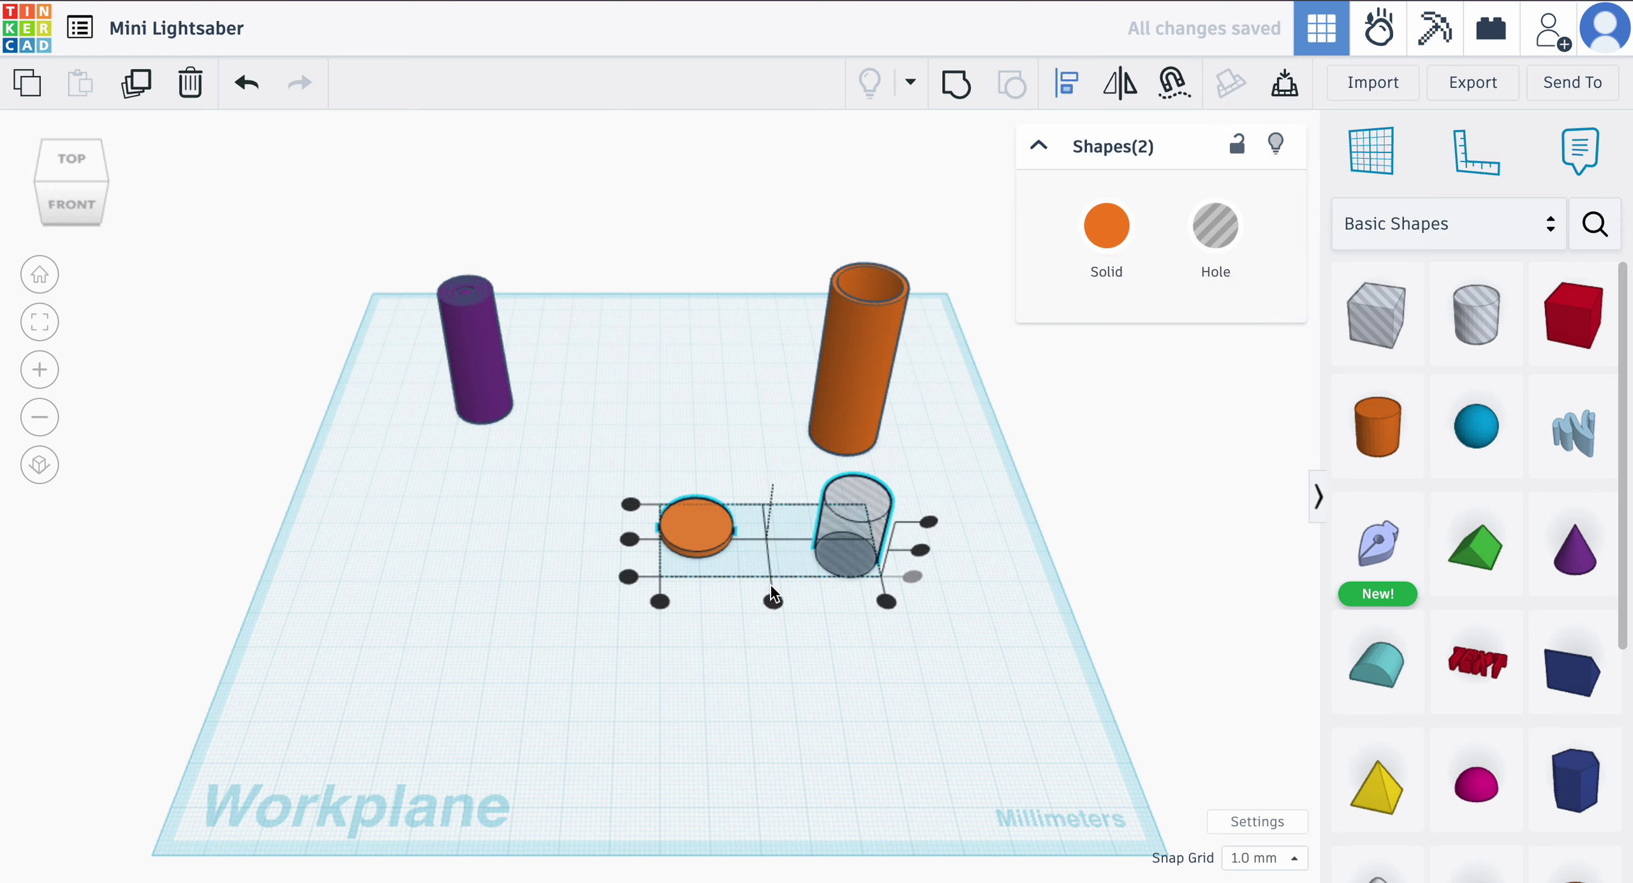
pyautogui.click(771, 601)
pyautogui.click(699, 540)
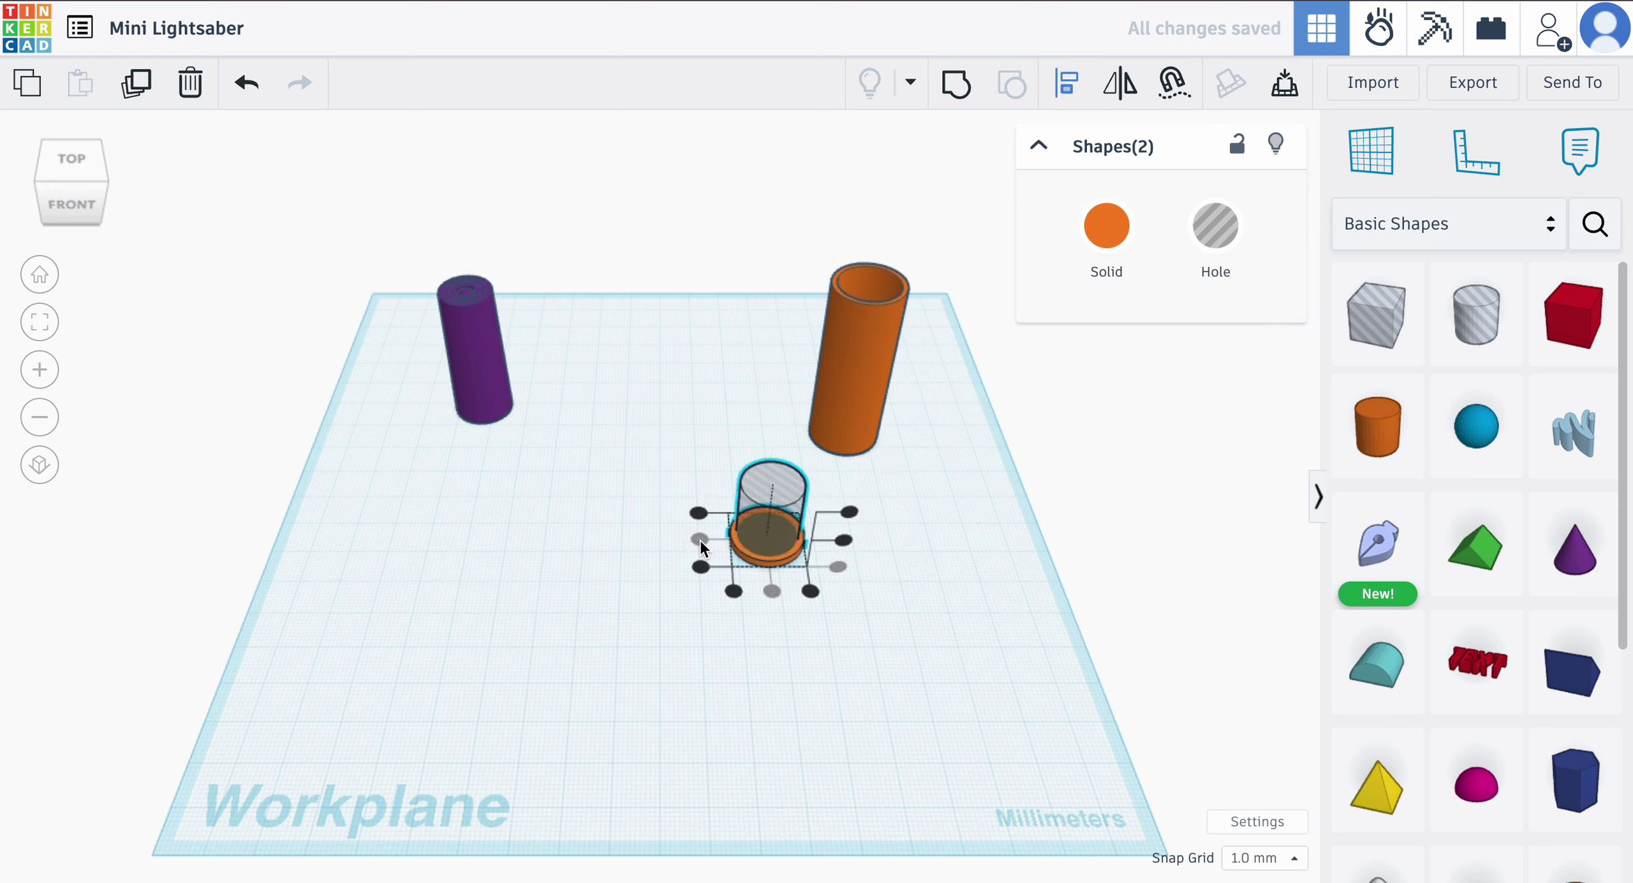
pyautogui.scroll(6, 797, 537)
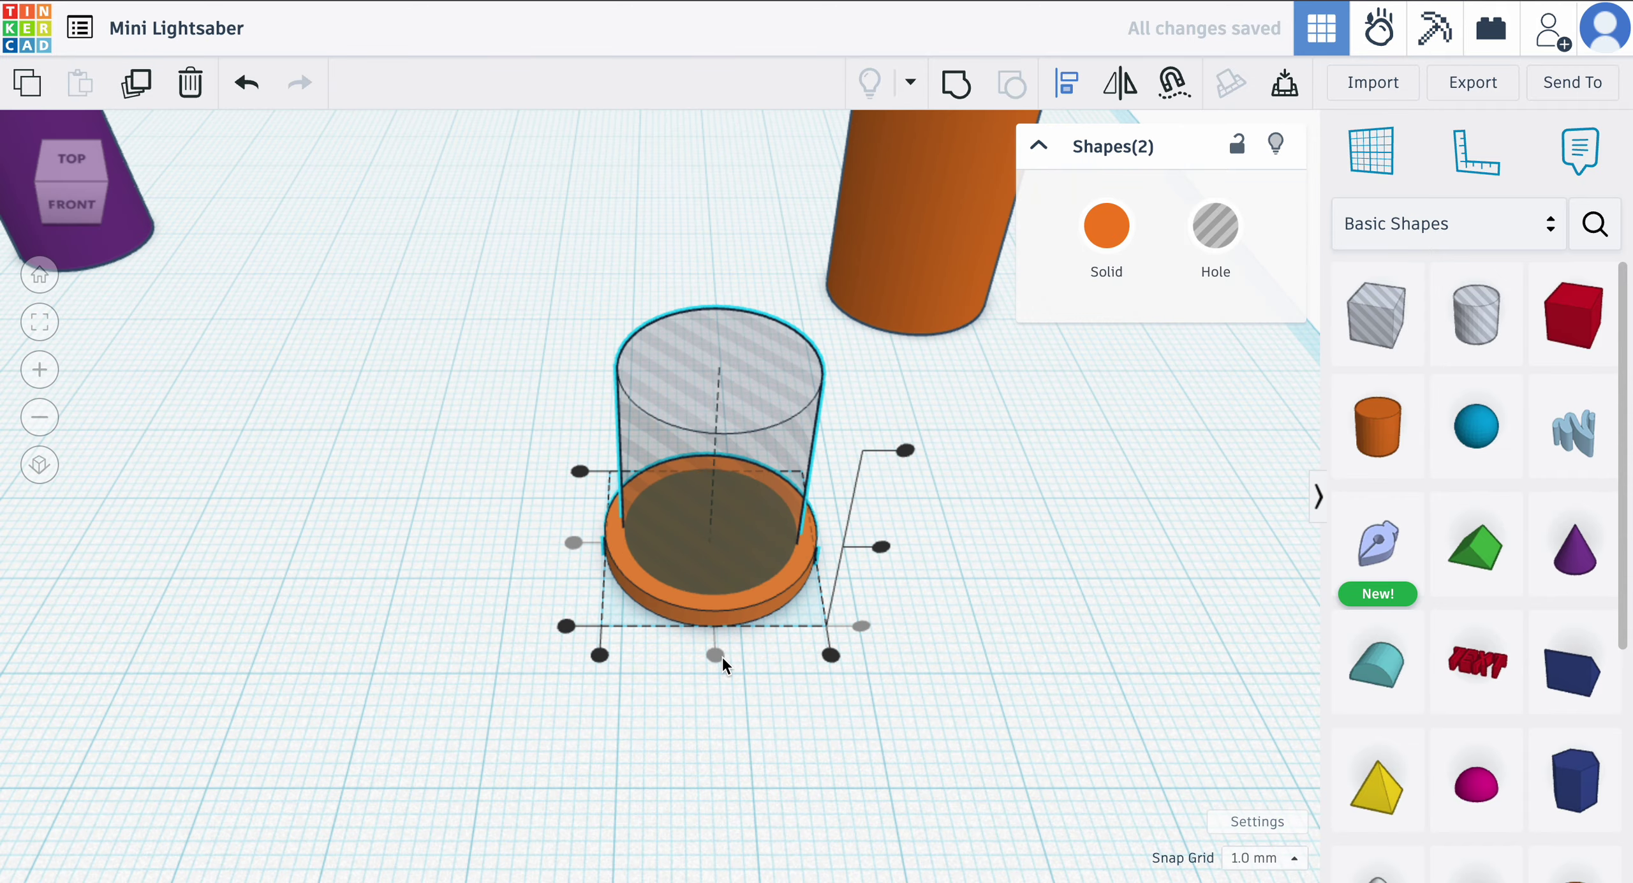
pyautogui.moveTo(732, 721)
pyautogui.mouseDown(button='right')
pyautogui.moveTo(732, 528)
pyautogui.moveTo(723, 742)
pyautogui.mouseUp(button='right')
pyautogui.moveTo(922, 650); pyautogui.dragTo(917, 607, button='right')
pyautogui.click(835, 571)
# Lower the hole cylinder 6 mm so it passes completely through the disc
pyautogui.click(685, 413)
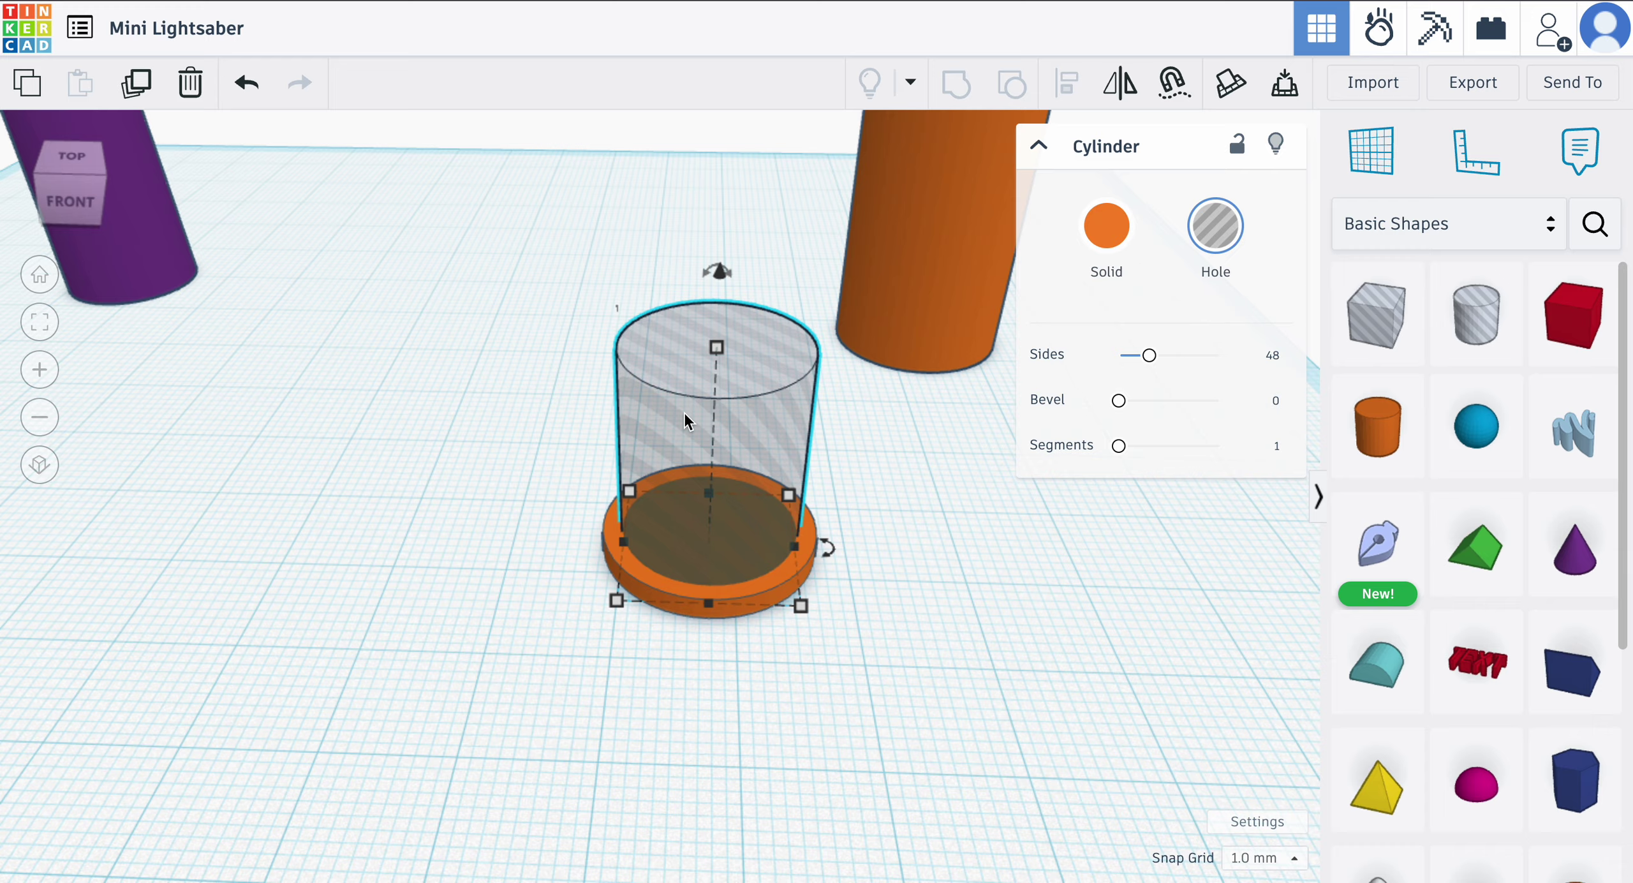
pyautogui.moveTo(717, 272); pyautogui.dragTo(720, 342)
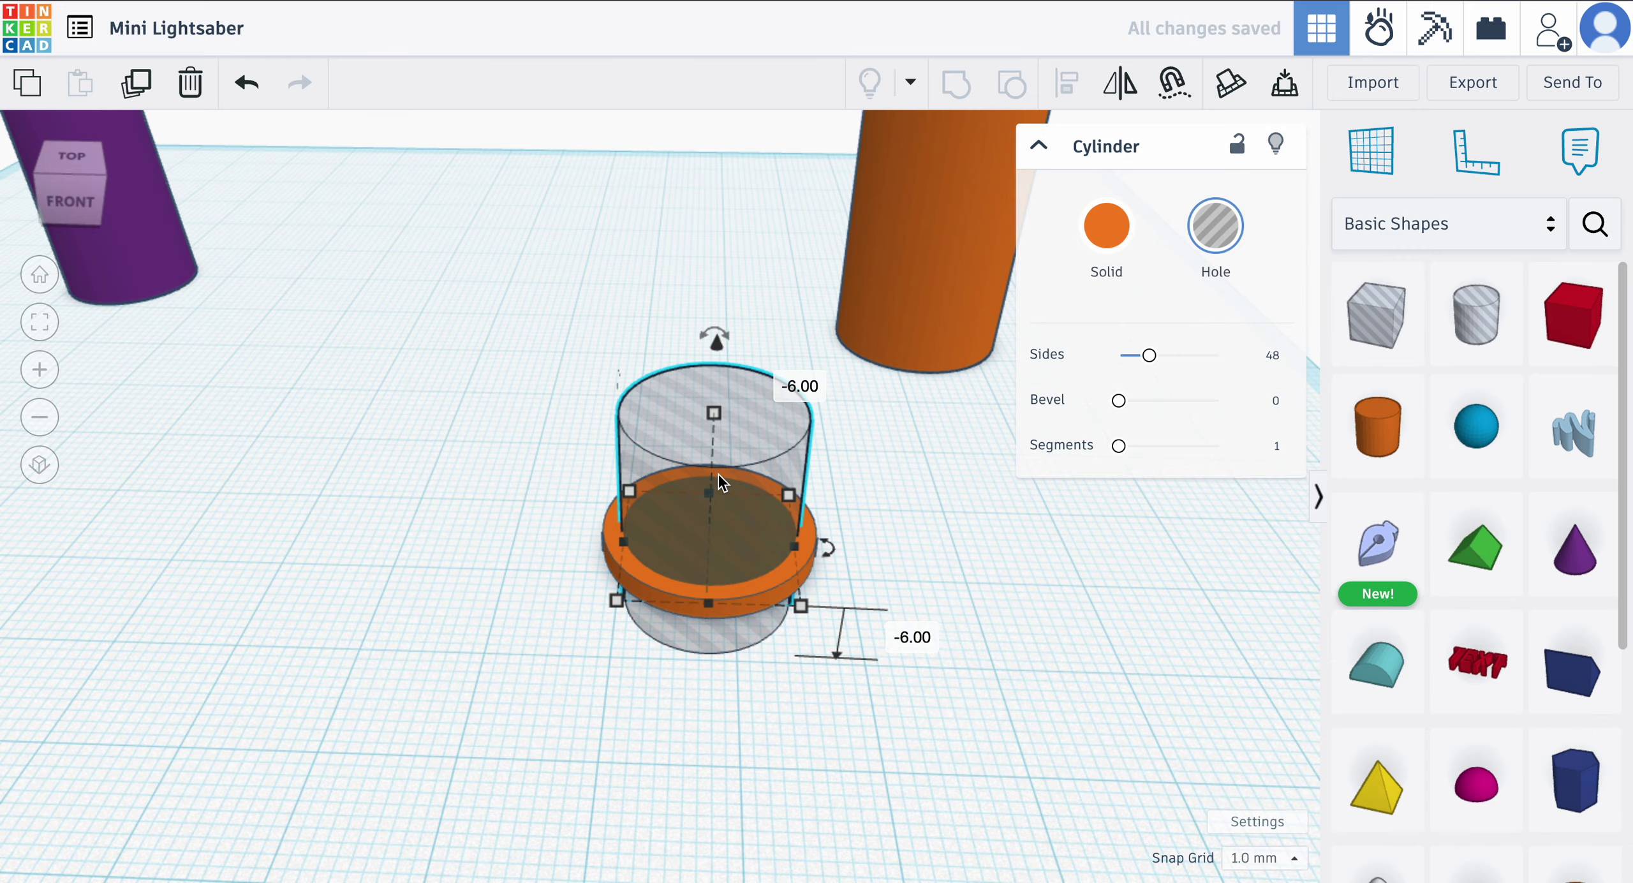
pyautogui.moveTo(718, 474); pyautogui.dragTo(746, 601, button='right')
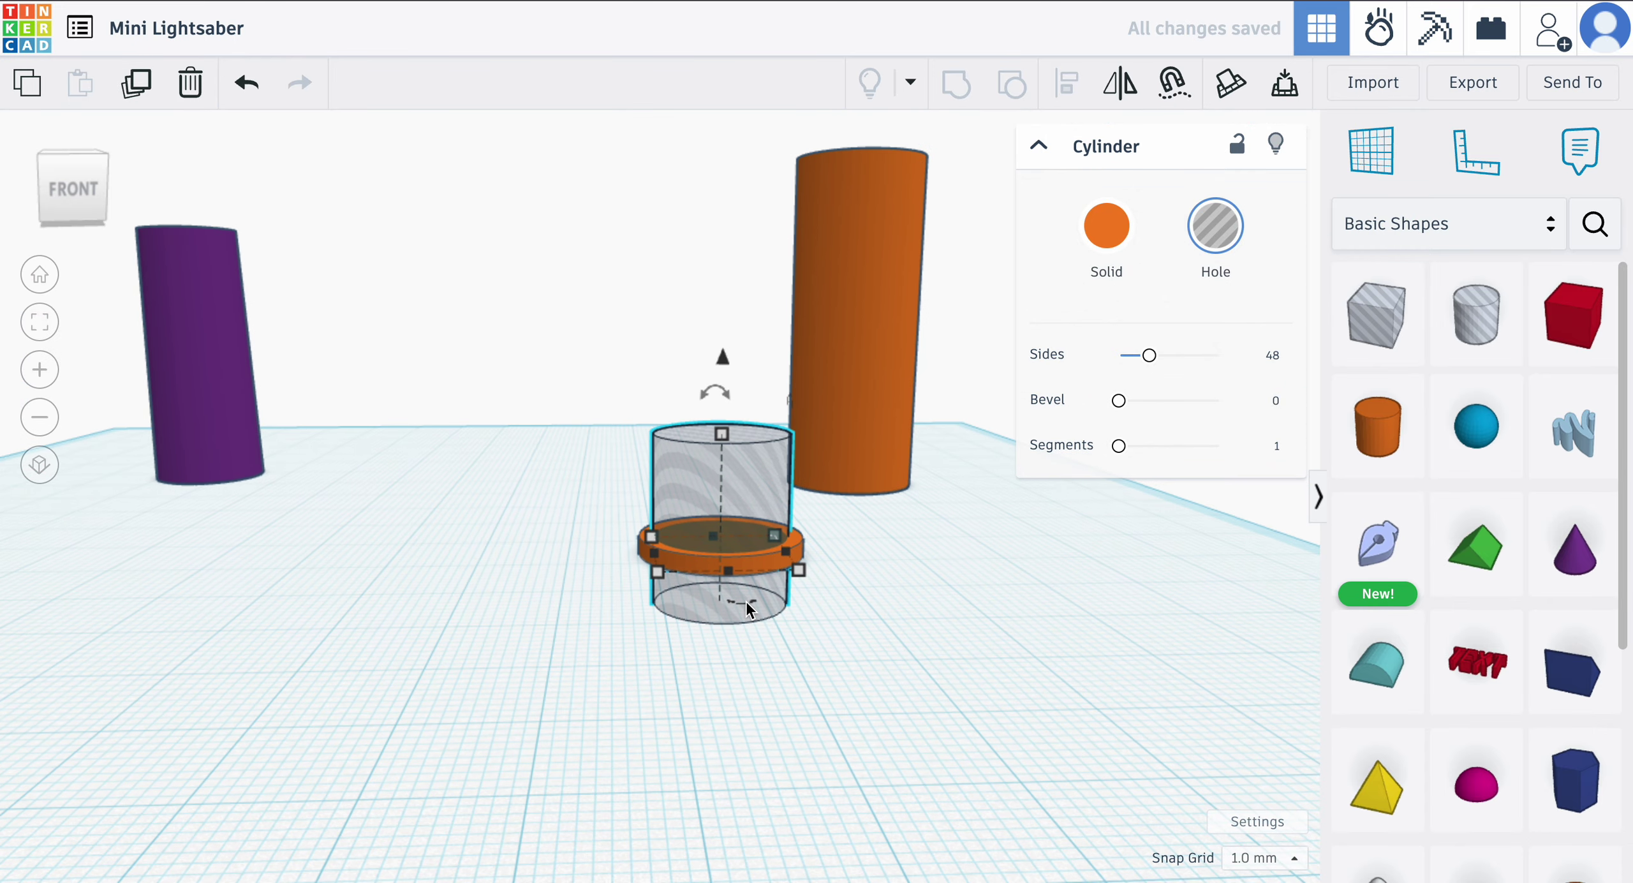
# Group the disc with the hole cylinder to cut it into a thin ring
pyautogui.moveTo(776, 685); pyautogui.dragTo(683, 415)
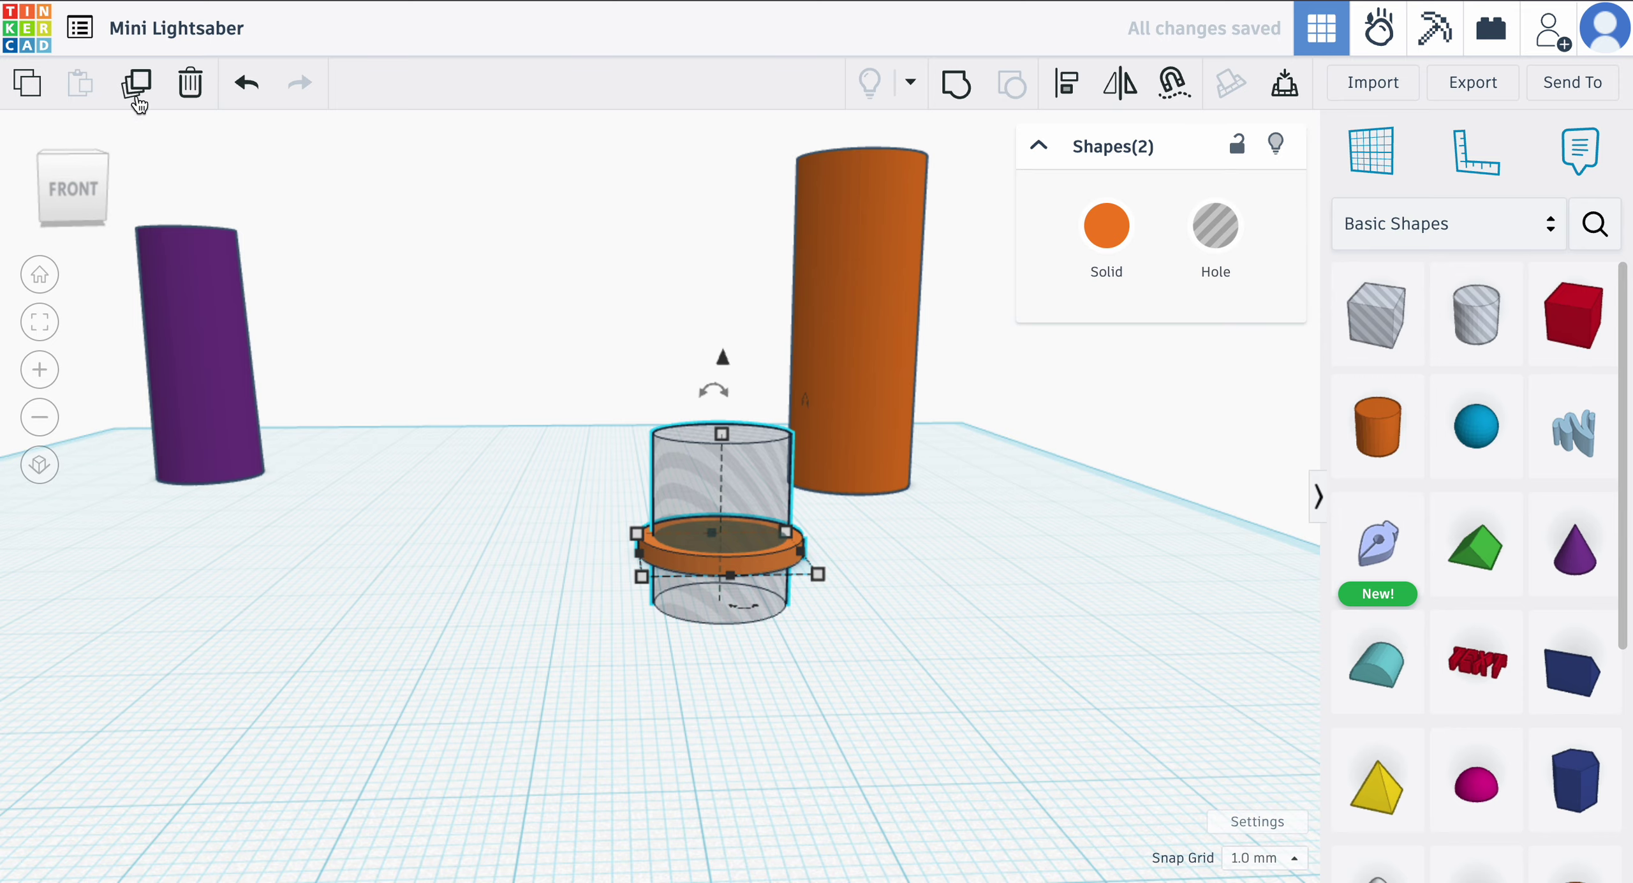
pyautogui.click(954, 83)
pyautogui.moveTo(937, 605); pyautogui.dragTo(945, 699, button='right')
pyautogui.click(943, 698)
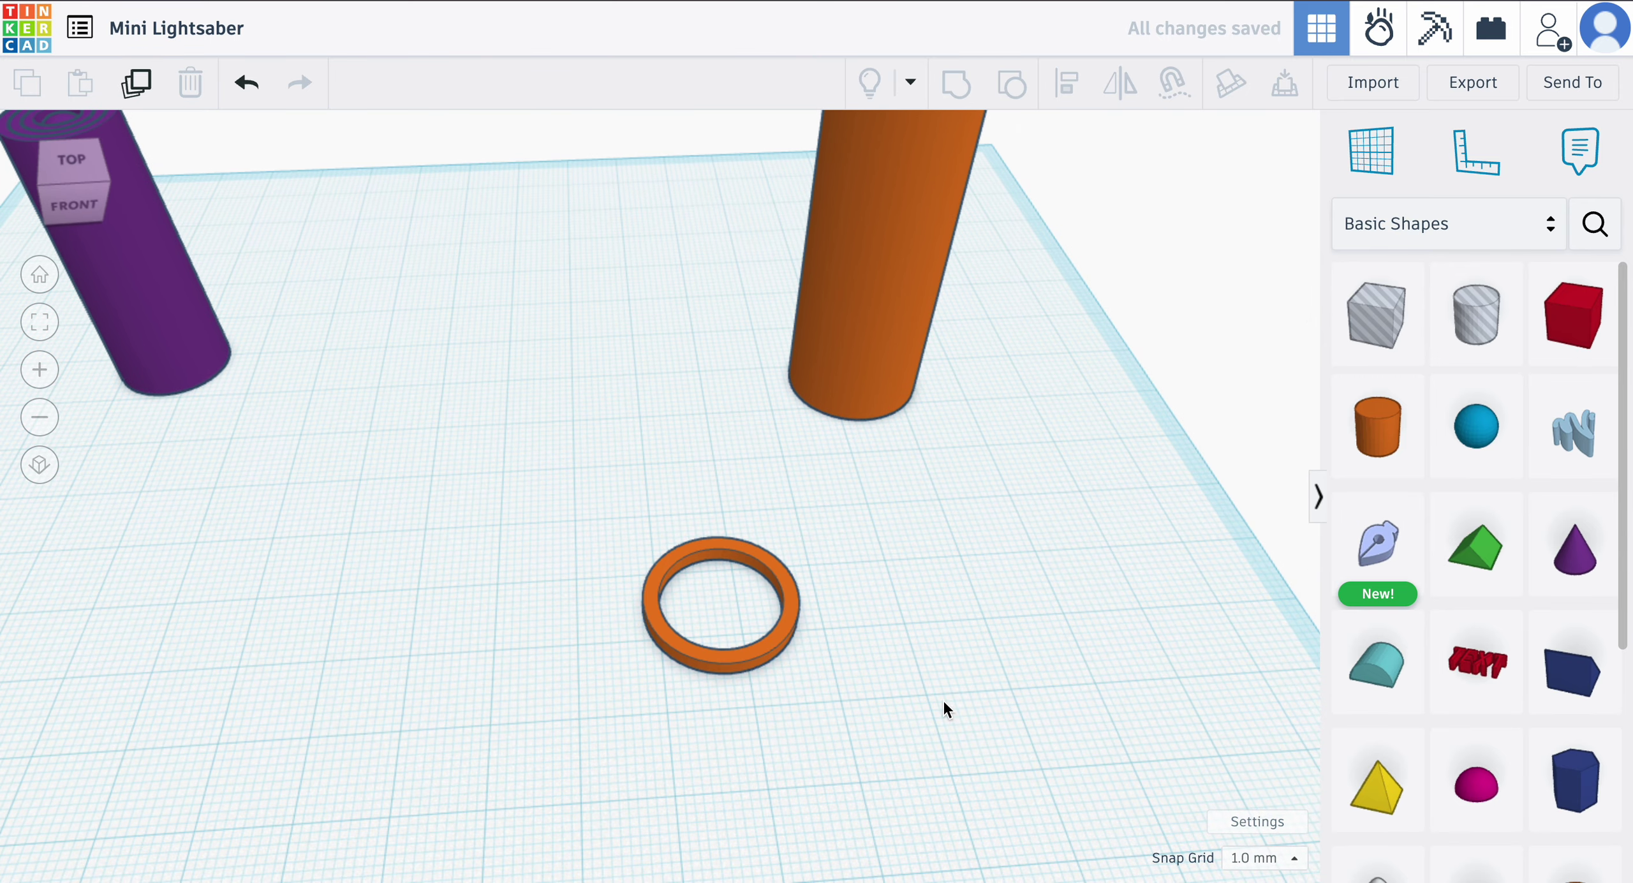
# Move the thin ring back between the purple blade and the orange handle
pyautogui.moveTo(791, 602); pyautogui.dragTo(600, 290)
pyautogui.click(438, 546)
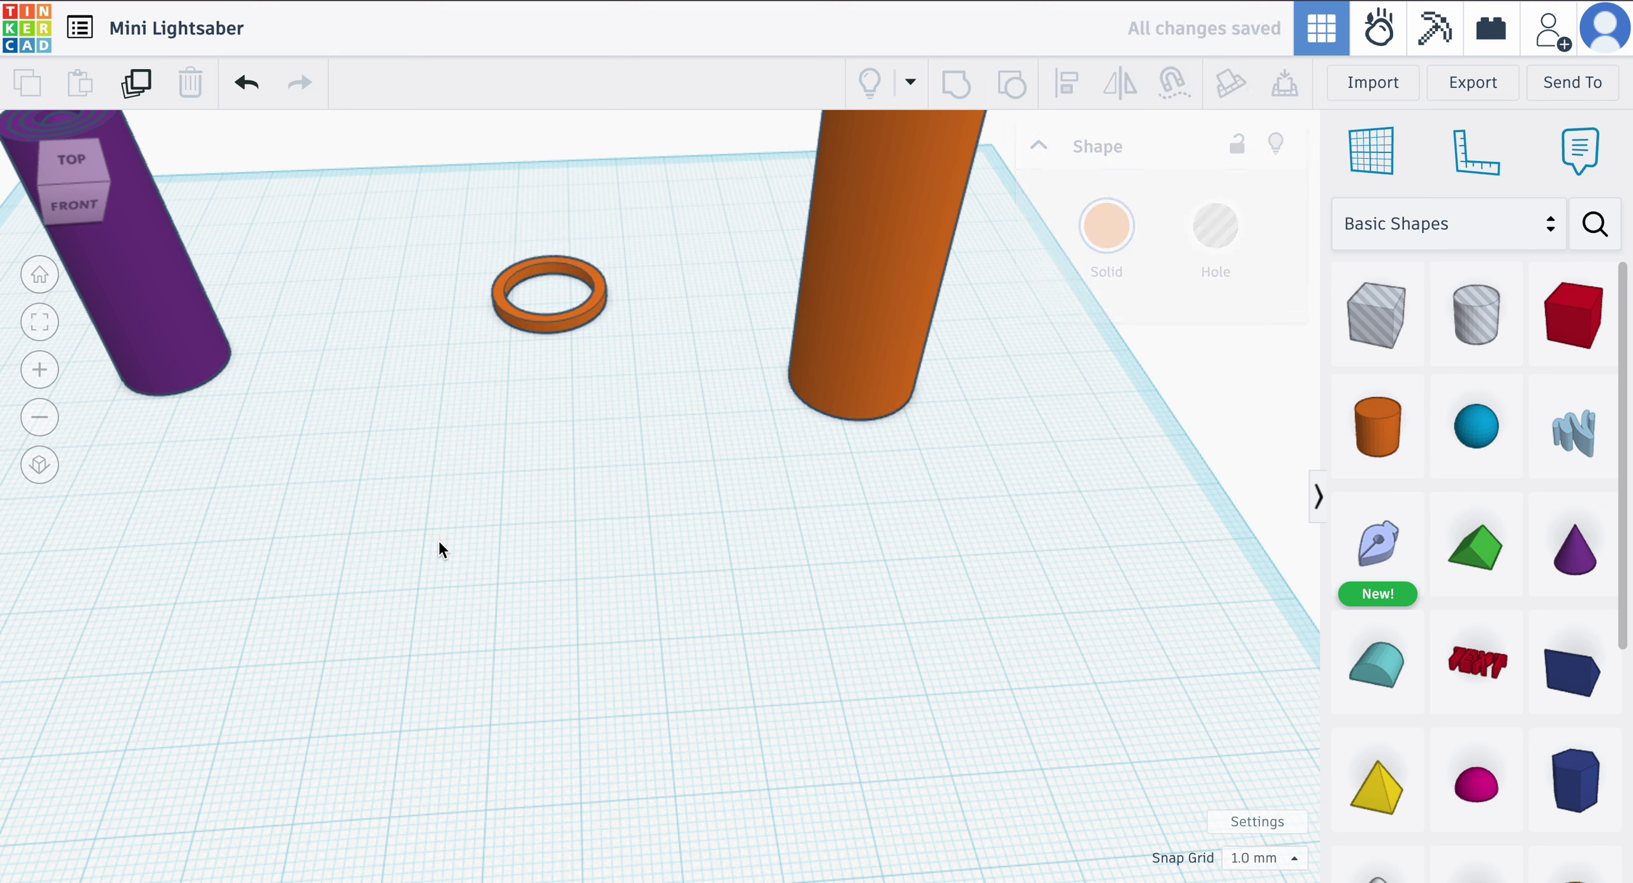
pyautogui.scroll(-4, 505, 529)
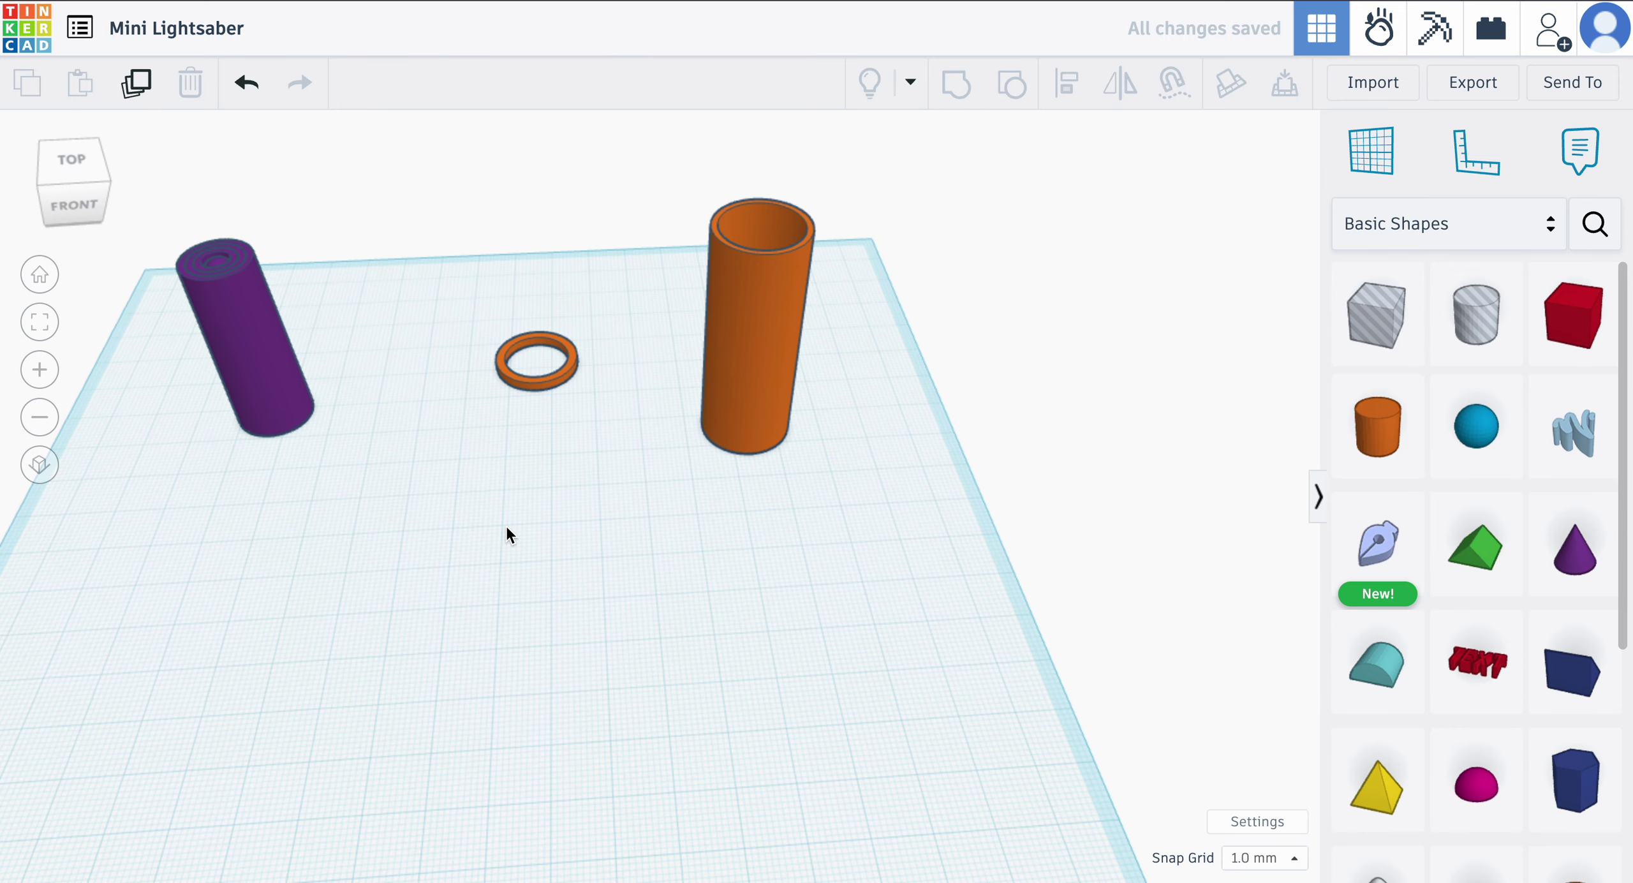
pyautogui.click(40, 274)
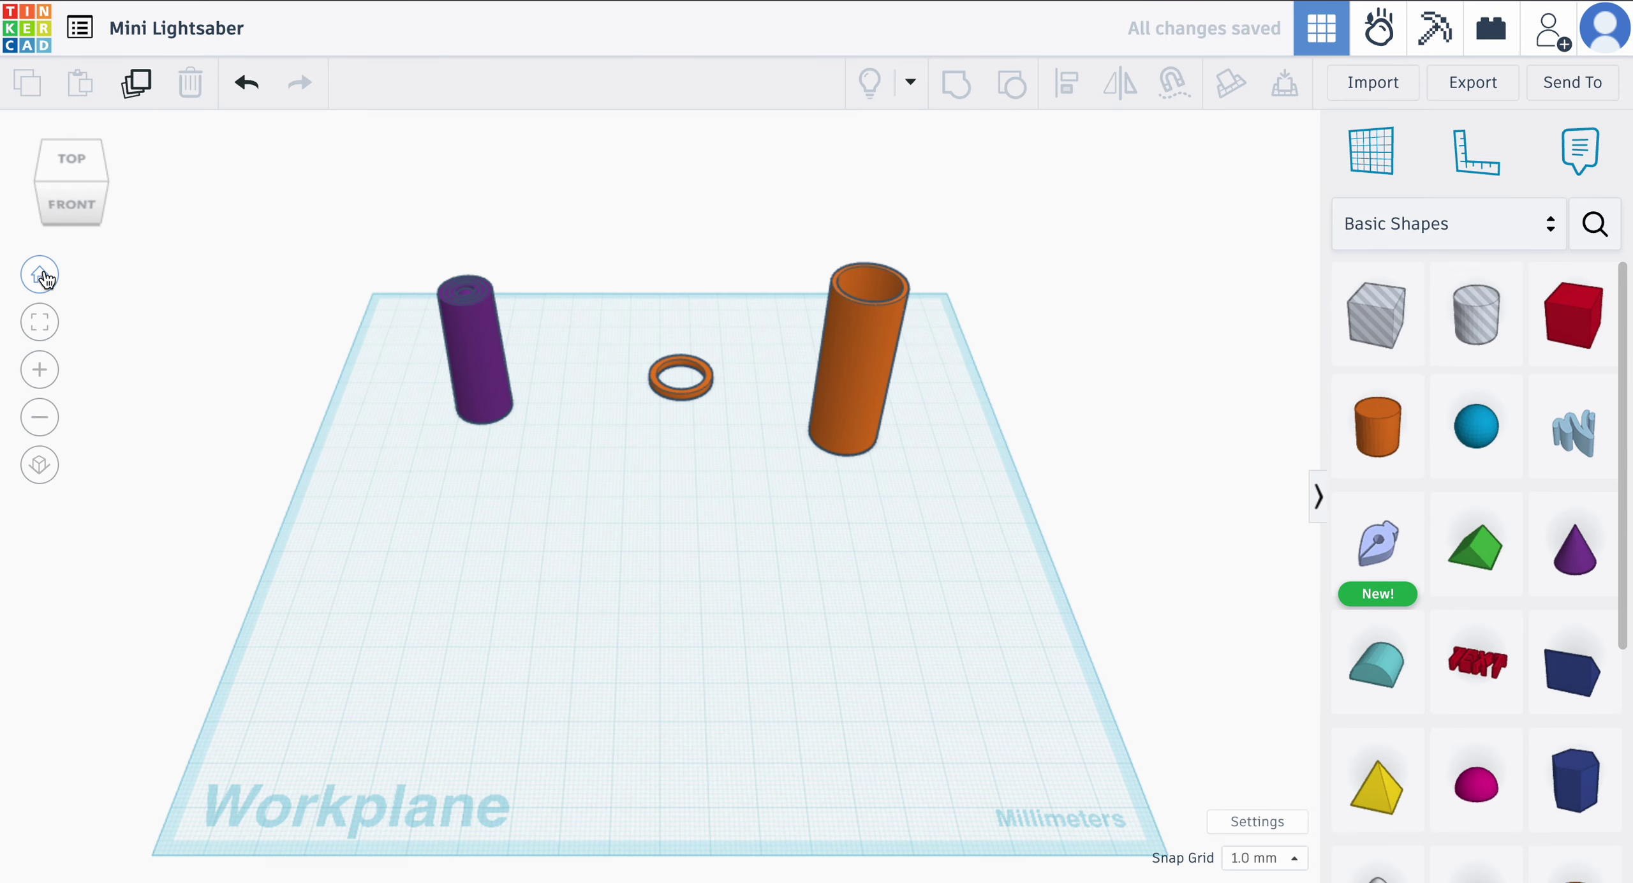
pyautogui.click(872, 306)
pyautogui.click(474, 347)
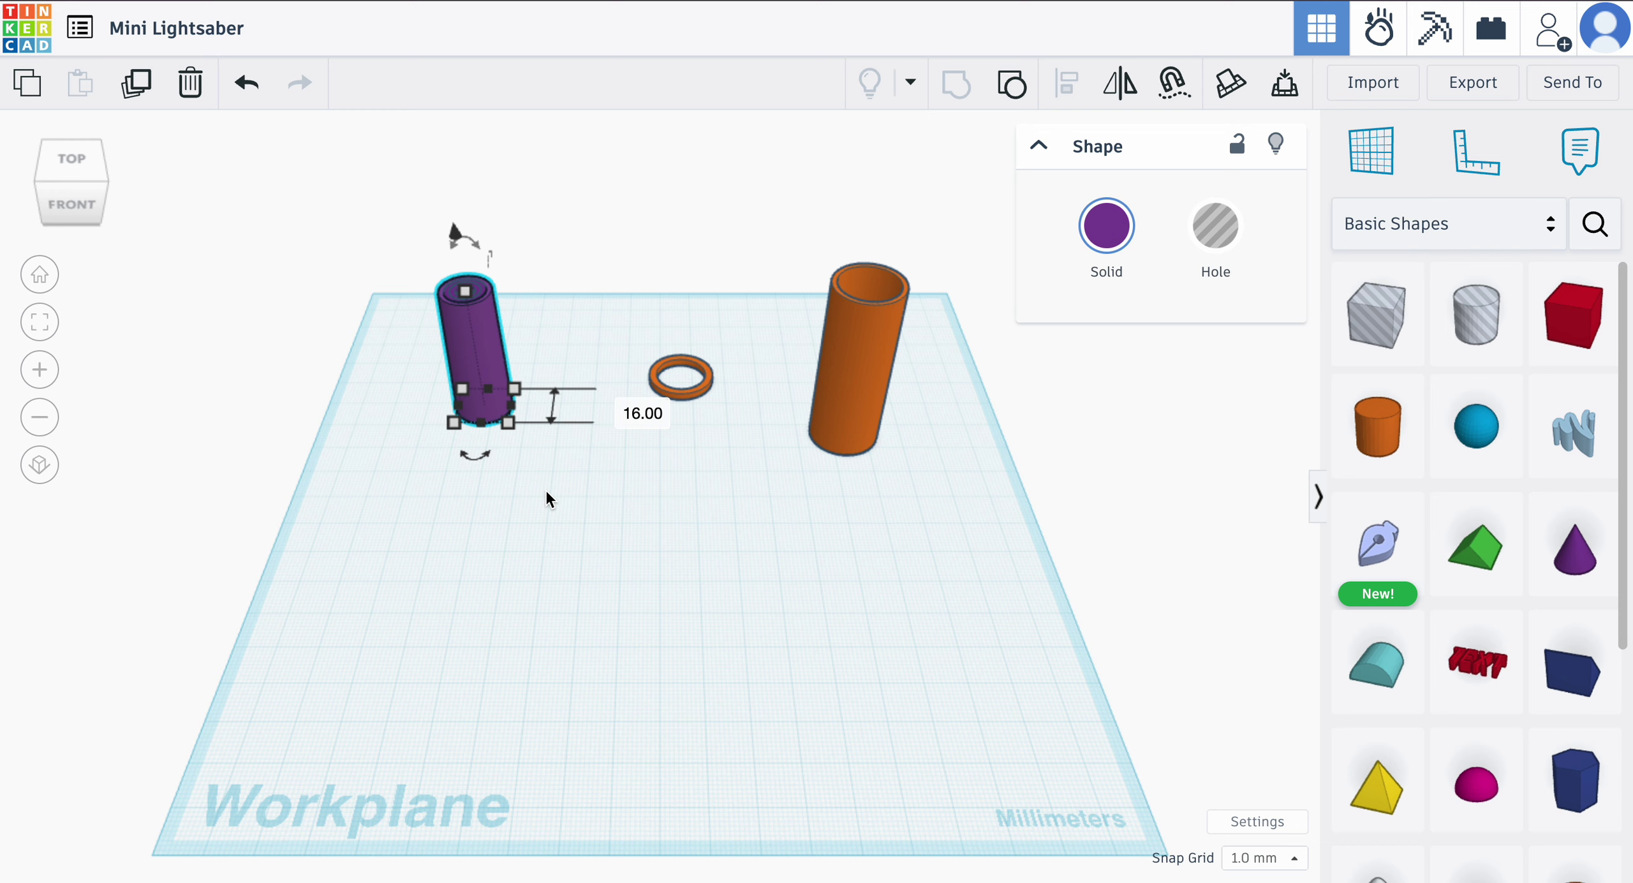
pyautogui.moveTo(547, 491); pyautogui.dragTo(423, 262)
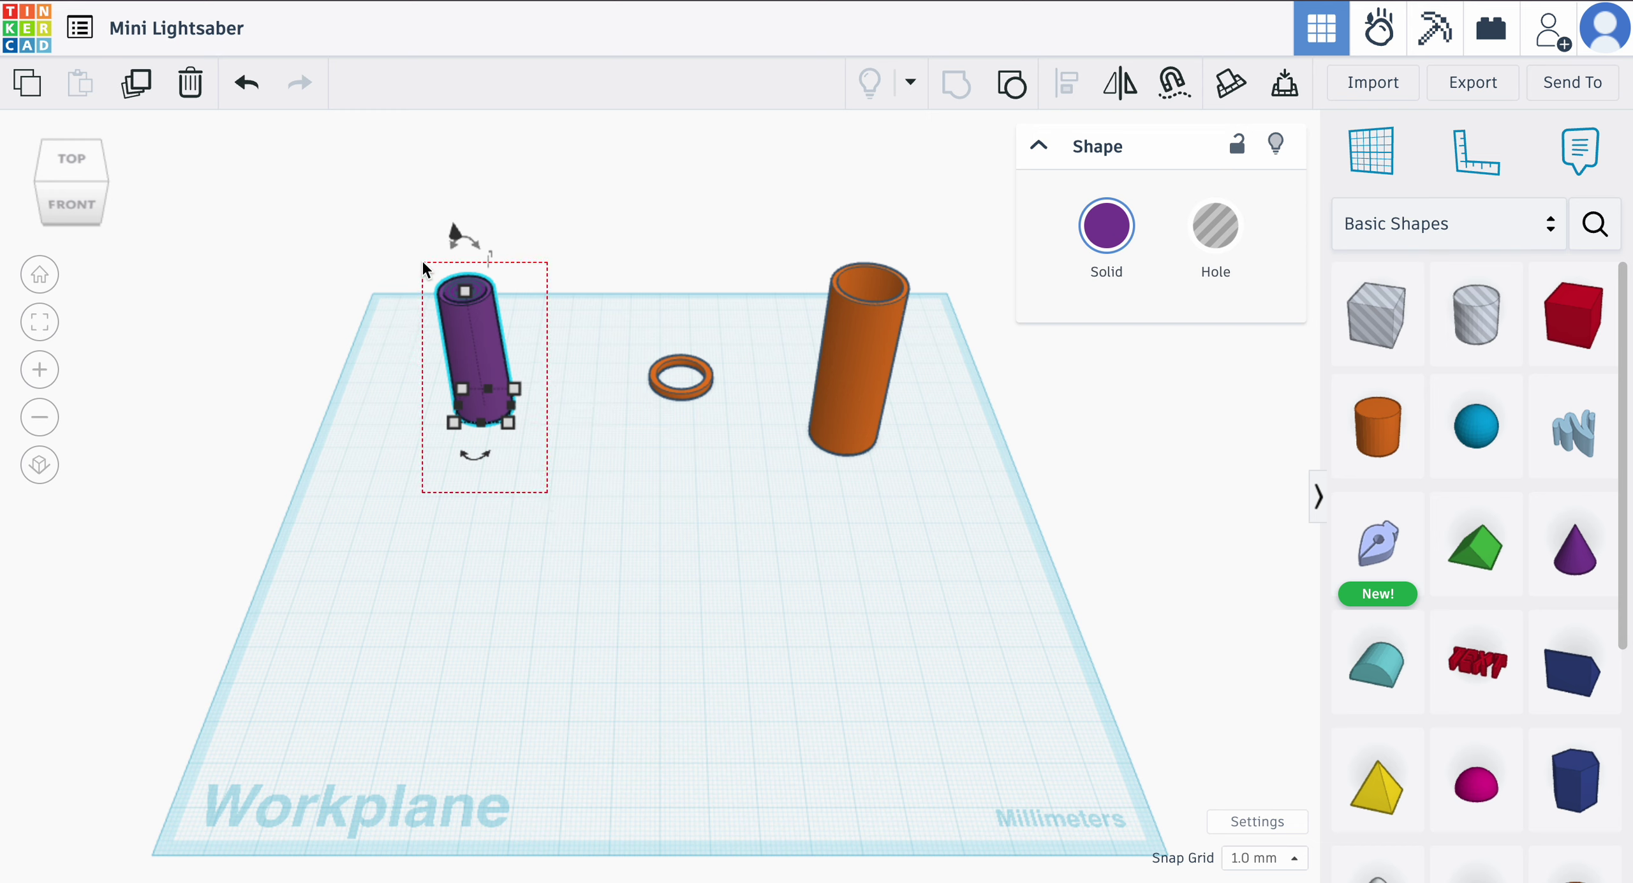
pyautogui.click(569, 460)
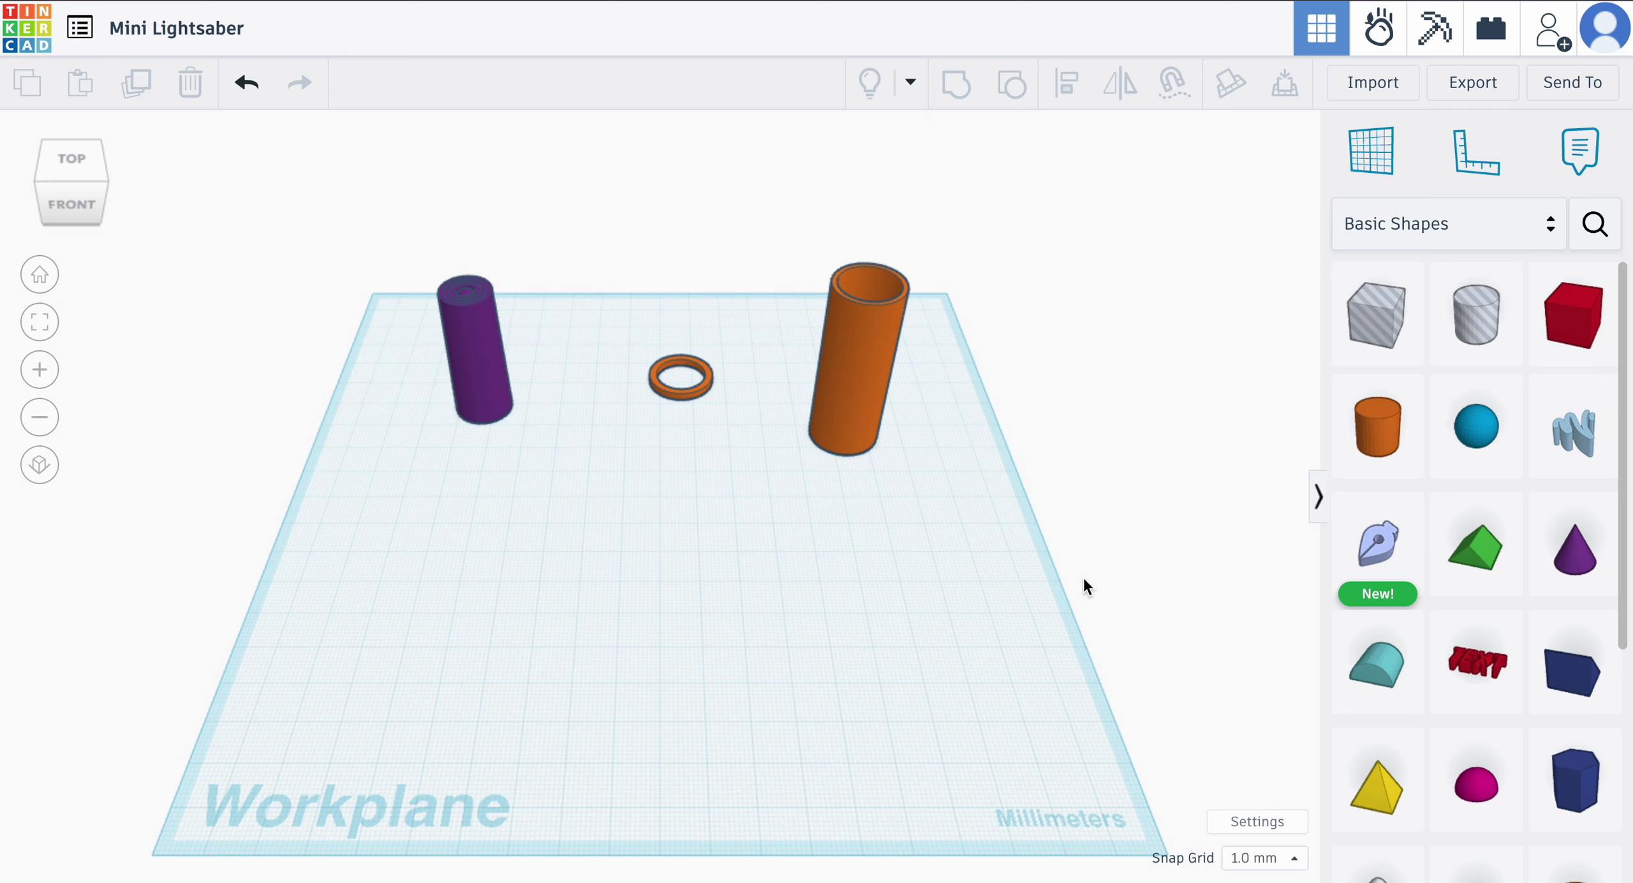
# Place a Ring basic shape on the workplane in front of the orange handle
pyautogui.scroll(-3, 1486, 740)
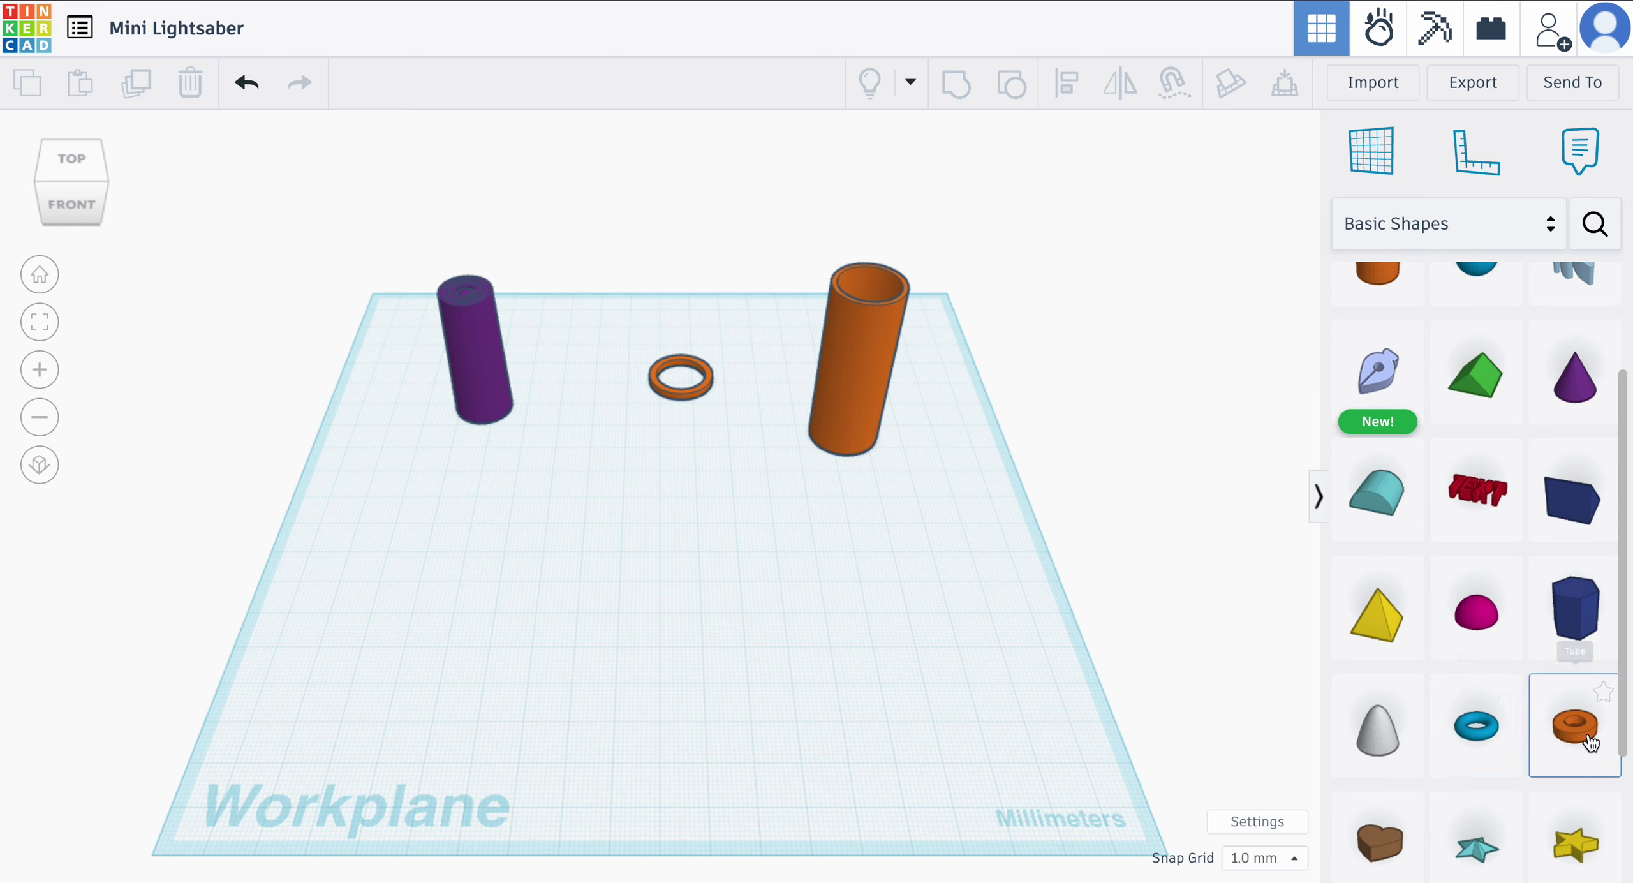
pyautogui.scroll(-1, 1575, 743)
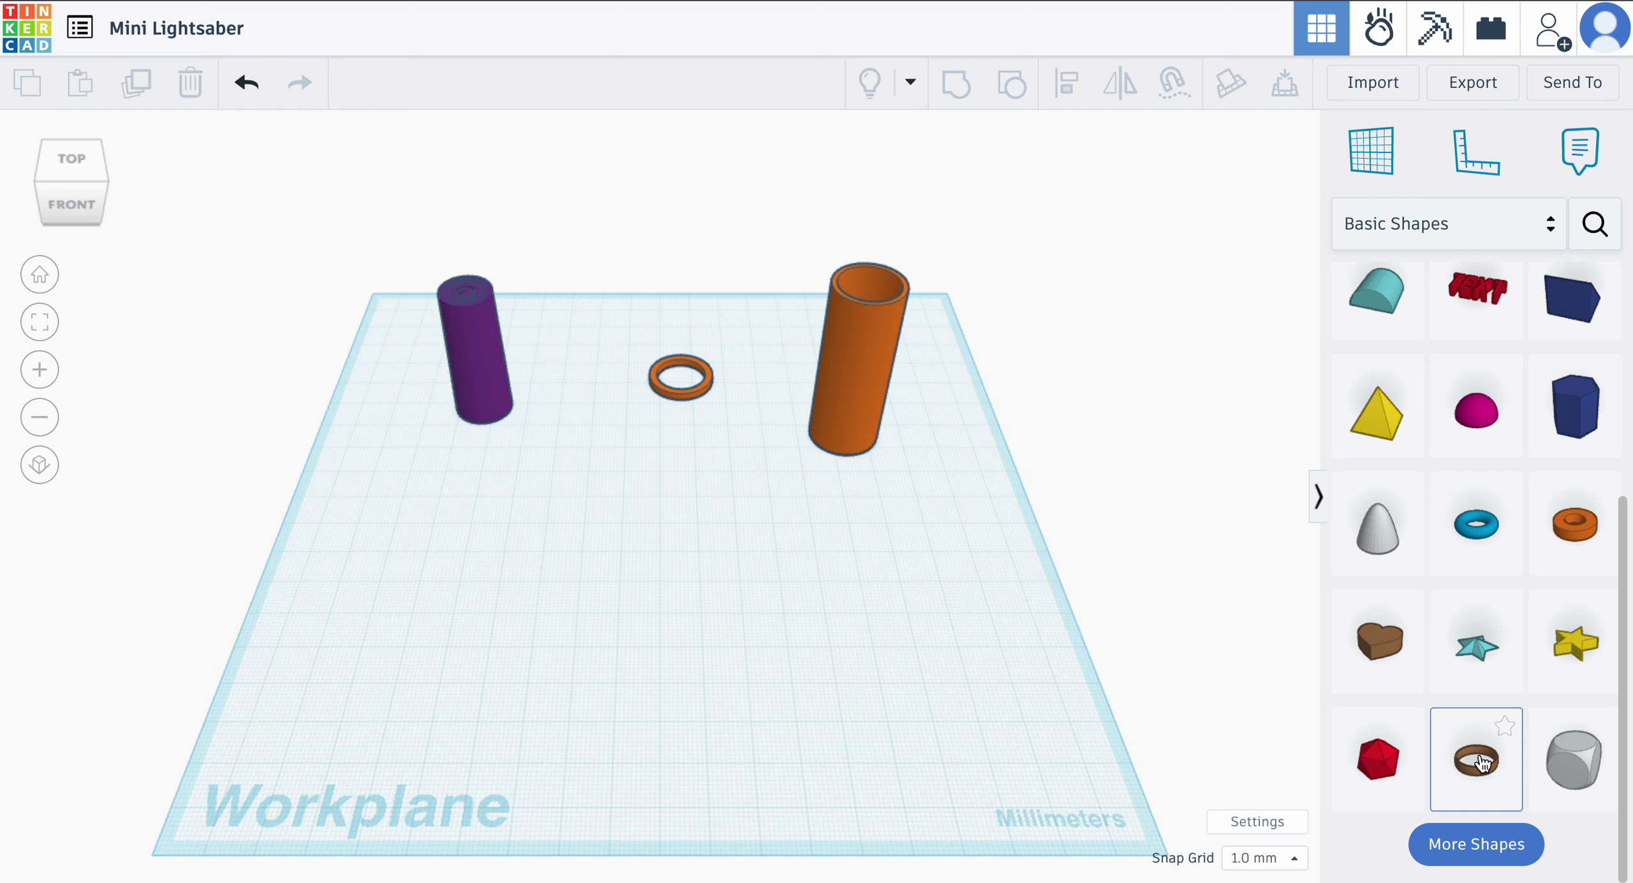
pyautogui.moveTo(1476, 756); pyautogui.dragTo(865, 614)
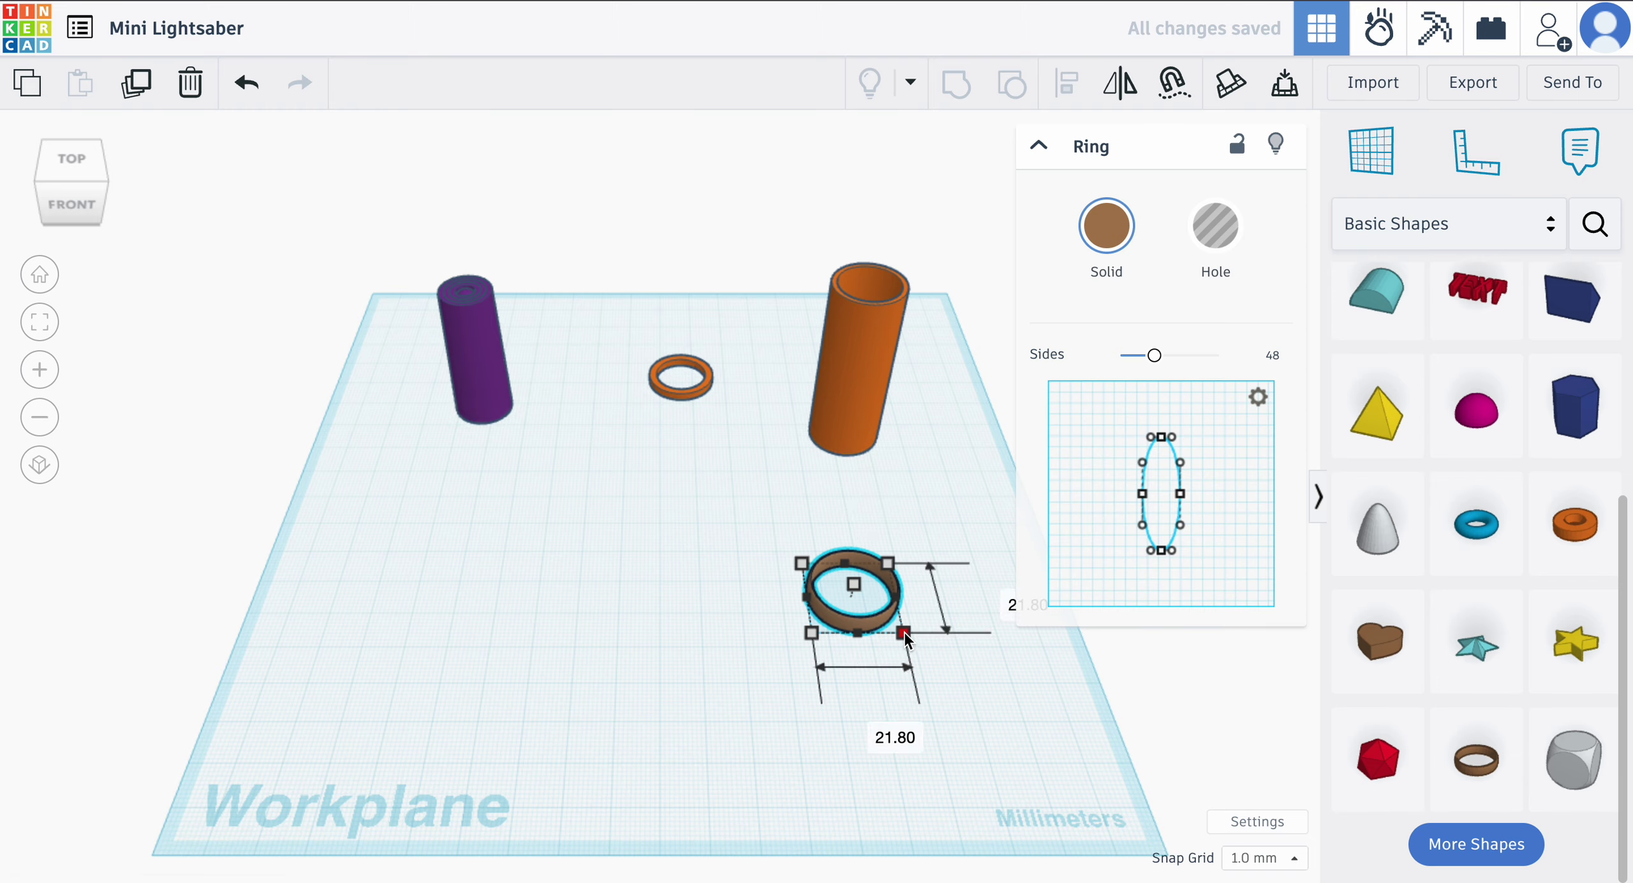
# Set the brown ring's width and depth to 20.5 mm each and turn it into a hole
pyautogui.click(862, 728)
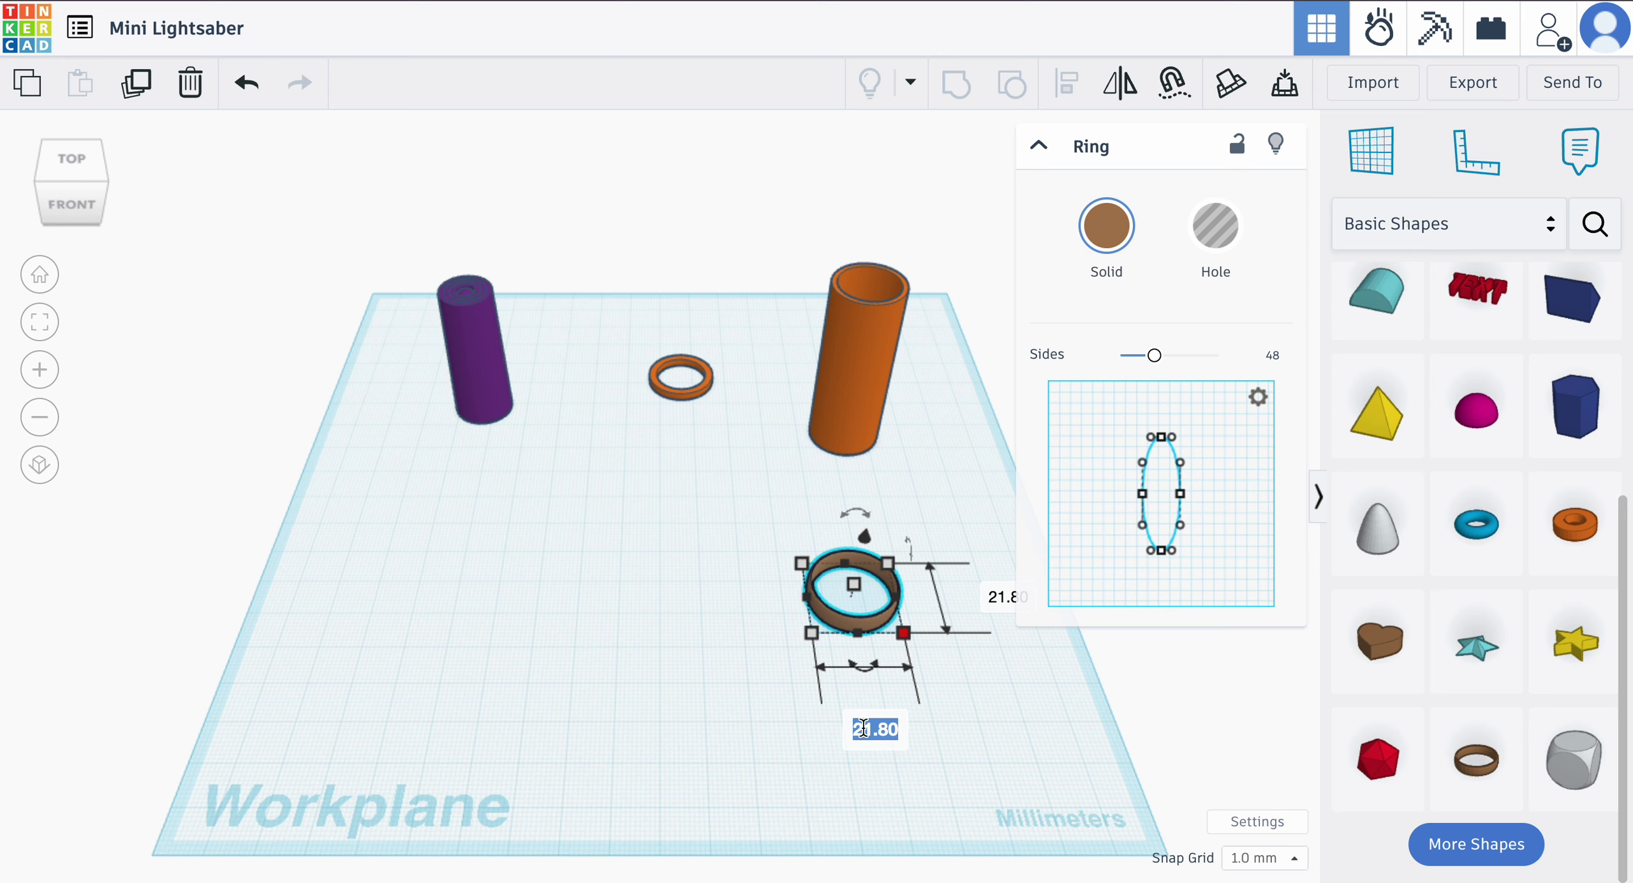
pyautogui.write('20.5')
pyautogui.press('Tab')
pyautogui.write('2')
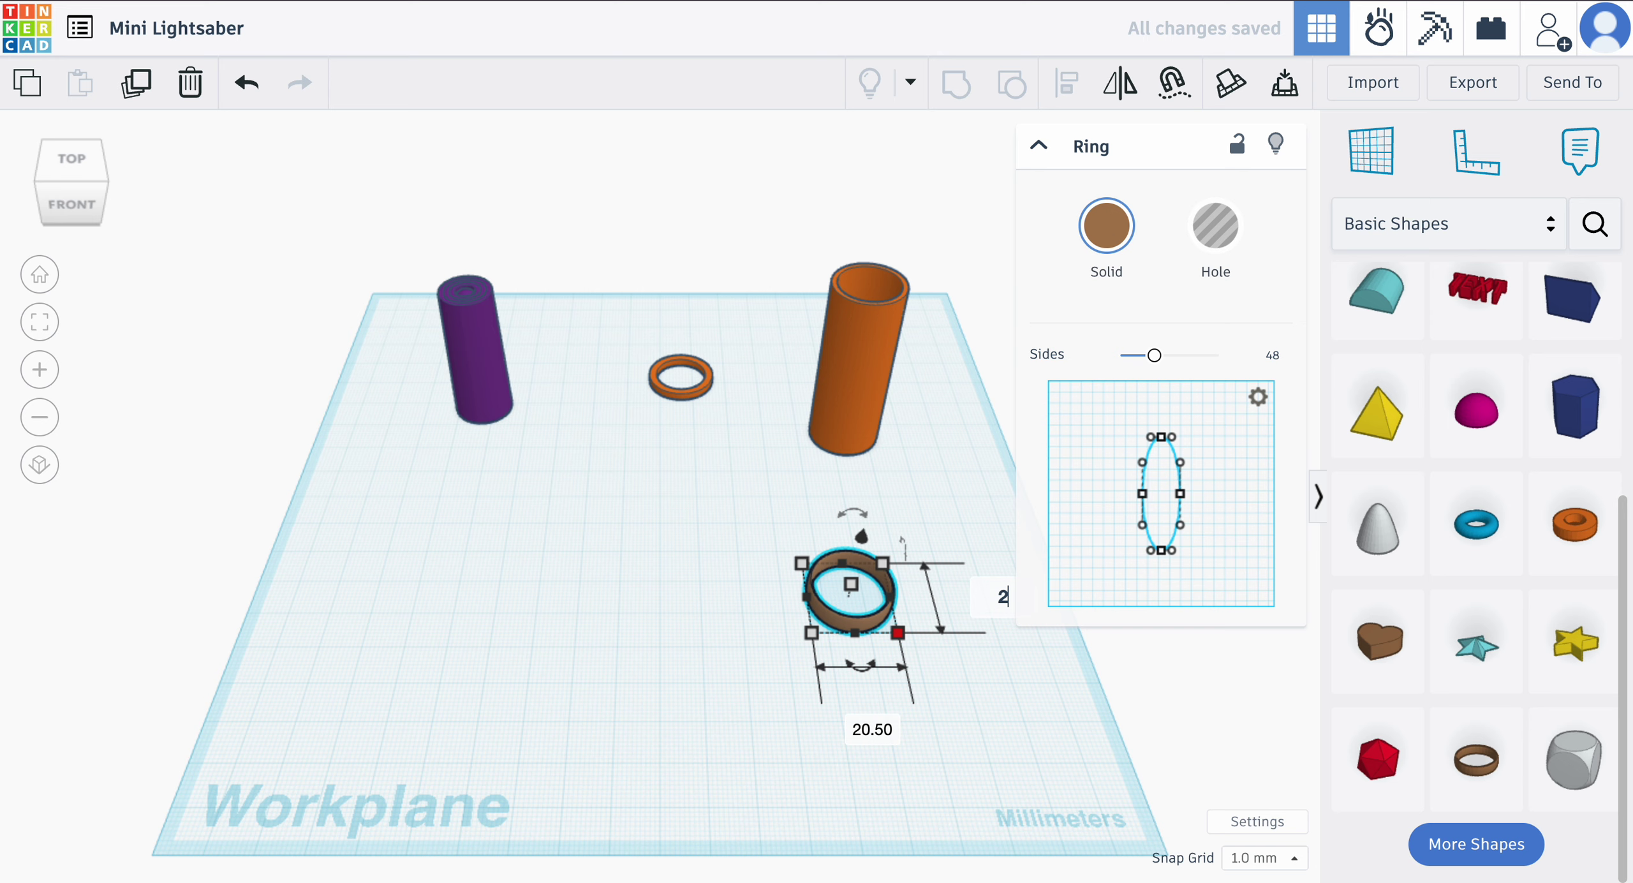
pyautogui.write('0.5')
pyautogui.press('Return')
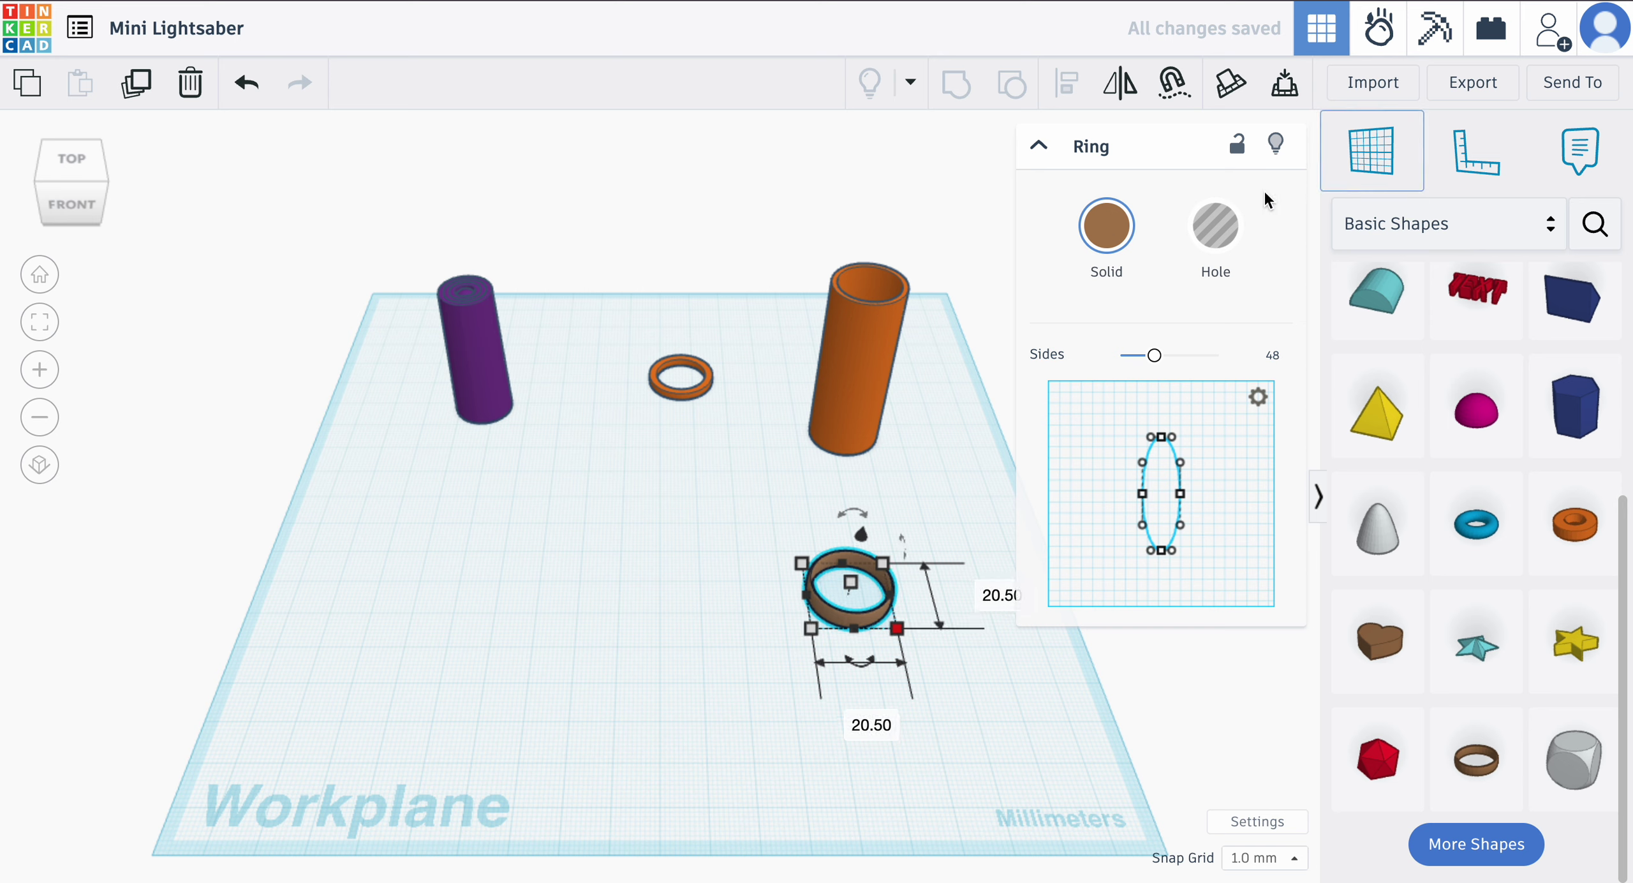
pyautogui.click(1214, 226)
pyautogui.click(972, 767)
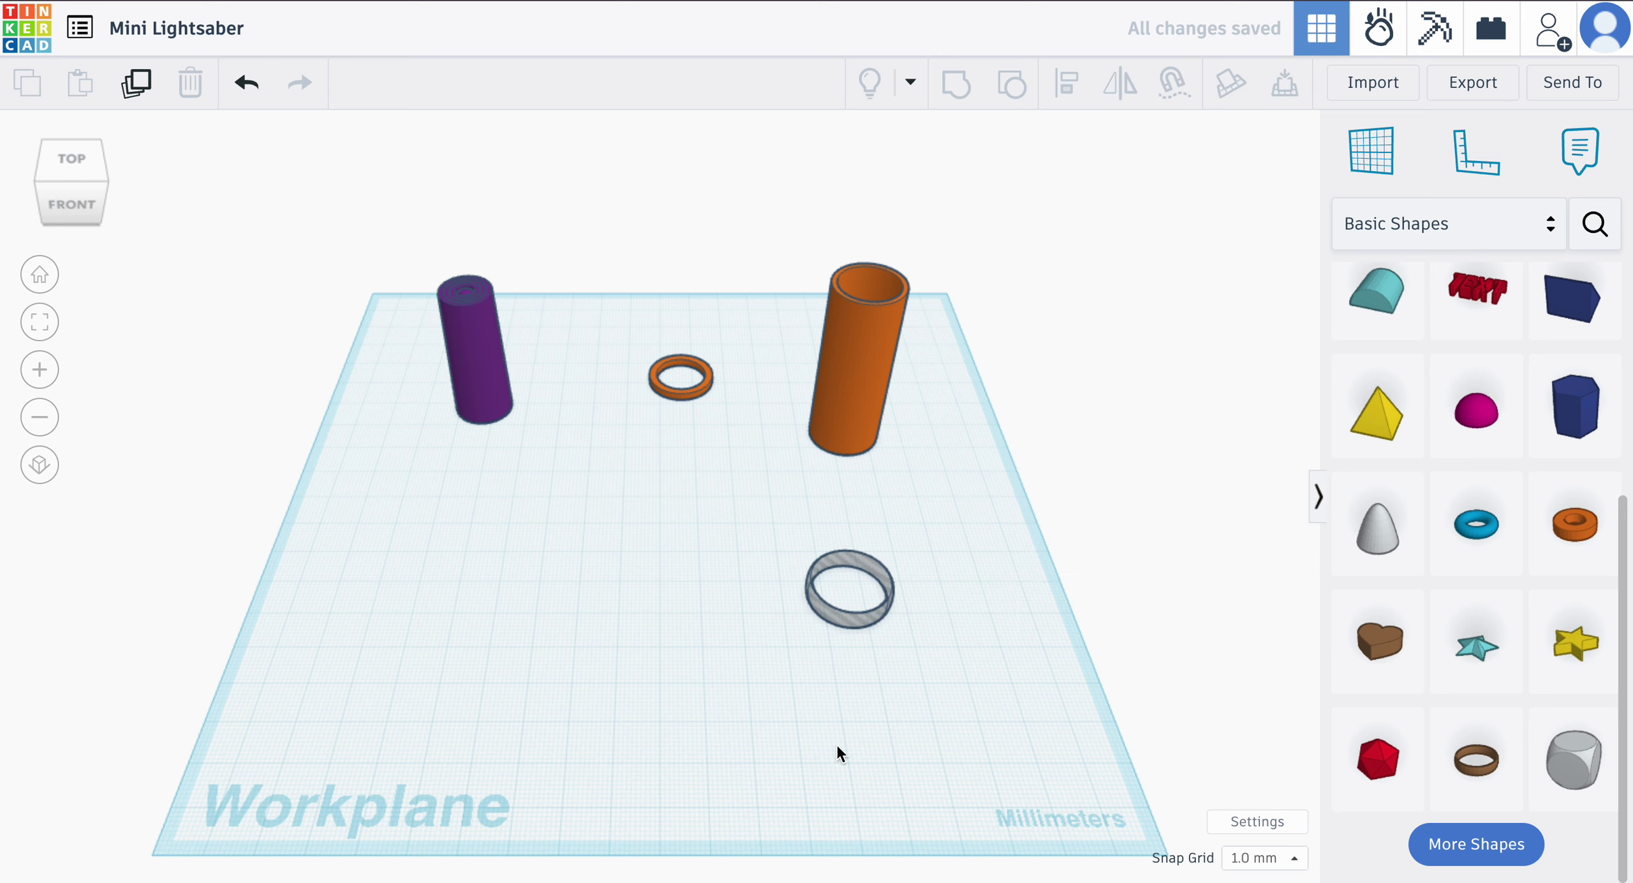
# Align the ring hole and the orange handle on their centres in both horizontal directions
pyautogui.moveTo(849, 711); pyautogui.dragTo(860, 321)
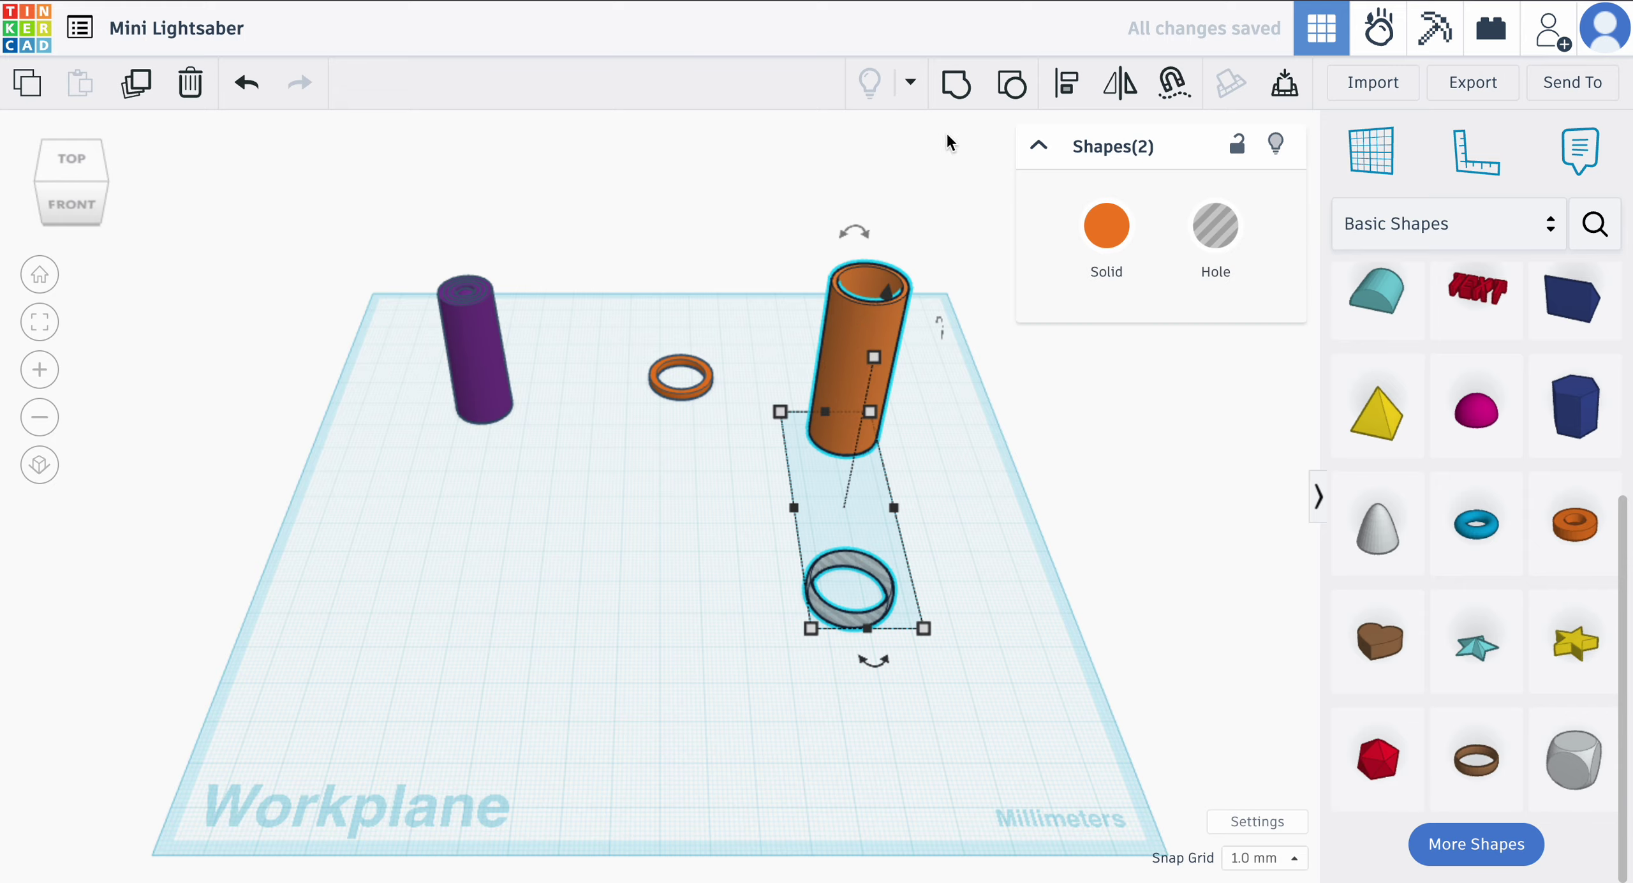
pyautogui.click(1066, 82)
pyautogui.click(877, 664)
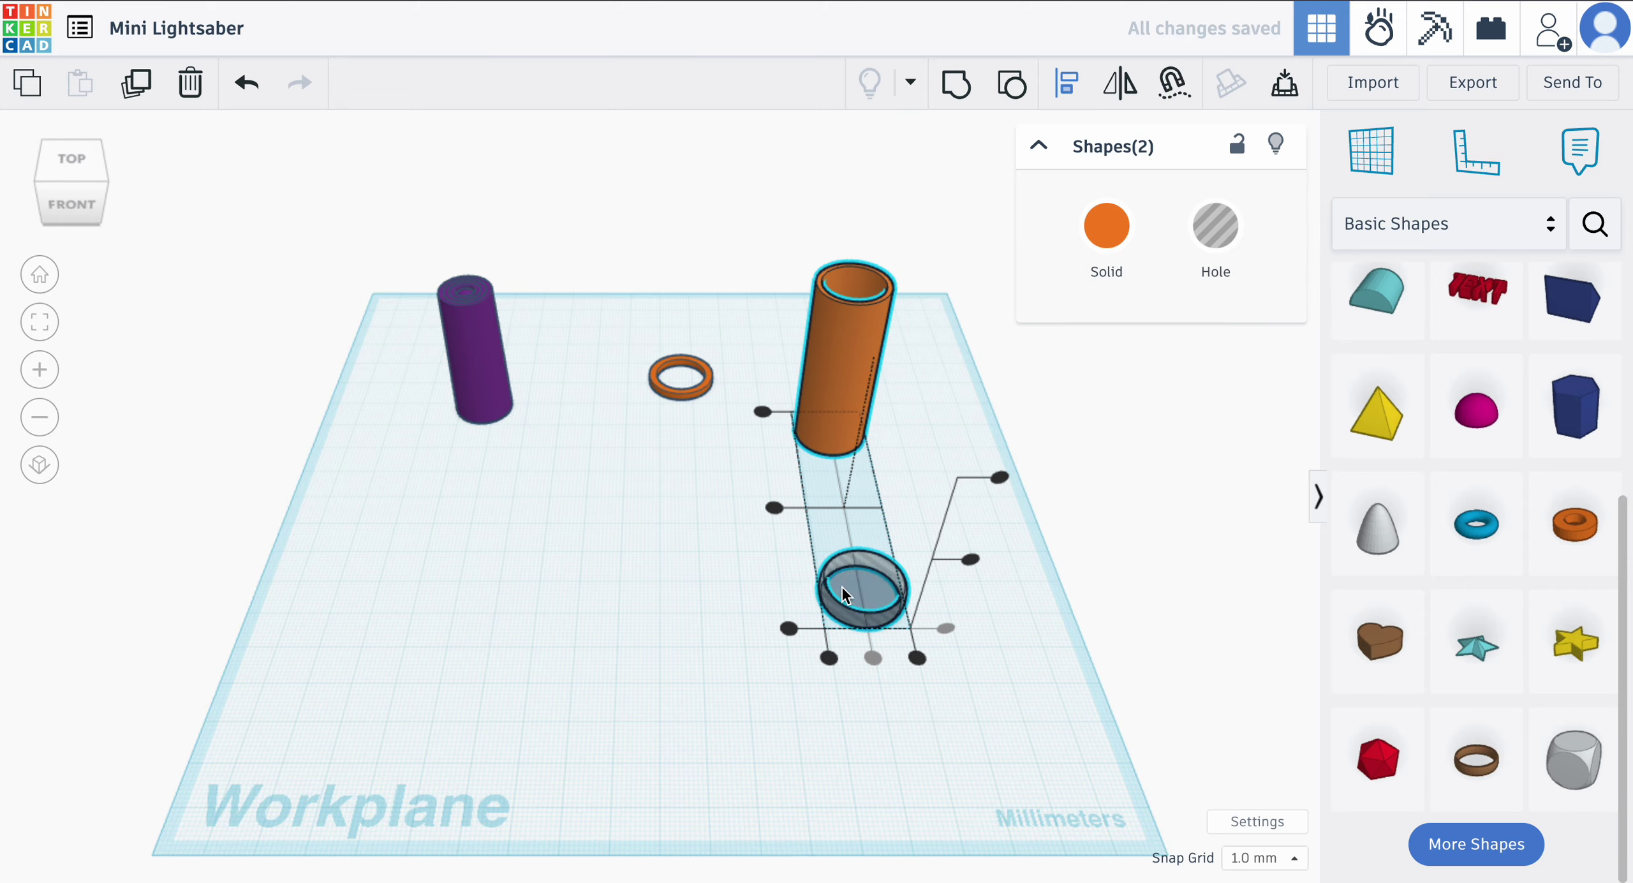
pyautogui.click(778, 509)
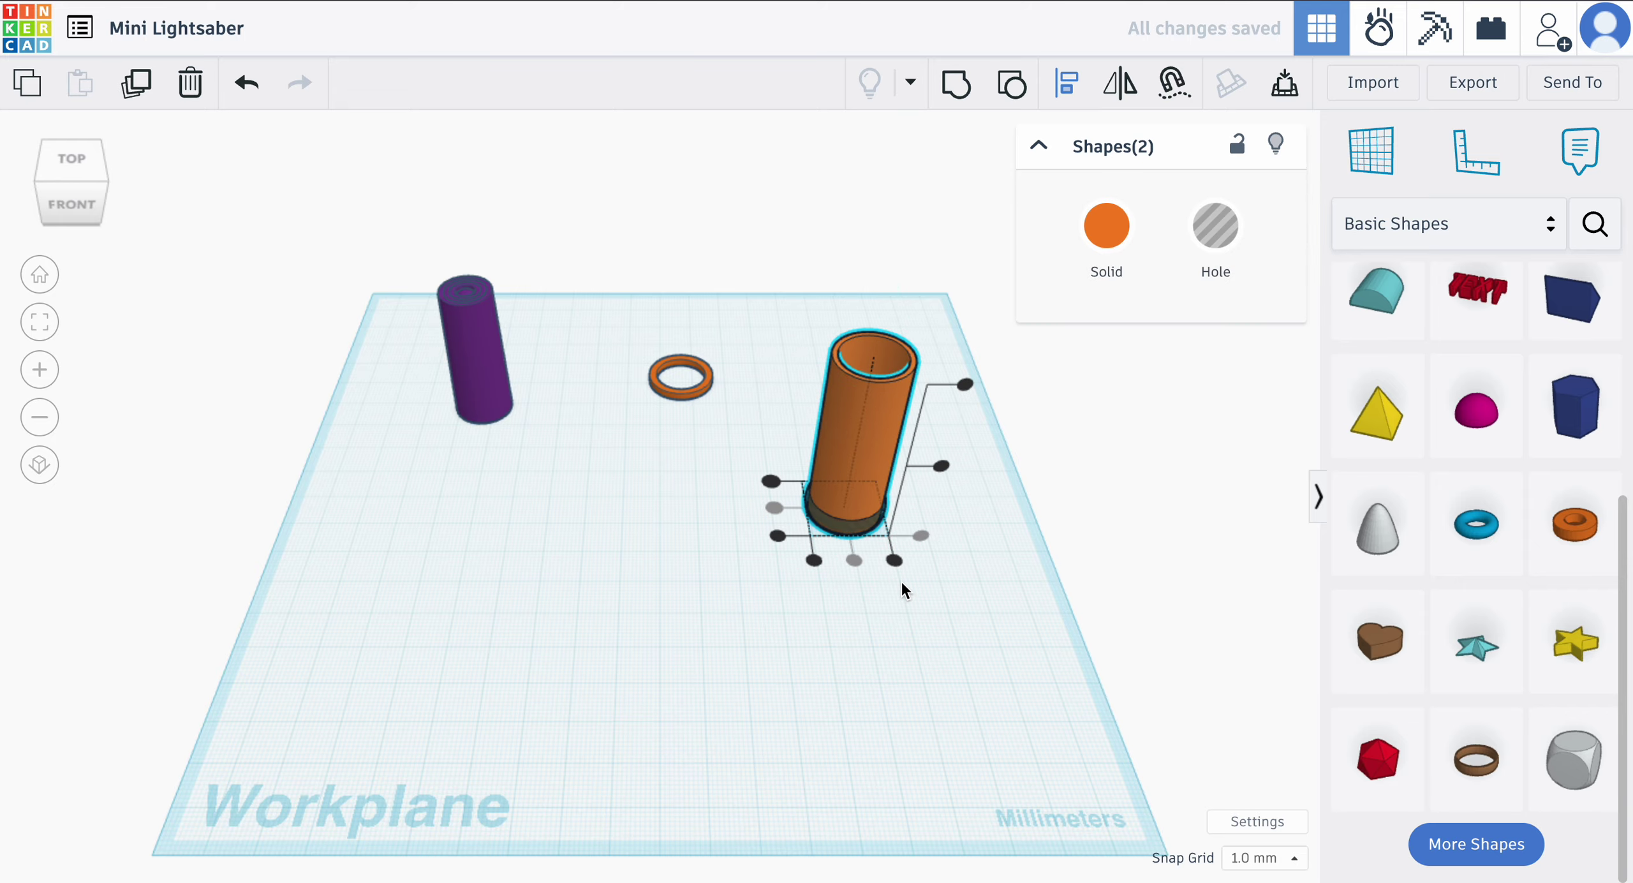
# Raise the ring hole 43 mm above the workplane, near the upper end of the handle
pyautogui.scroll(5, 901, 579)
pyautogui.click(808, 482)
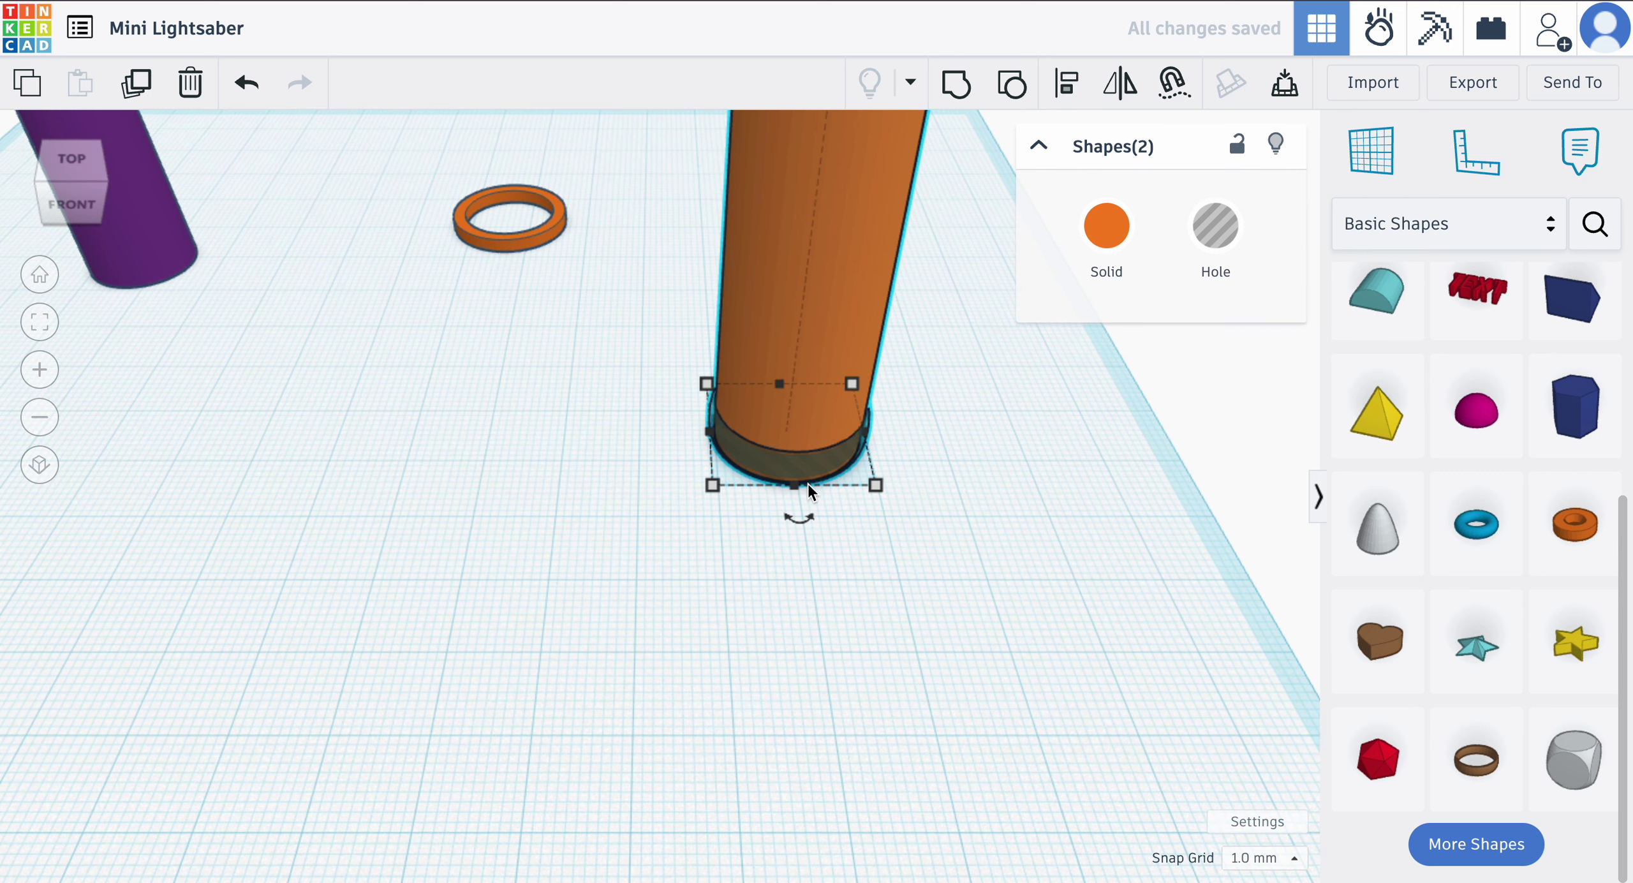
pyautogui.click(872, 610)
pyautogui.click(806, 484)
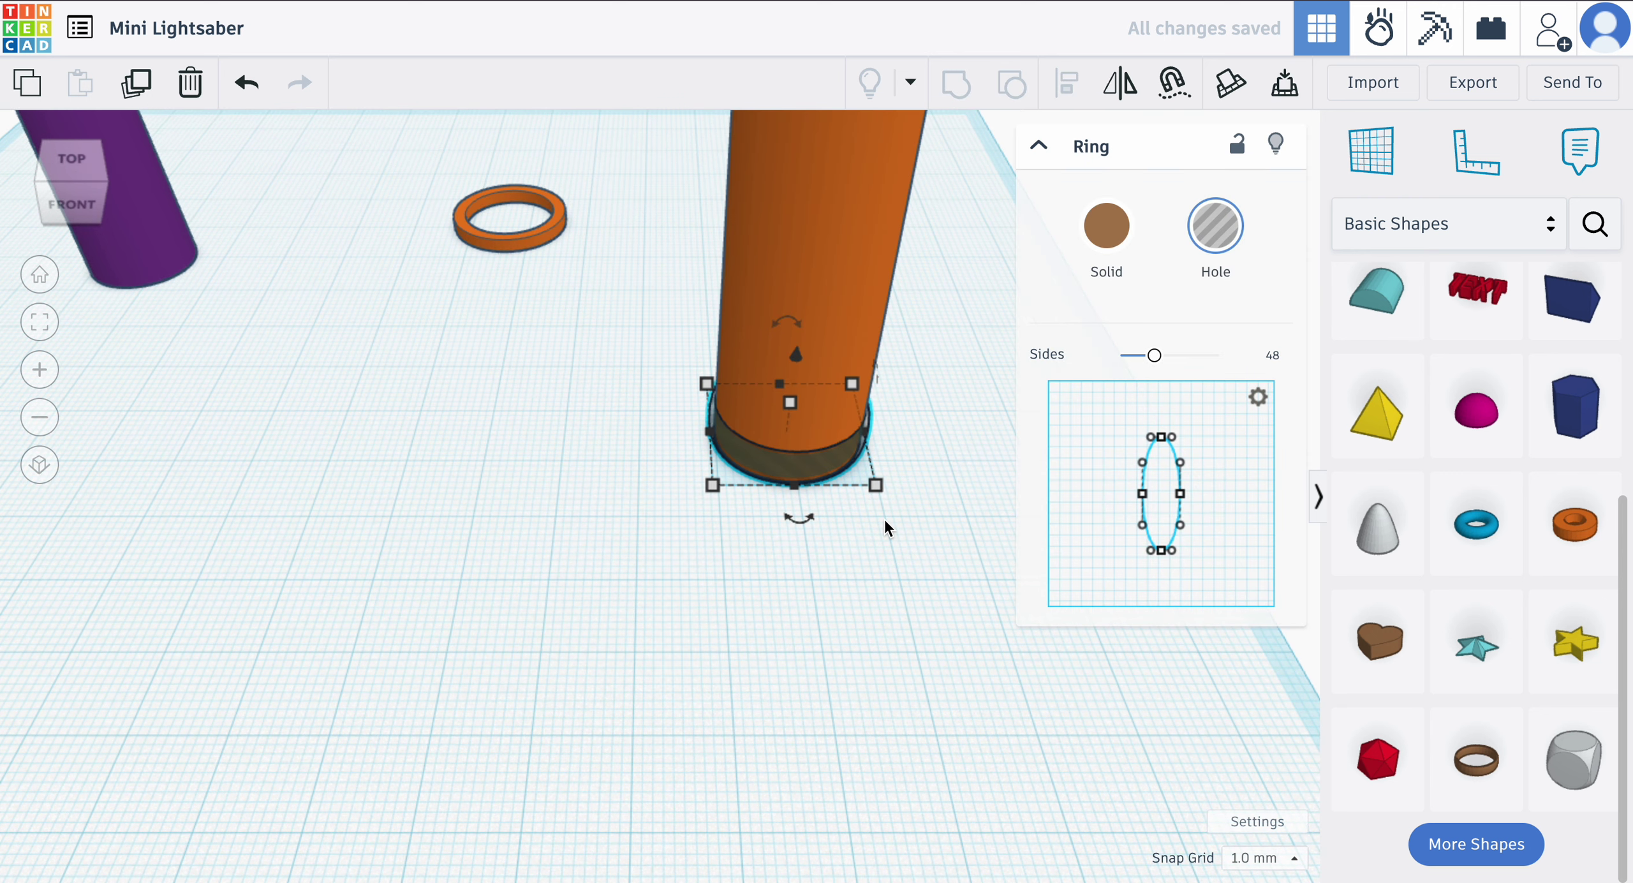
pyautogui.scroll(-3, 885, 528)
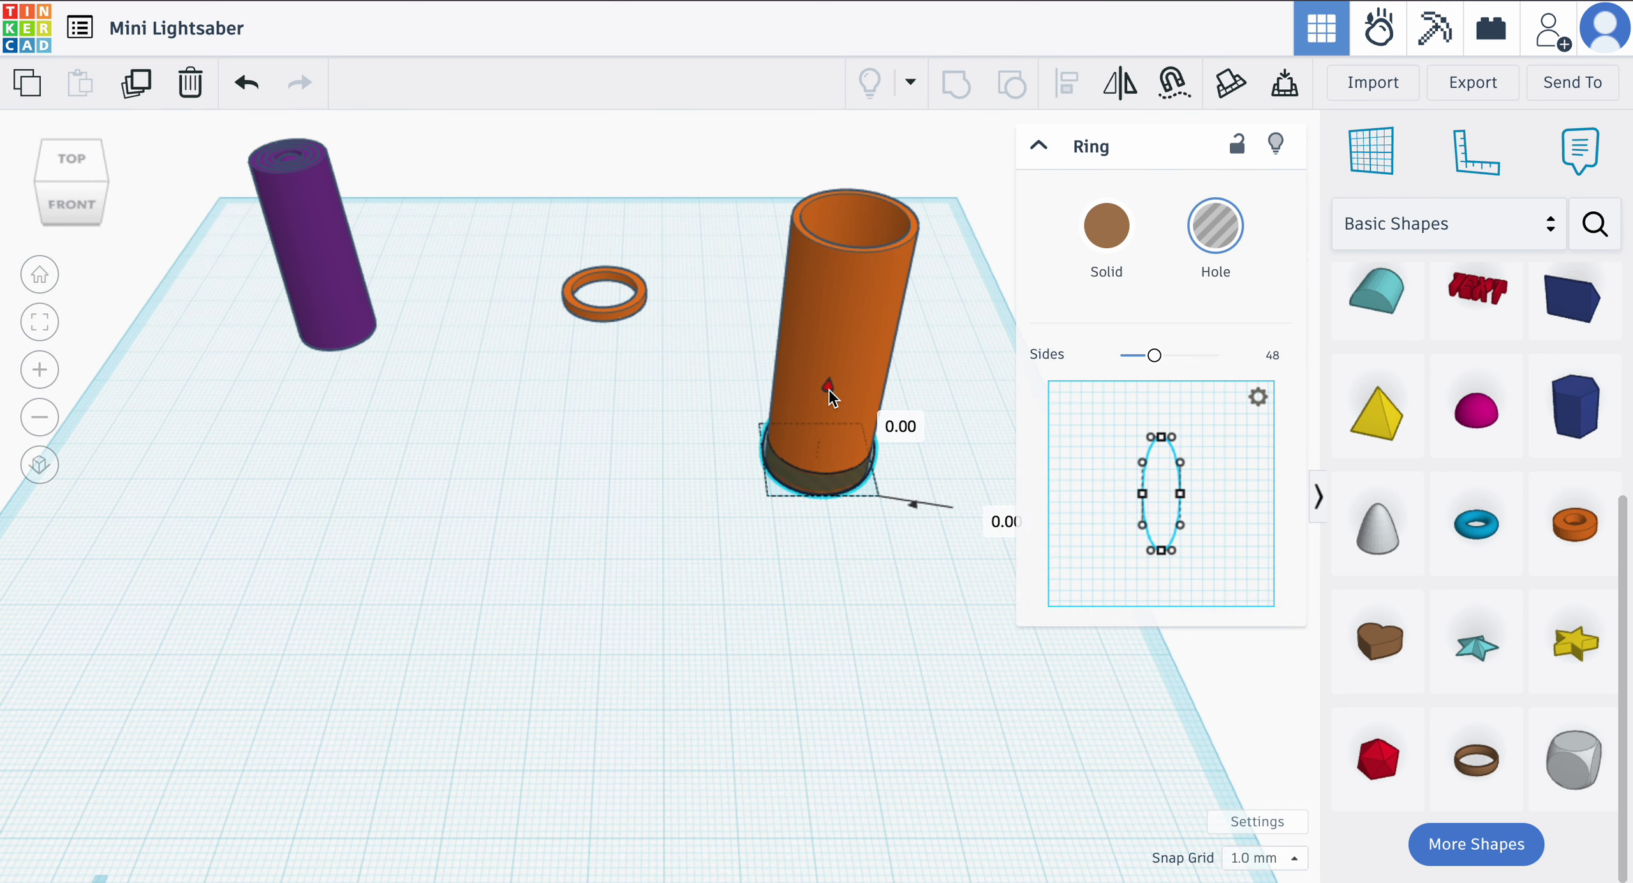
pyautogui.moveTo(830, 396); pyautogui.dragTo(851, 164)
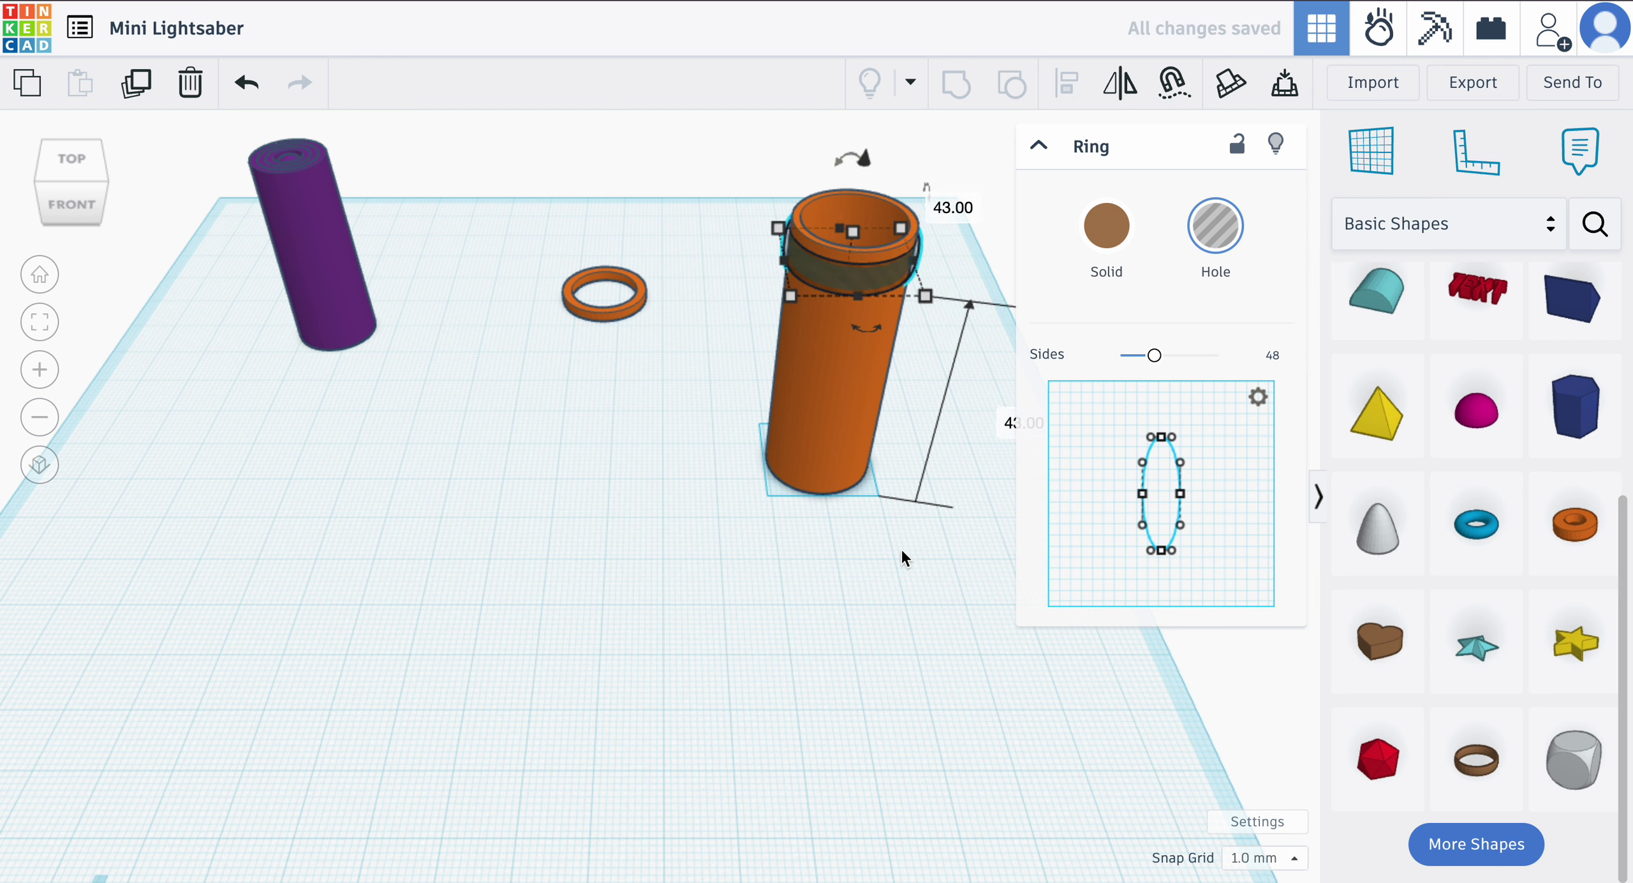
# Duplicate the ring hole twice down the handle, placing each copy 7 mm below the previous one
pyautogui.click(899, 560)
pyautogui.moveTo(950, 358); pyautogui.dragTo(922, 312, button='right')
pyautogui.click(857, 238)
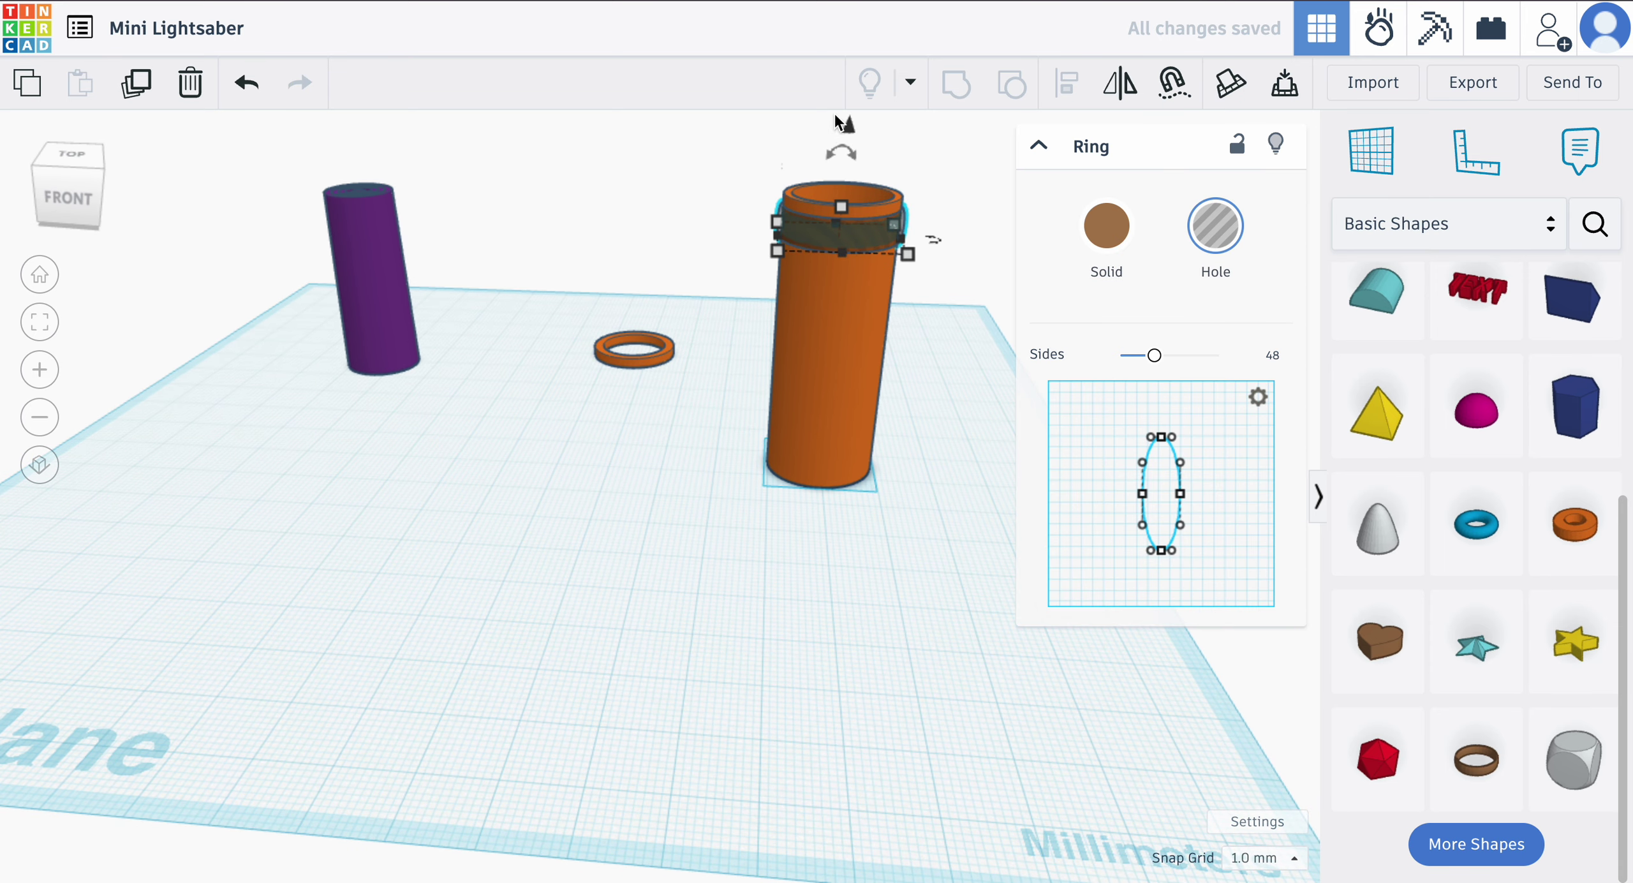
pyautogui.moveTo(848, 122); pyautogui.dragTo(850, 169)
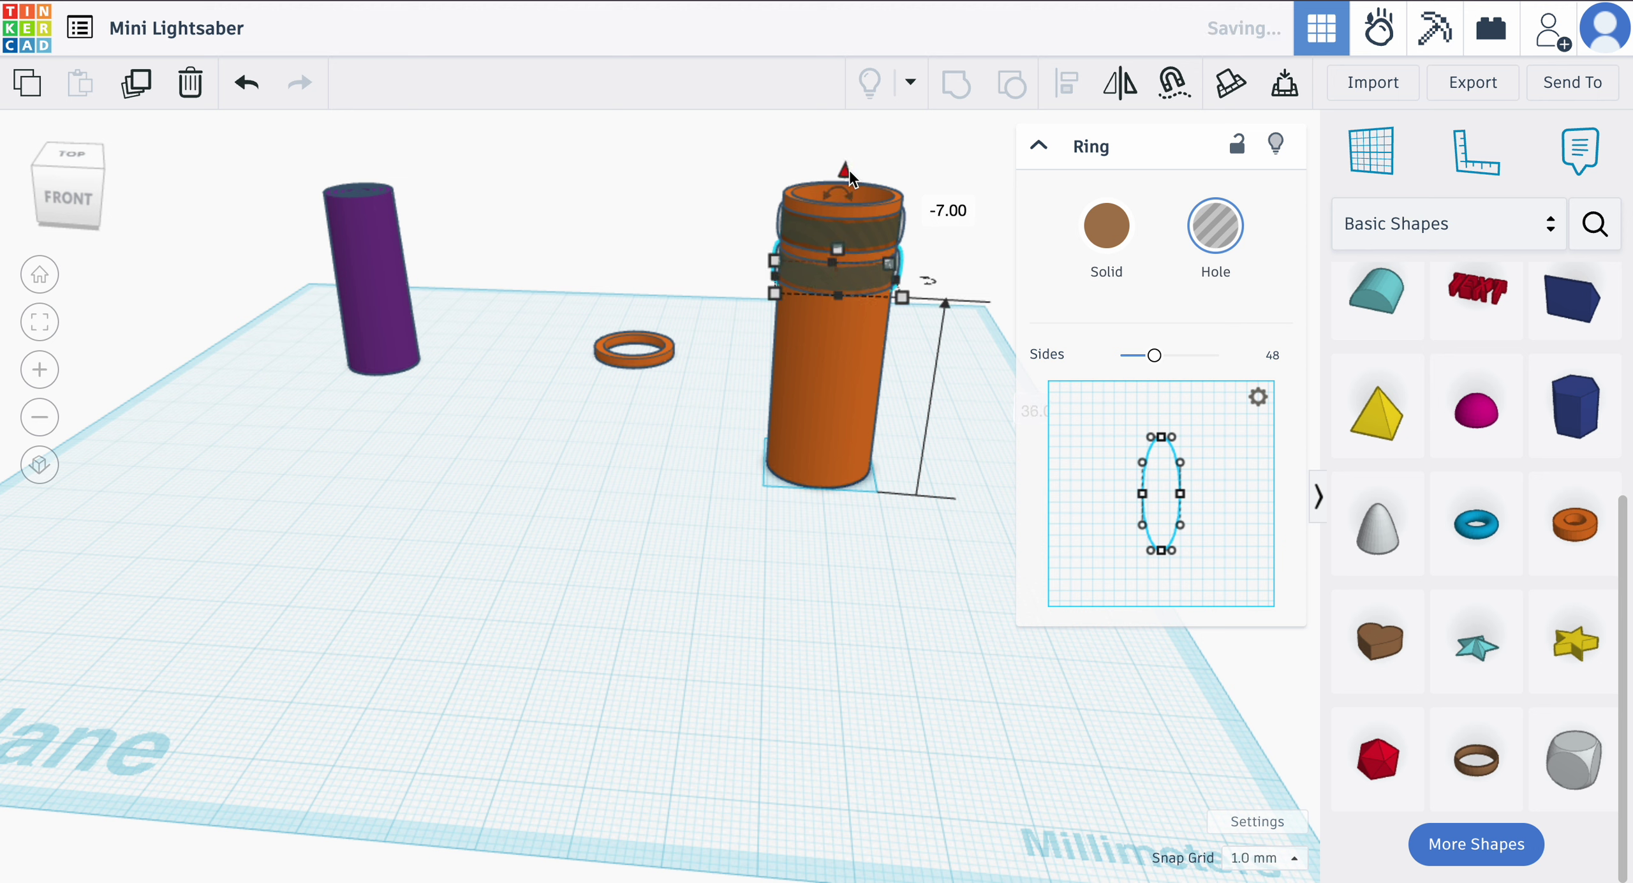
pyautogui.click(838, 564)
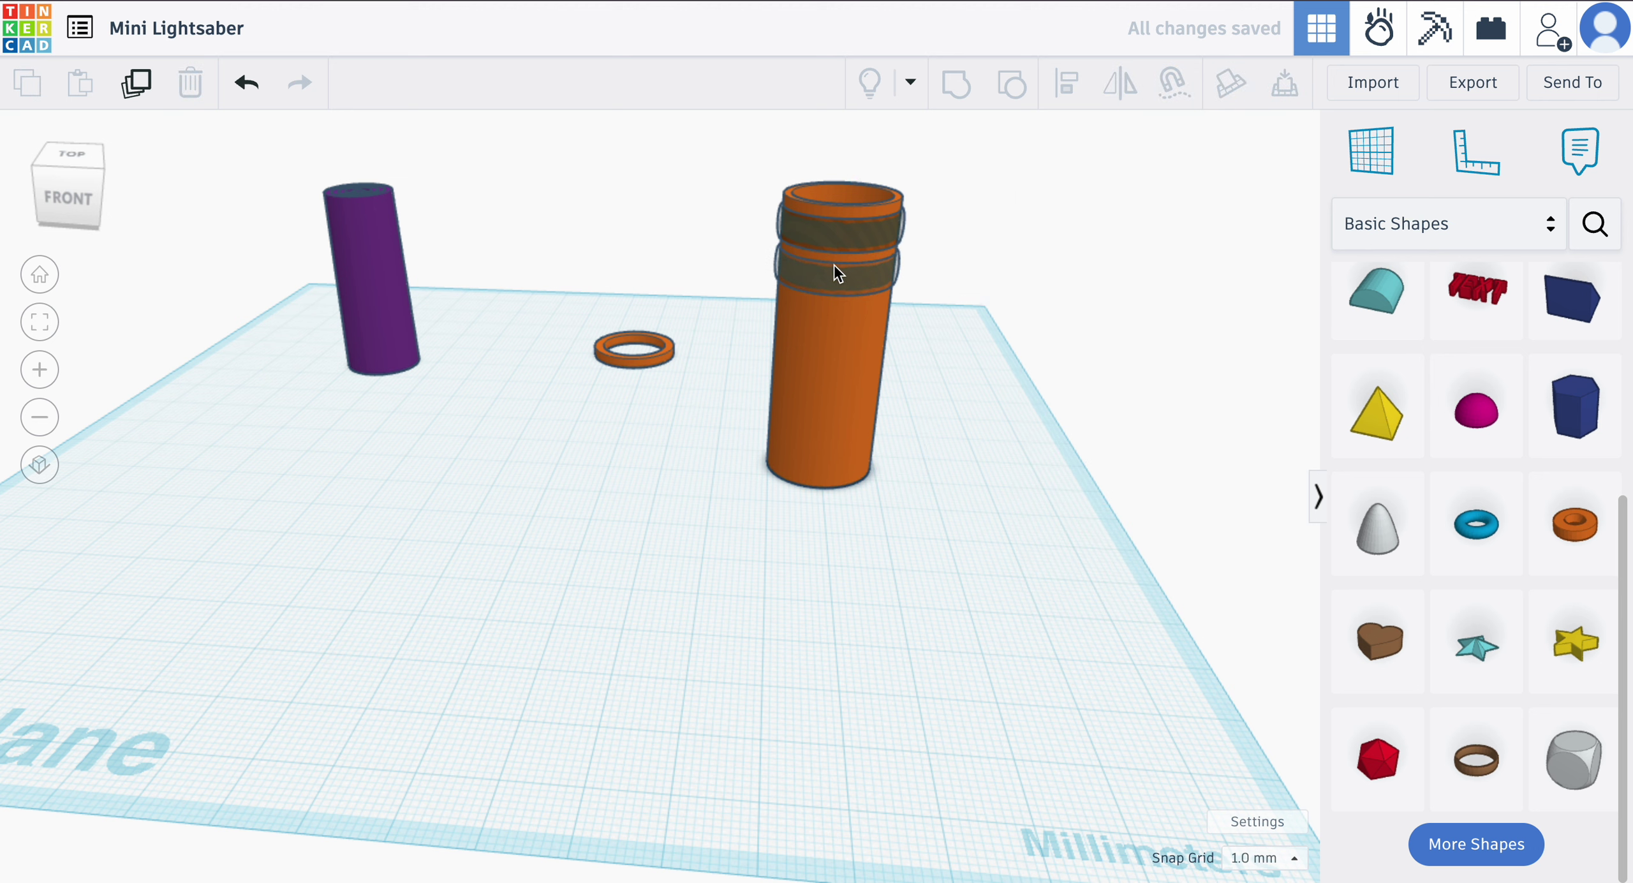
pyautogui.click(832, 283)
pyautogui.moveTo(852, 169); pyautogui.dragTo(843, 207)
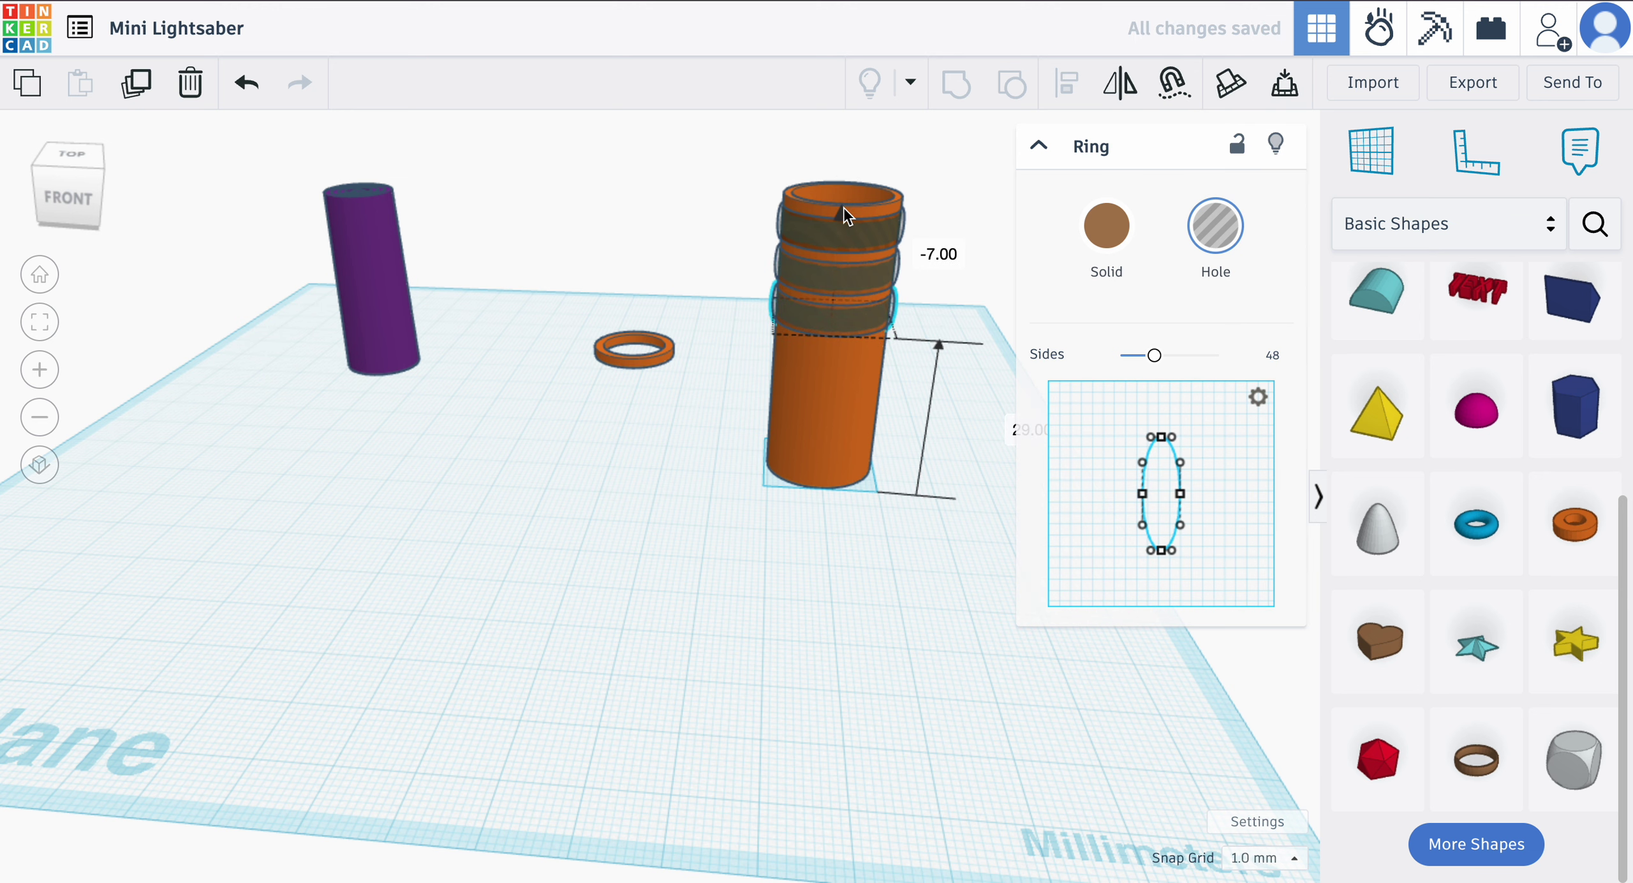
pyautogui.click(737, 652)
# Group the orange handle with the three ring holes to cut grip grooves around it
pyautogui.moveTo(870, 412); pyautogui.dragTo(916, 371, button='right')
pyautogui.scroll(-1, 916, 372)
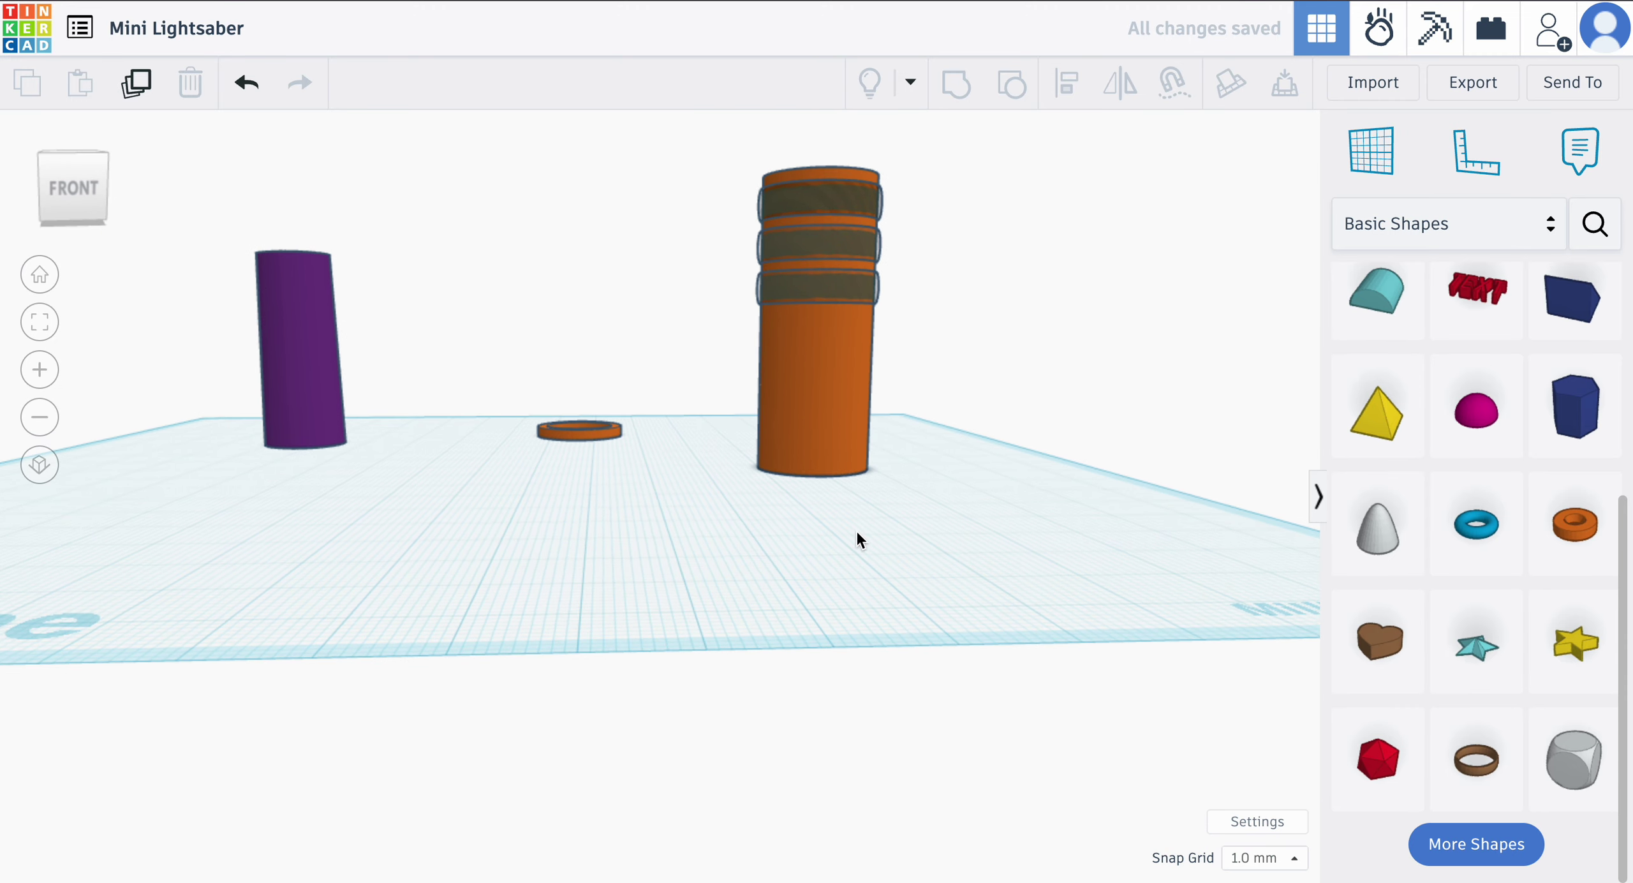
pyautogui.moveTo(828, 322); pyautogui.dragTo(805, 169)
pyautogui.click(955, 83)
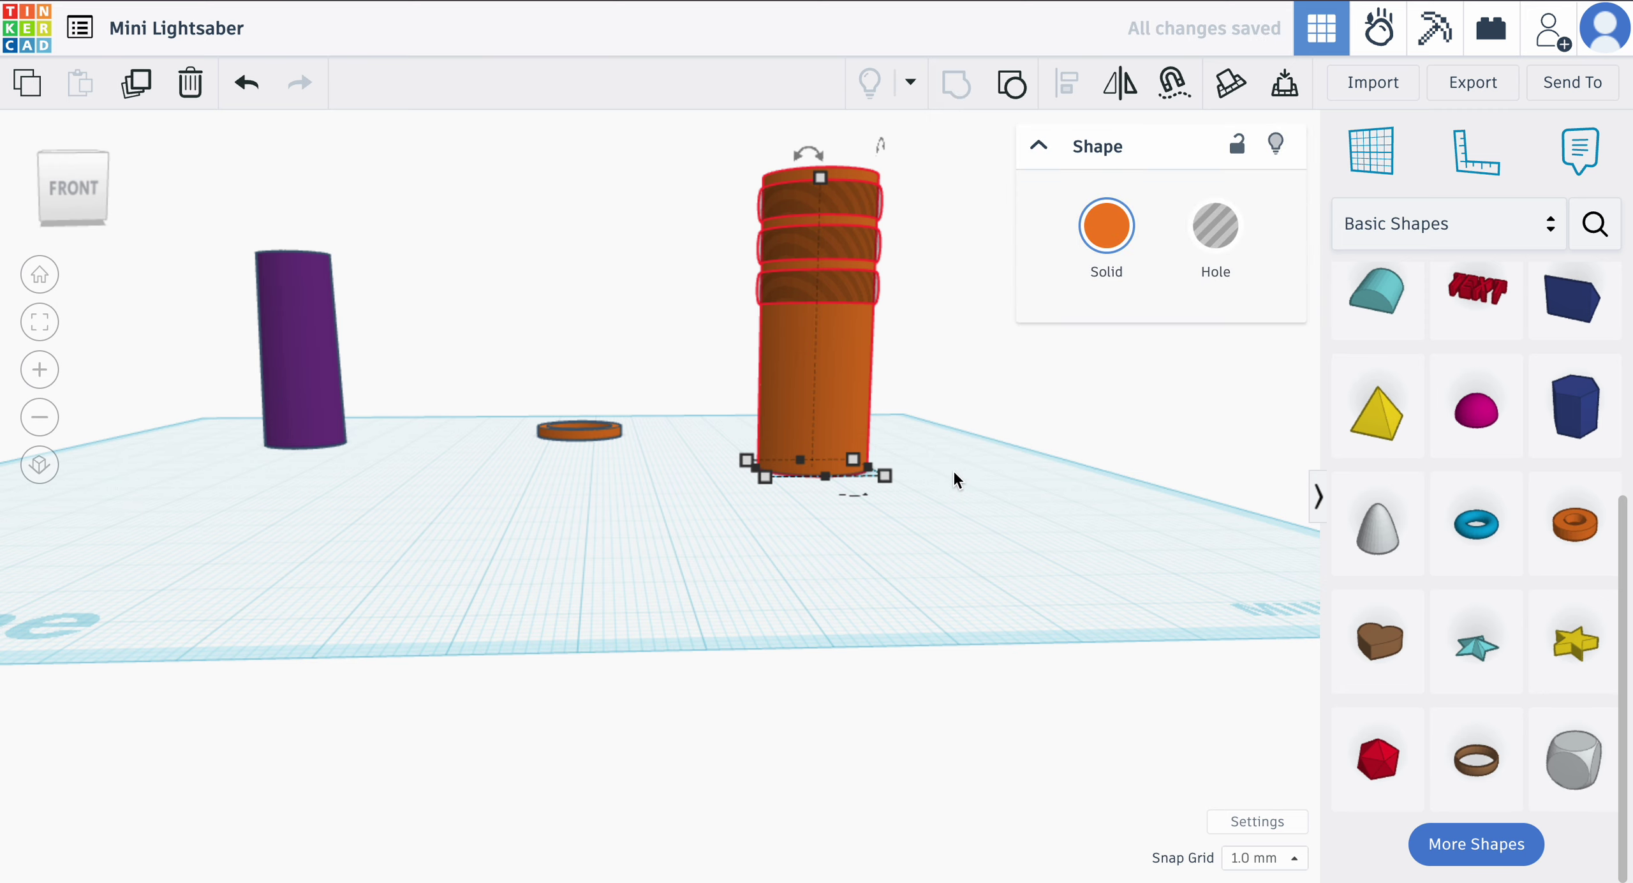
pyautogui.moveTo(958, 472); pyautogui.dragTo(951, 505, button='right')
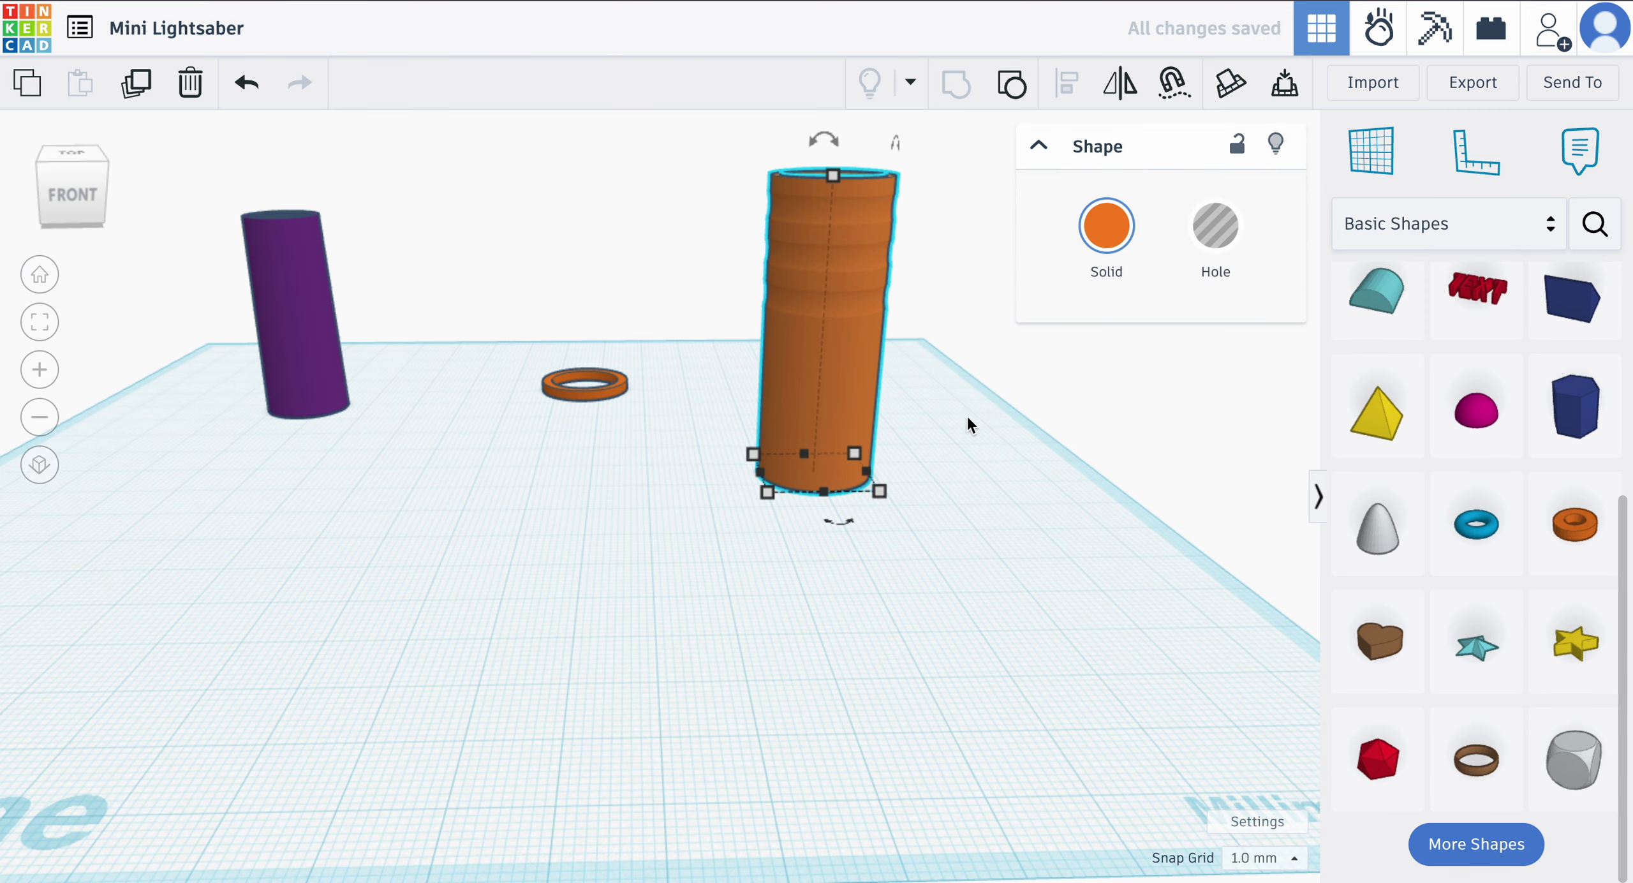
# Inspect the grip grooves and open upper end of the orange handle up close, then restore the default home view
pyautogui.click(962, 448)
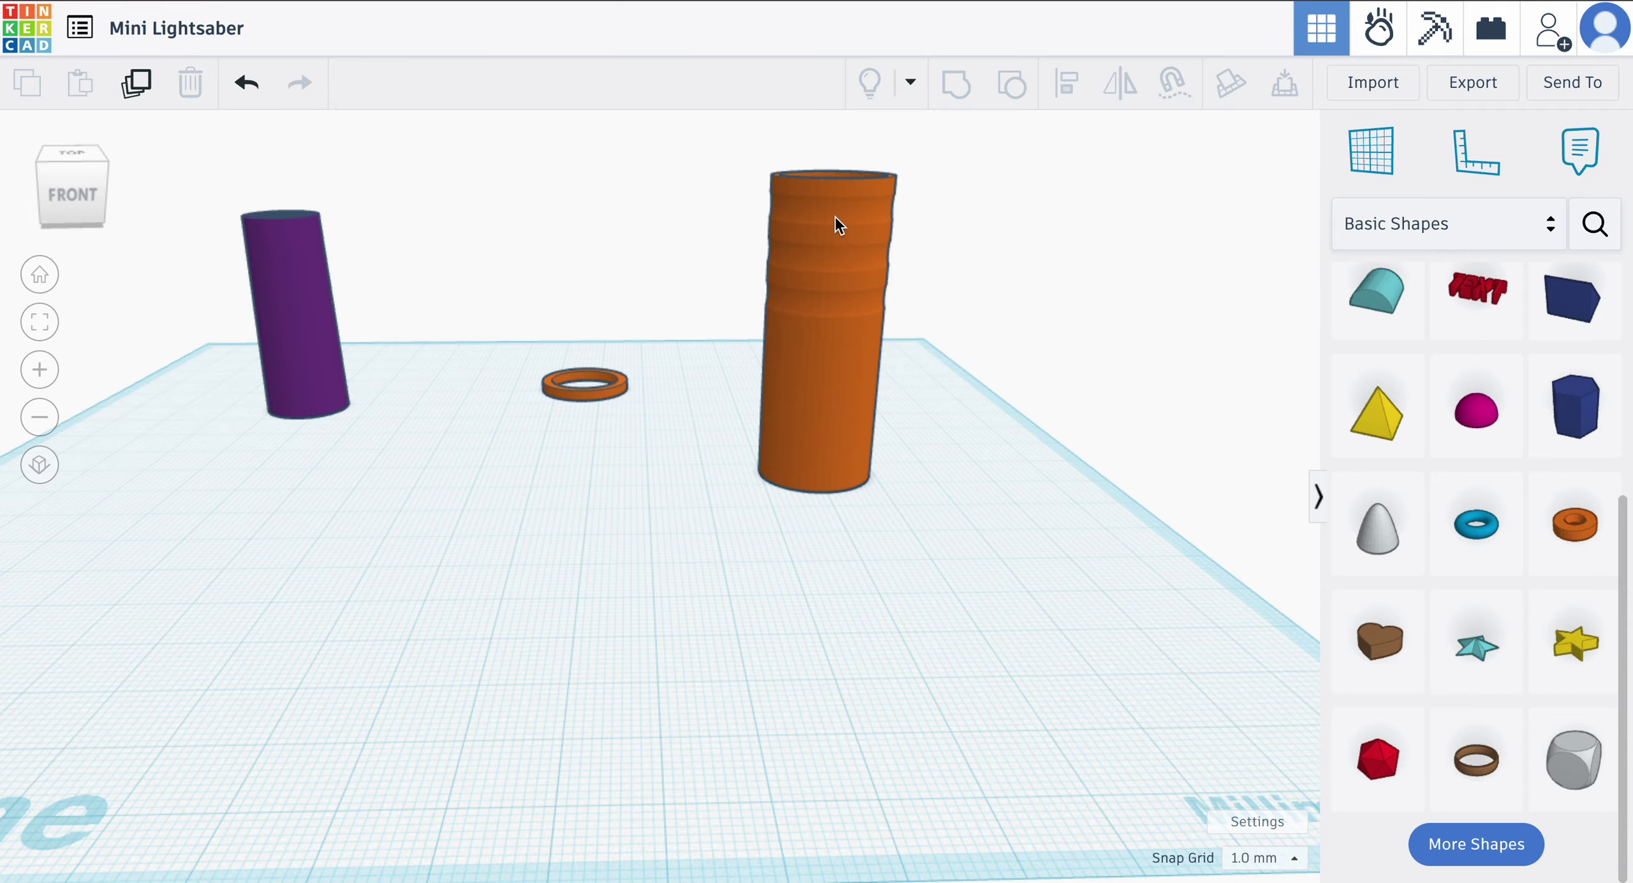
pyautogui.scroll(5, 835, 217)
pyautogui.moveTo(834, 217); pyautogui.dragTo(864, 277, button='right')
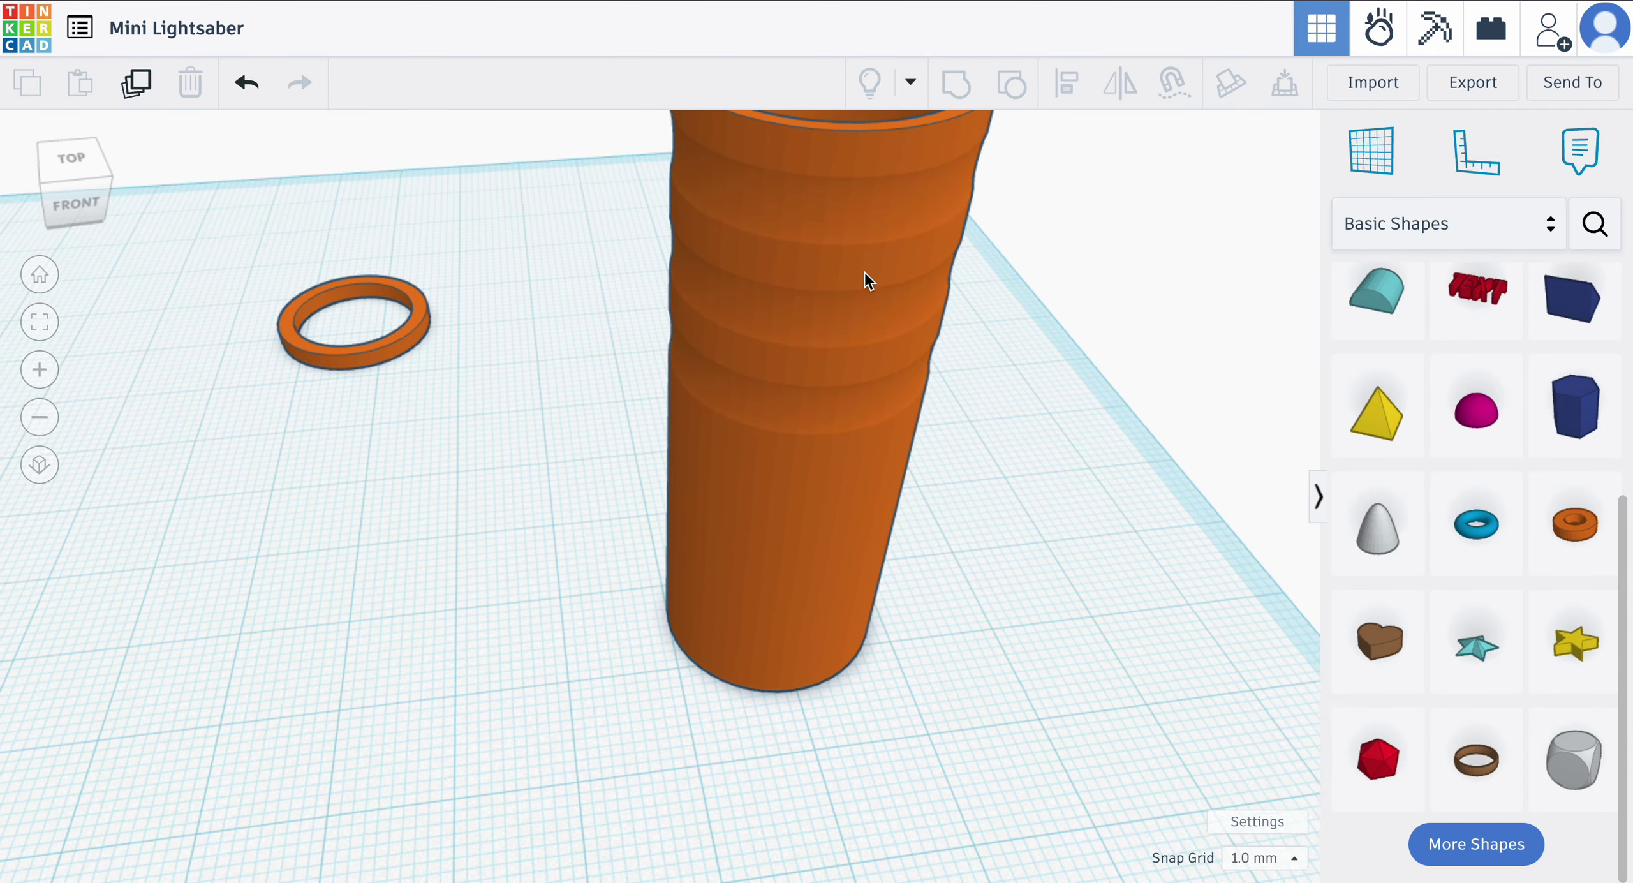
pyautogui.click(37, 278)
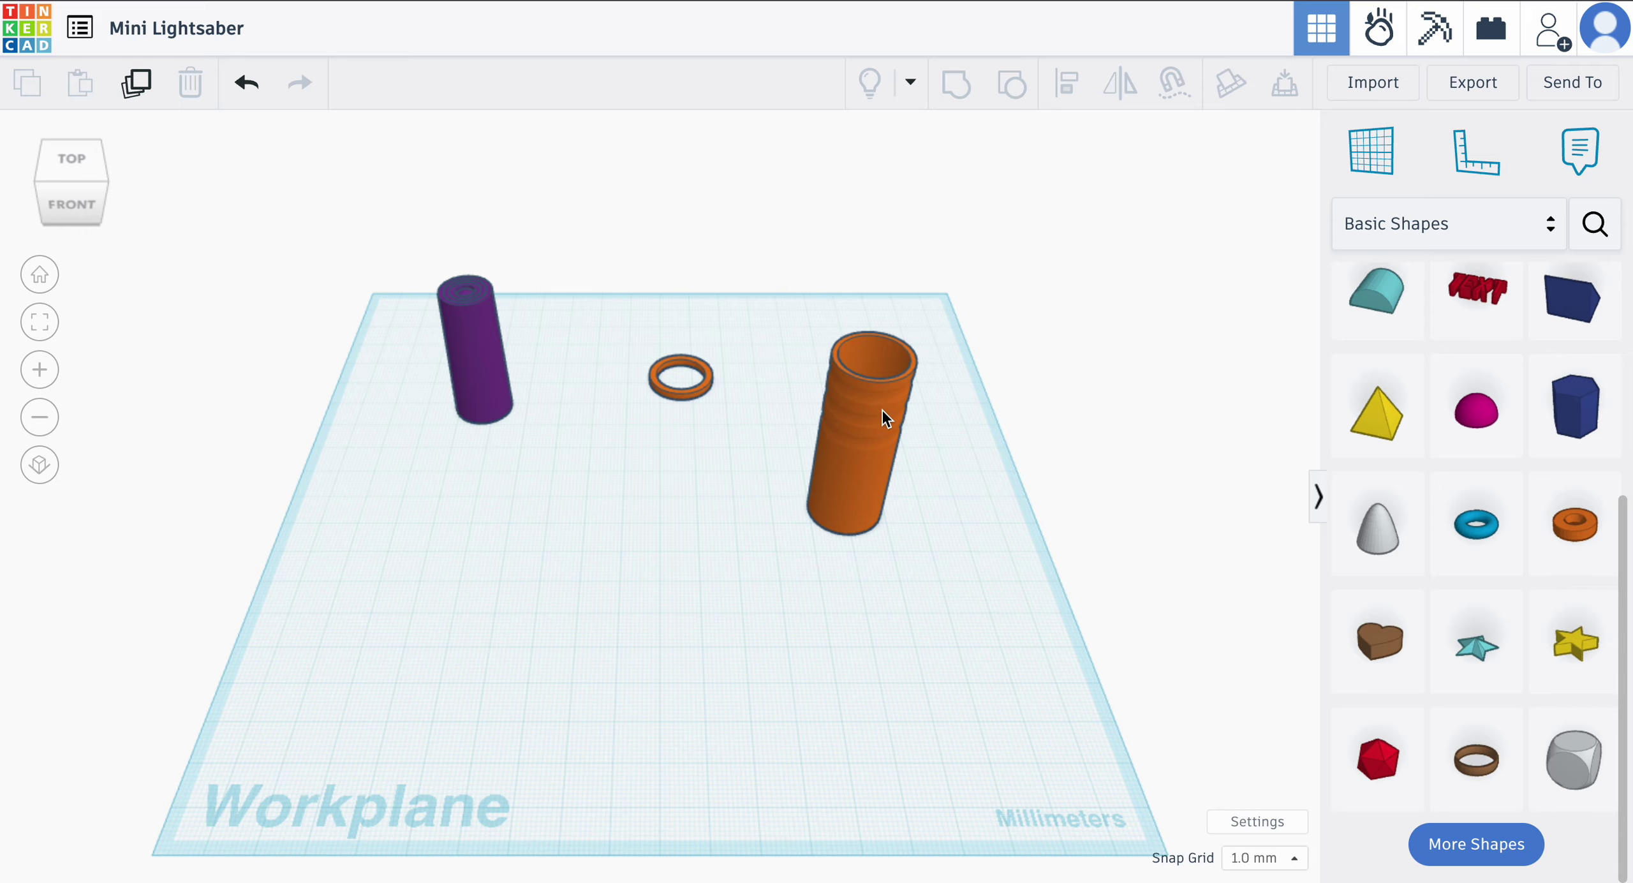
pyautogui.scroll(5, 882, 412)
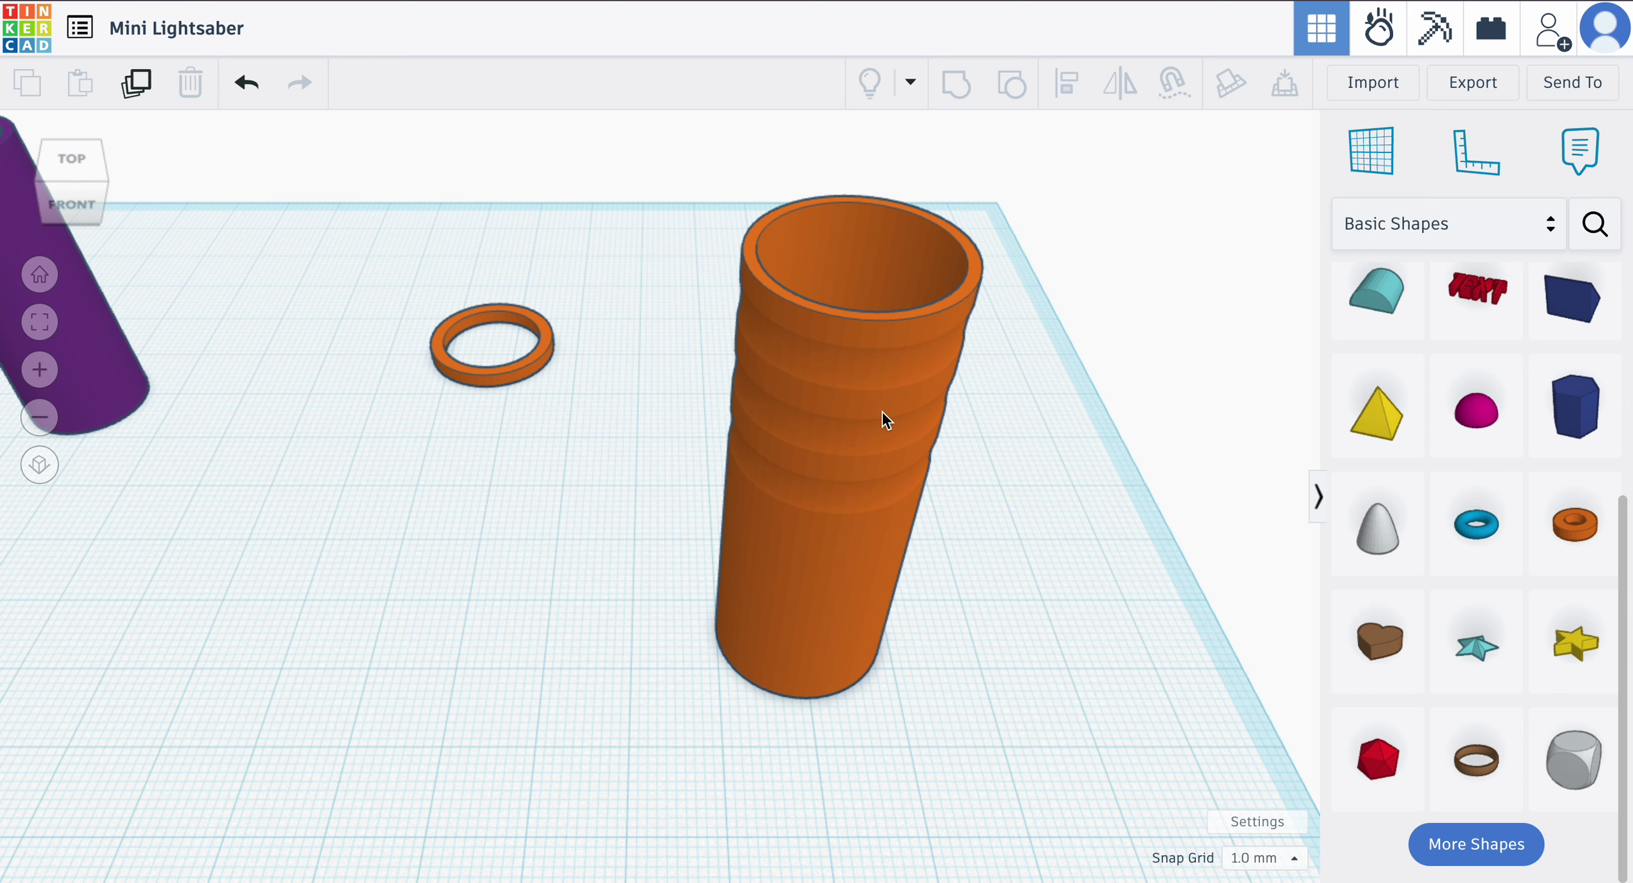
pyautogui.click(39, 276)
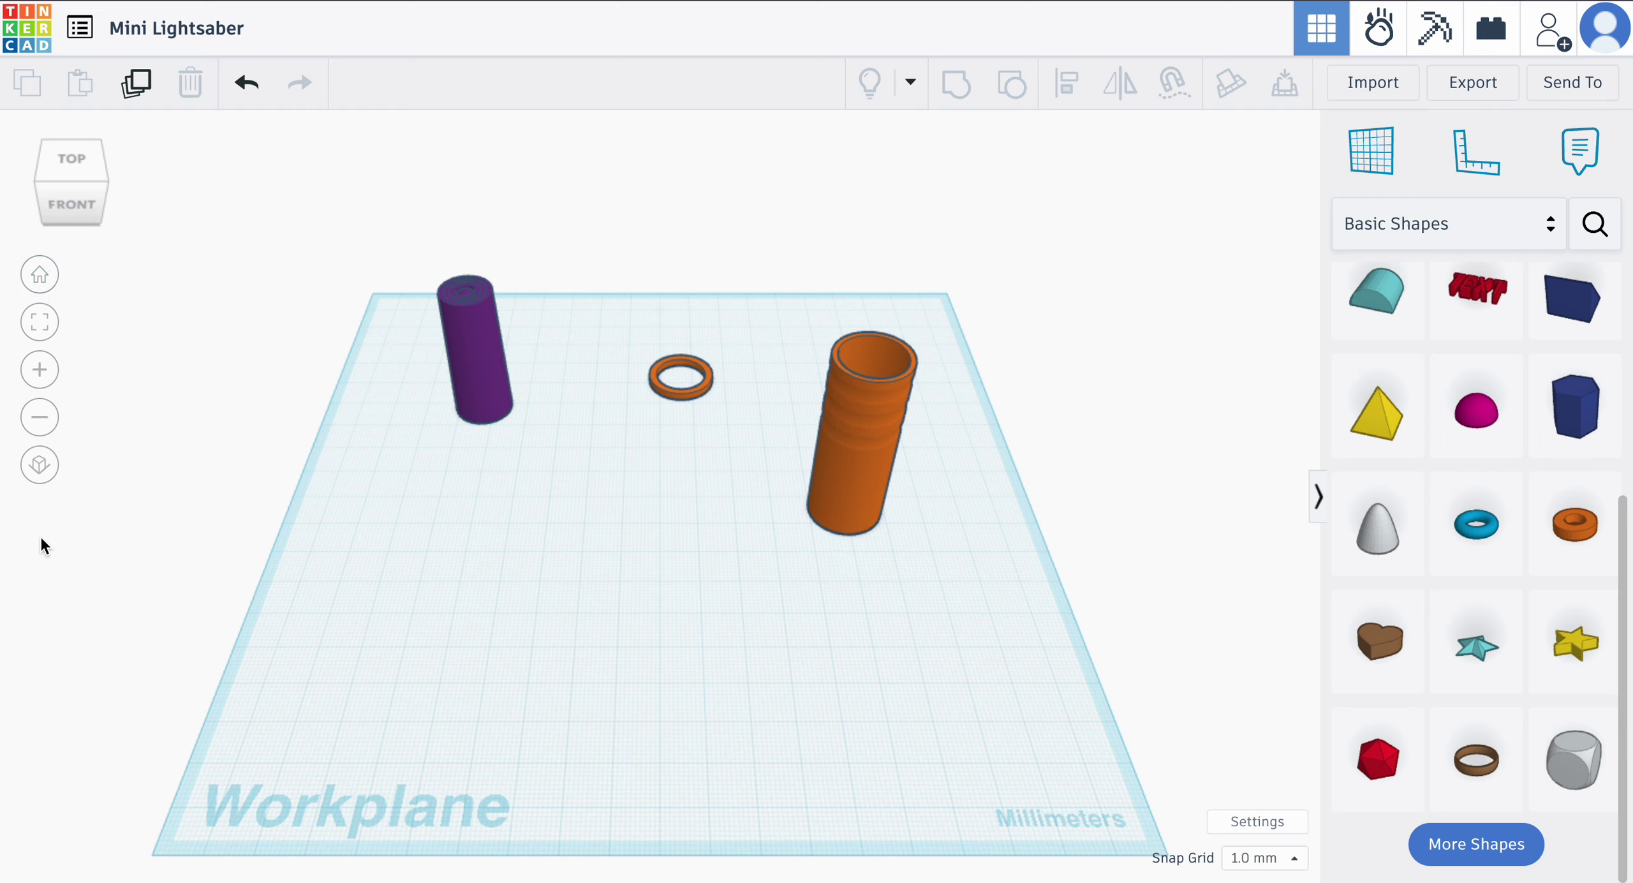
pyautogui.press('super+shift+5')
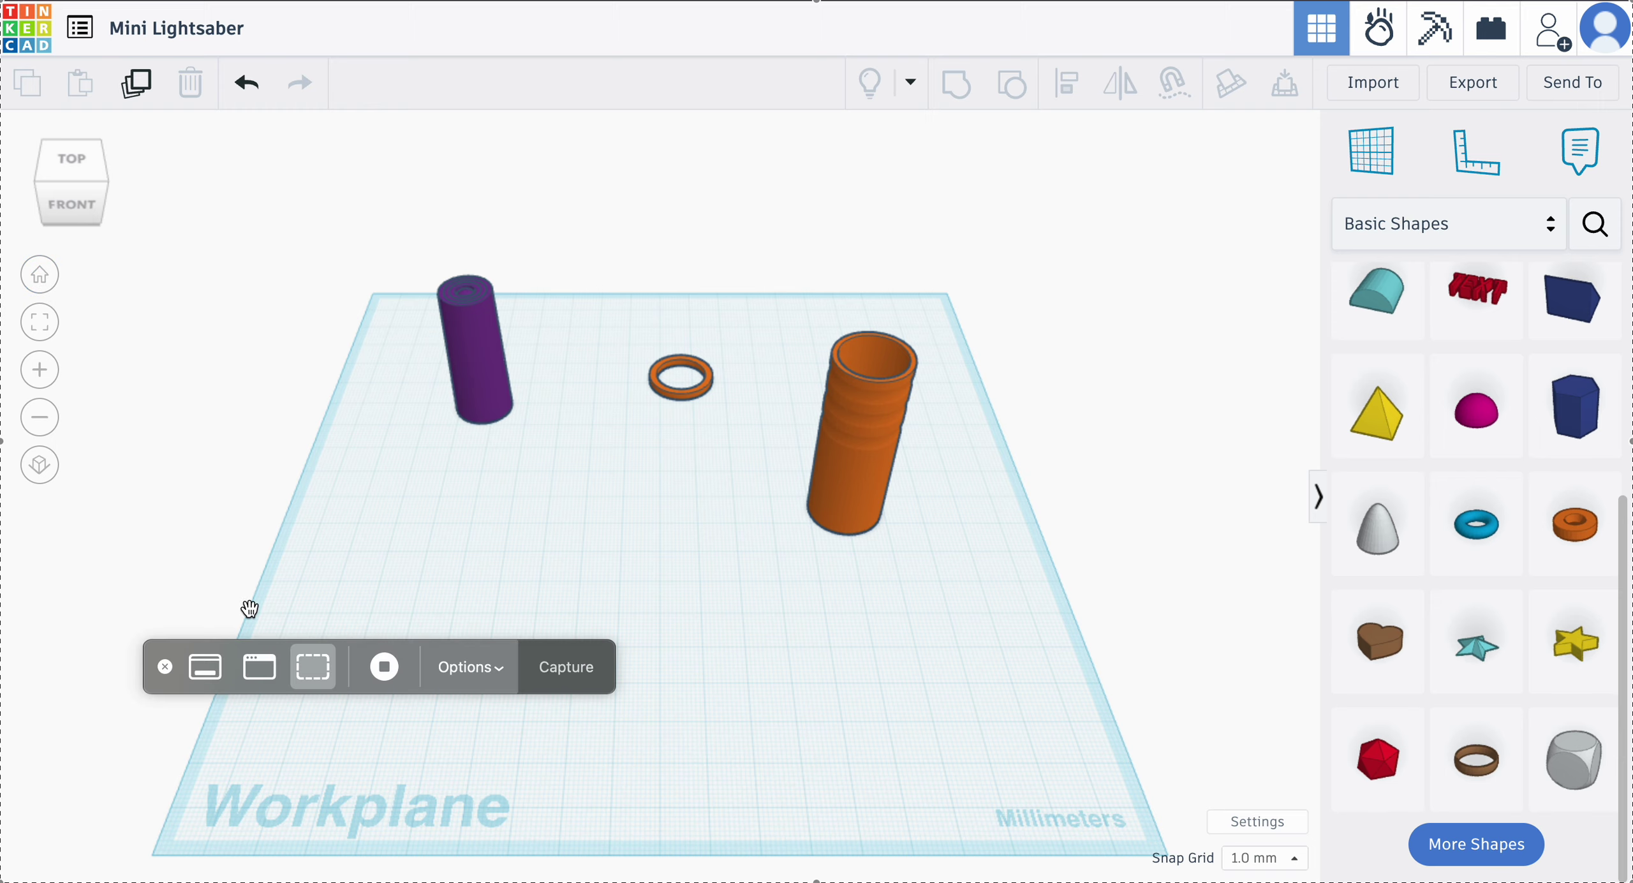